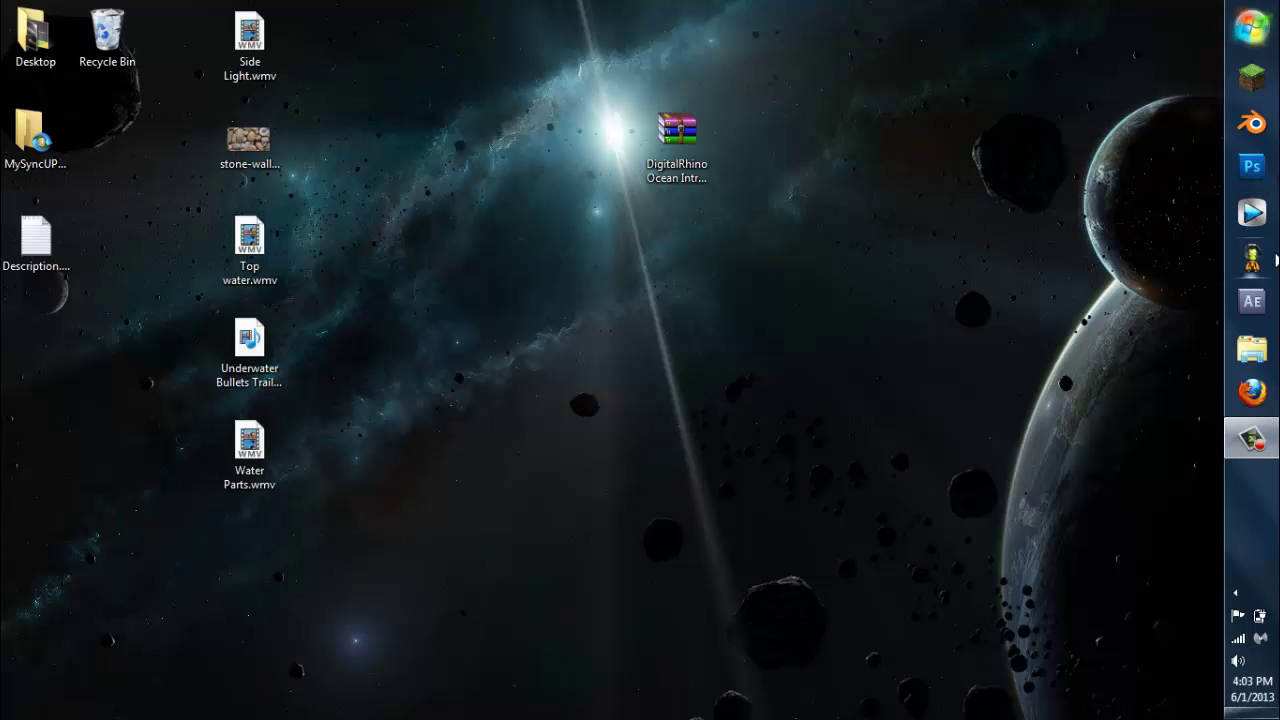
- Open Vegas Pro and show the Desktop files in its media file browser
click(1252, 212)
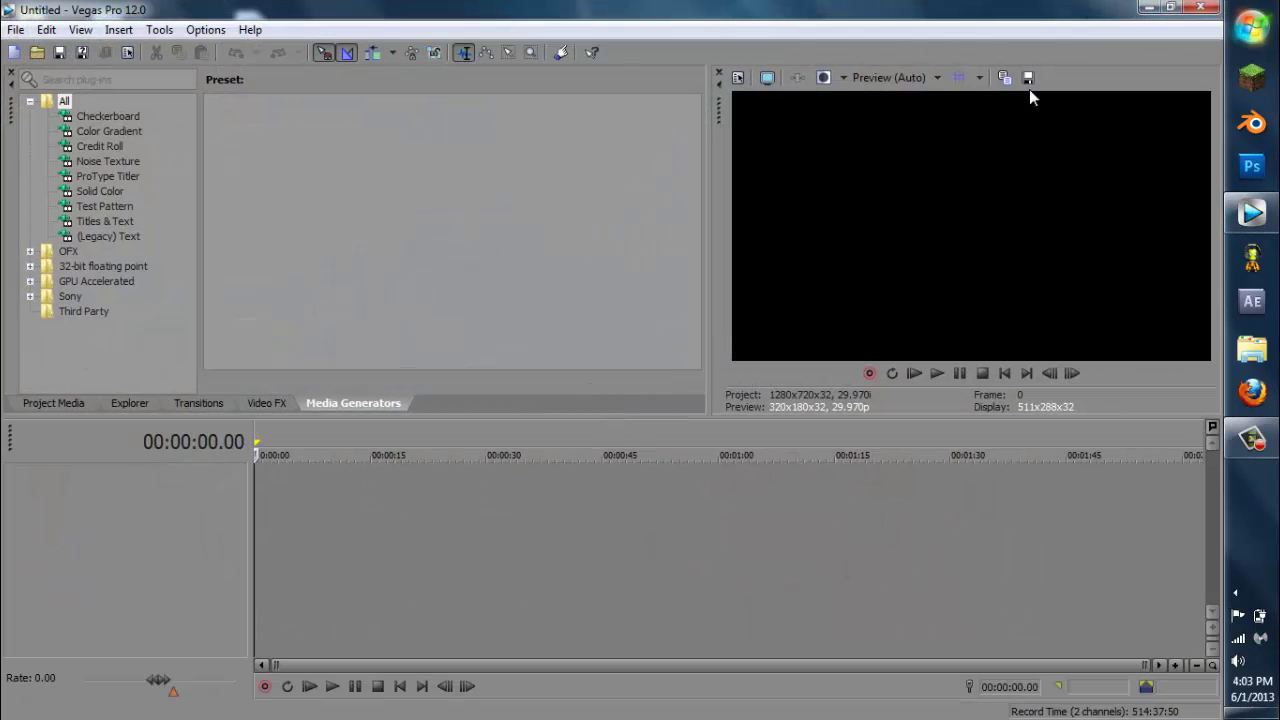
click(141, 403)
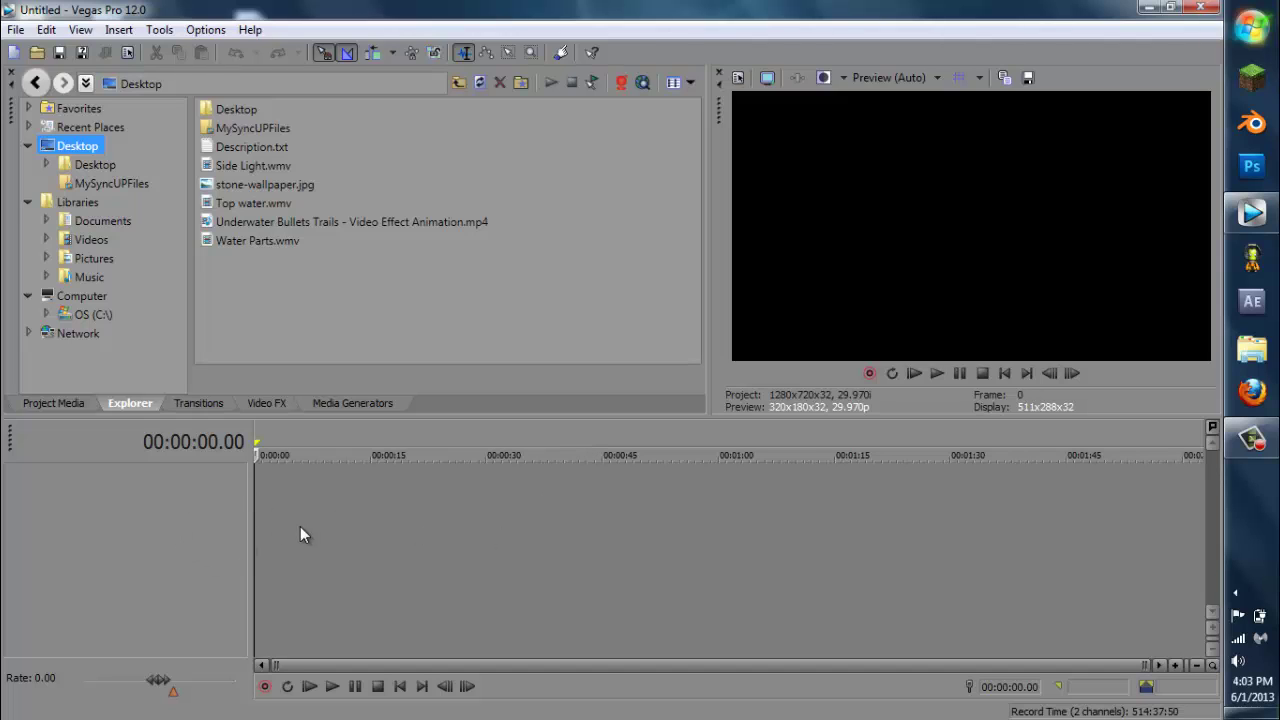
- Insert six empty video tracks into the timeline
drag(302, 526, 308, 526)
click(268, 500)
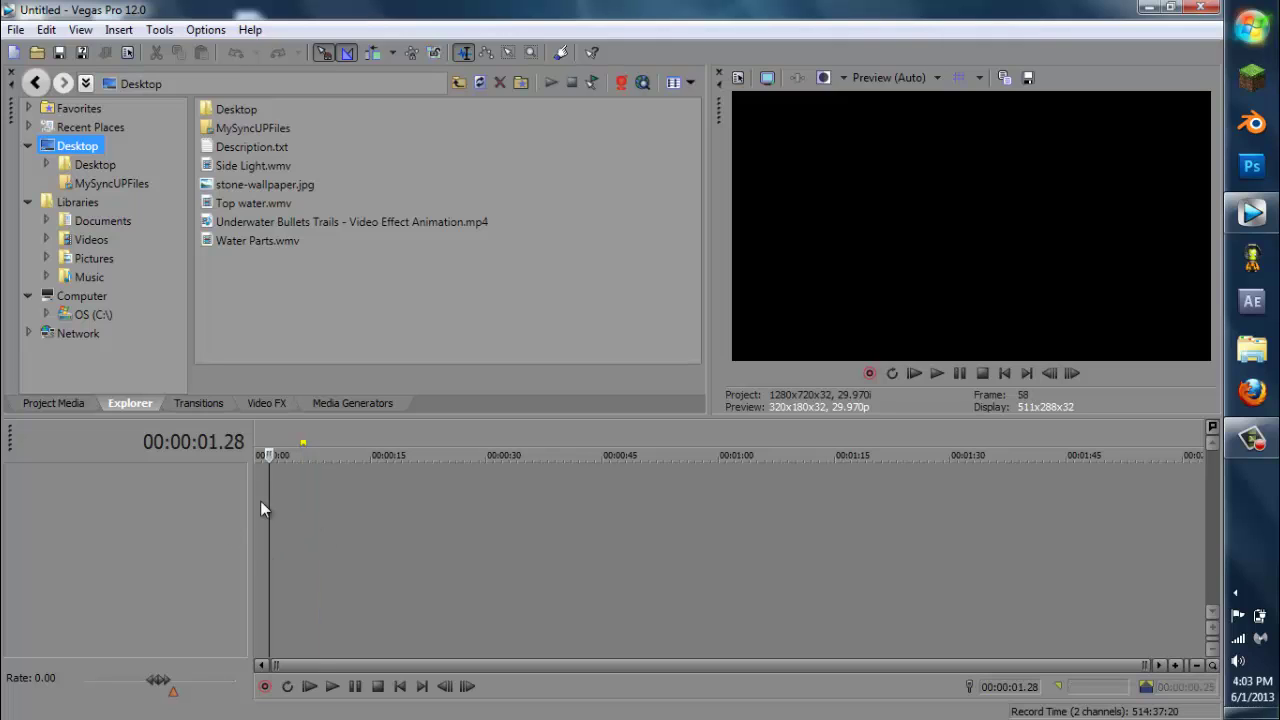
key(ctrl+shift+q)
key(ctrl+shift+q)
key(ctrl+shift+q)
key(ctrl+shift+q)
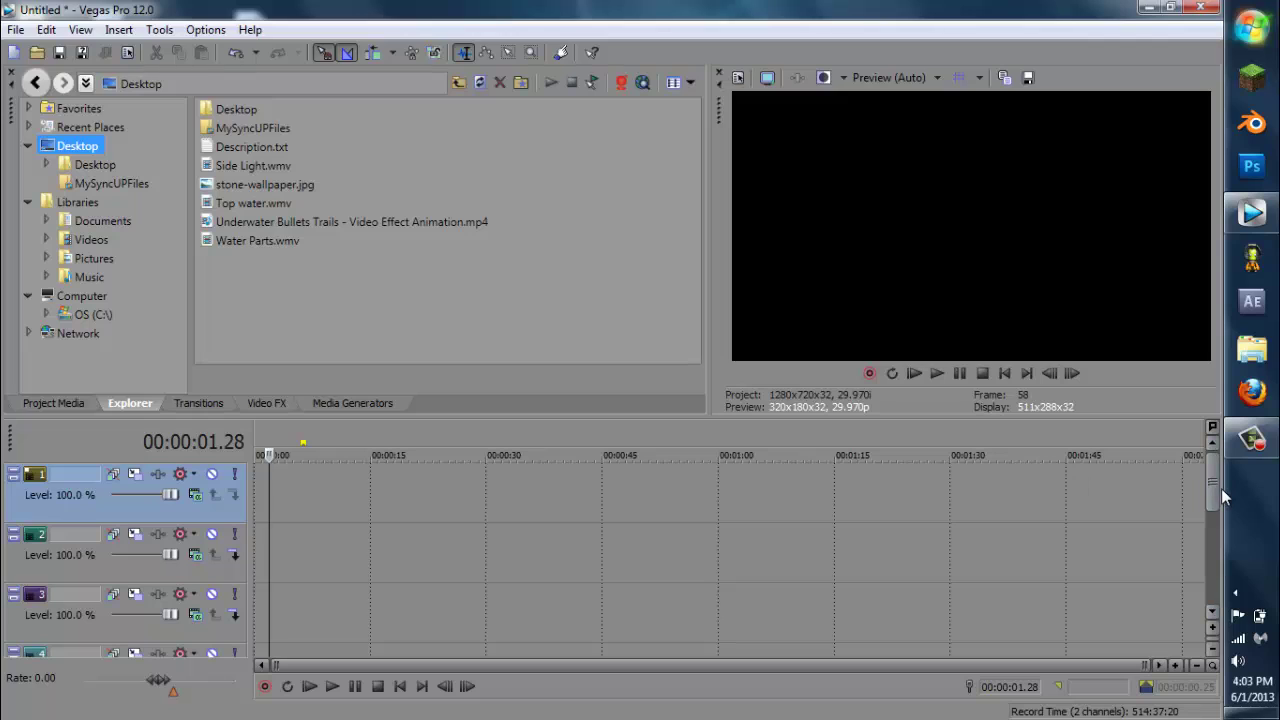
drag(1215, 497, 1213, 568)
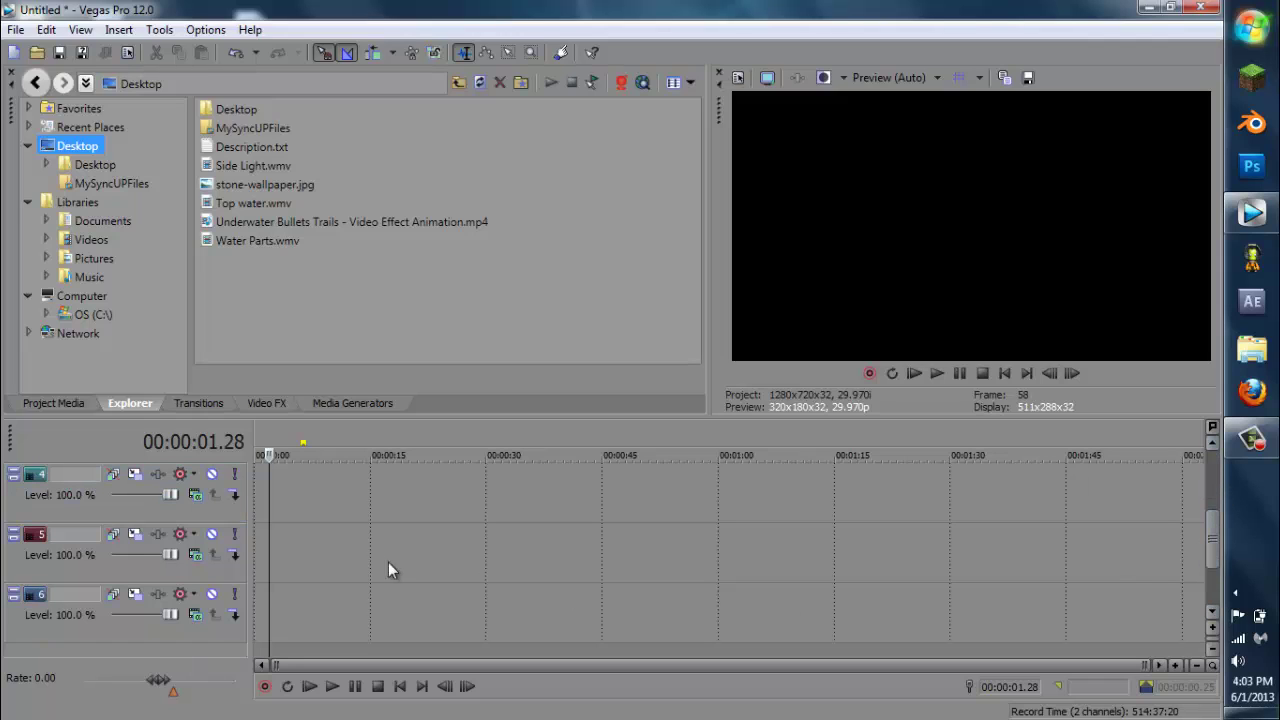
- Review the project's video properties without changing them
click(745, 83)
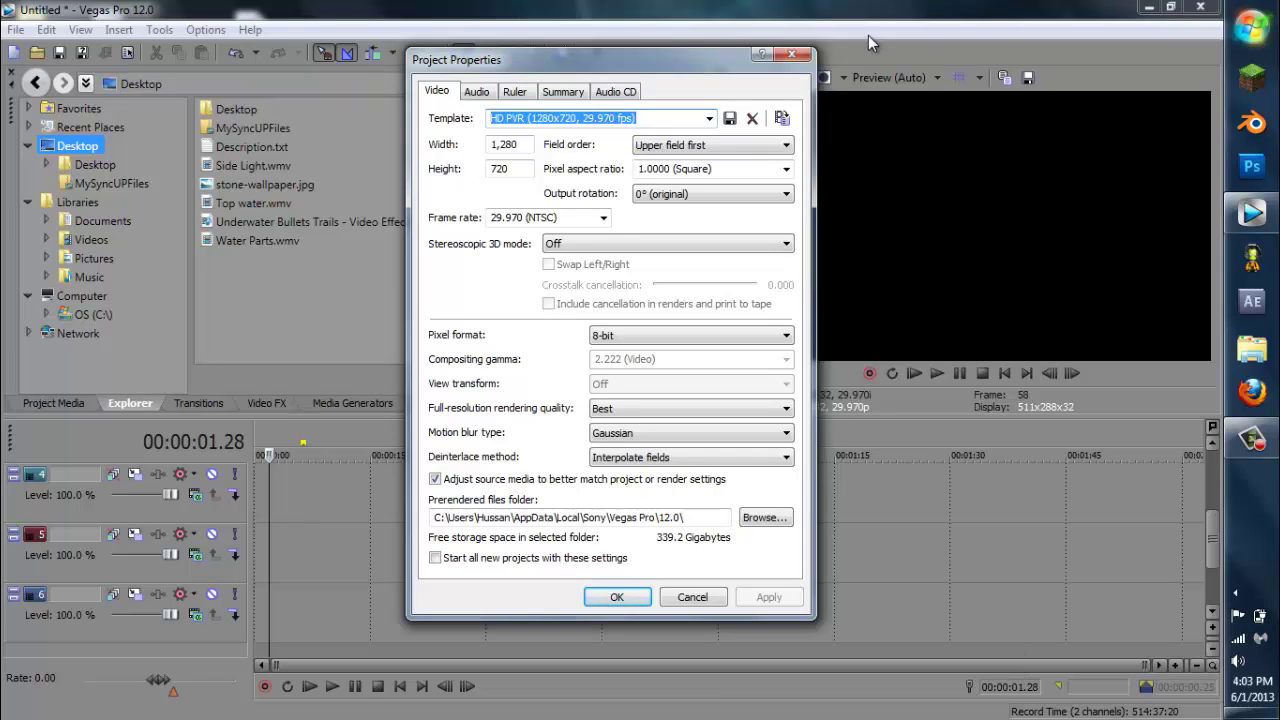
click(784, 58)
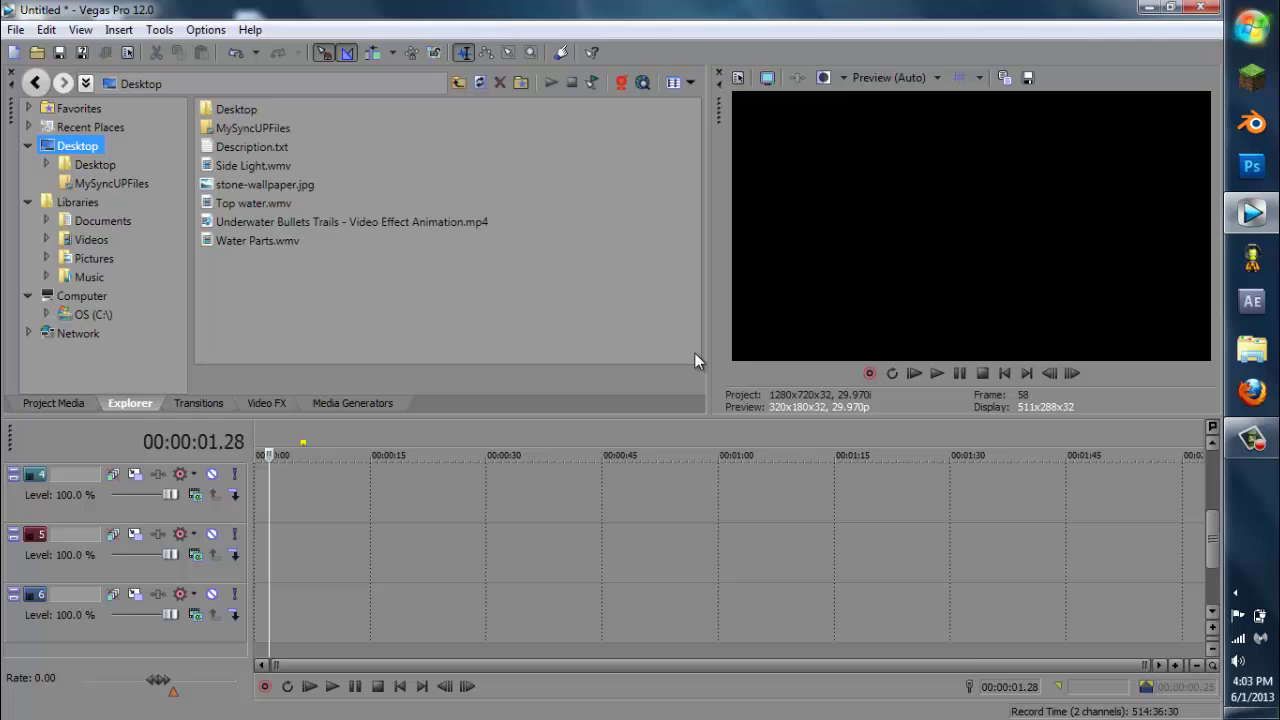
- Place stone-wallpaper.jpg at the start of video track 6
click(1207, 576)
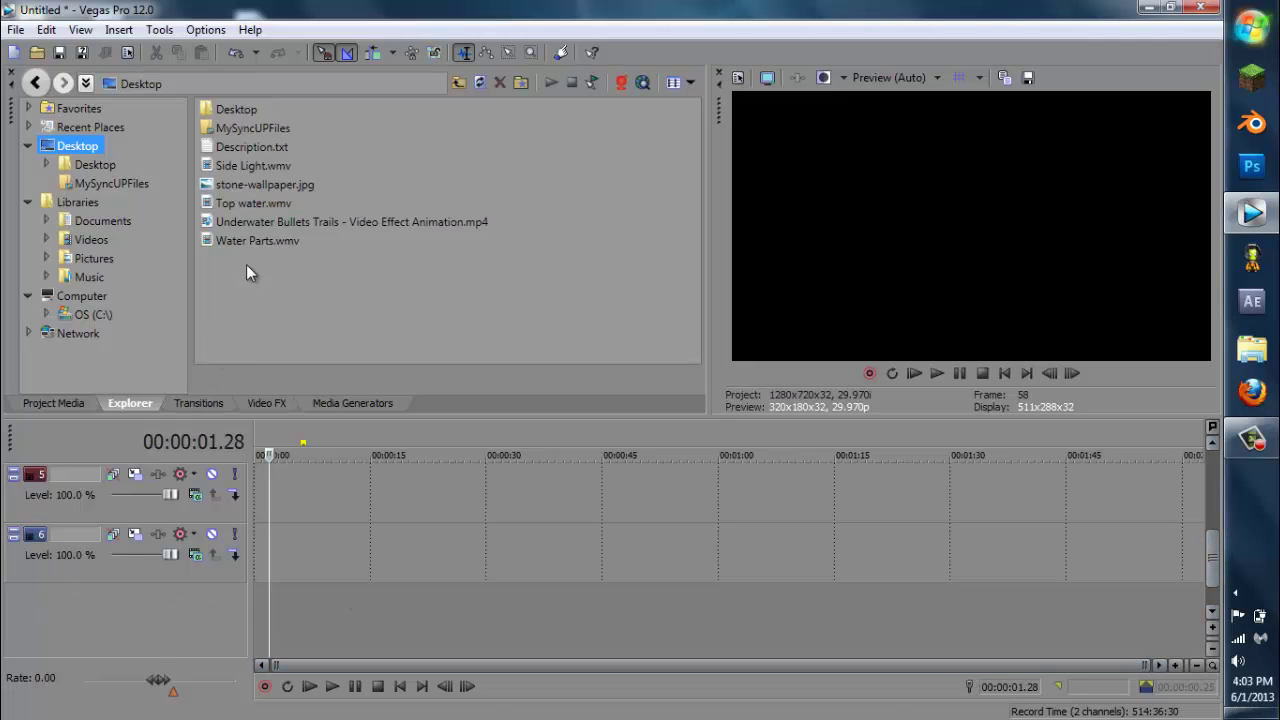
click(262, 185)
drag(265, 188, 257, 560)
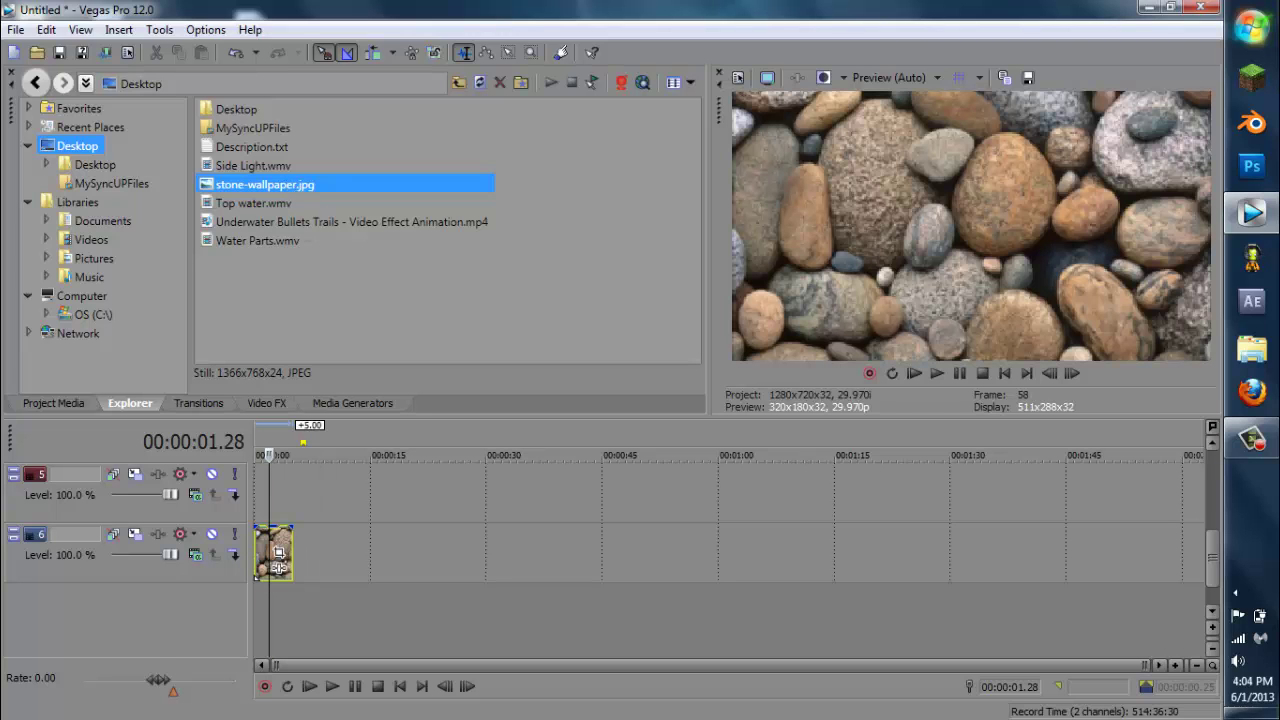
- Look at the DigitalRhino Ocean archive and the Underwater Bullets Trails video on the desktop, and return to Vegas Pro
click(1147, 12)
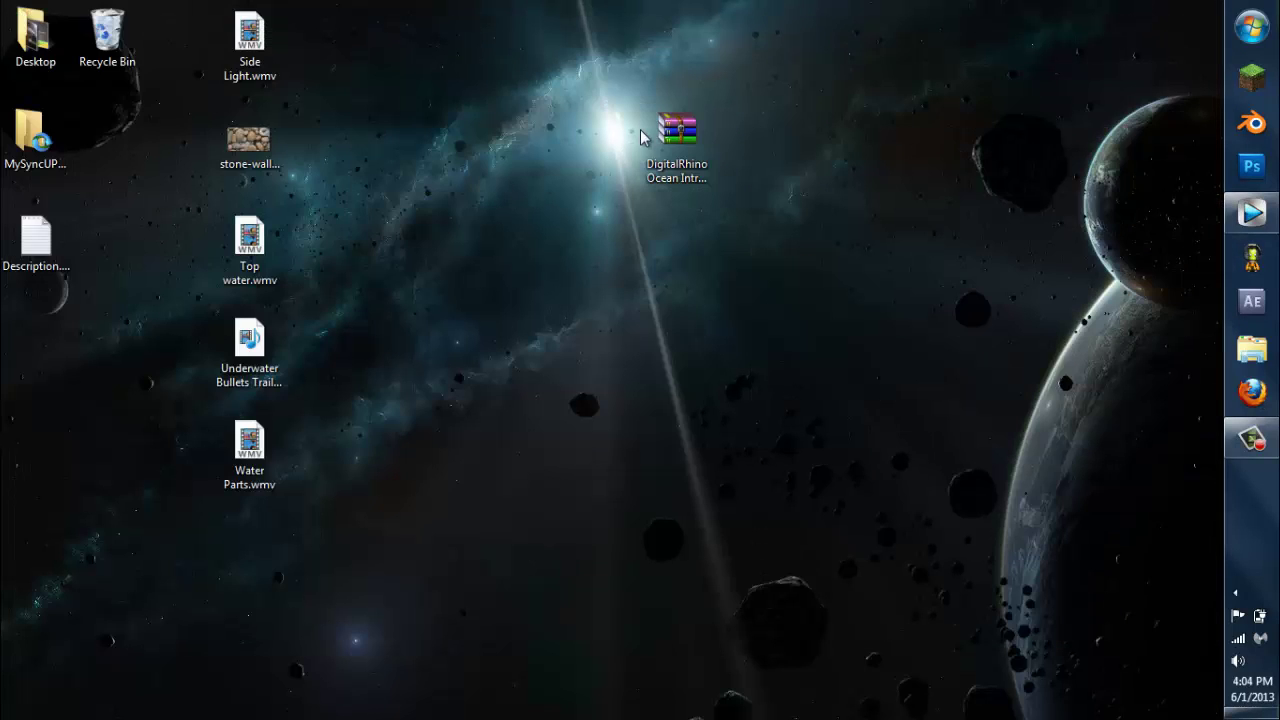
click(645, 137)
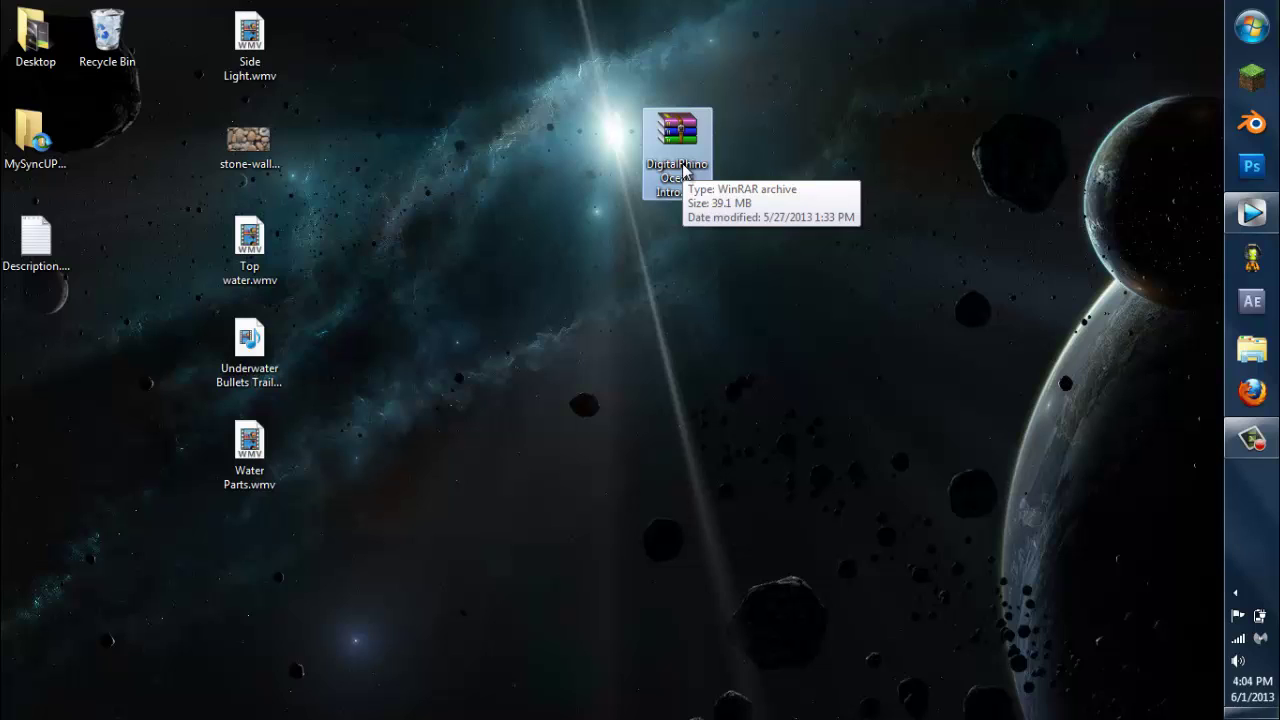
click(262, 360)
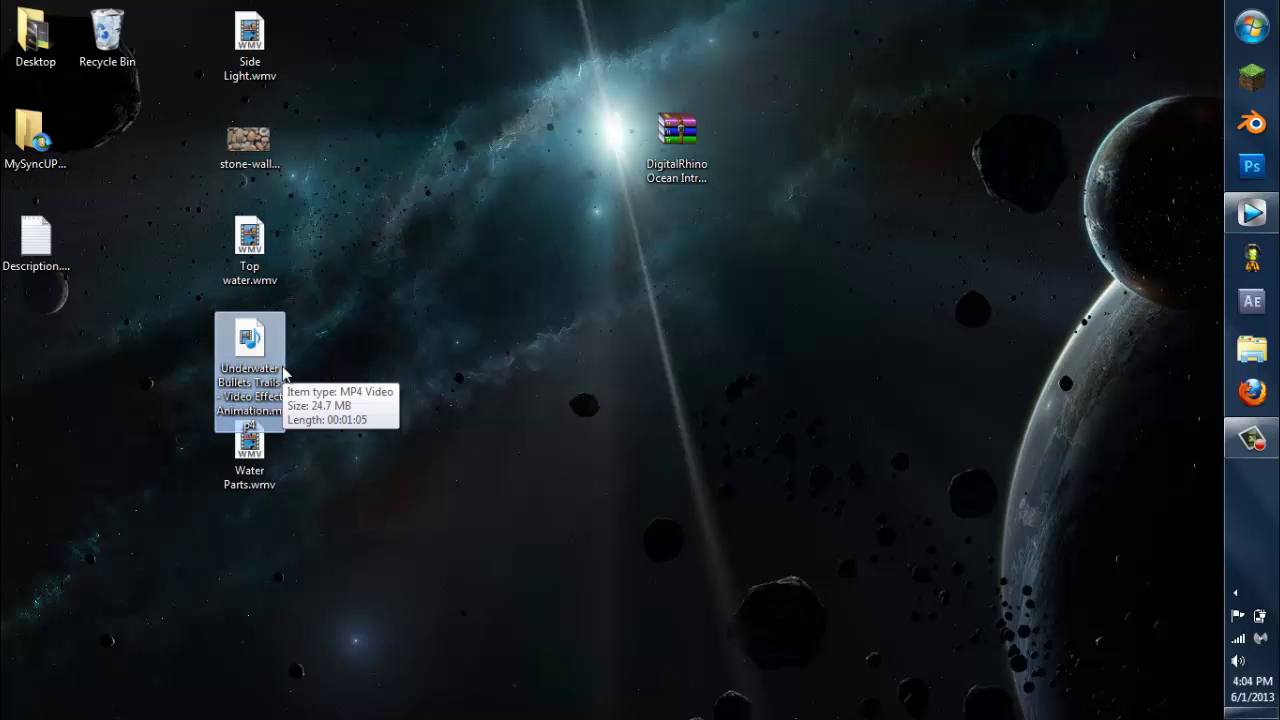
click(539, 227)
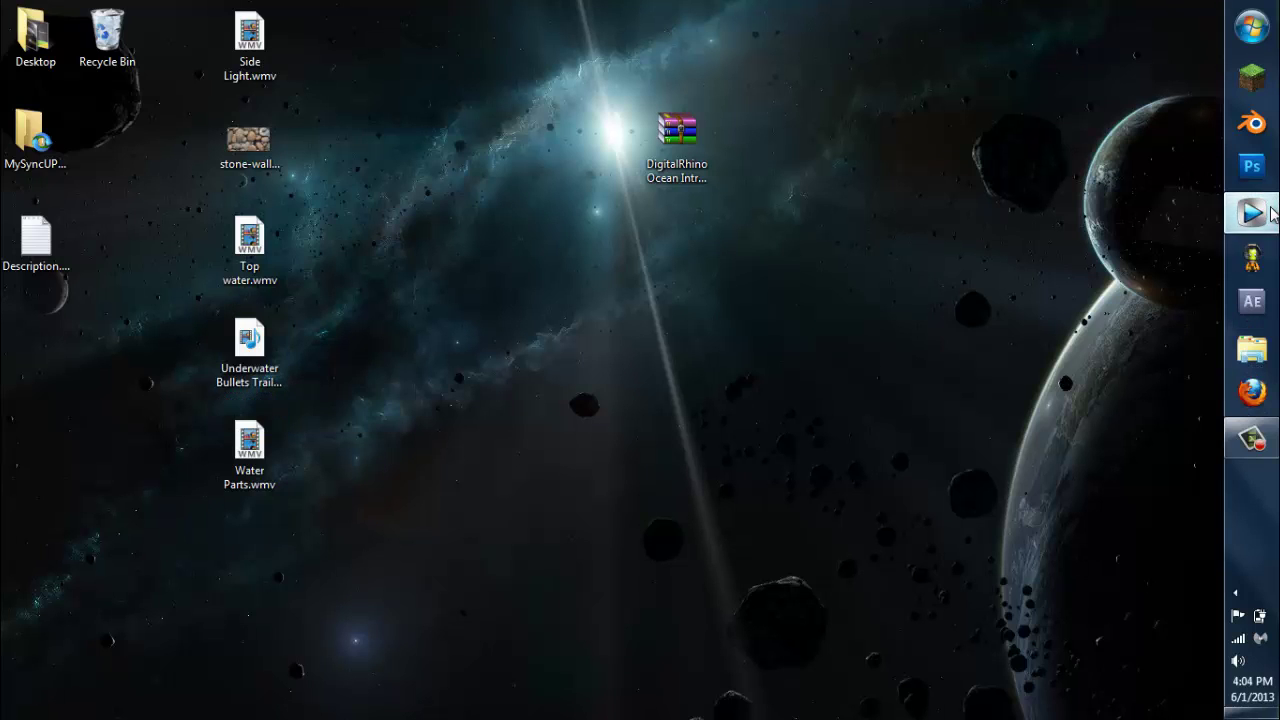
click(1252, 213)
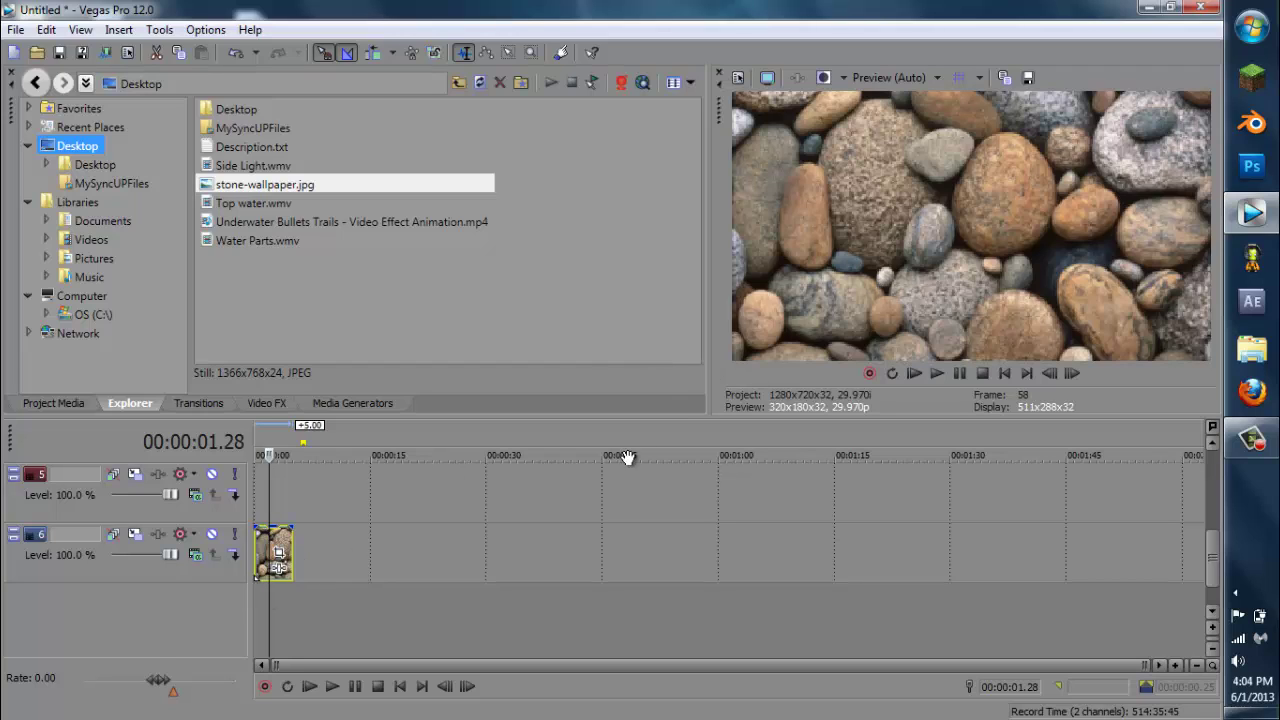
- Place Top water.wmv at the start of video track 1 and delete the audio track added with it
drag(1214, 557, 1214, 478)
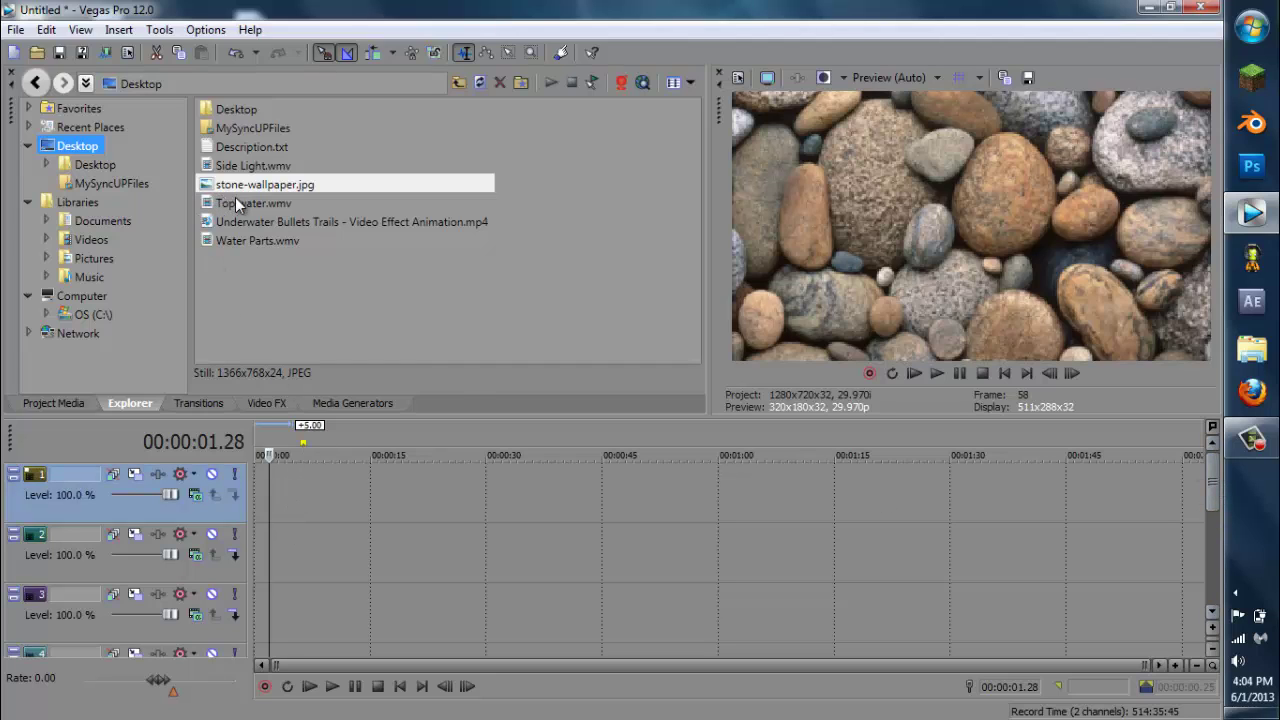
drag(240, 203, 256, 492)
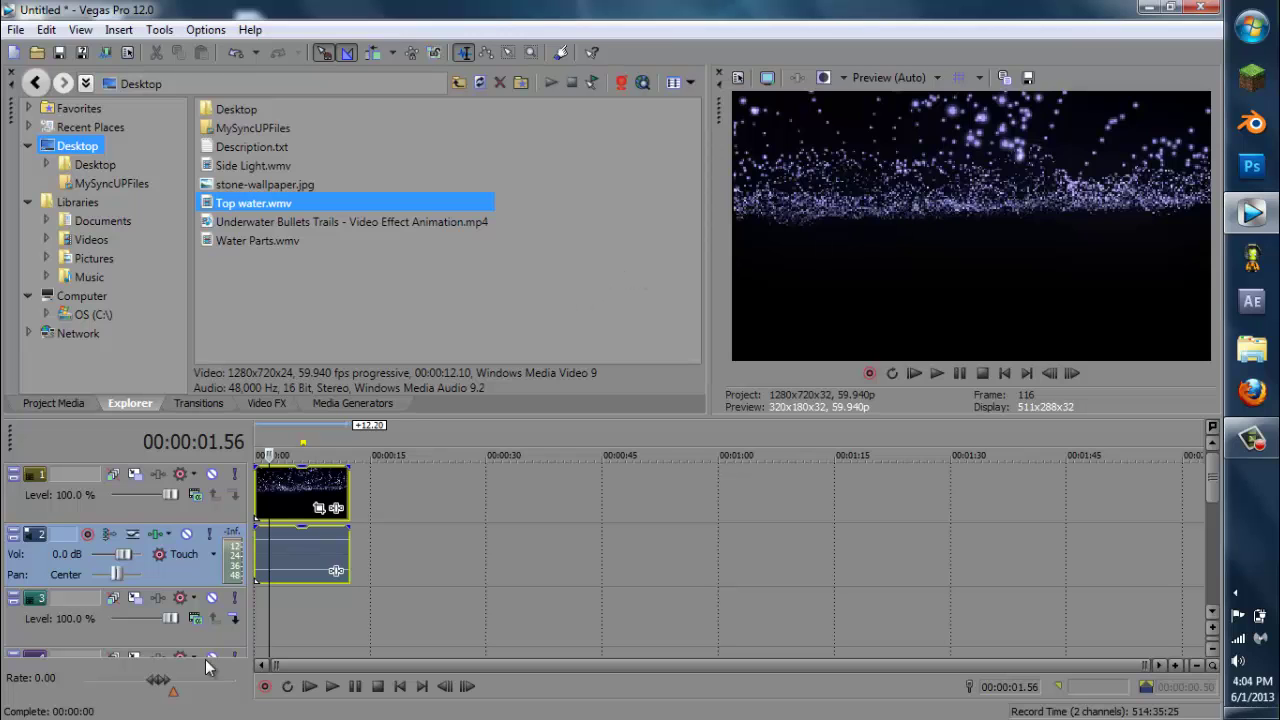
right_click(188, 576)
click(182, 576)
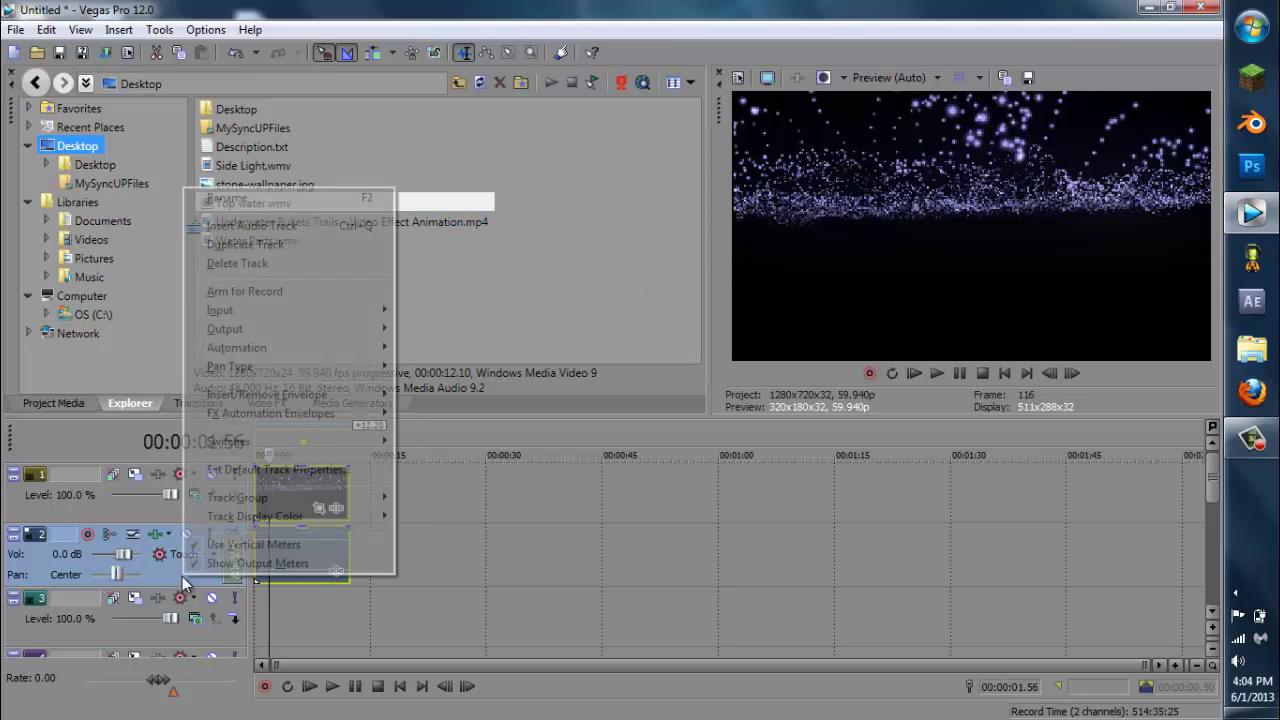
click(274, 262)
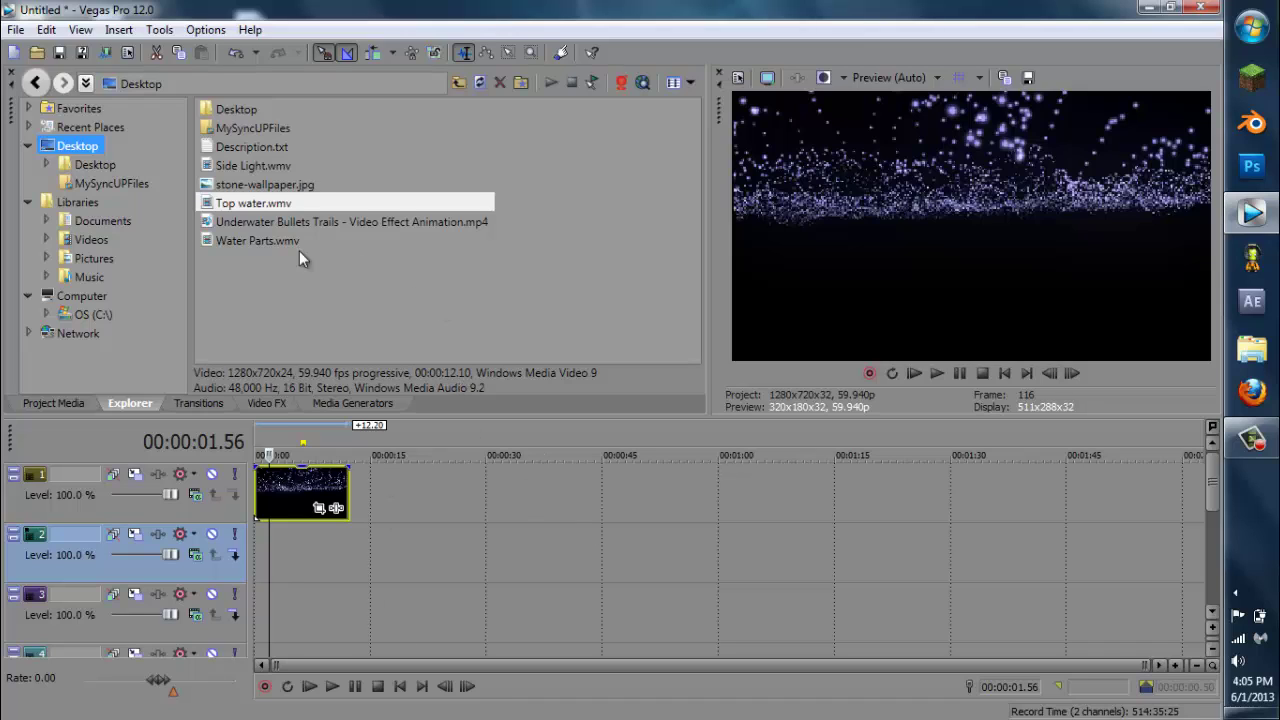
- Set the compositing mode of track 1, which holds the Top water clip, to Add
click(202, 506)
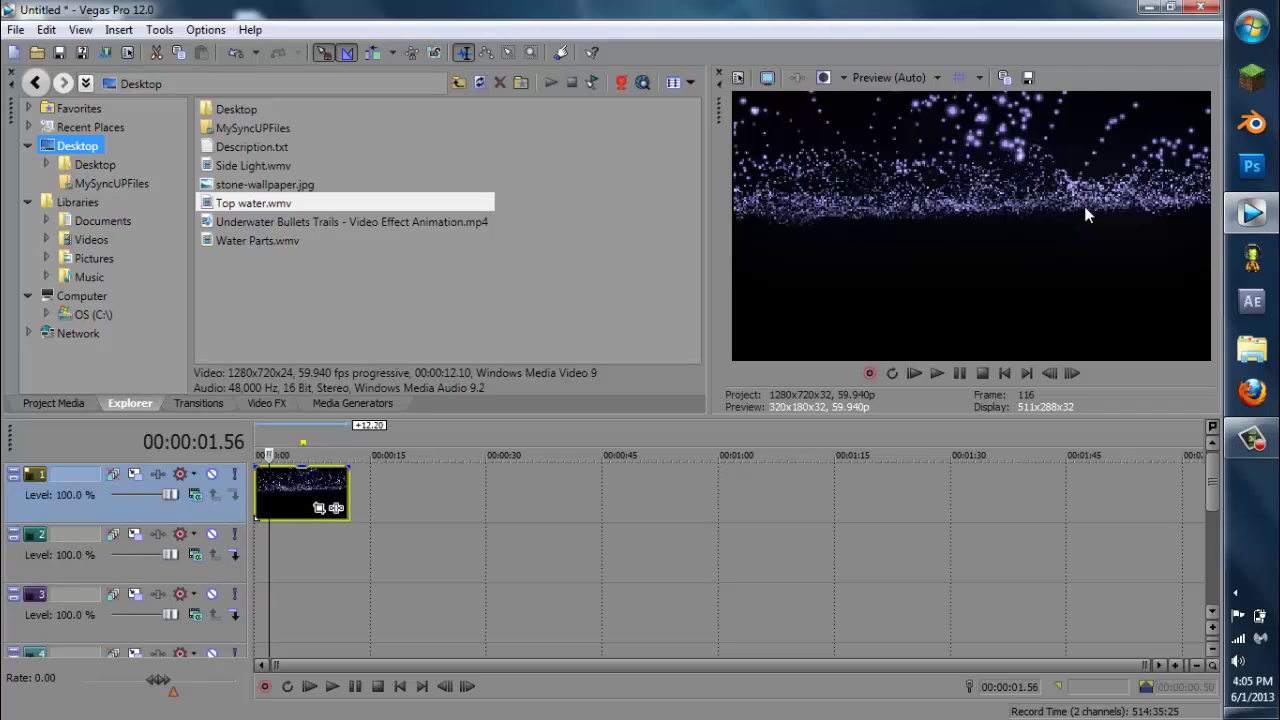
click(195, 494)
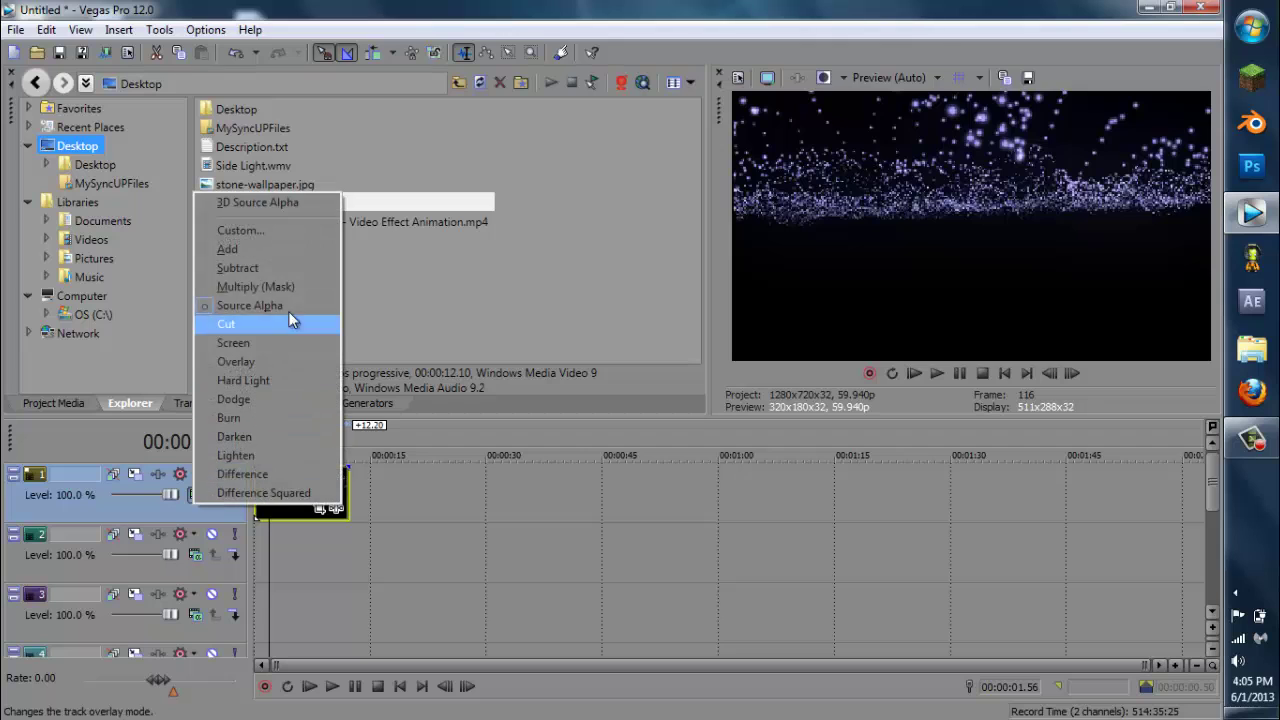
click(304, 252)
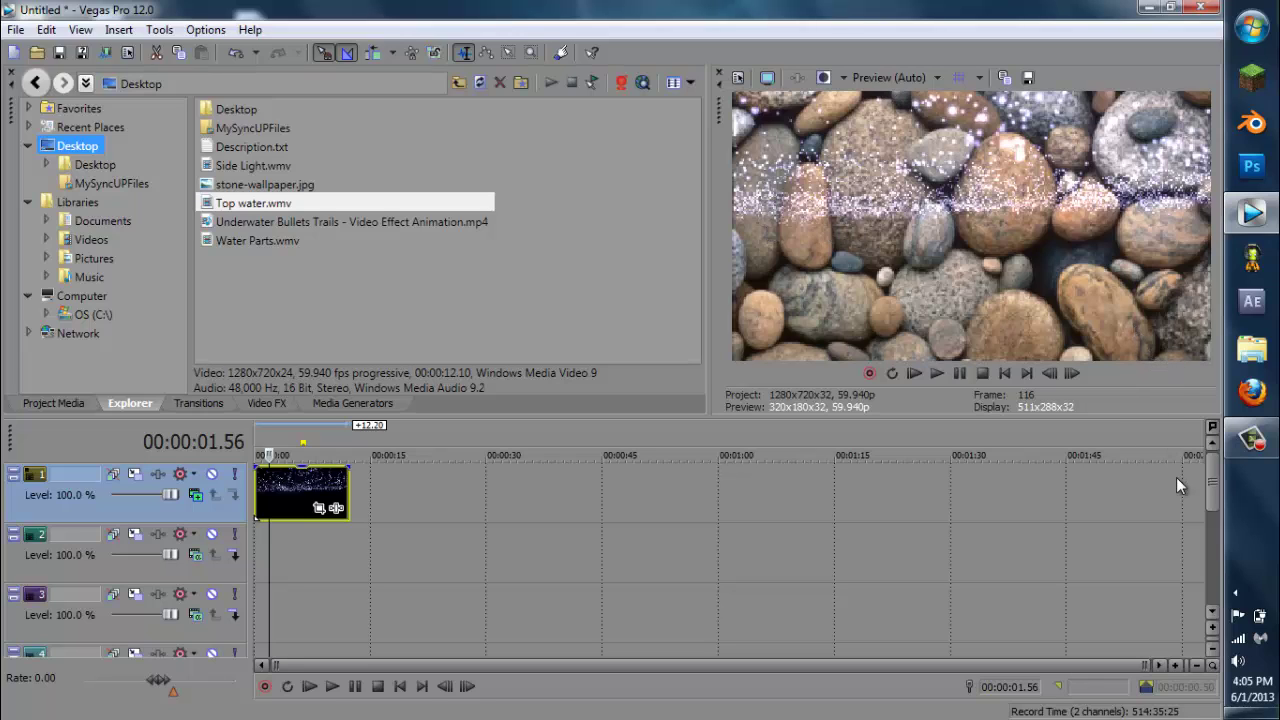
- Extend the stone-wallpaper event on track 6 to match the end of the Top water clip
drag(1209, 481, 1209, 541)
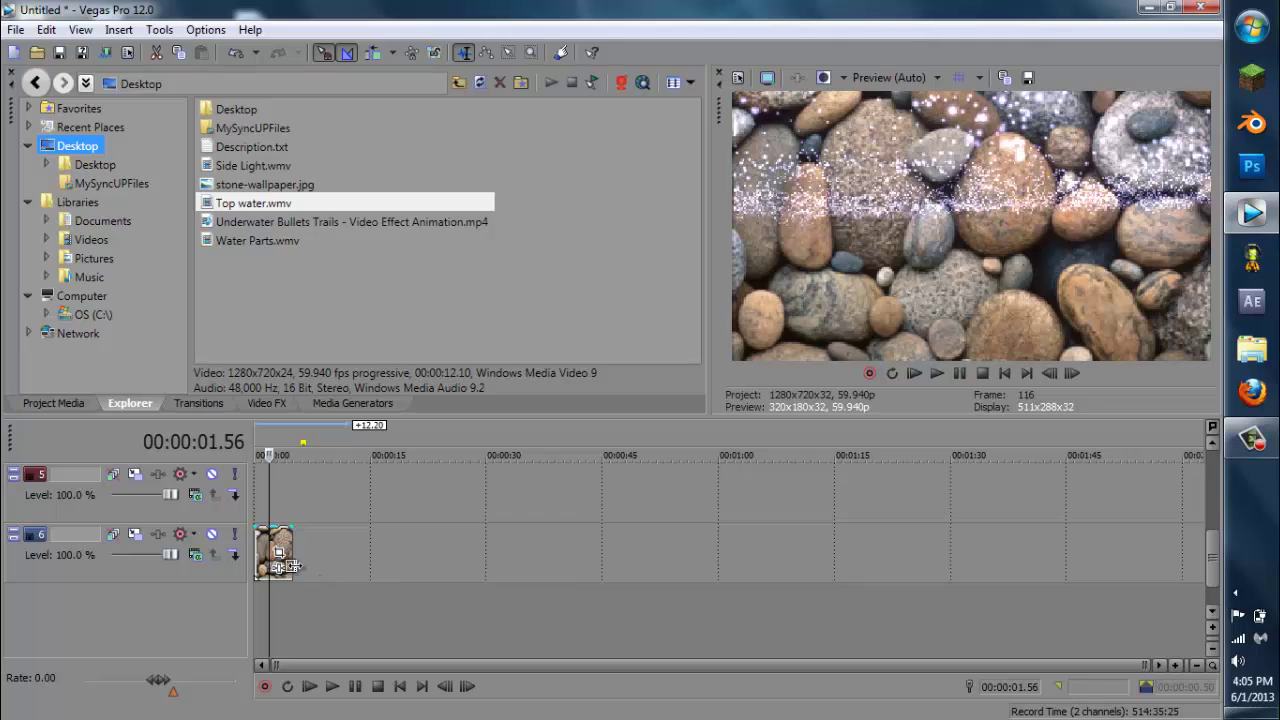
drag(290, 566, 354, 560)
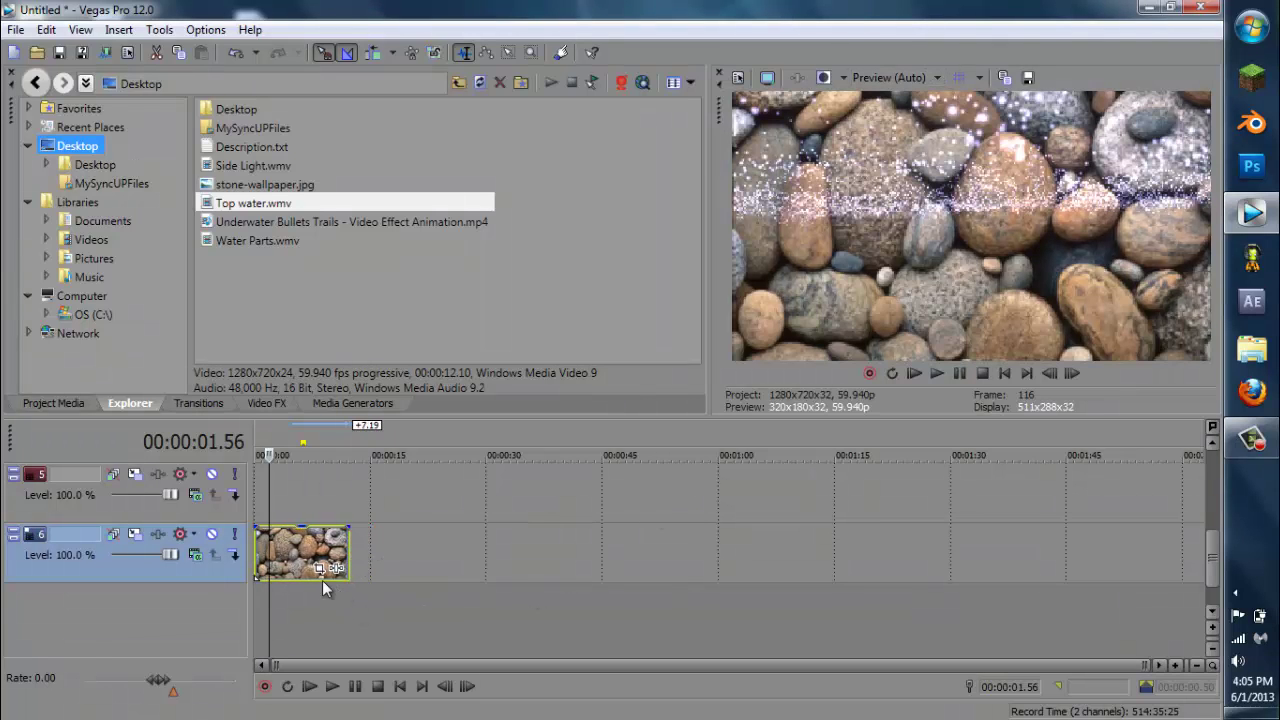
- Draw a rectangular Pan/Crop mask on the stone-wallpaper event covering the full width of the image's lower half
click(318, 568)
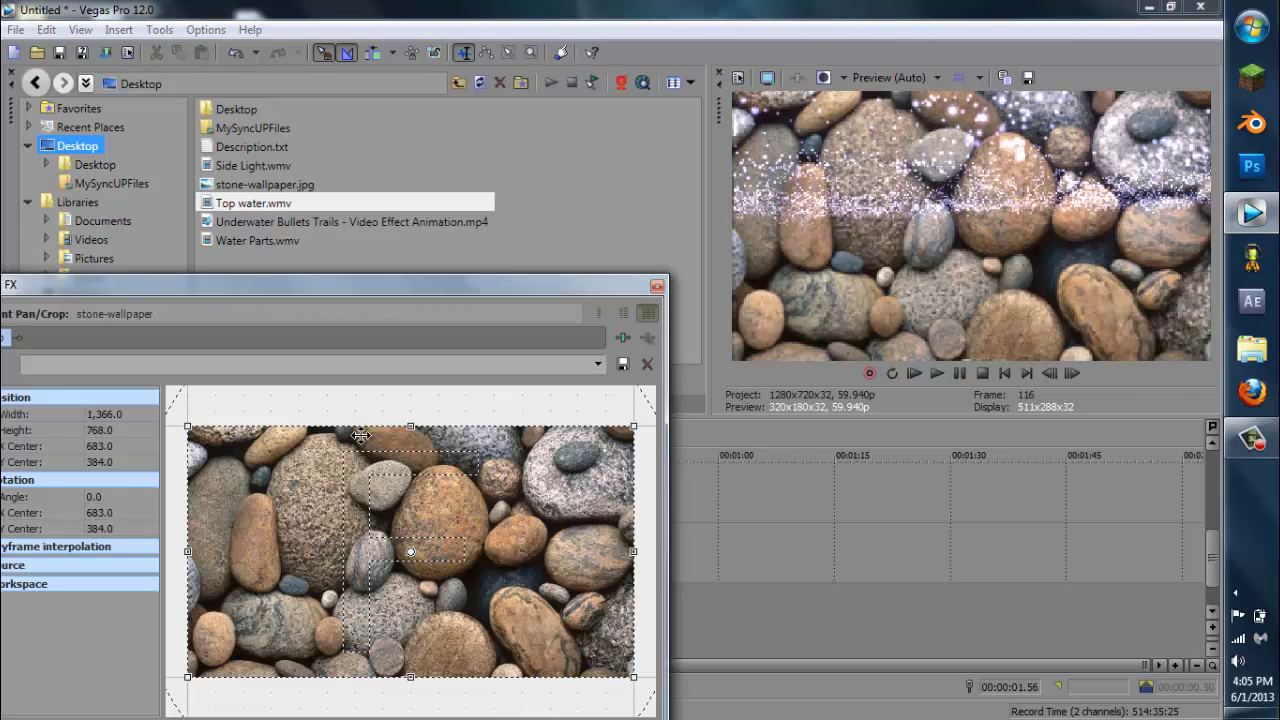
drag(397, 285, 792, 166)
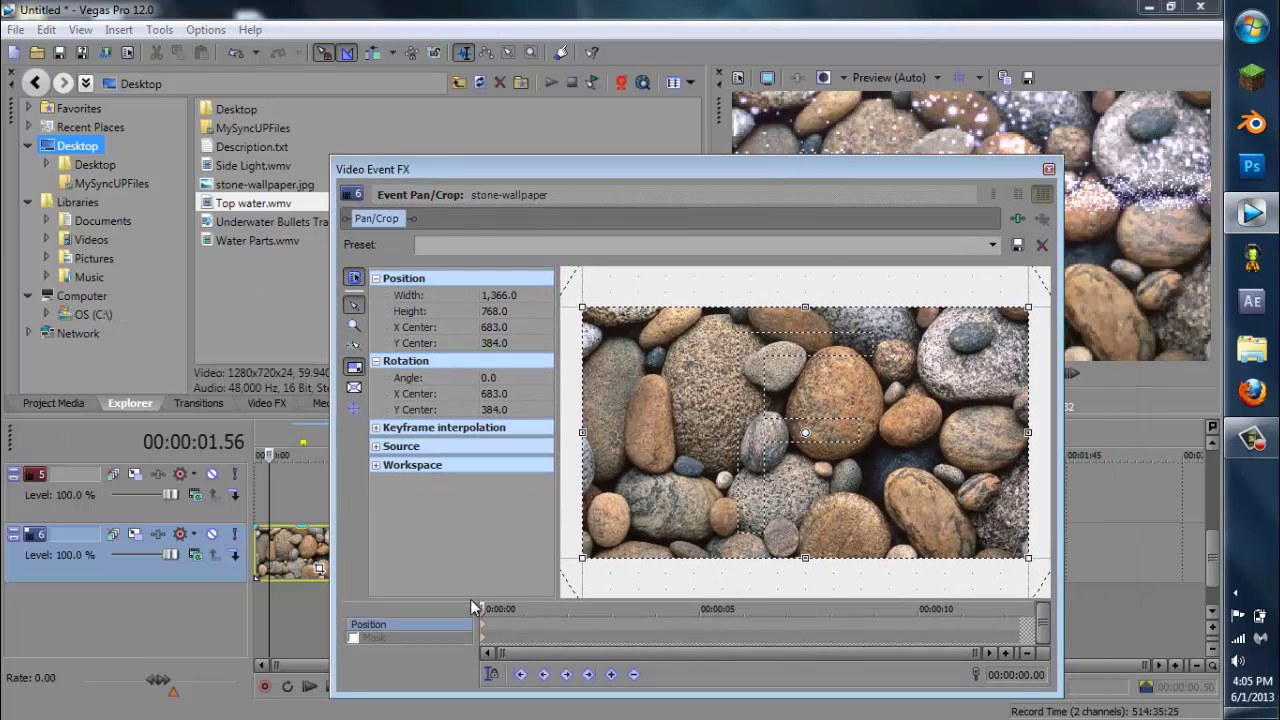
click(361, 639)
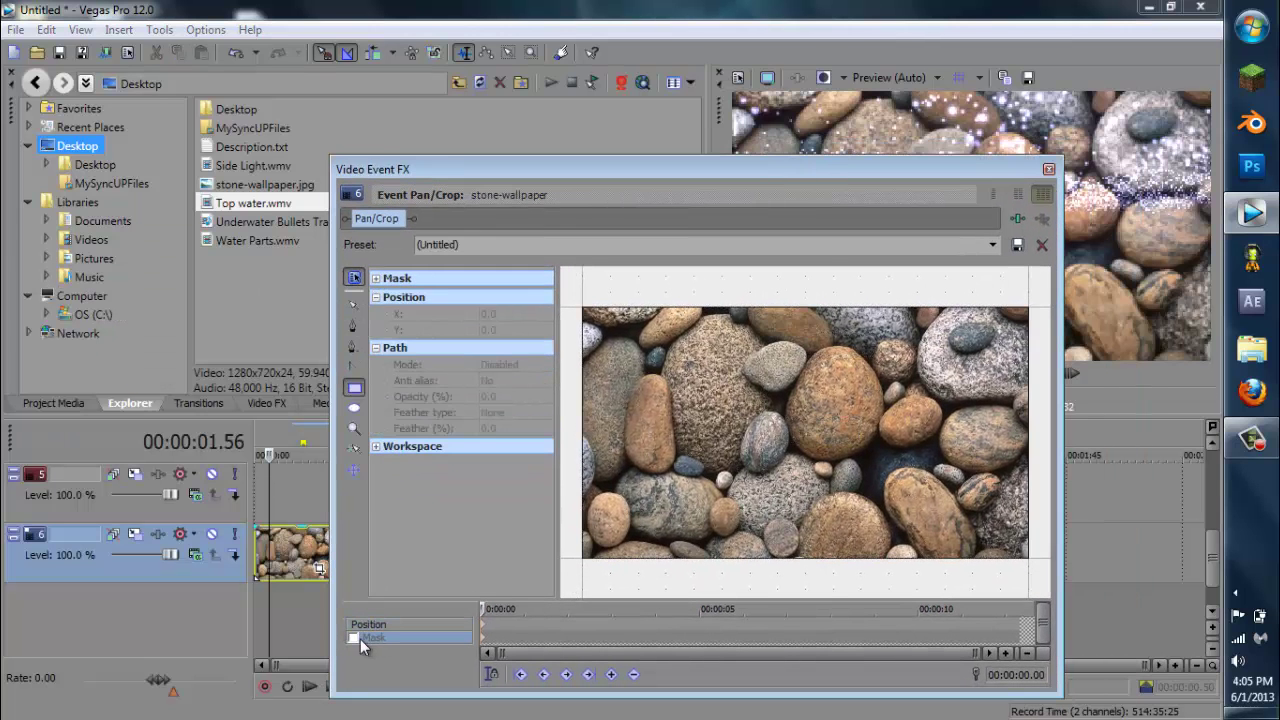
click(355, 389)
drag(811, 163, 866, 317)
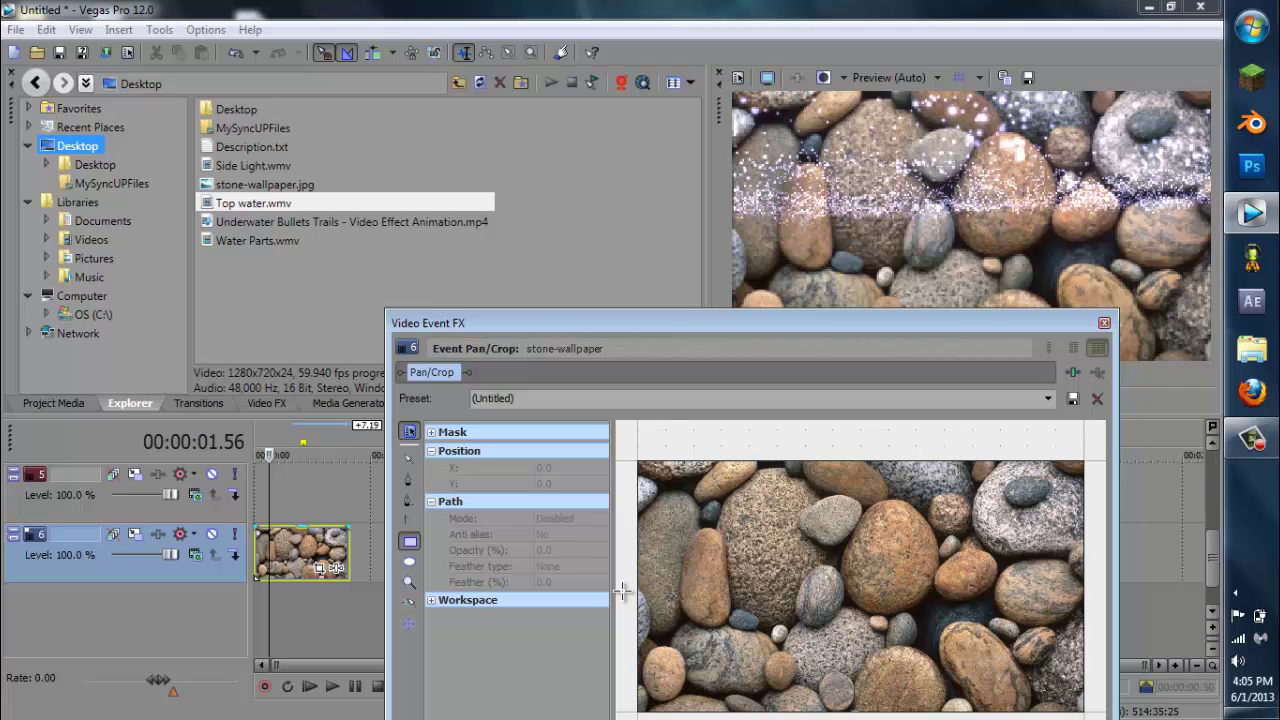
drag(624, 591, 1106, 716)
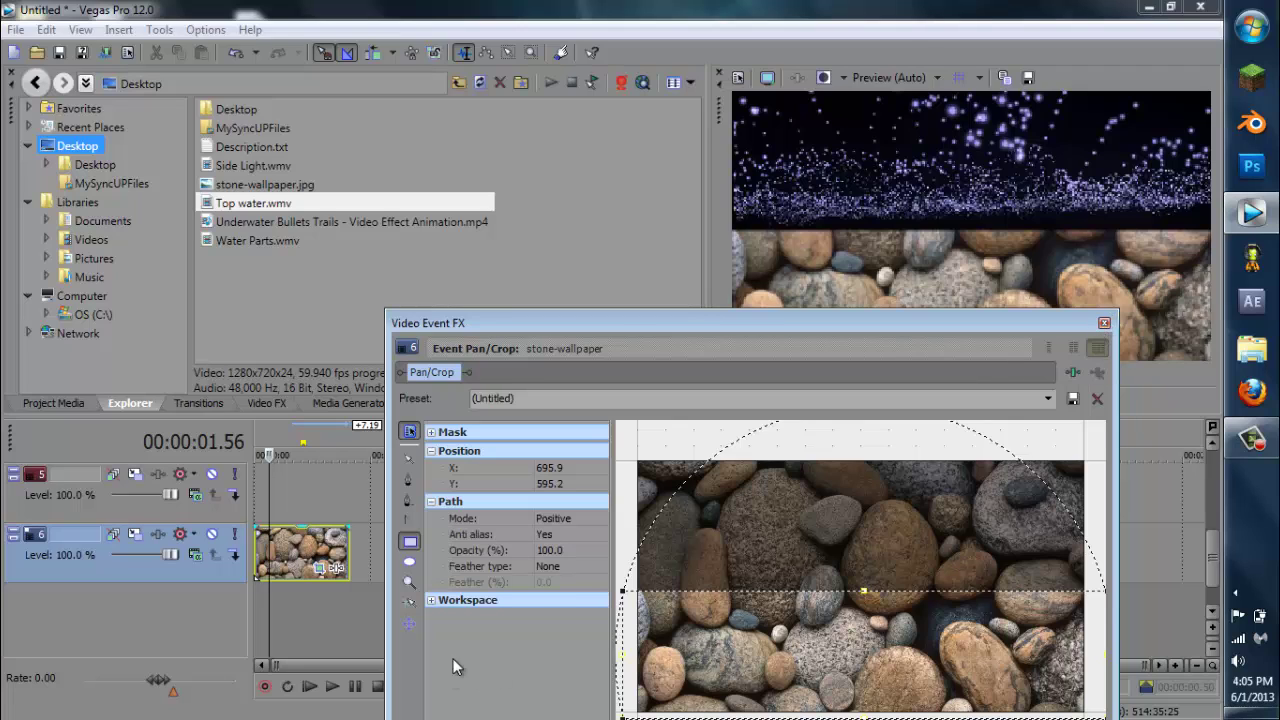
- Set the stone-wallpaper mask's feather type to Both and its feather to 29%
click(485, 568)
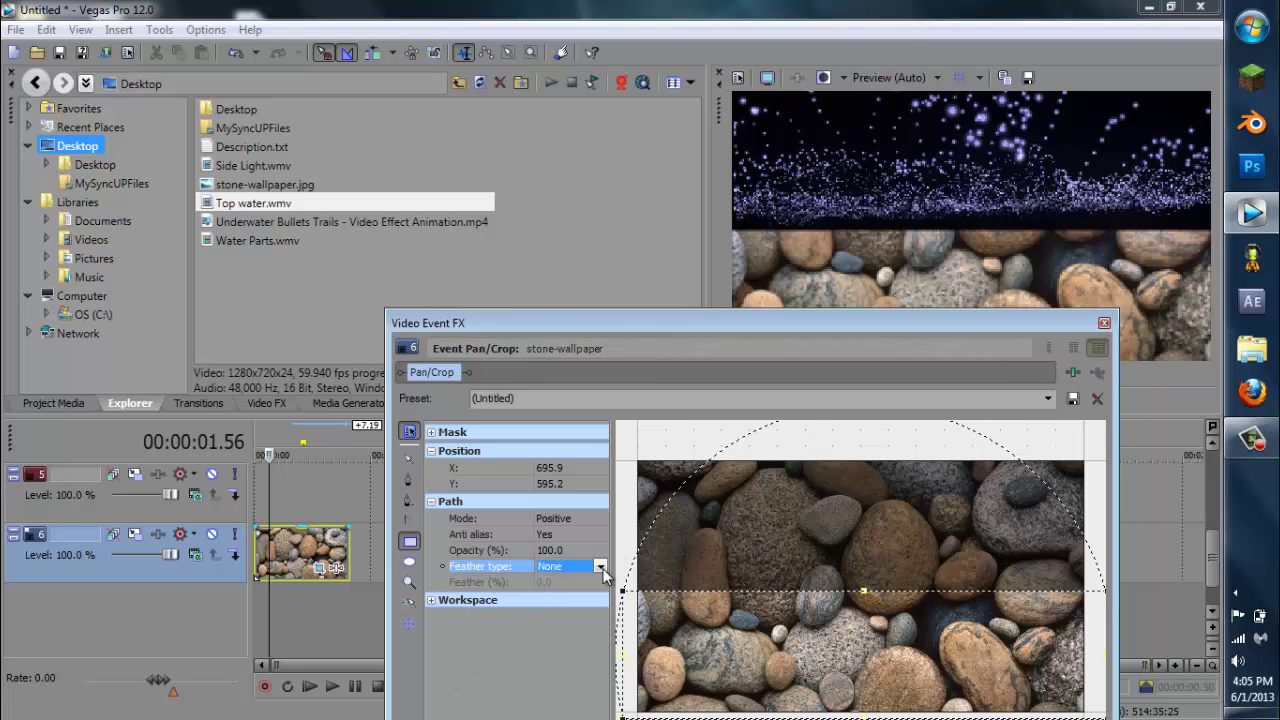
click(603, 566)
click(575, 612)
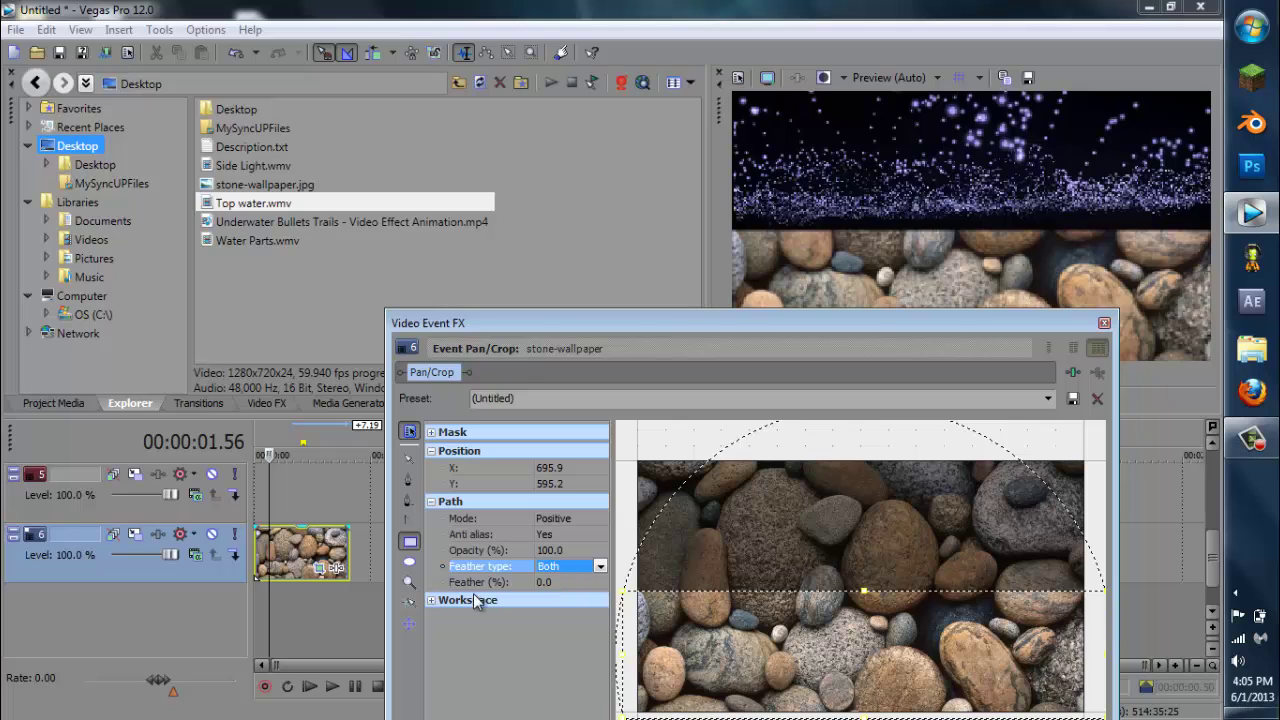
click(495, 582)
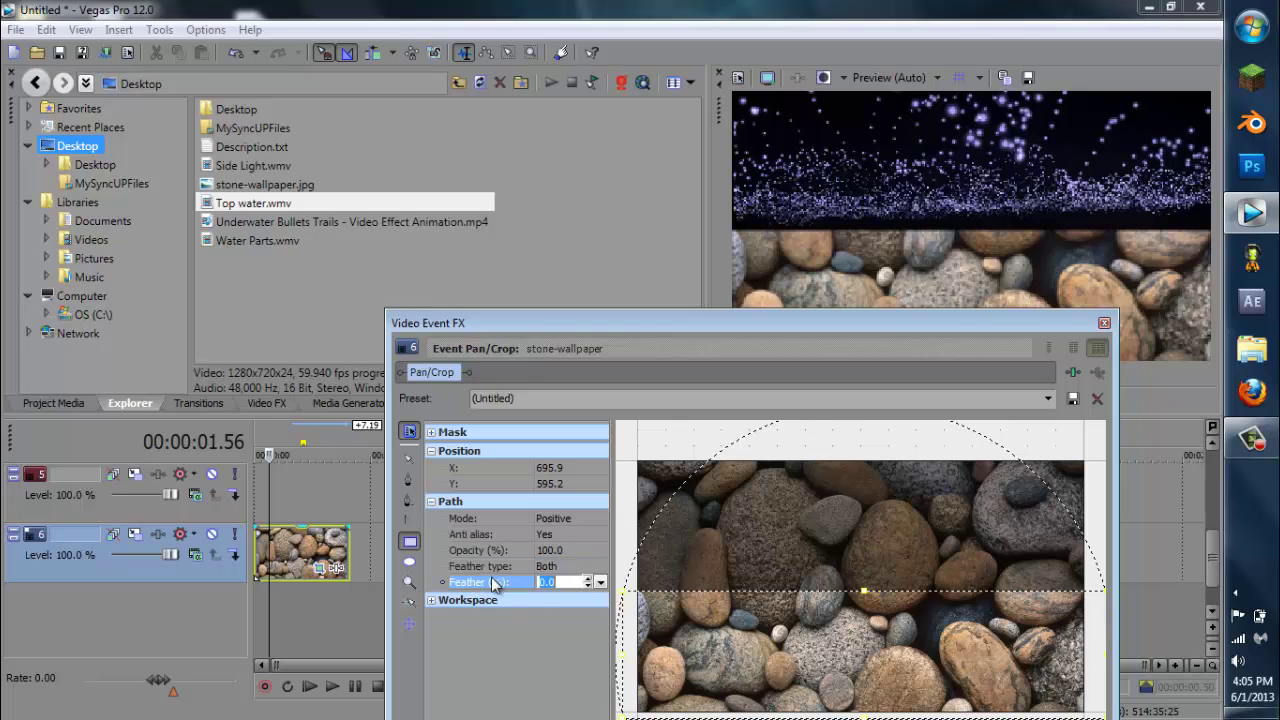
click(588, 578)
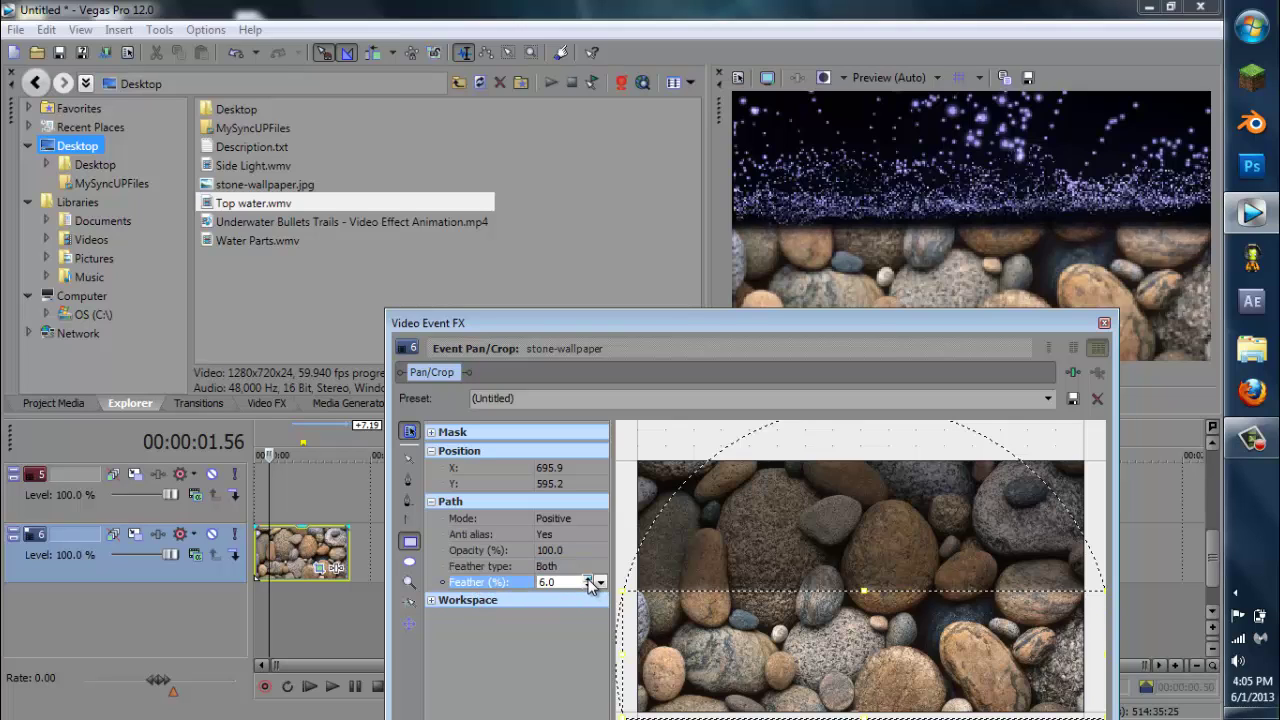
click(588, 578)
click(588, 578)
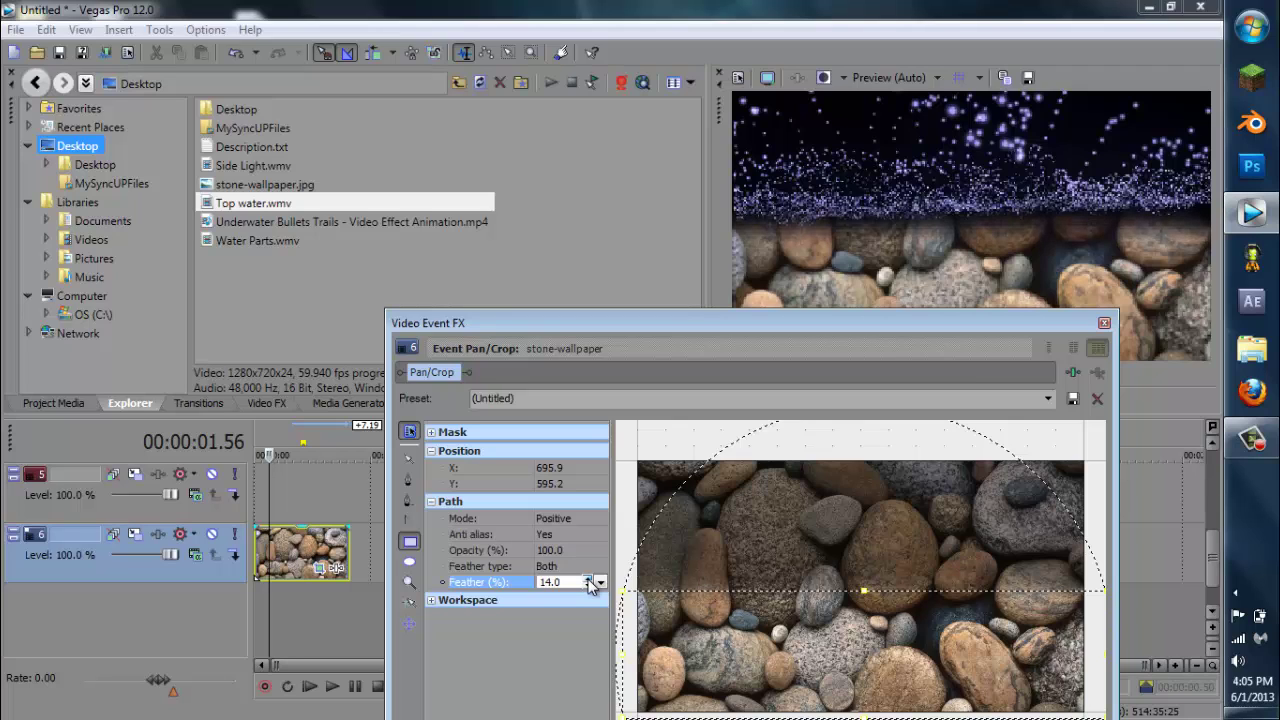
click(588, 579)
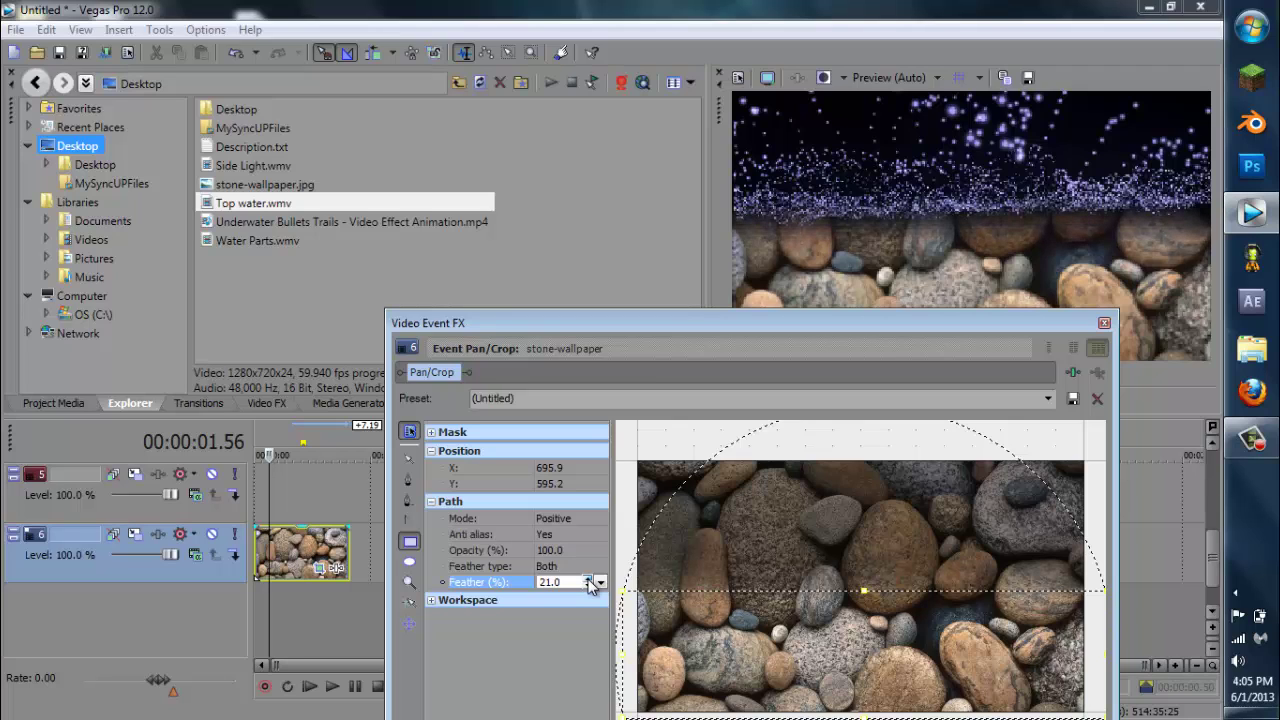
click(588, 578)
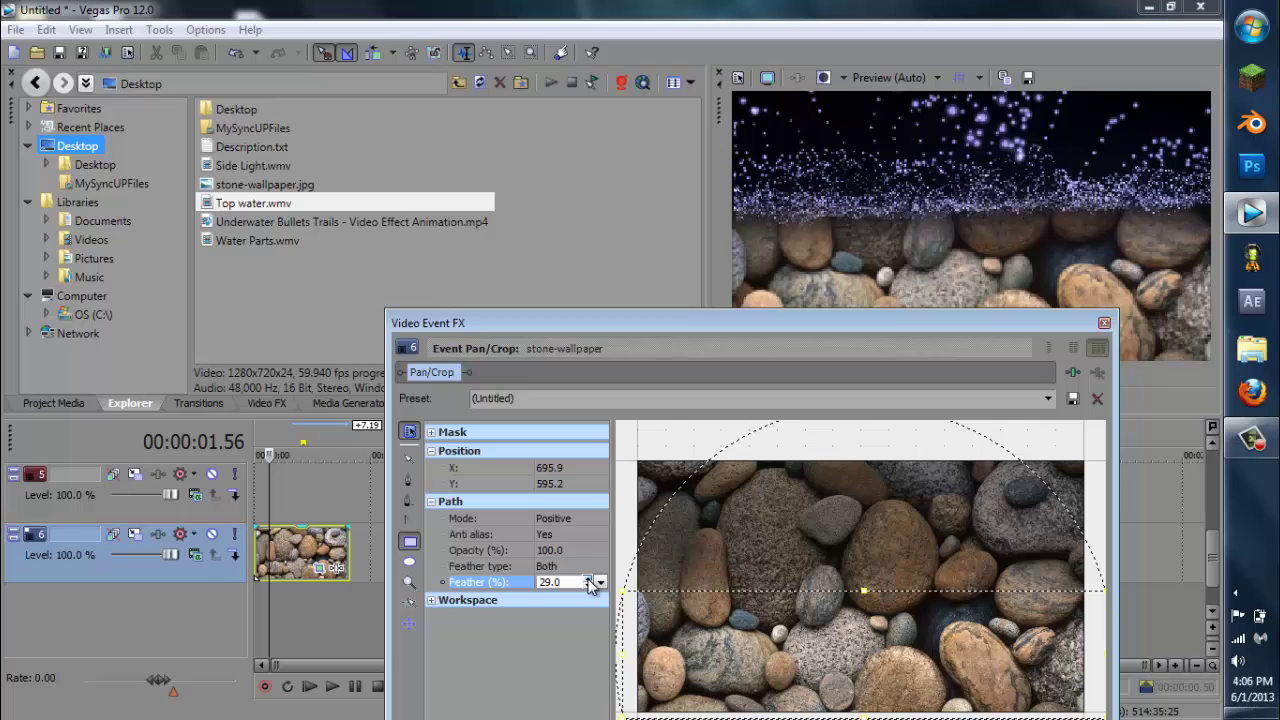
- Raise the feather of the stone-wallpaper mask to 35%, keeping the whole mask accessible for editing
click(588, 579)
drag(816, 320, 385, 64)
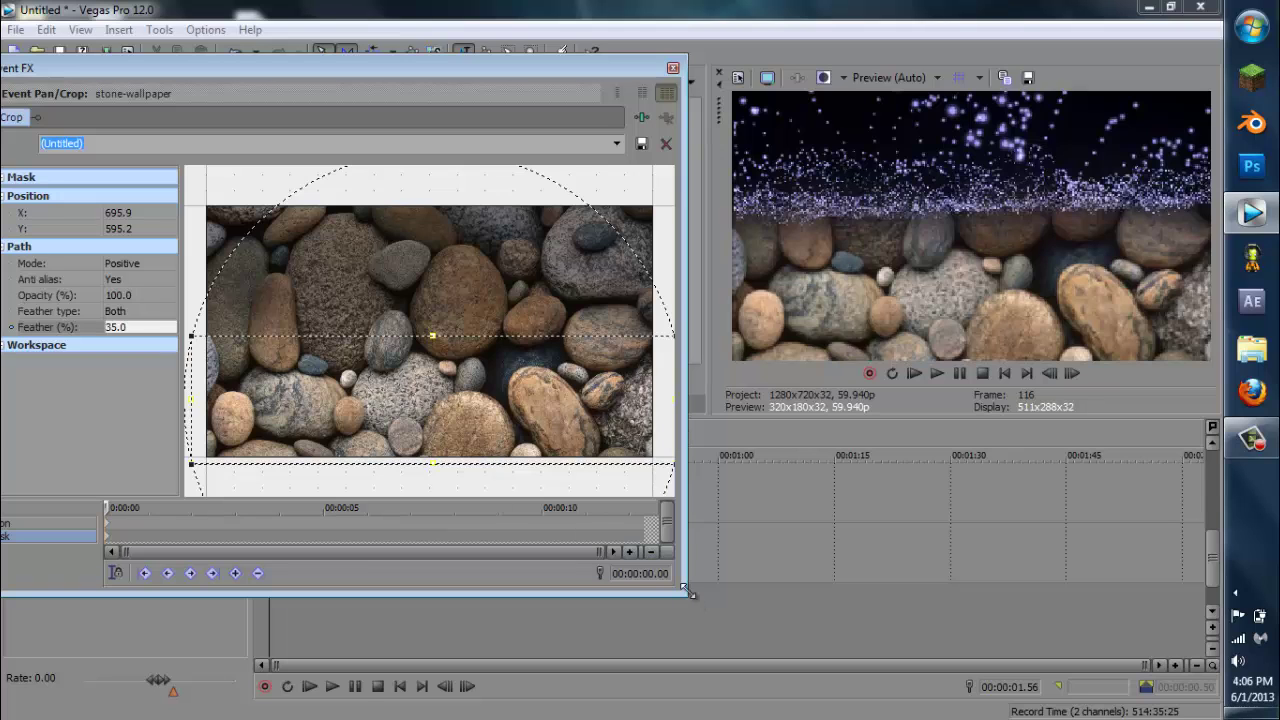
drag(687, 595, 746, 625)
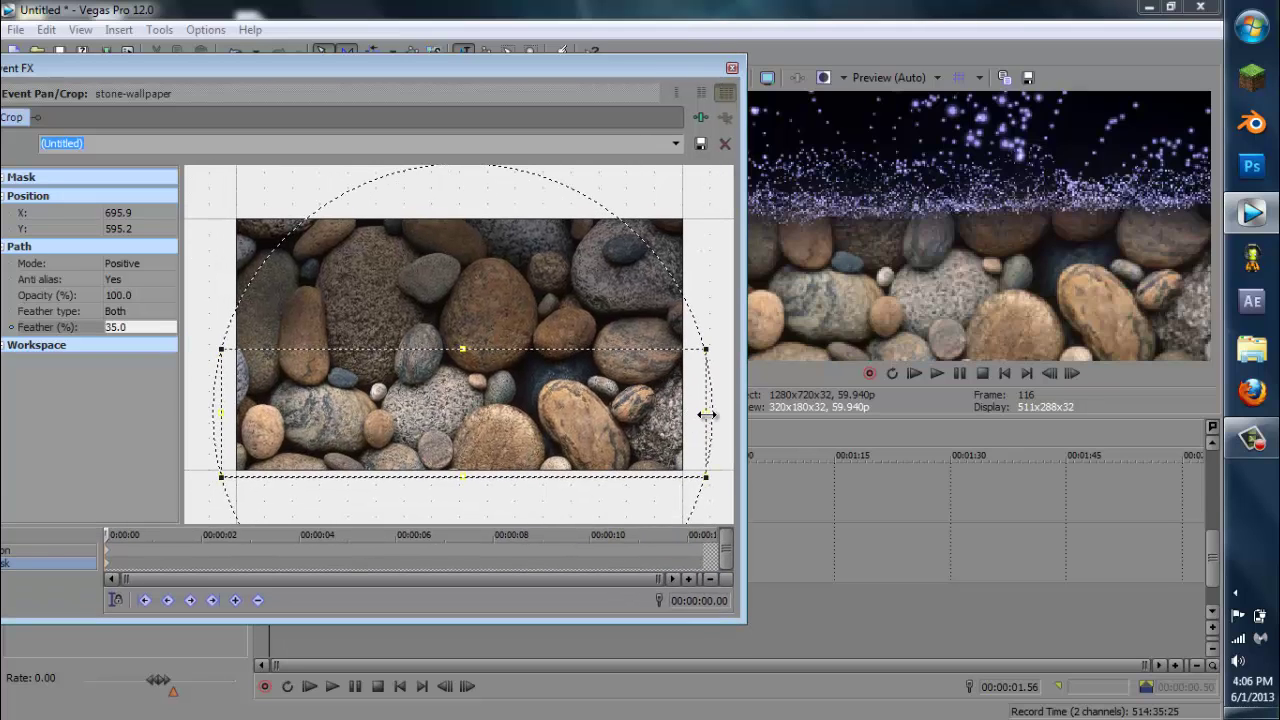
- Shrink the stone-wallpaper mask by pulling its right, left and bottom edges inward so the stones fade out at the sides and base
drag(706, 414, 621, 426)
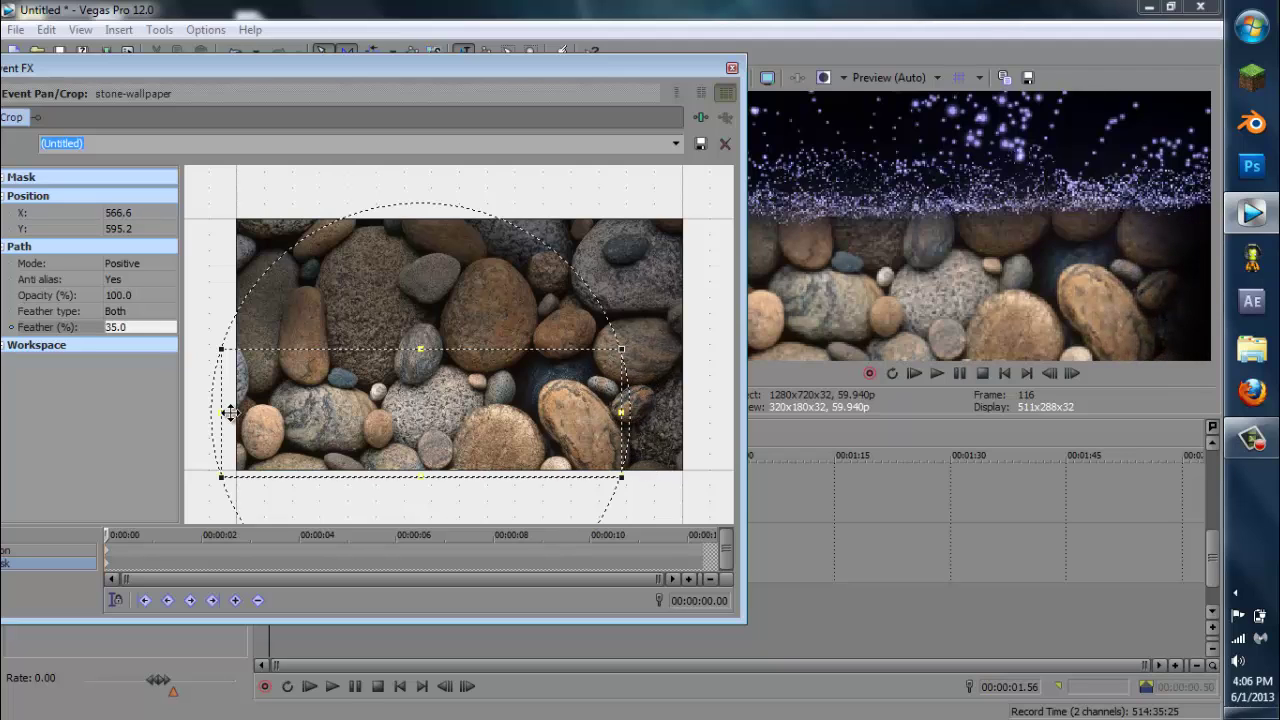
drag(222, 410, 300, 420)
drag(622, 83, 630, 191)
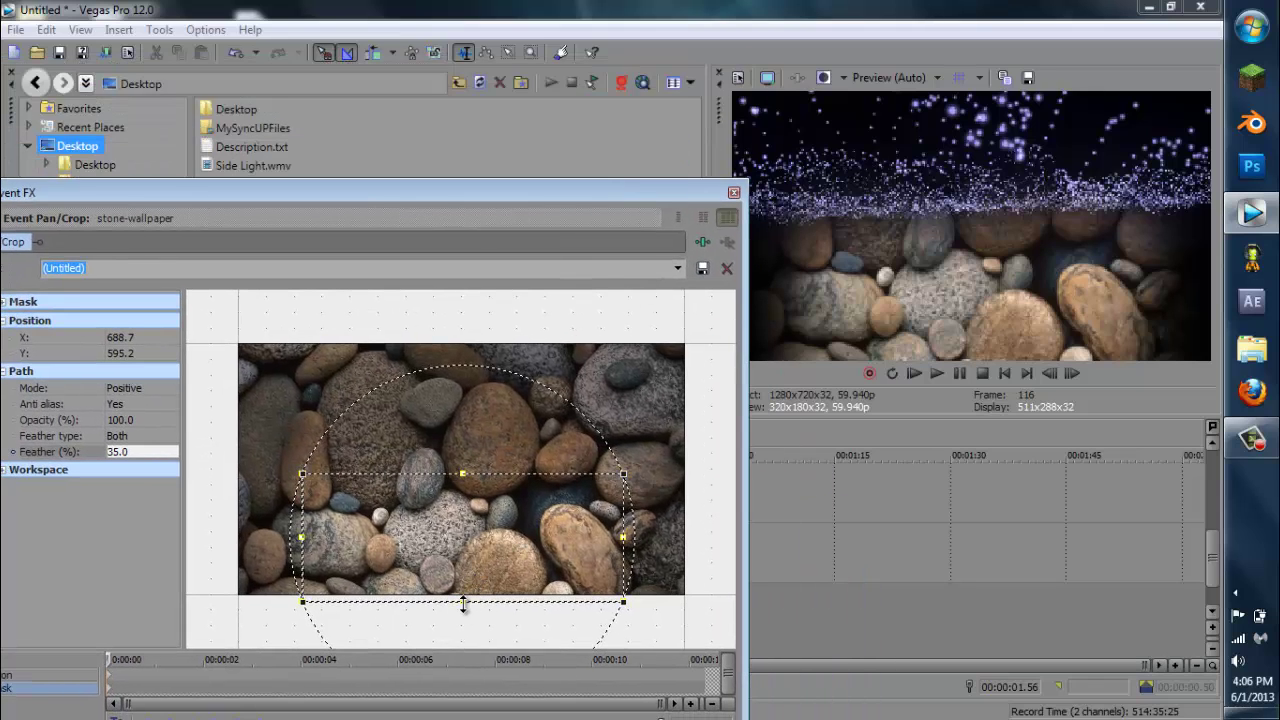
drag(467, 602, 463, 559)
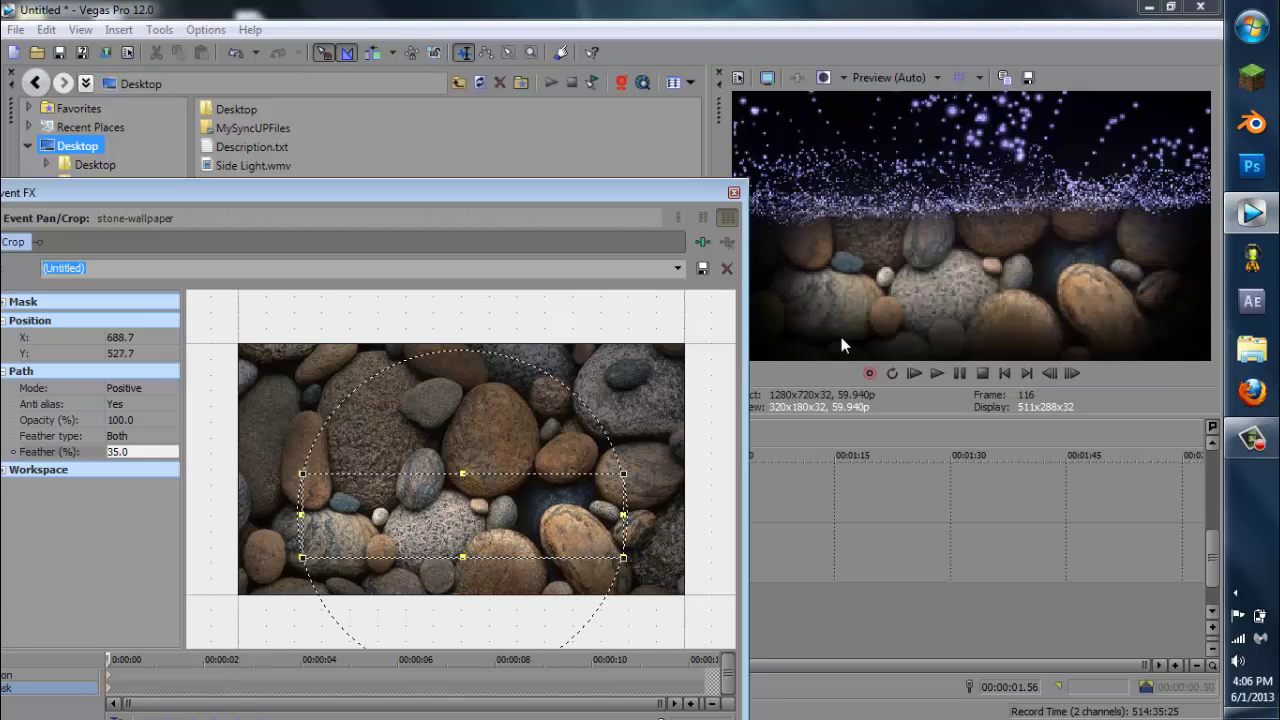
click(734, 193)
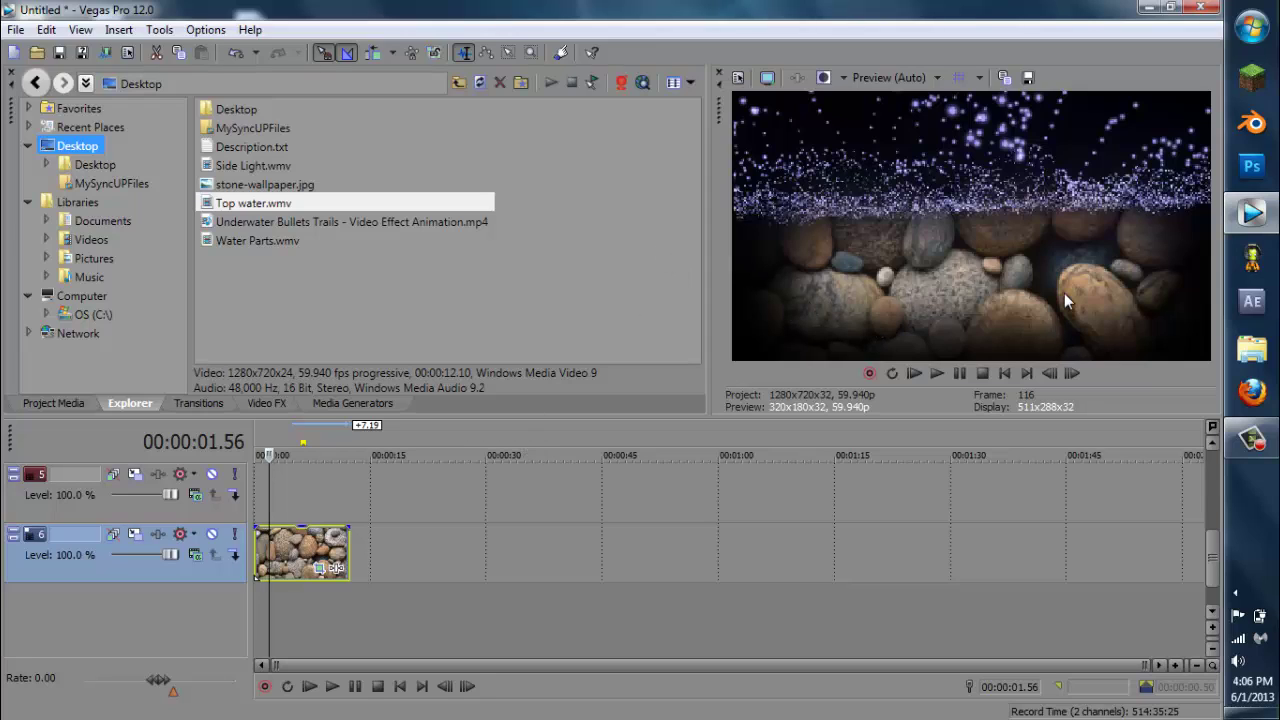
- Apply the default Color Curves effect to the stone-wallpaper event and bend the lower part of its RGB curve downward to darken the stones
click(270, 403)
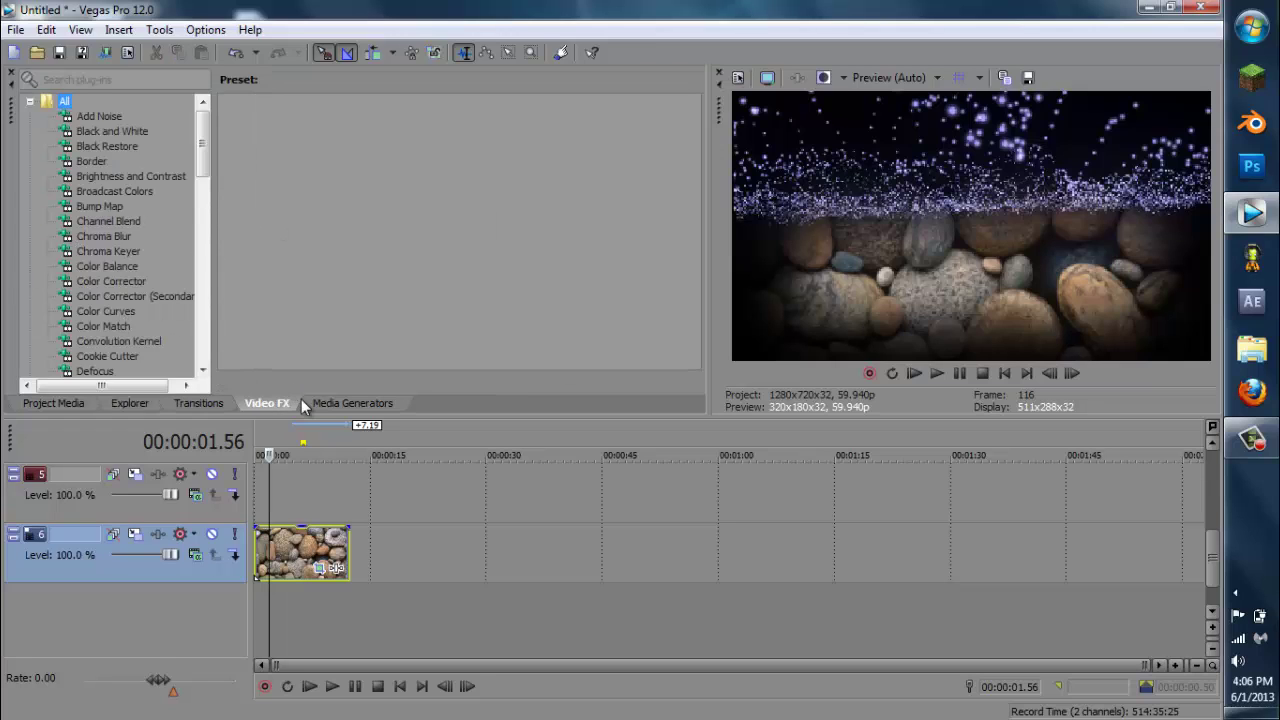
click(123, 311)
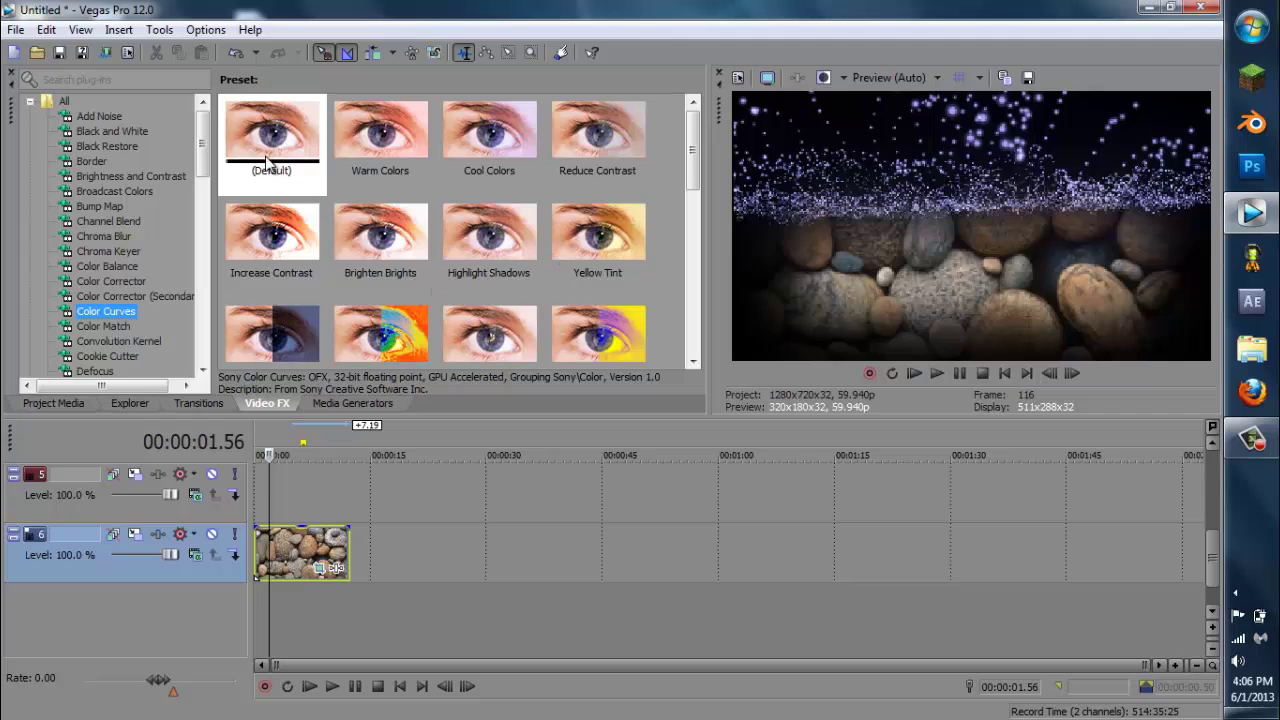
drag(270, 150, 267, 138)
drag(256, 576, 262, 554)
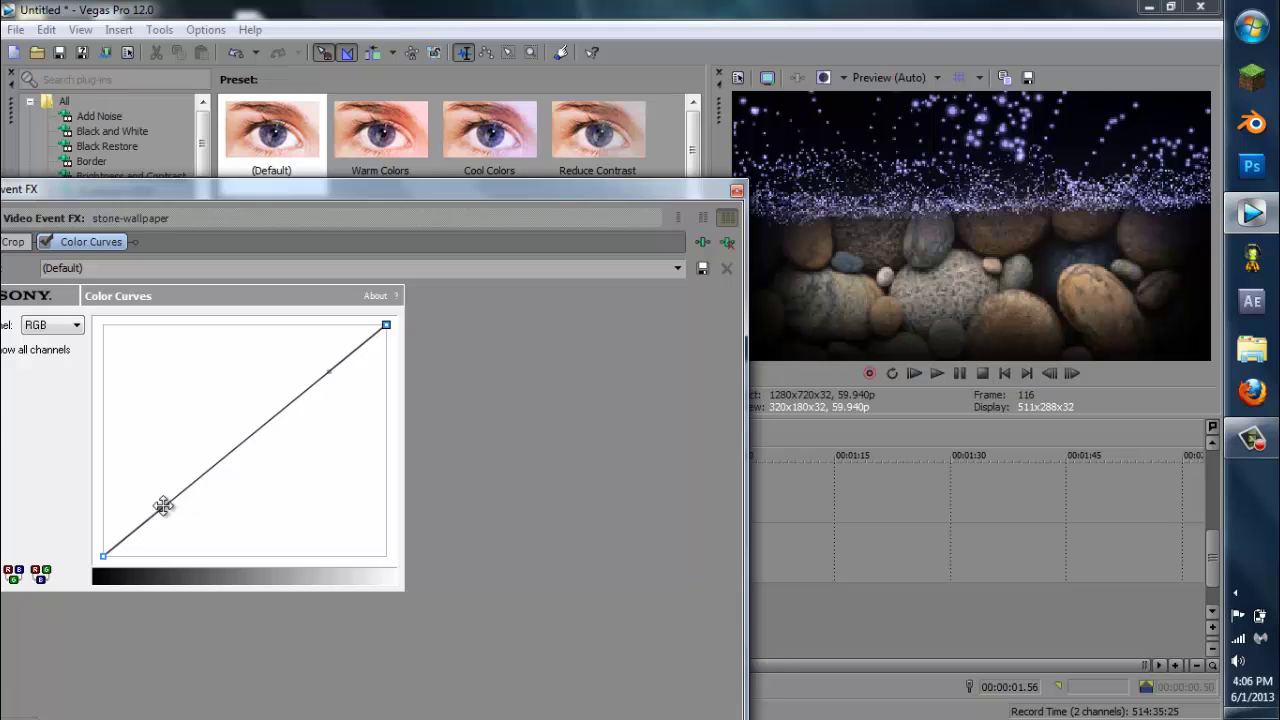
drag(163, 506, 241, 539)
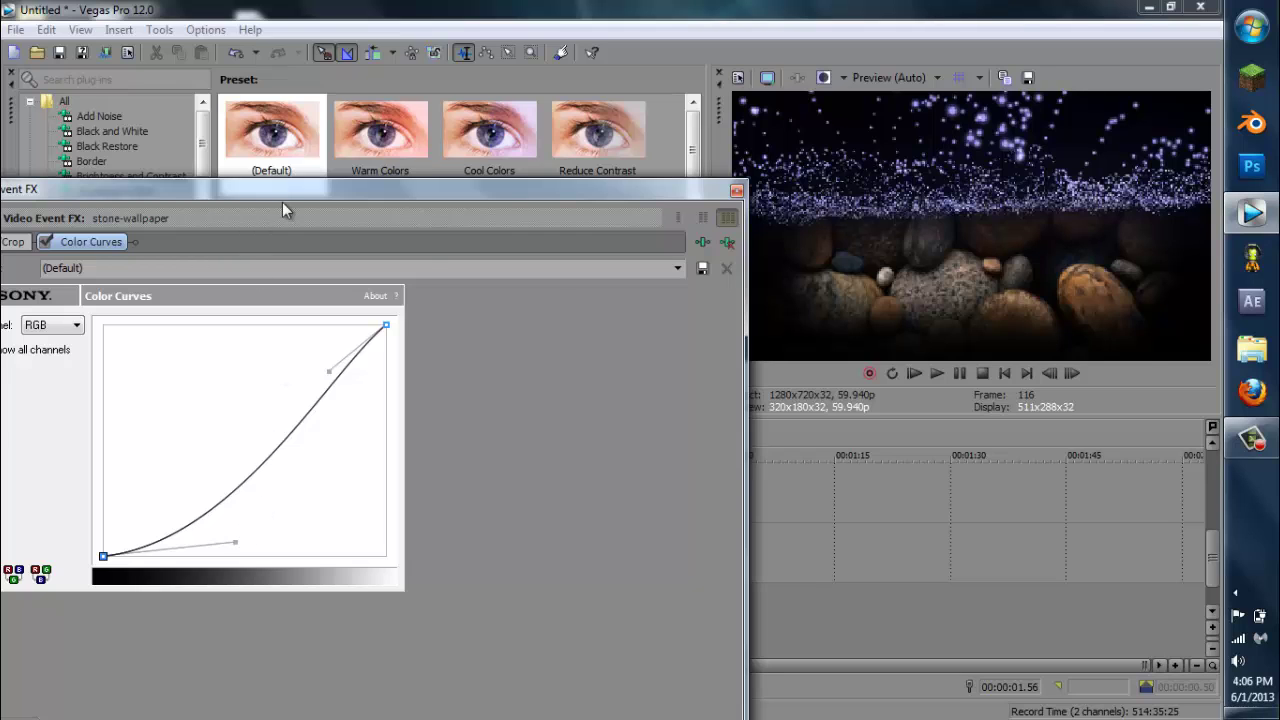
- Raise both handles of the Blue channel curve to tint the stones blue, then return the Color Curves channel to RGB
drag(282, 202, 687, 324)
click(457, 447)
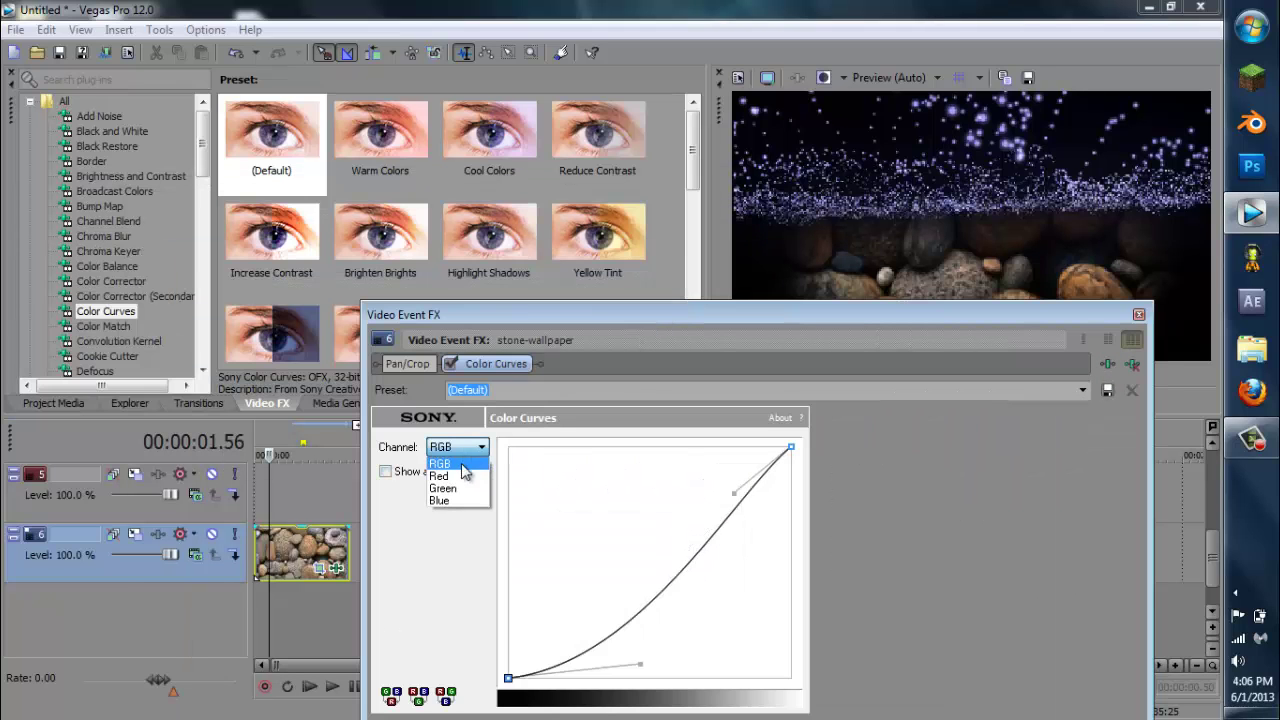
click(448, 499)
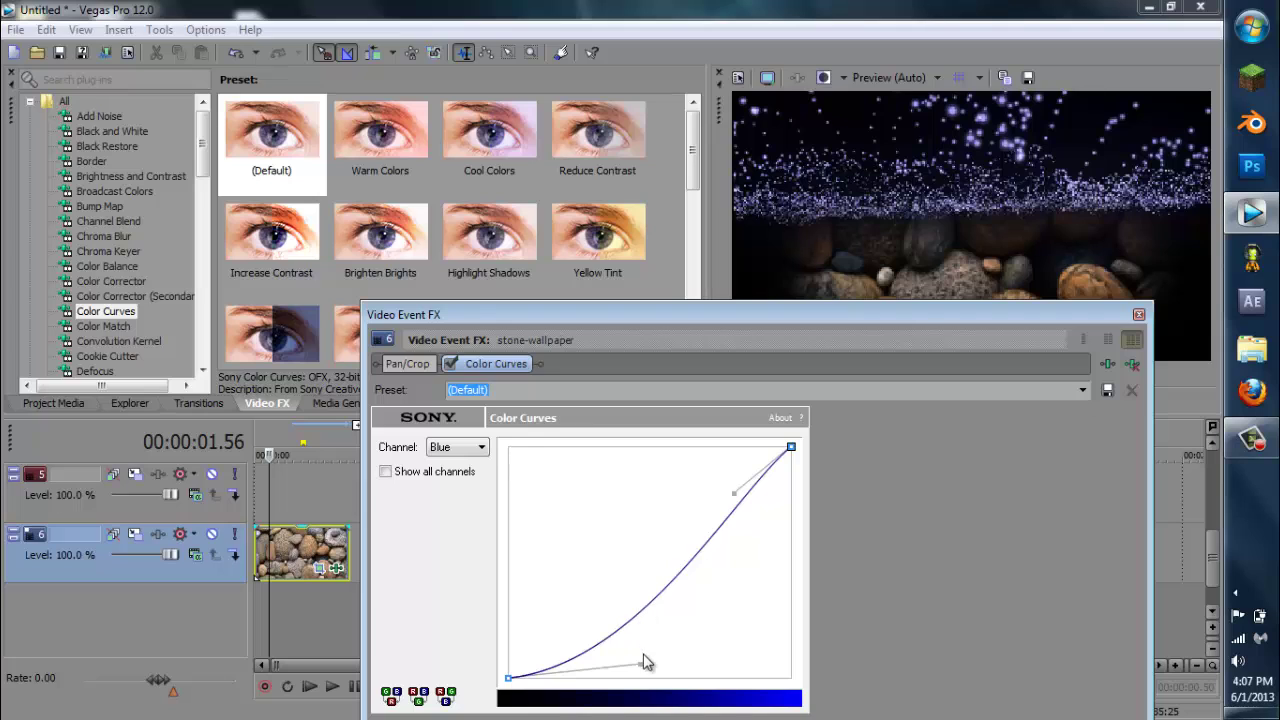
drag(645, 662, 637, 590)
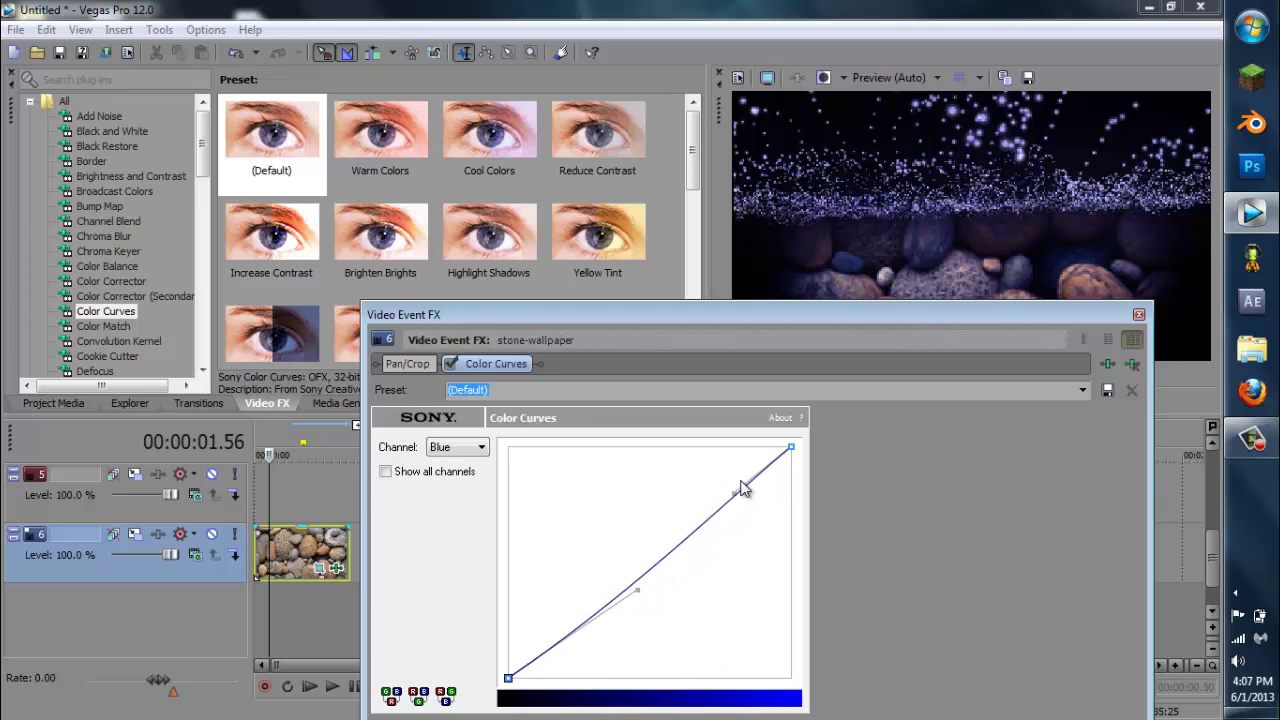
drag(734, 486, 691, 492)
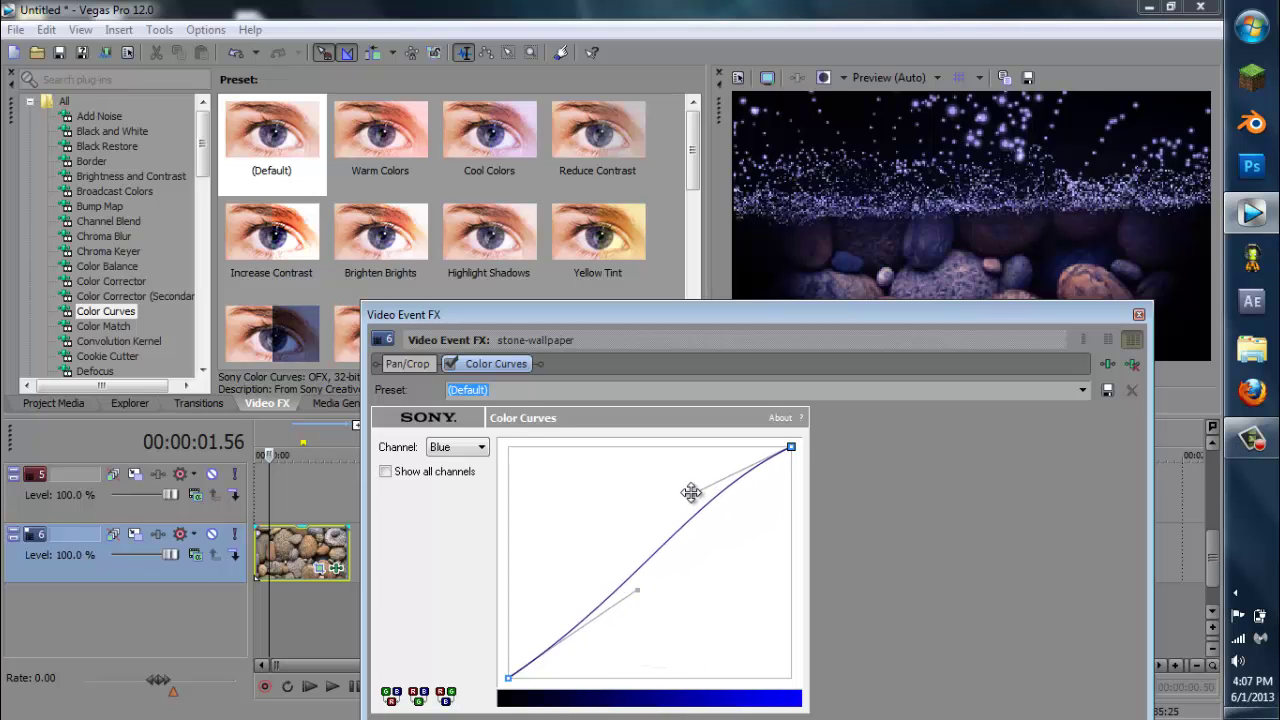
drag(849, 317, 651, 196)
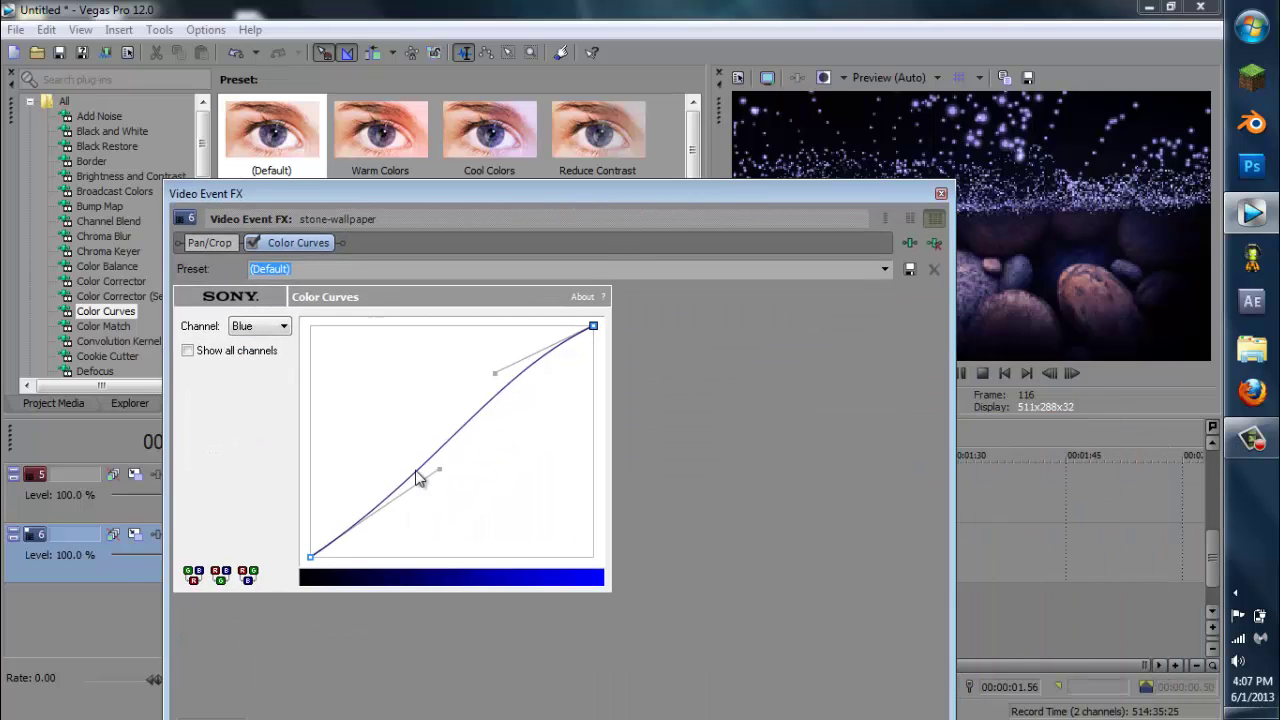
click(284, 327)
click(289, 344)
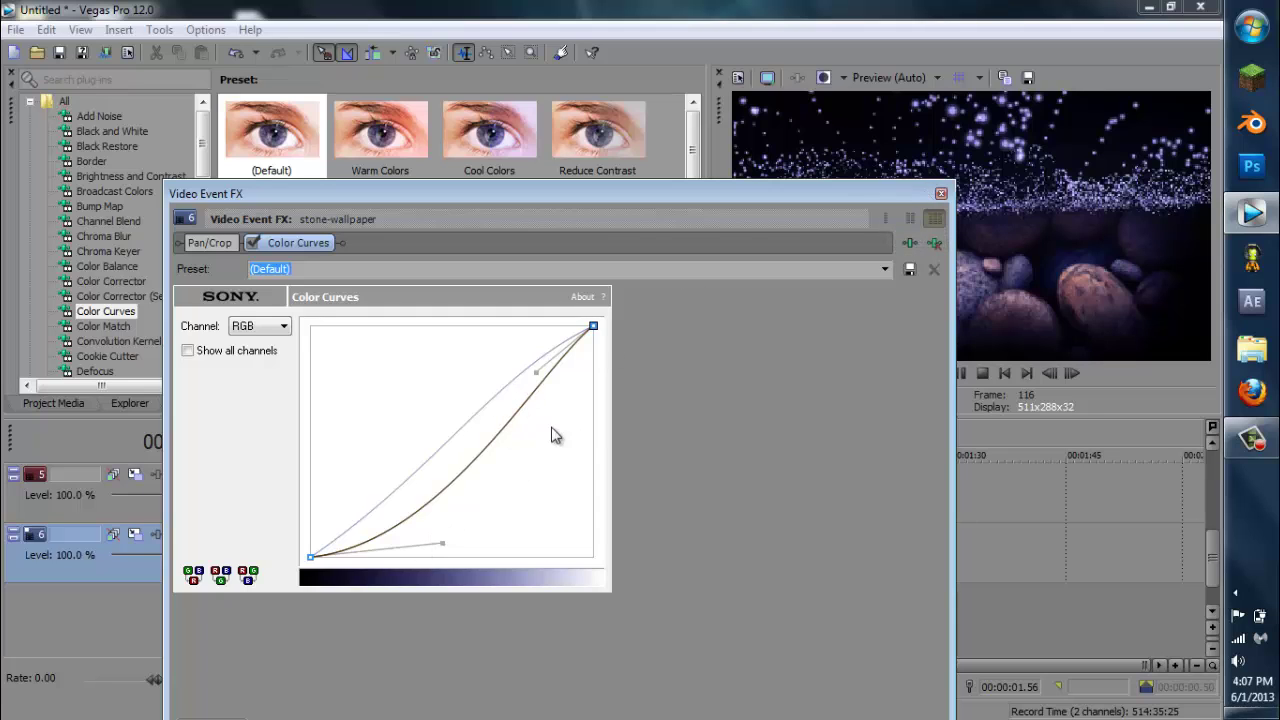
click(940, 193)
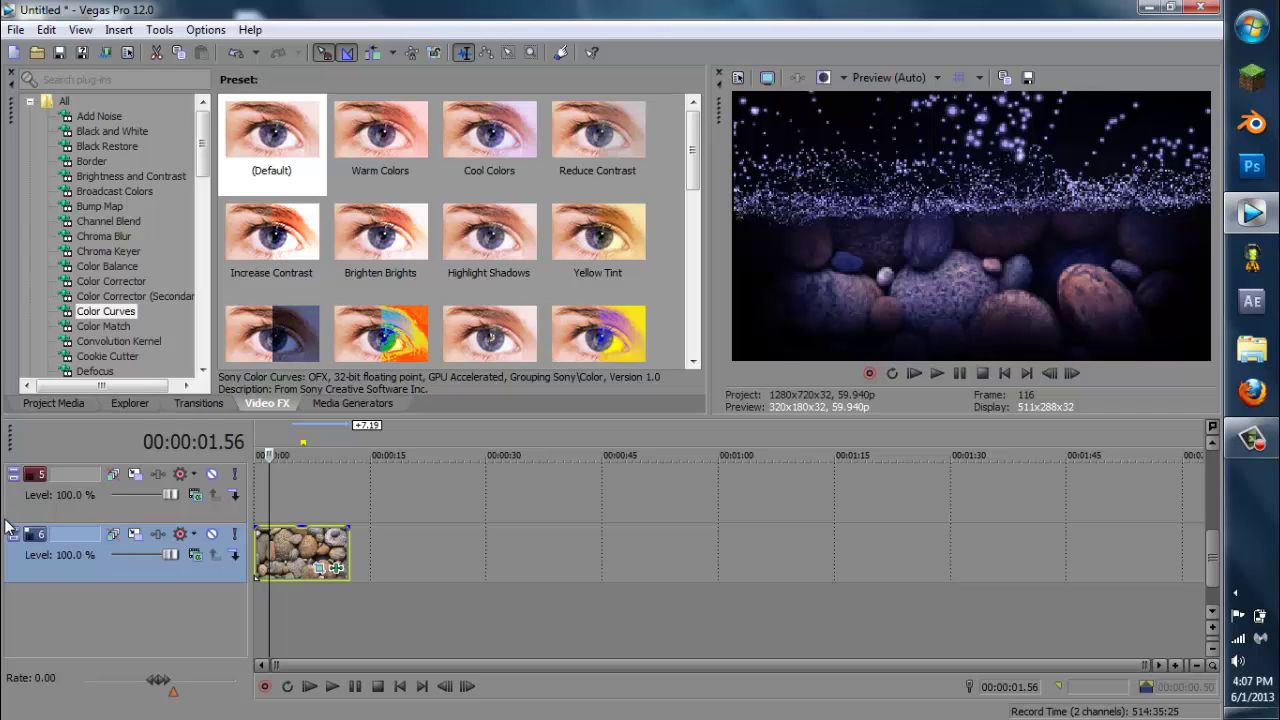
- Place Water Parts.wmv at the start of track 5 and delete its accompanying audio track
click(128, 404)
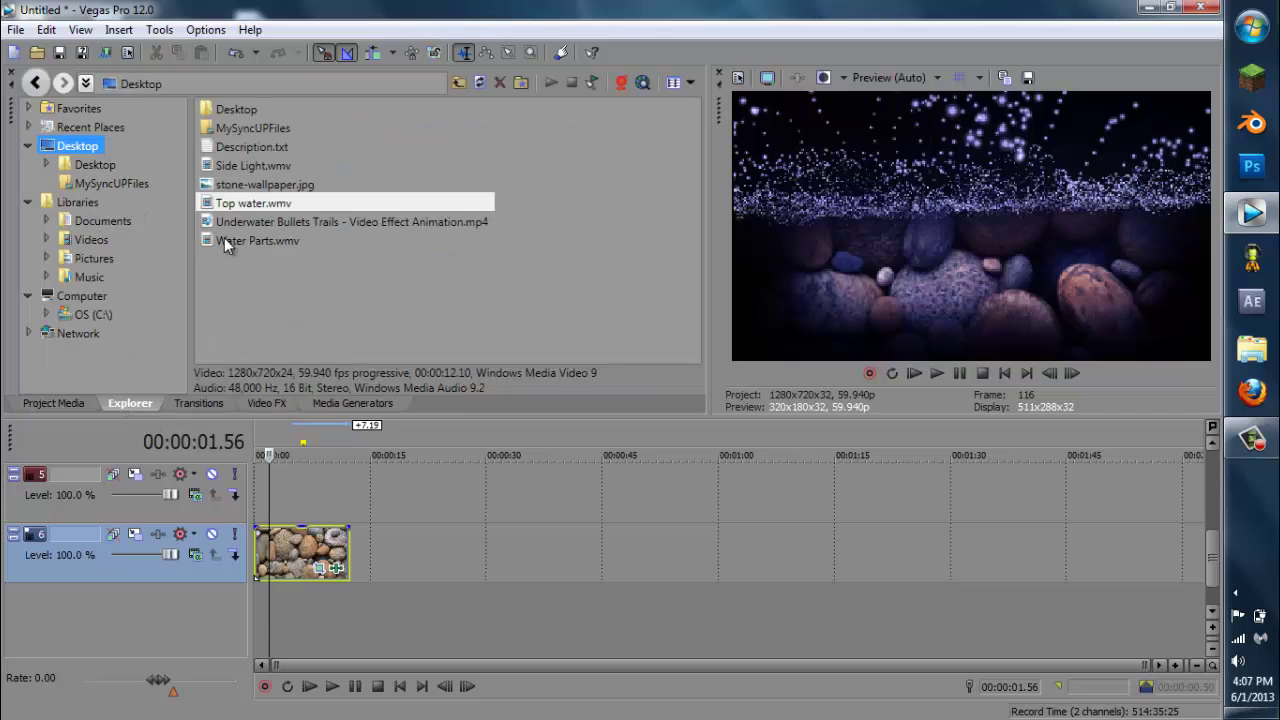
drag(221, 242, 298, 510)
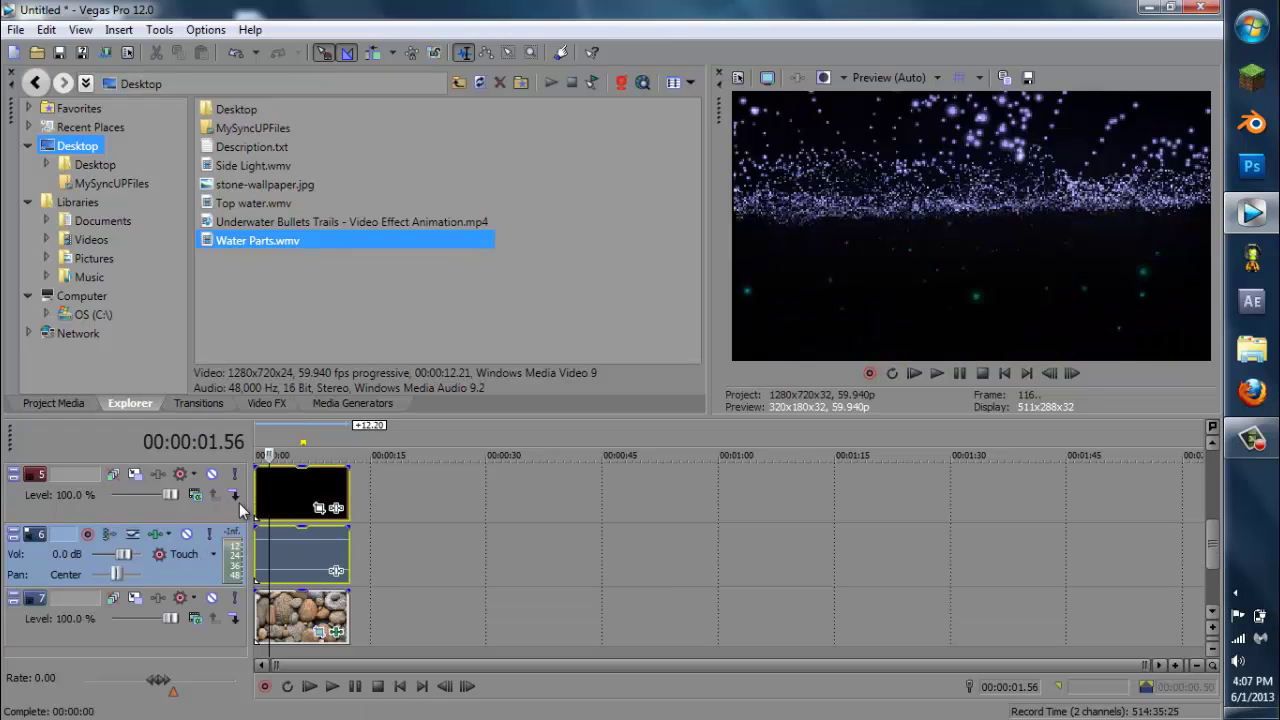
right_click(194, 577)
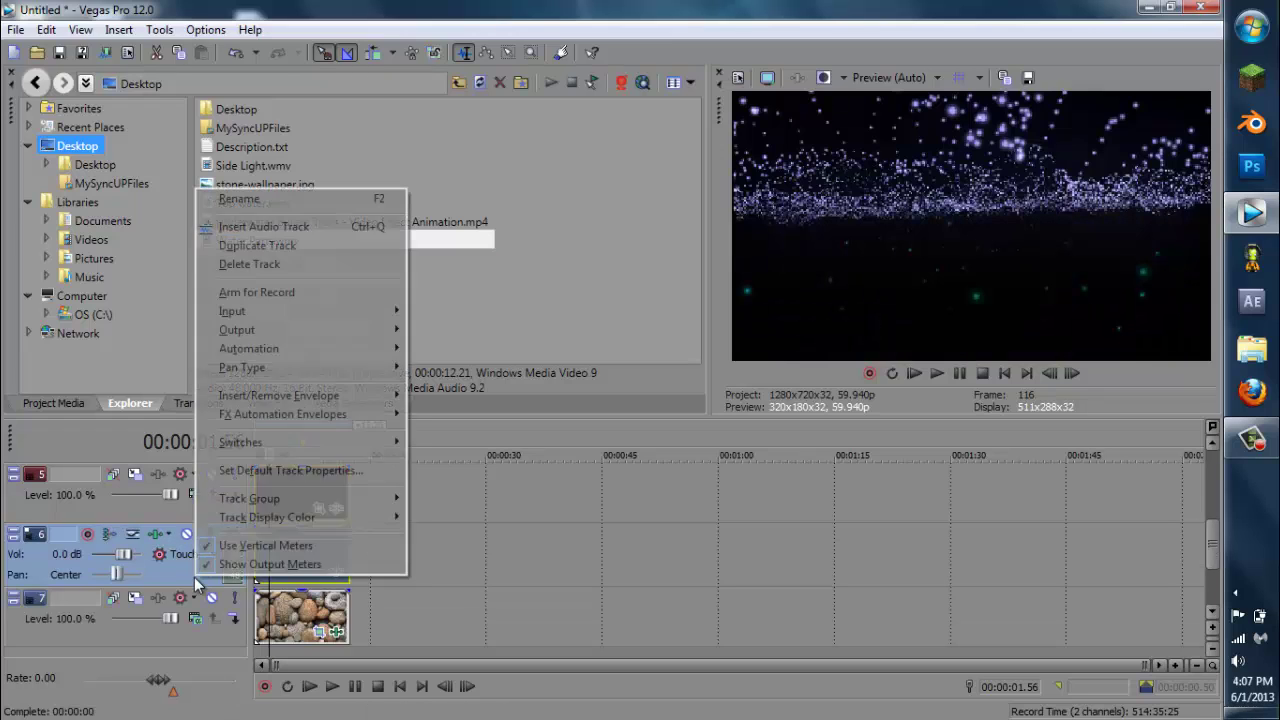
click(264, 267)
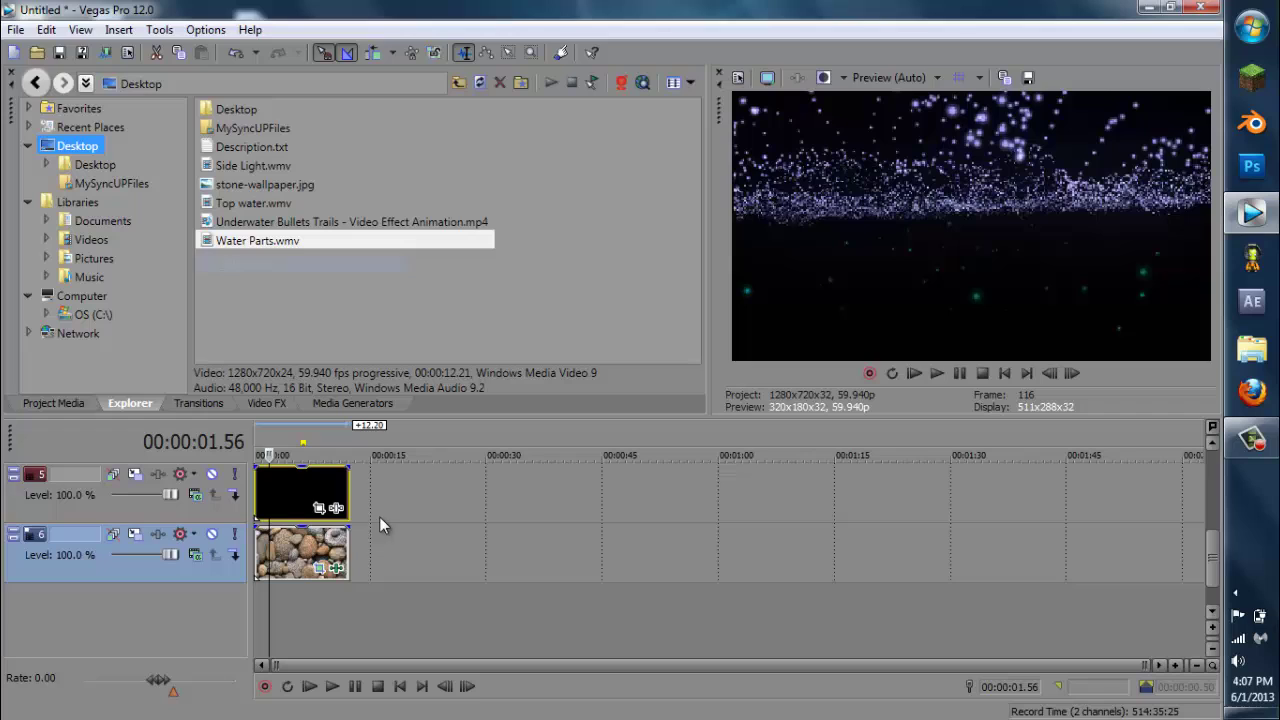
- Set the compositing mode of track 5, which holds the Water Parts clip, to Add
click(197, 511)
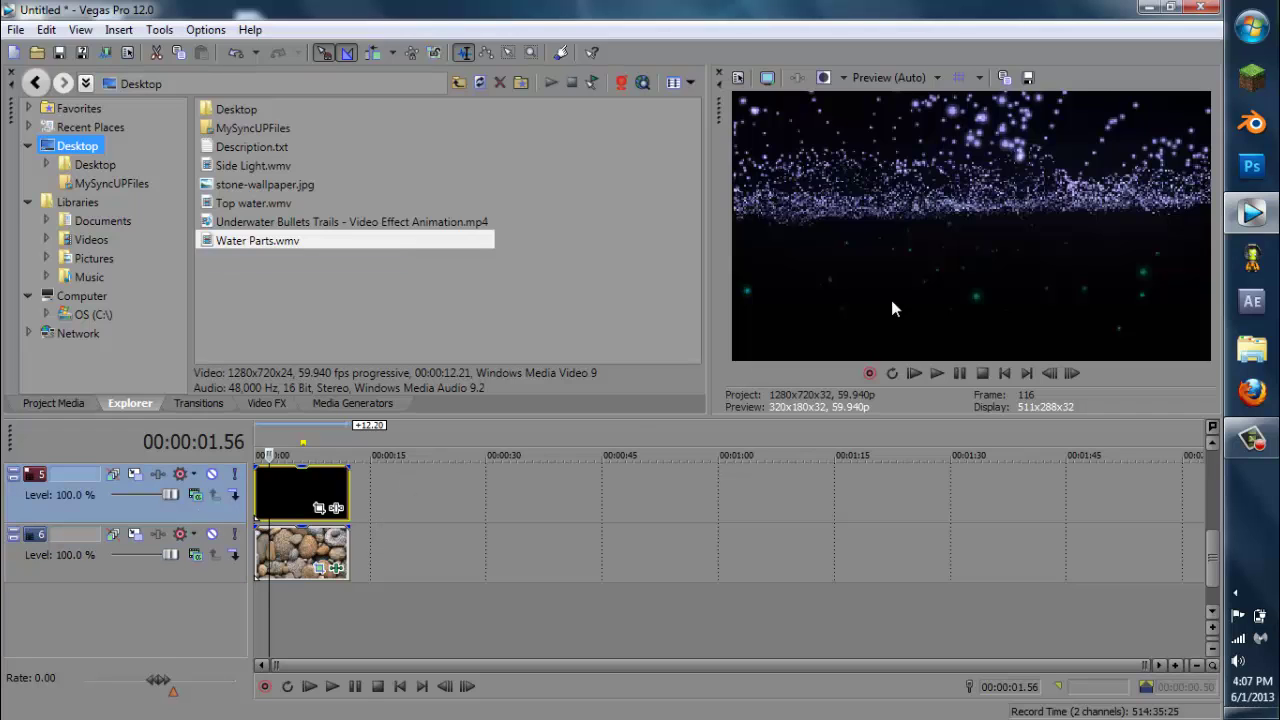
click(196, 495)
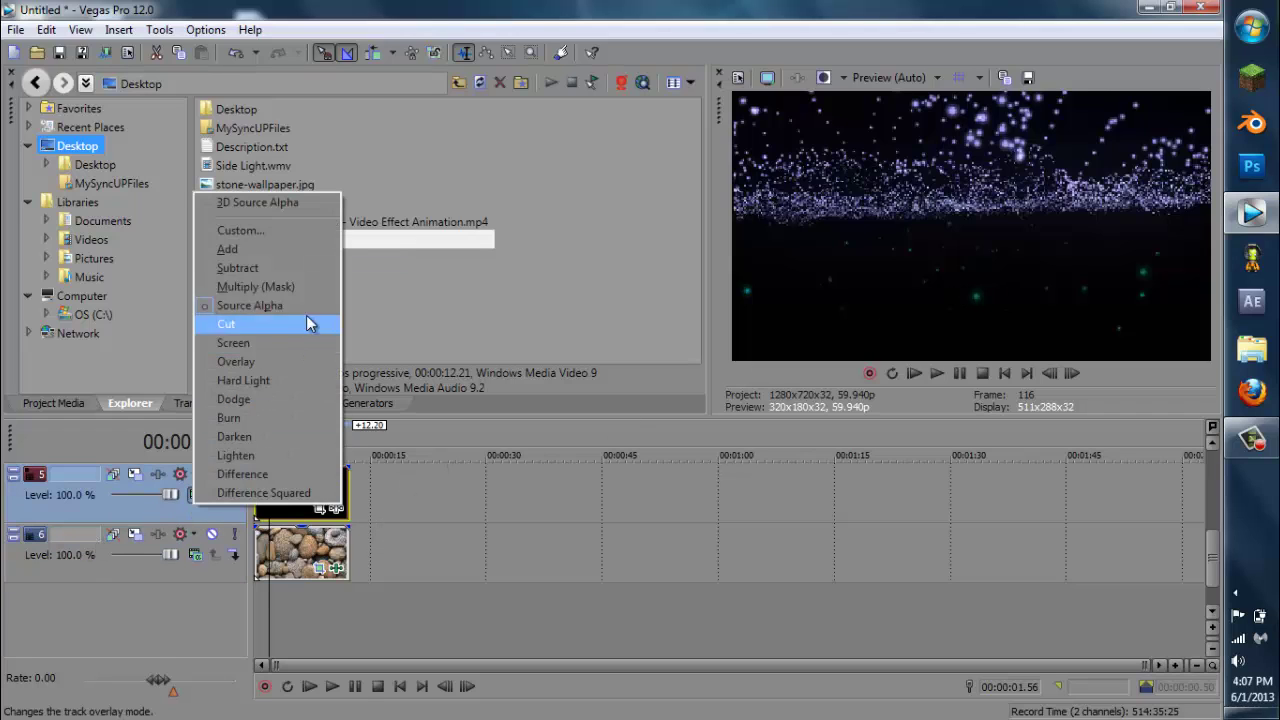
click(289, 246)
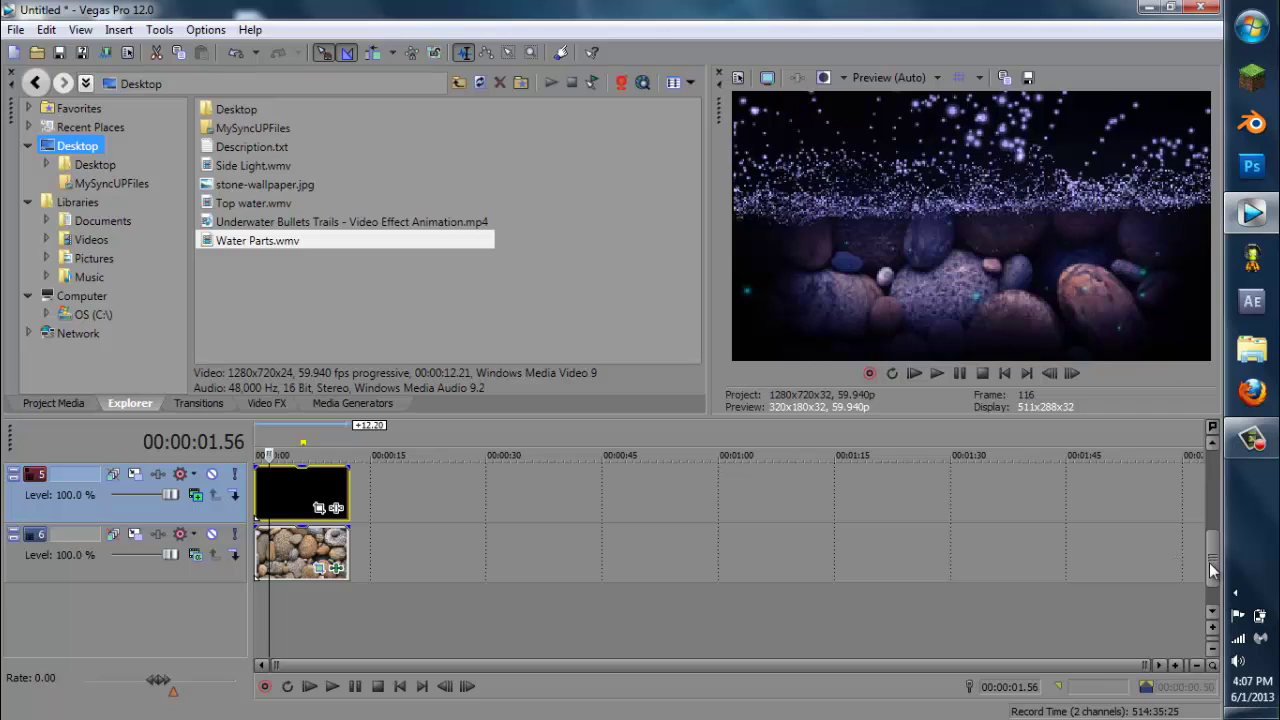
- Place Side Light.wmv at the start of track 2 and delete its accompanying audio track
drag(1212, 556, 1212, 480)
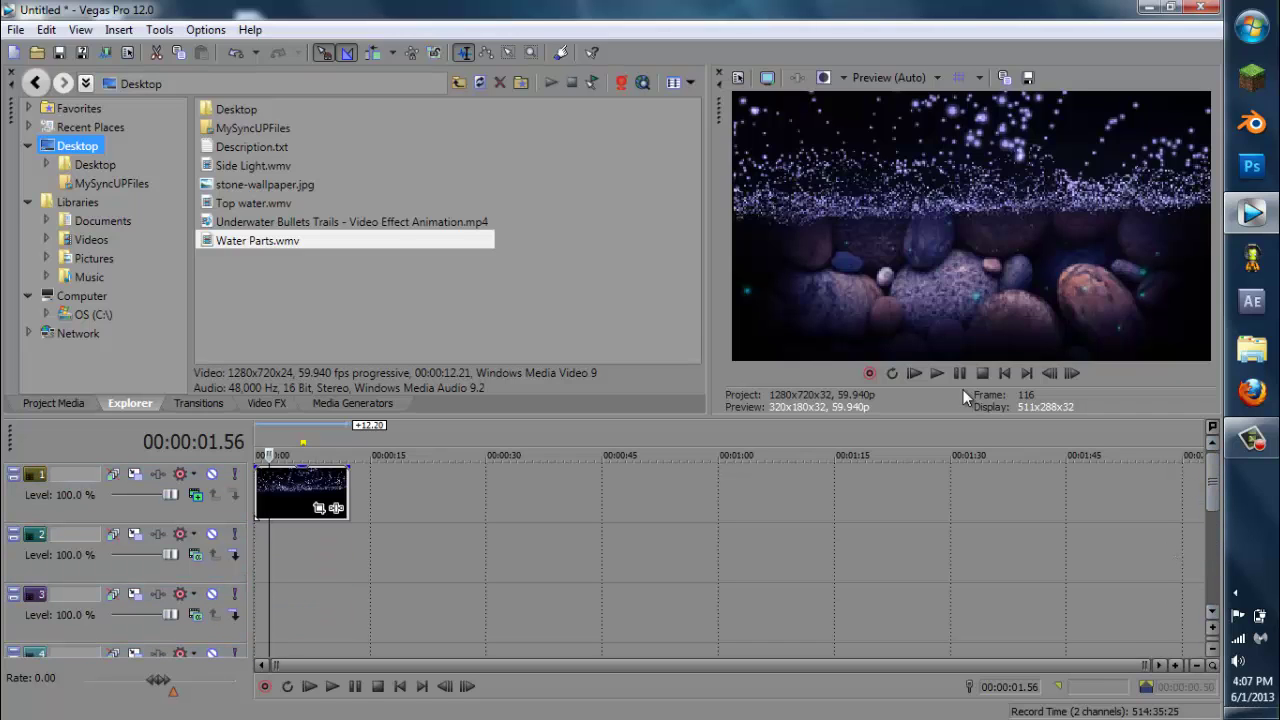
click(292, 184)
drag(262, 166, 229, 570)
right_click(192, 642)
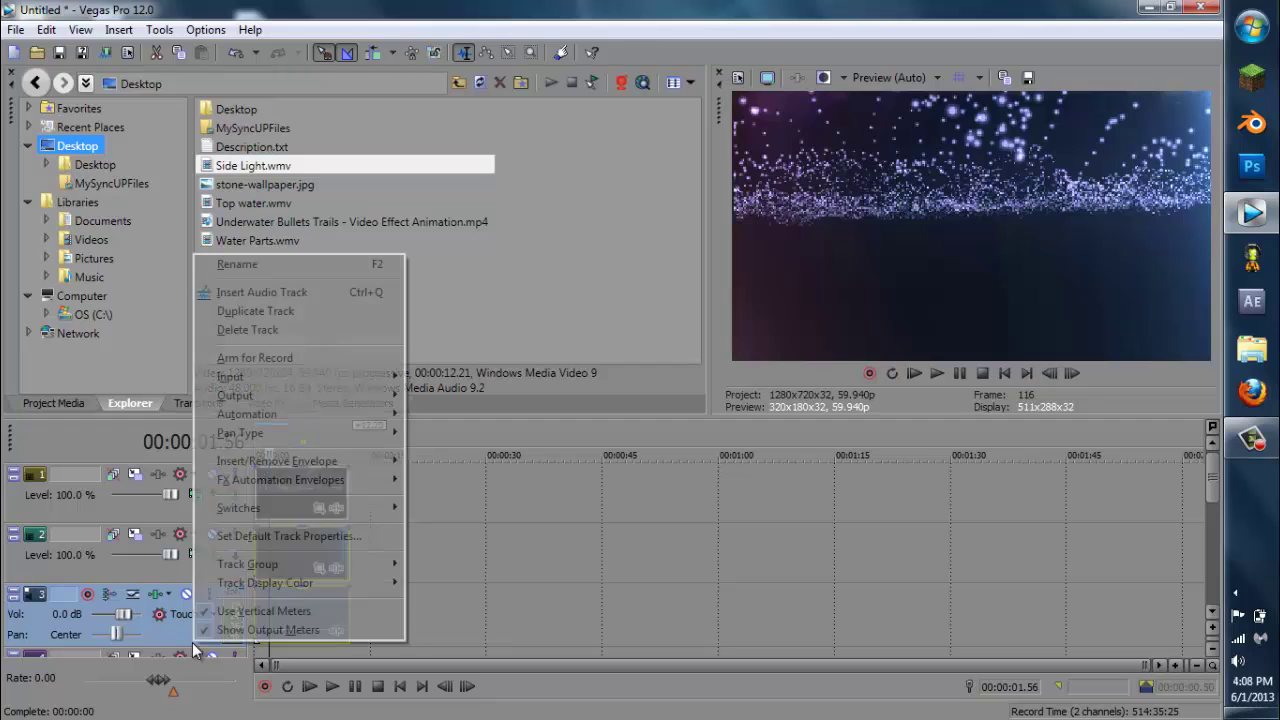
click(231, 330)
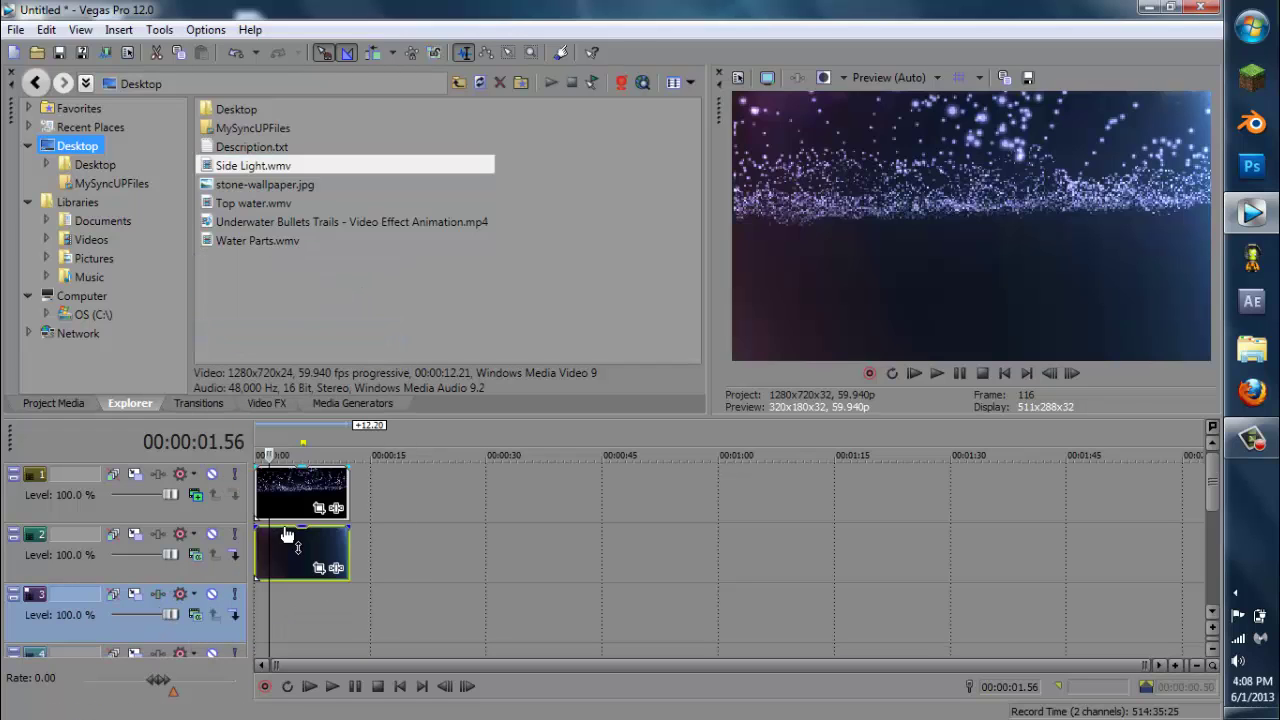
- Move the Side Light track above the Top water track and set its compositing mode to Add
click(230, 577)
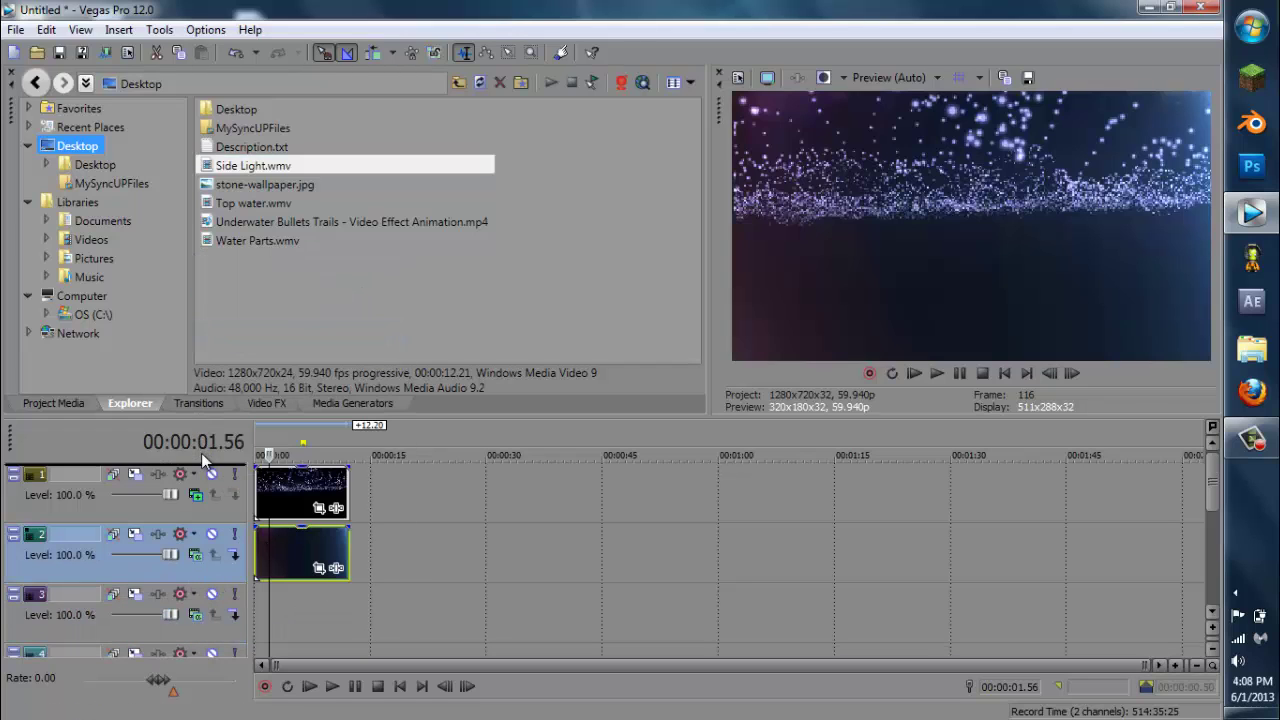
drag(201, 453, 201, 453)
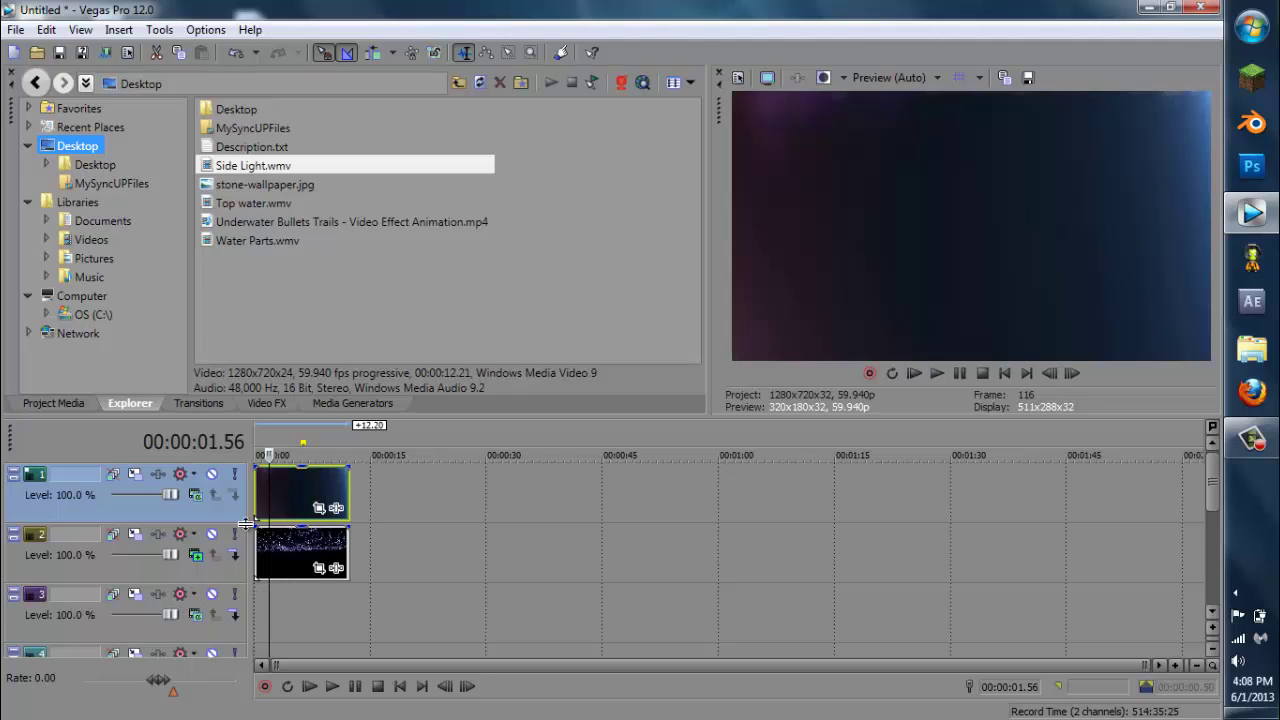
click(195, 495)
click(234, 252)
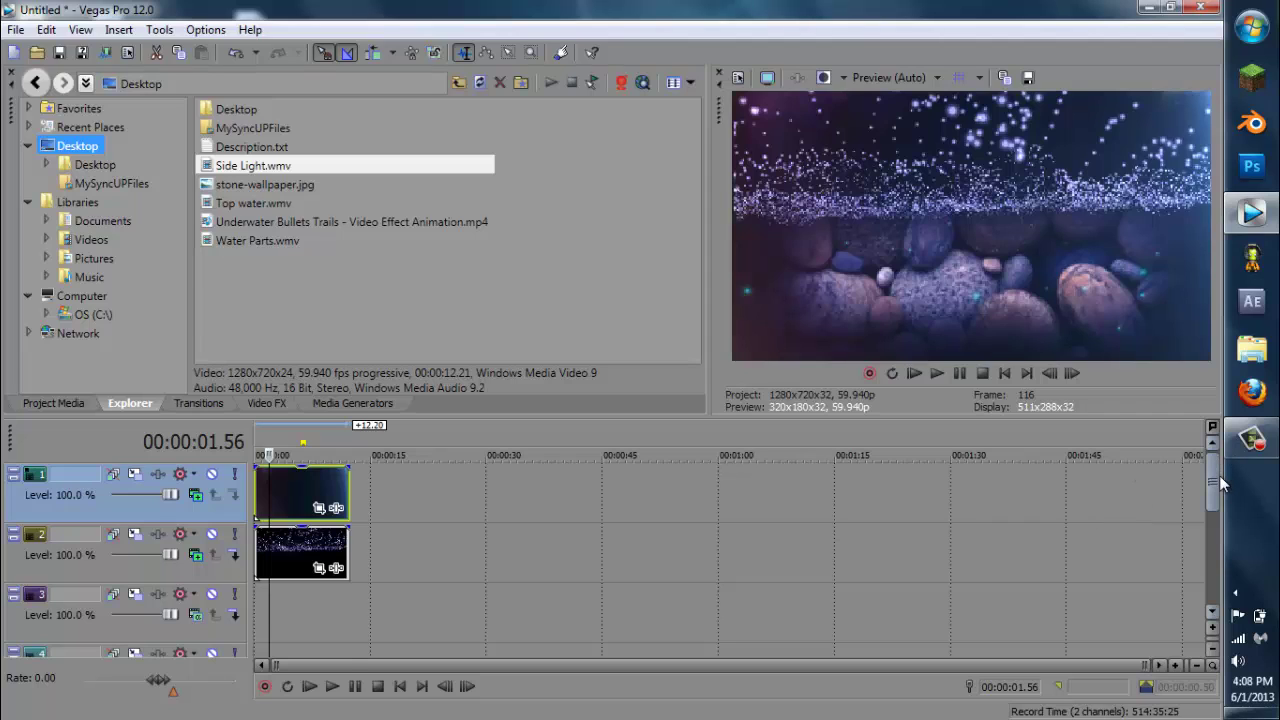
- Place Underwater Bullets Trails - Video Effect Animation.mp4 at the start of track 4 and delete its accompanying audio track
mouse_move(1219, 475)
mouse_down()
mouse_move(1215, 522)
mouse_move(1215, 496)
mouse_up()
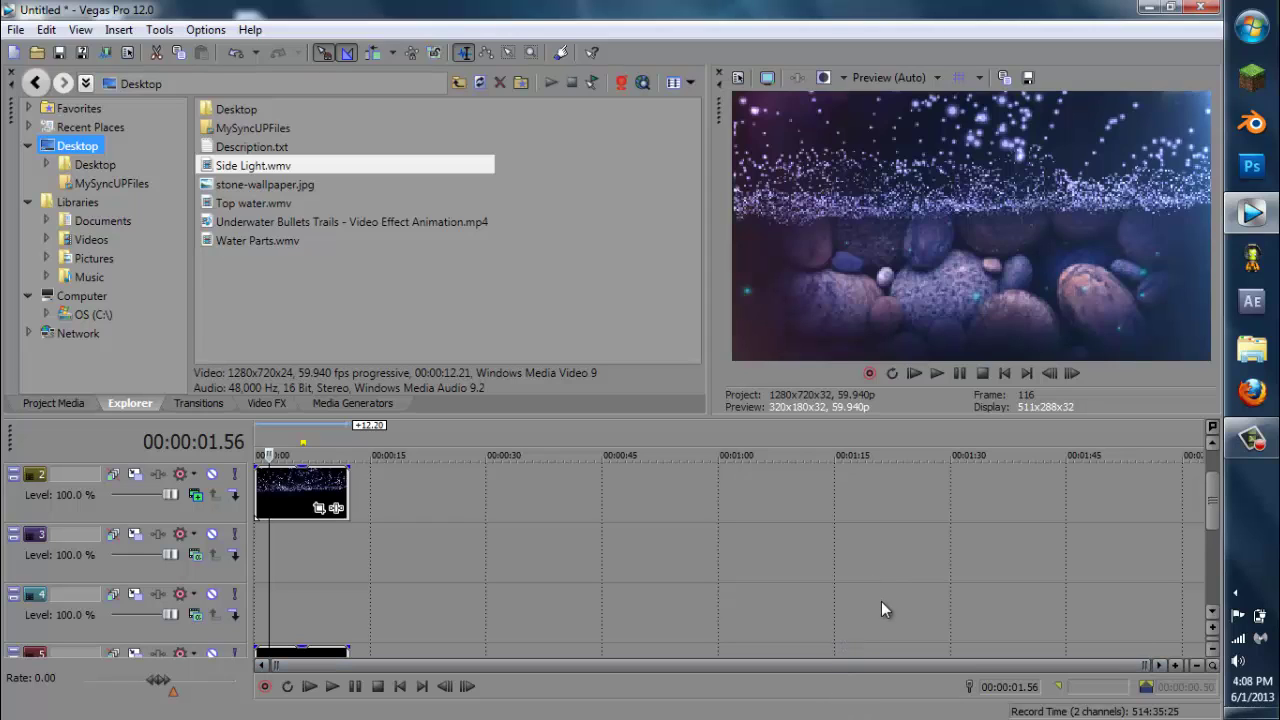
click(337, 224)
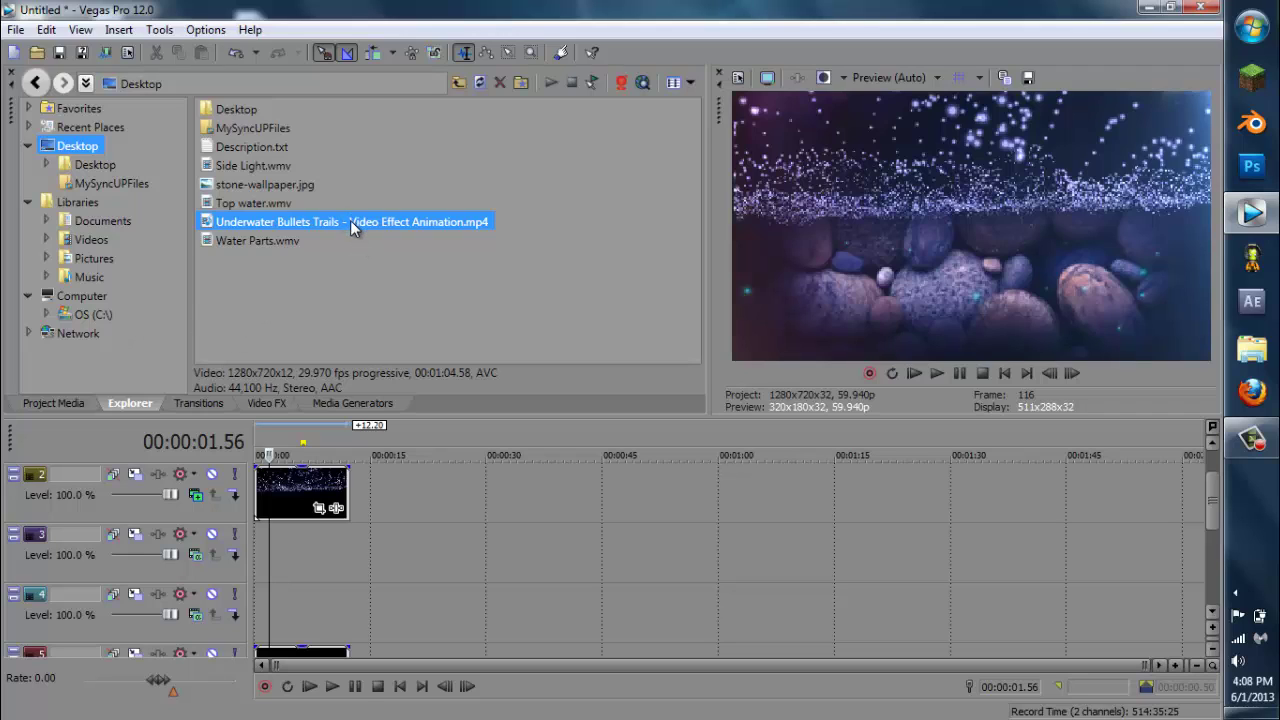
drag(350, 222, 246, 612)
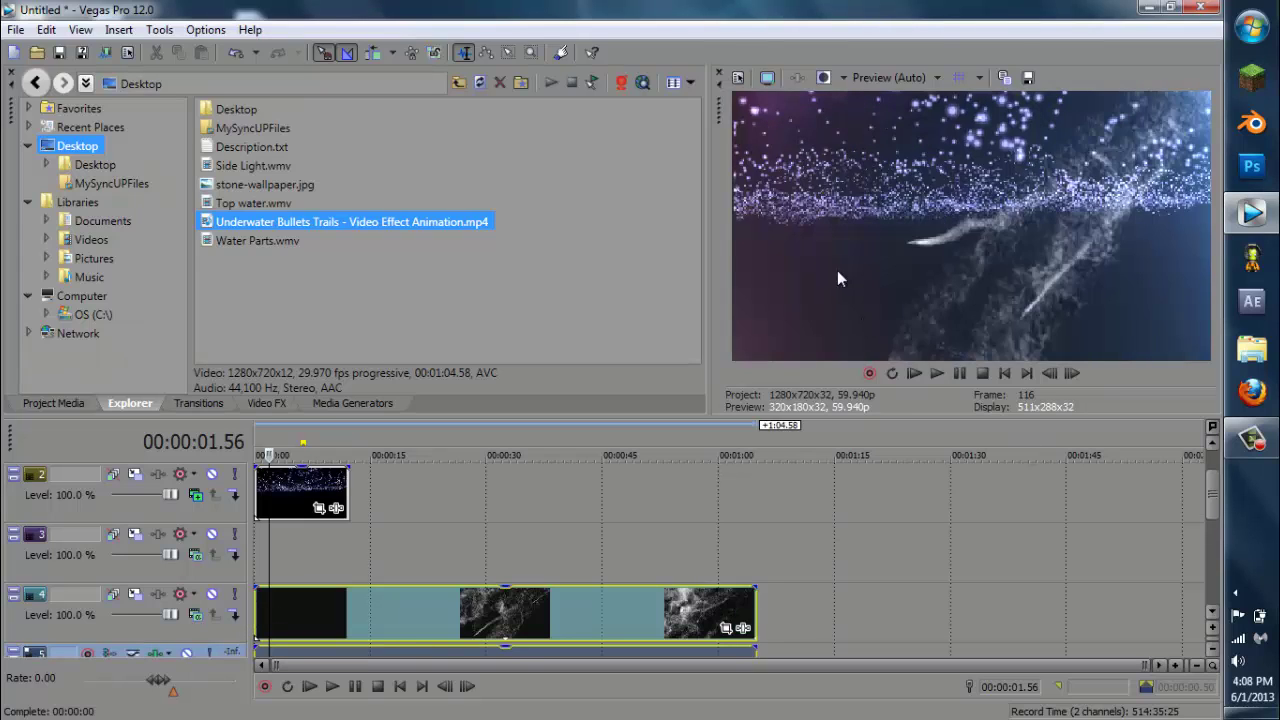
drag(1212, 505, 1212, 522)
right_click(205, 638)
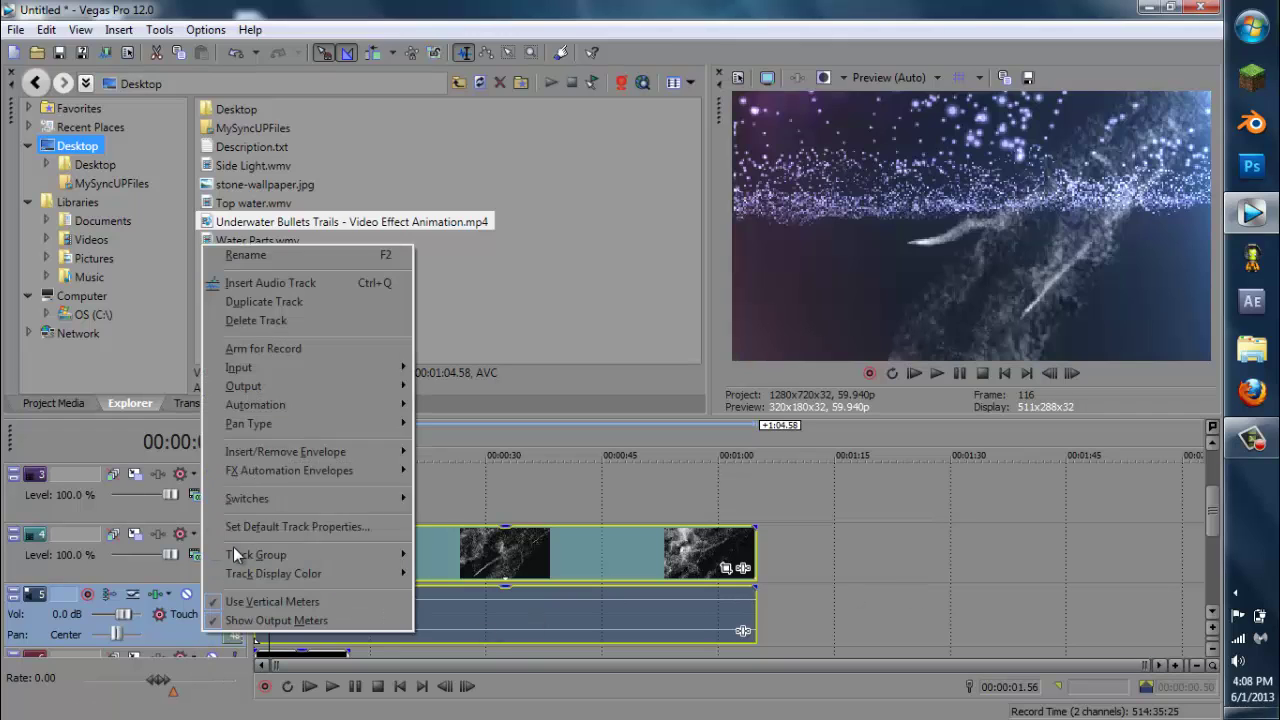
click(300, 320)
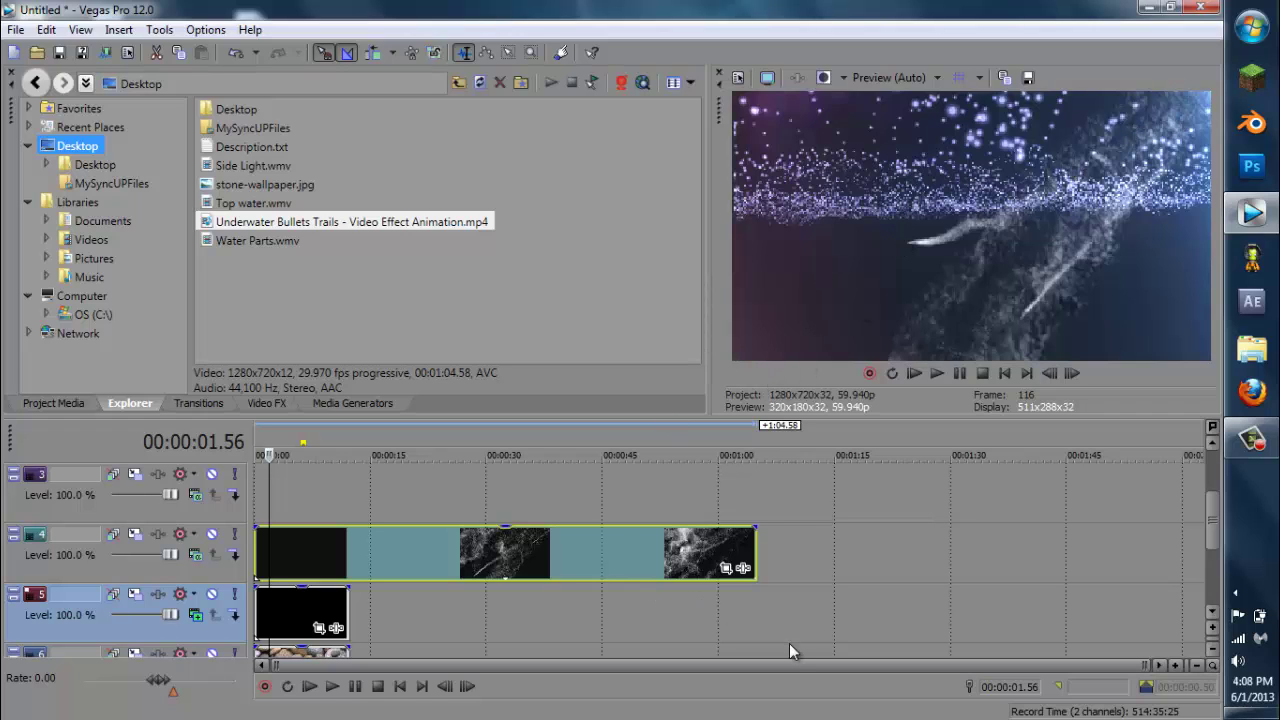
- Draw a rectangular mask over the lower half of the Underwater Bullets Trails clip in Pan/Crop and raise its upper edge slightly
click(728, 568)
click(187, 689)
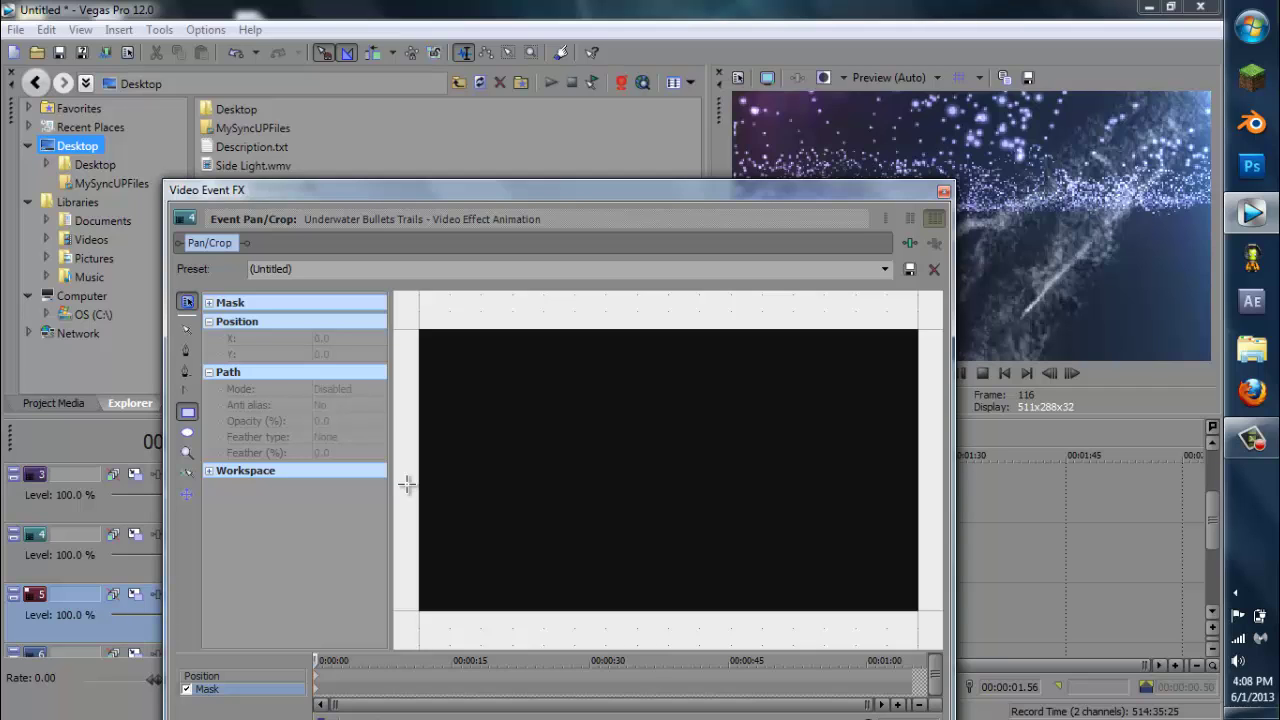
drag(407, 485, 929, 637)
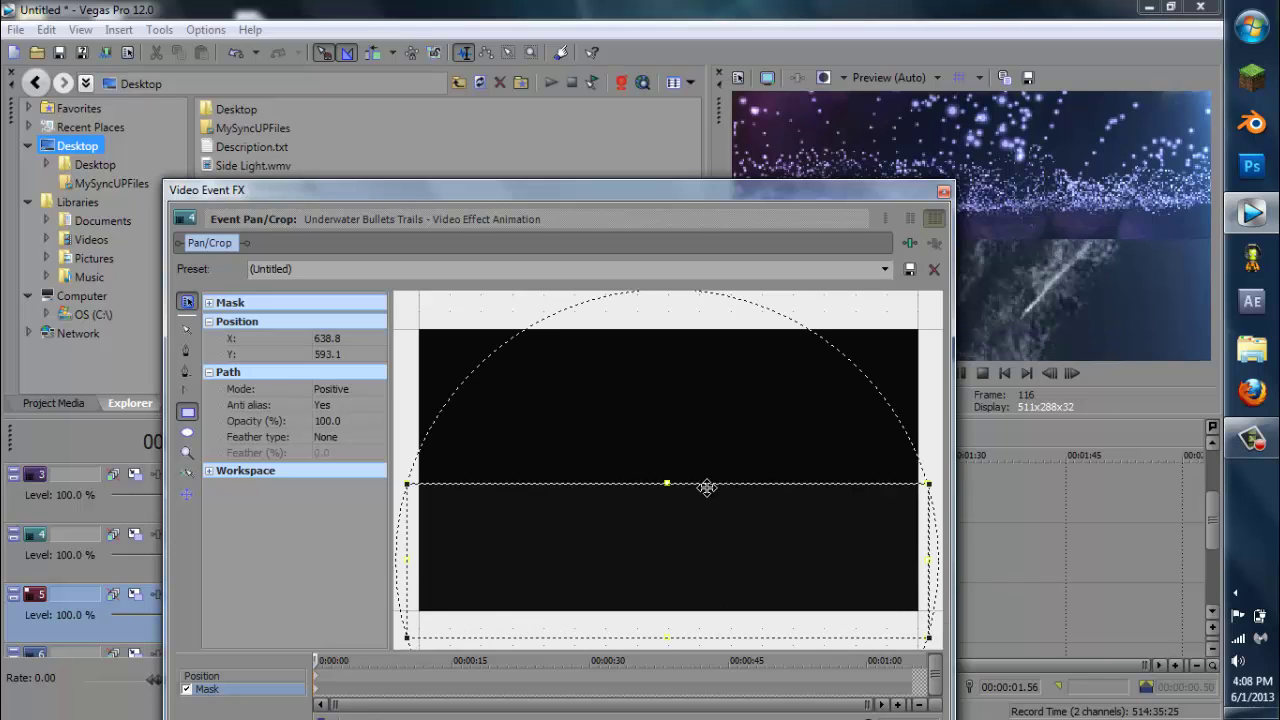
click(667, 482)
drag(667, 480, 671, 460)
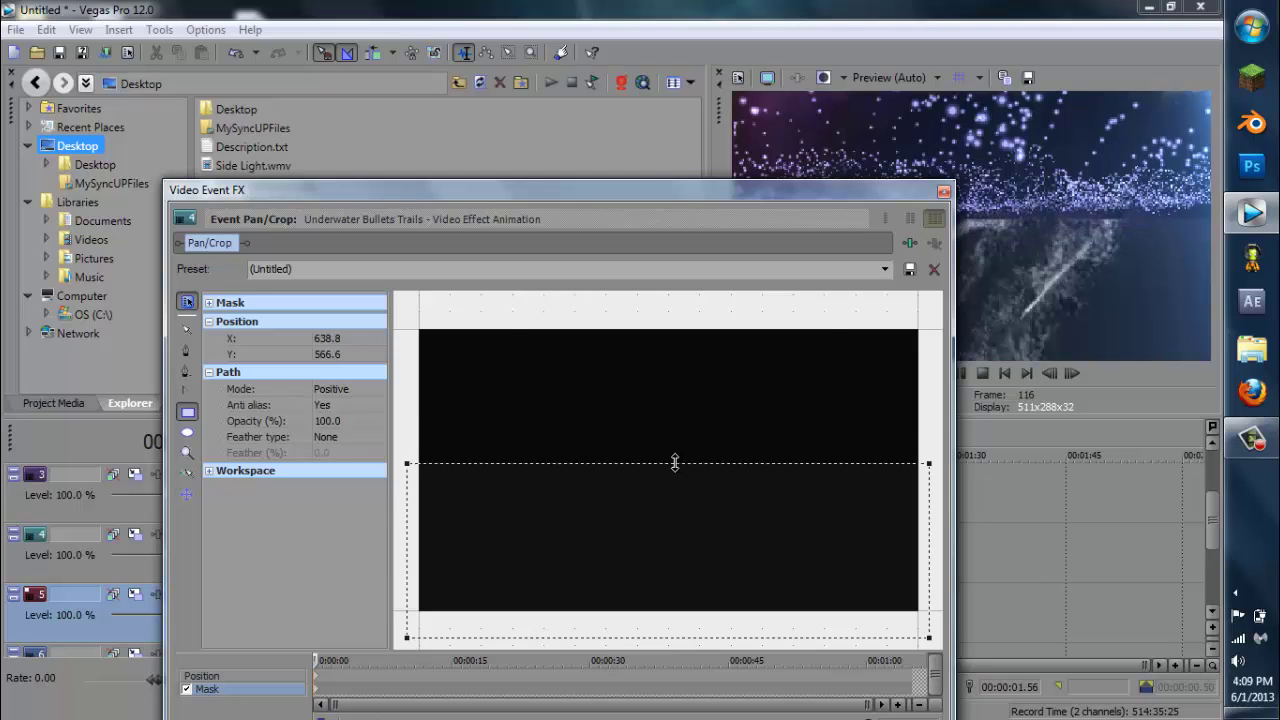
click(671, 461)
- Feather the mask in both directions with a feather amount of 35%
click(282, 438)
click(379, 438)
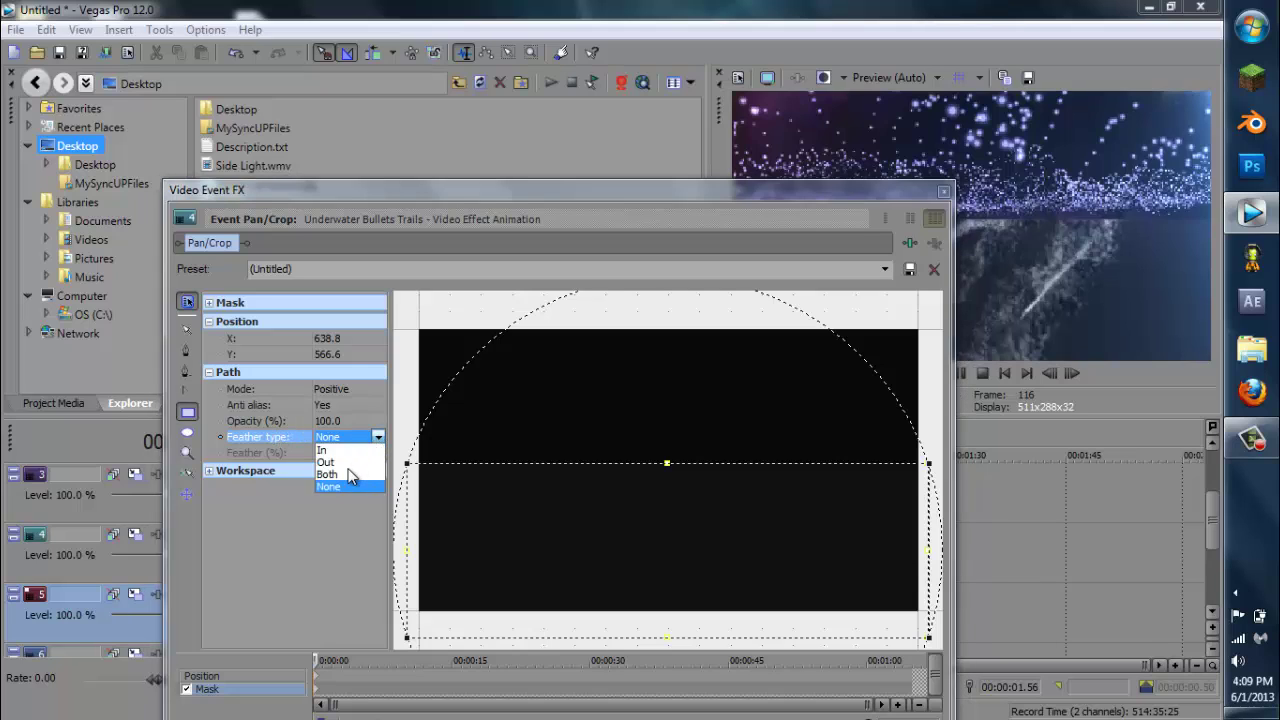
click(350, 475)
click(358, 452)
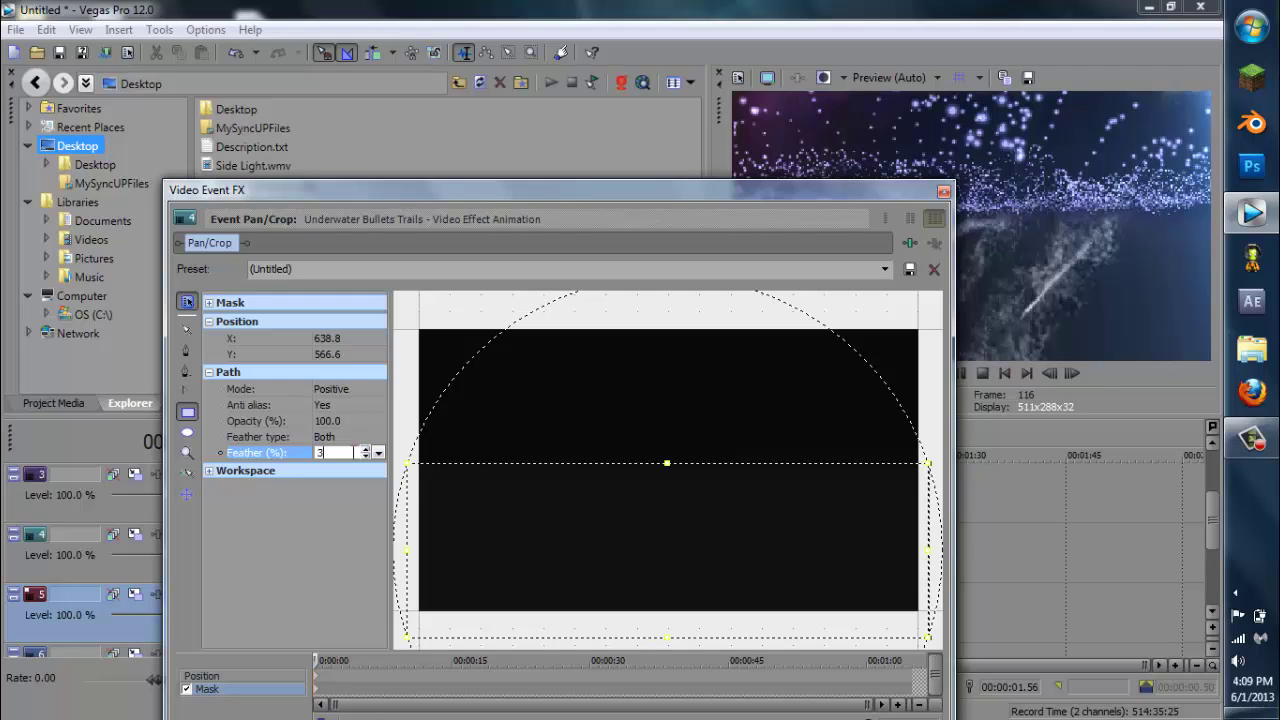
click(304, 487)
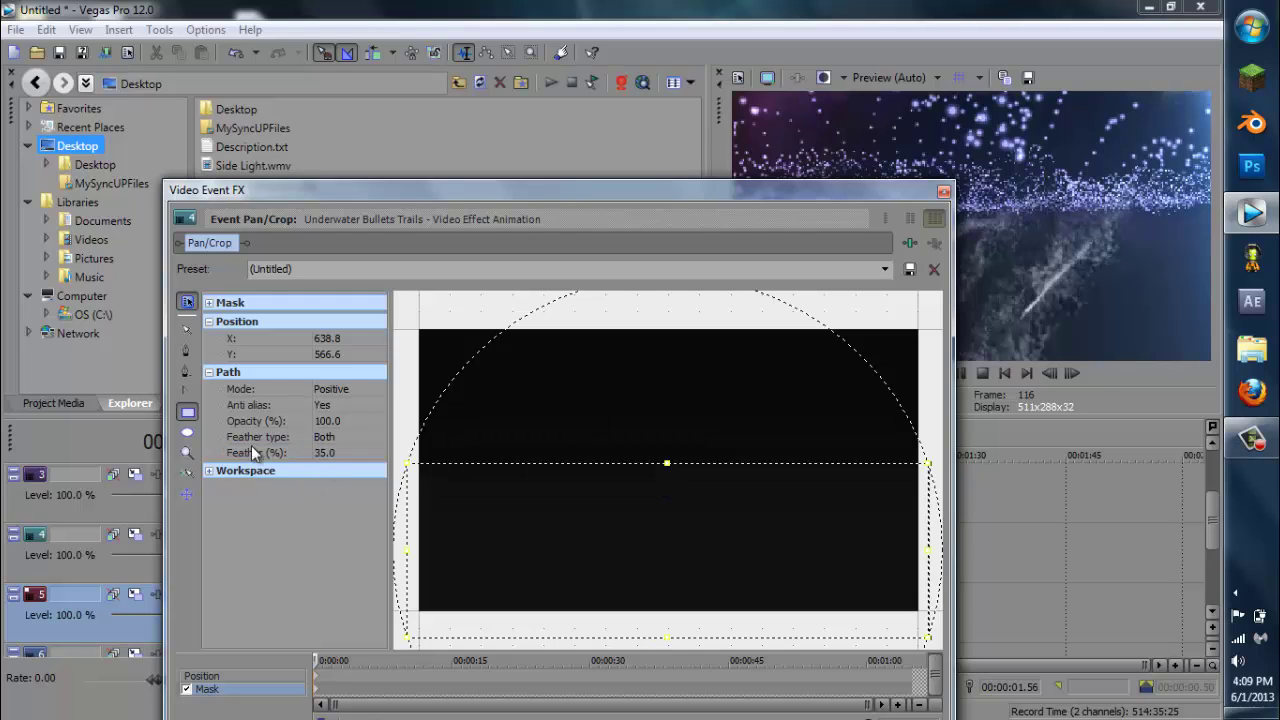
- Pull the mask's side edges and lower edge inside the frame, and close the Pan/Crop window
drag(797, 197, 700, 147)
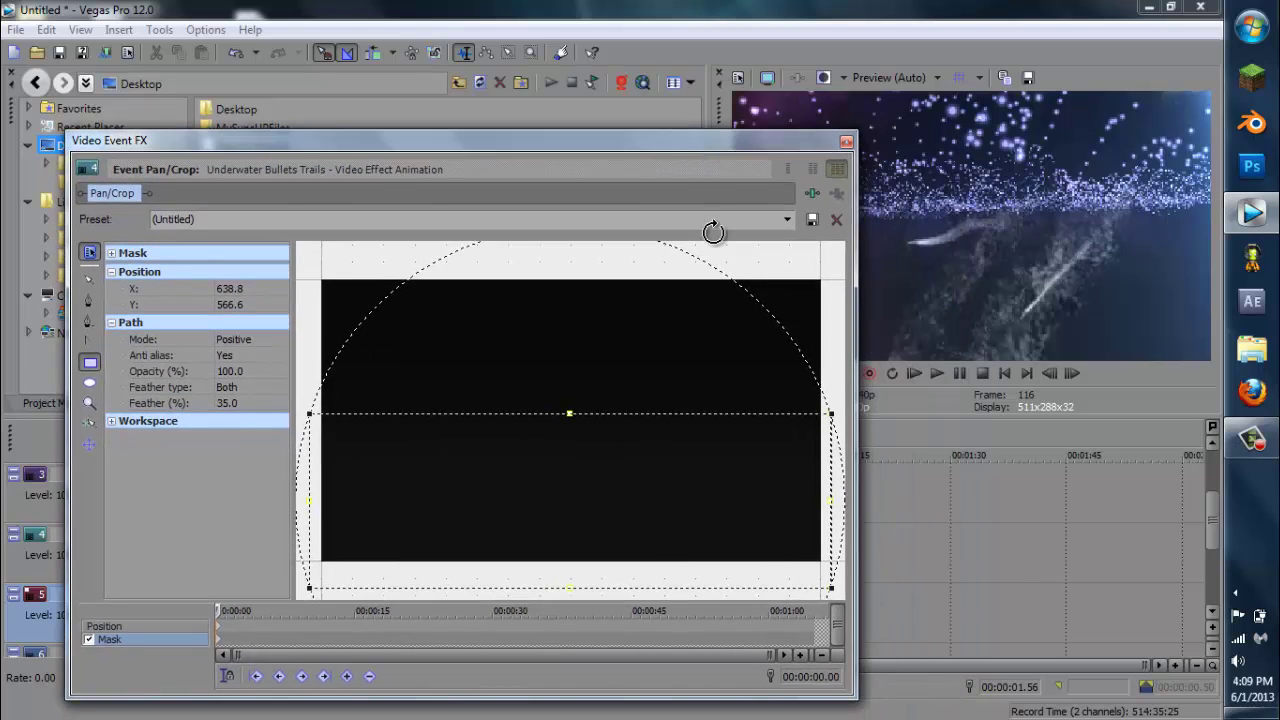
drag(830, 501, 786, 501)
drag(309, 501, 362, 490)
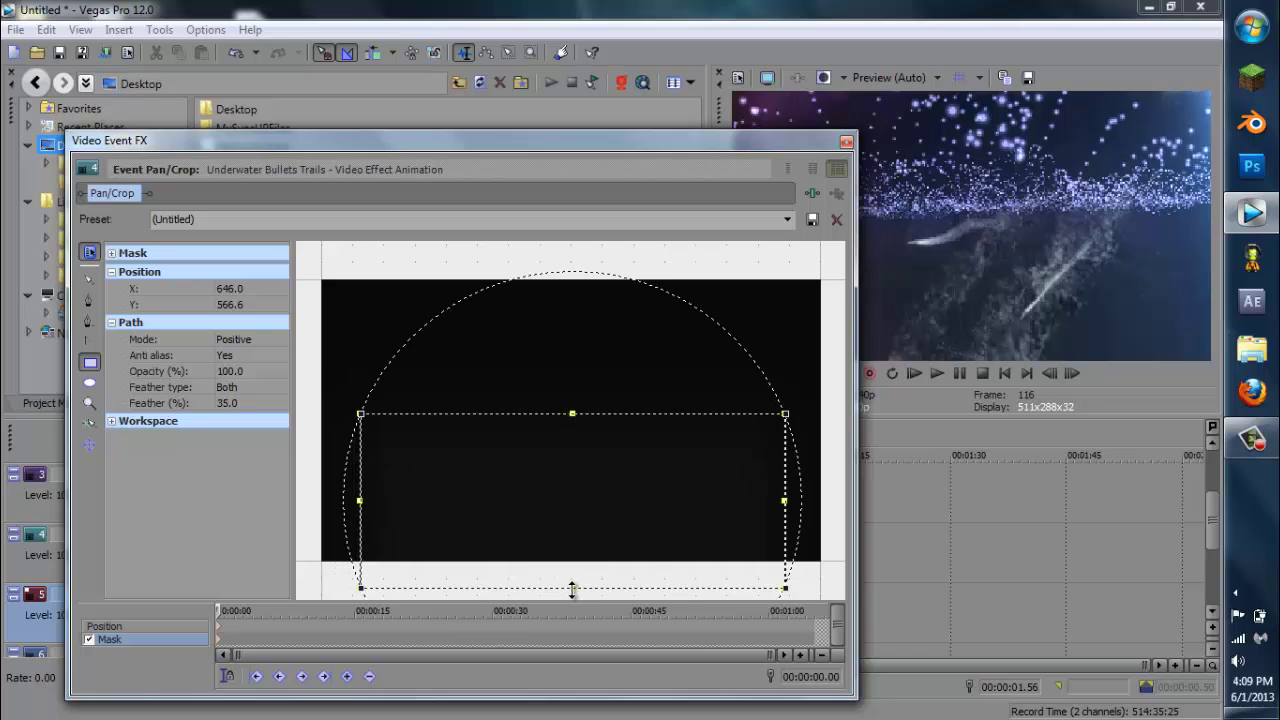
drag(572, 587, 576, 557)
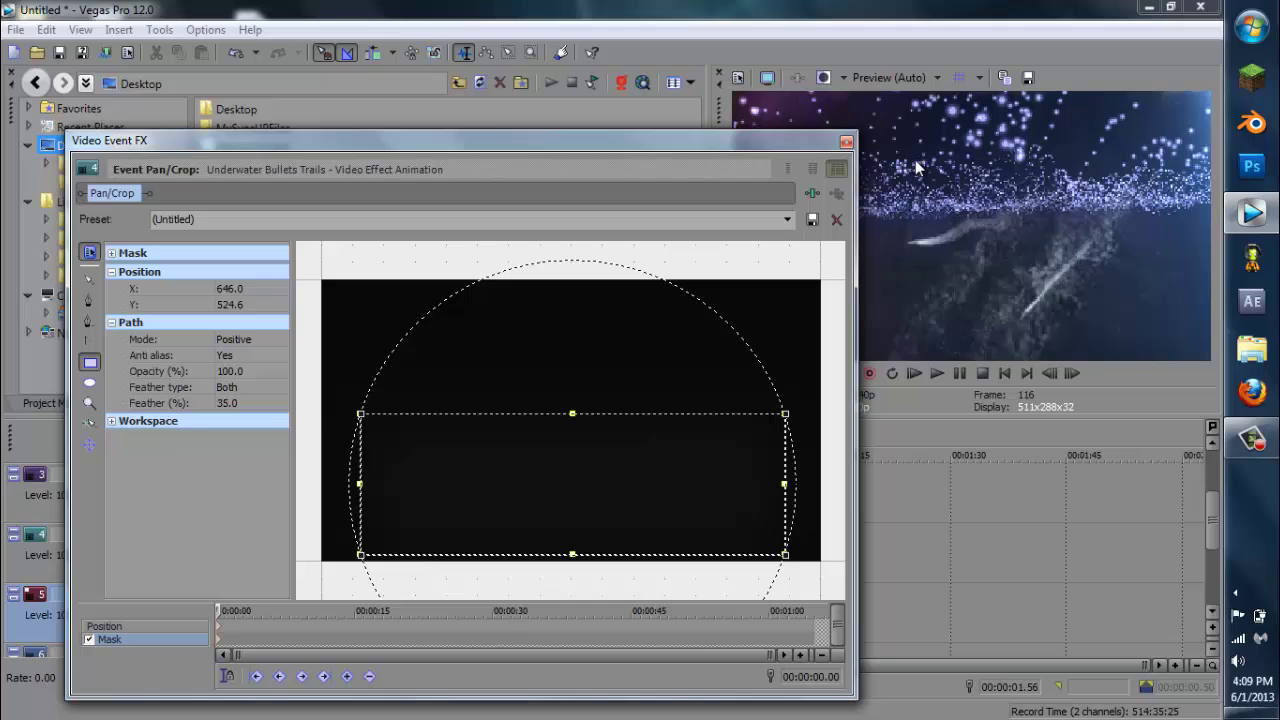
click(846, 142)
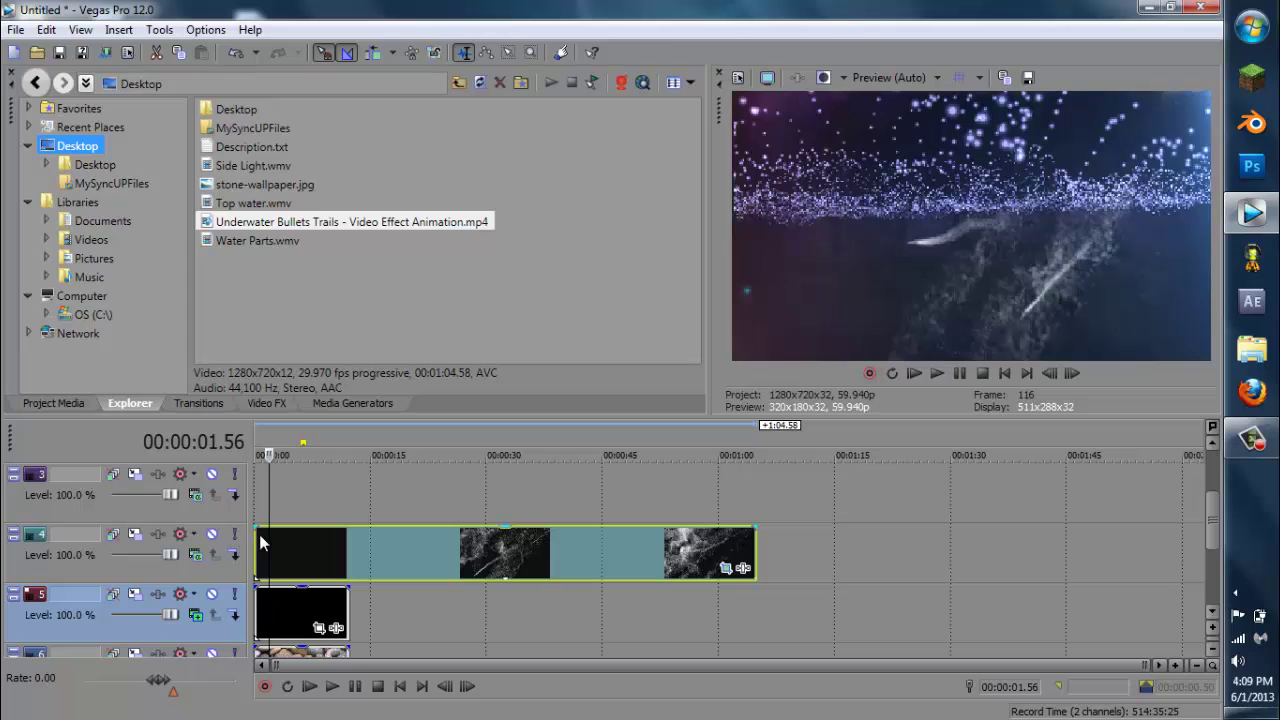
- Trim about 32 seconds off the bubble-trail clip's start, return it to the timeline start and cut its end to match the other clips
drag(257, 535, 503, 535)
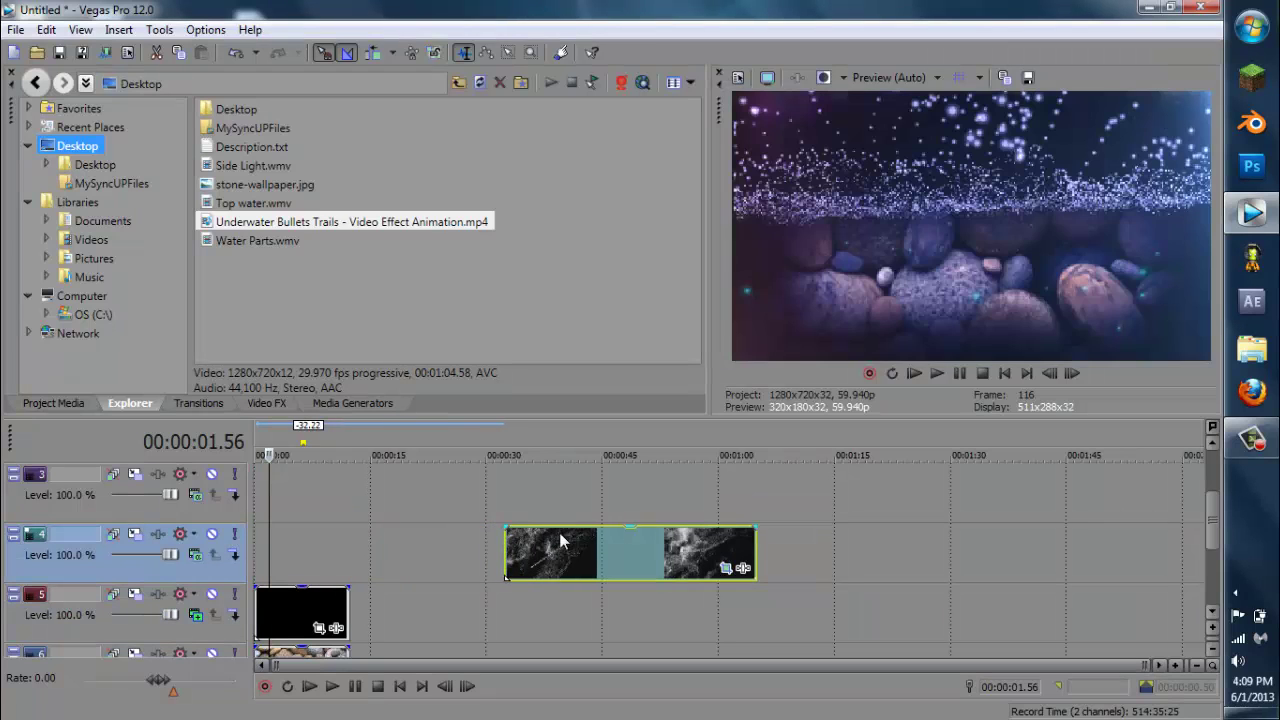
drag(580, 545, 333, 545)
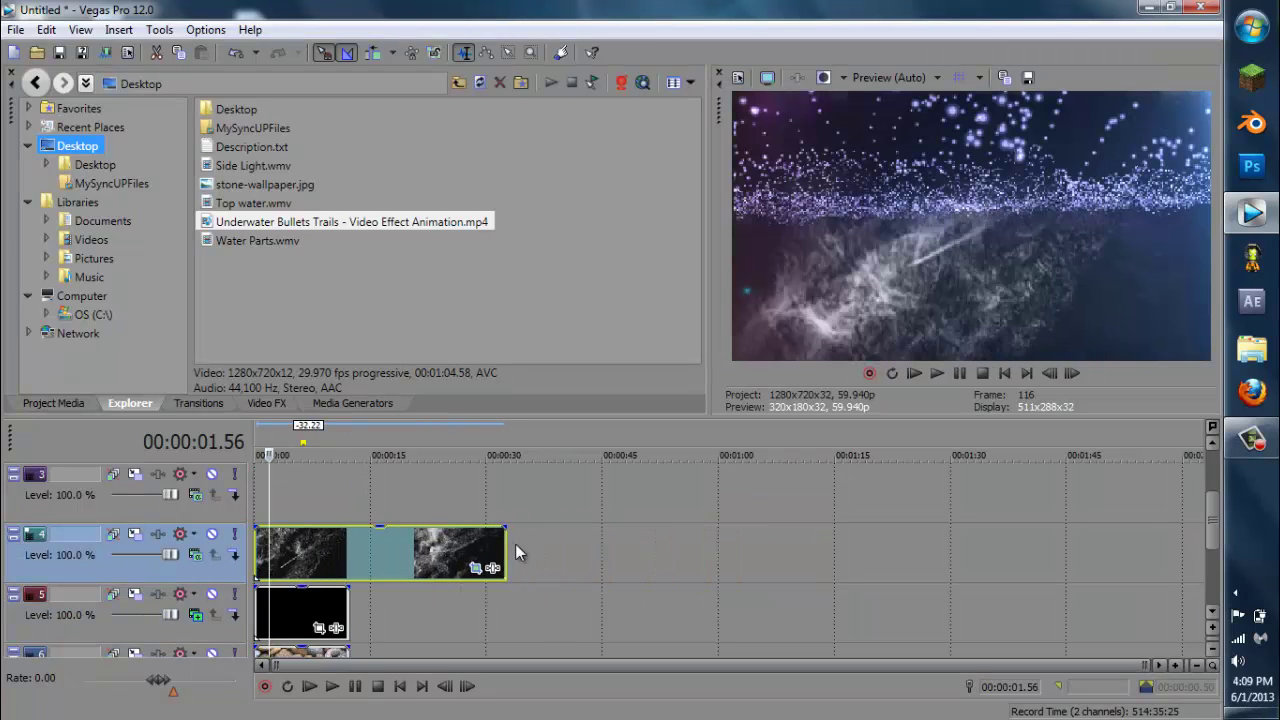
drag(502, 543, 348, 545)
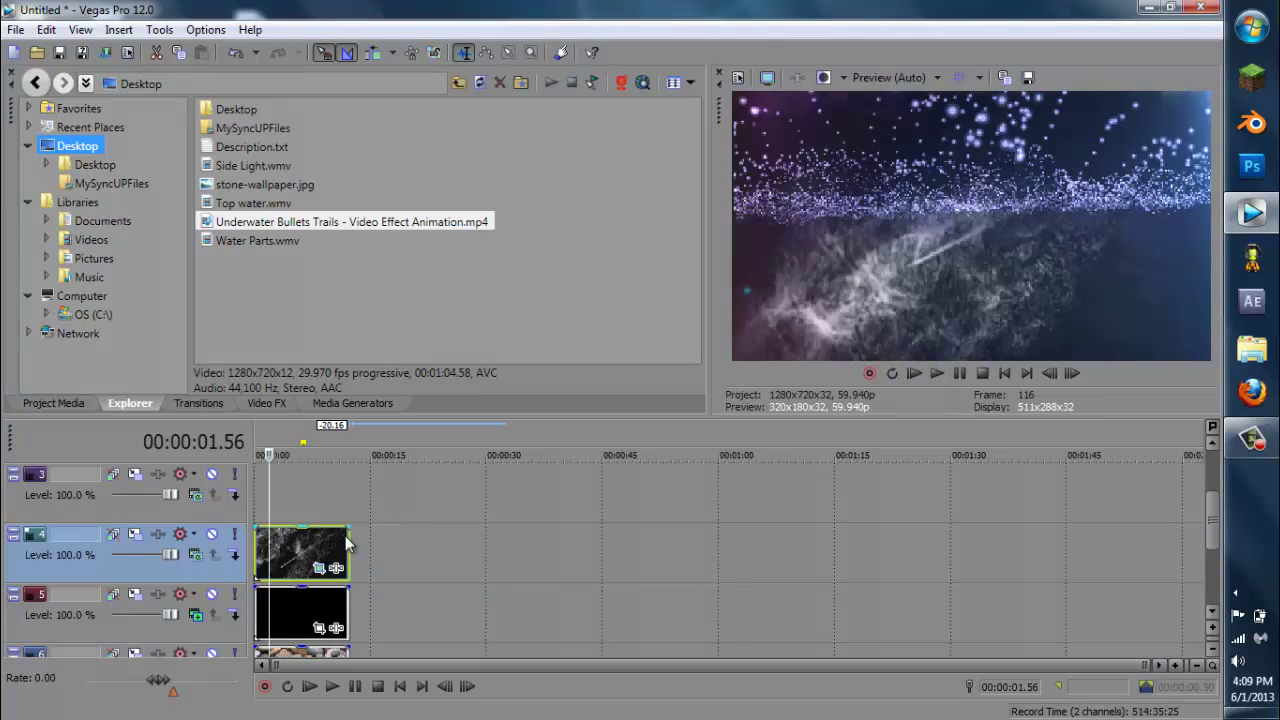
- Add a fade-out to the end of the bubble-trail clip and set track 4's compositing mode to Add
drag(347, 527, 302, 525)
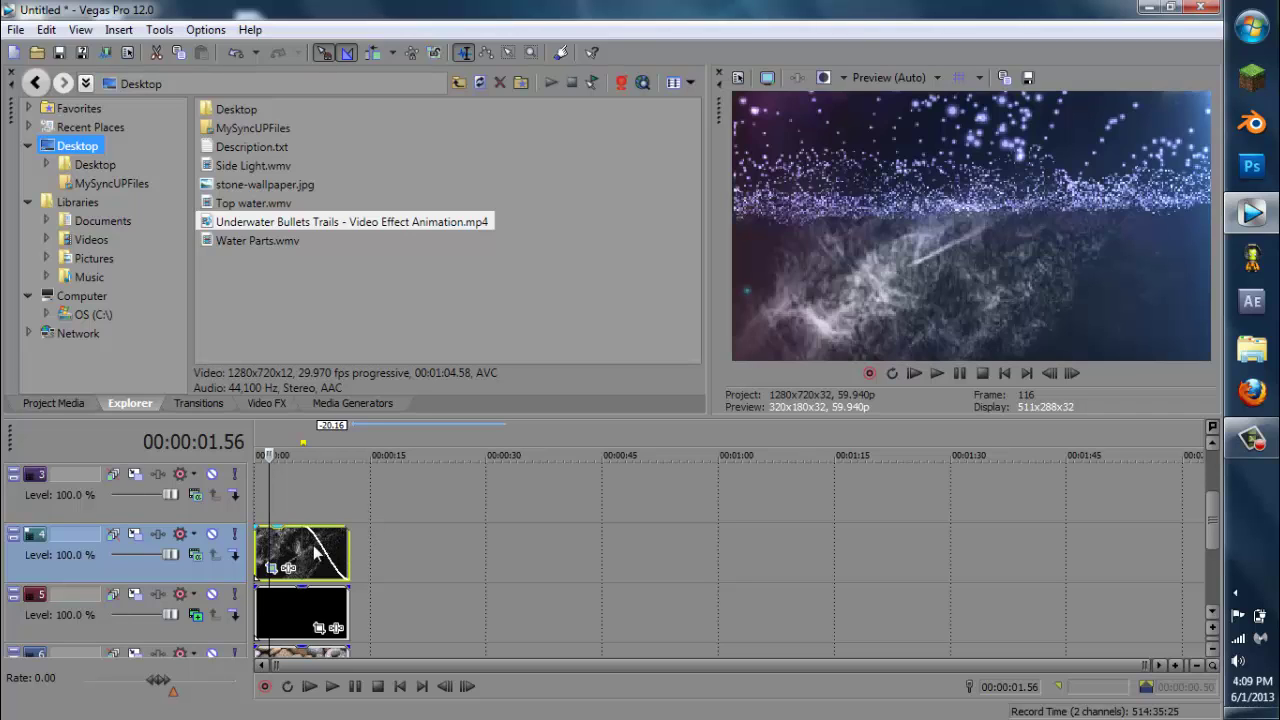
click(196, 566)
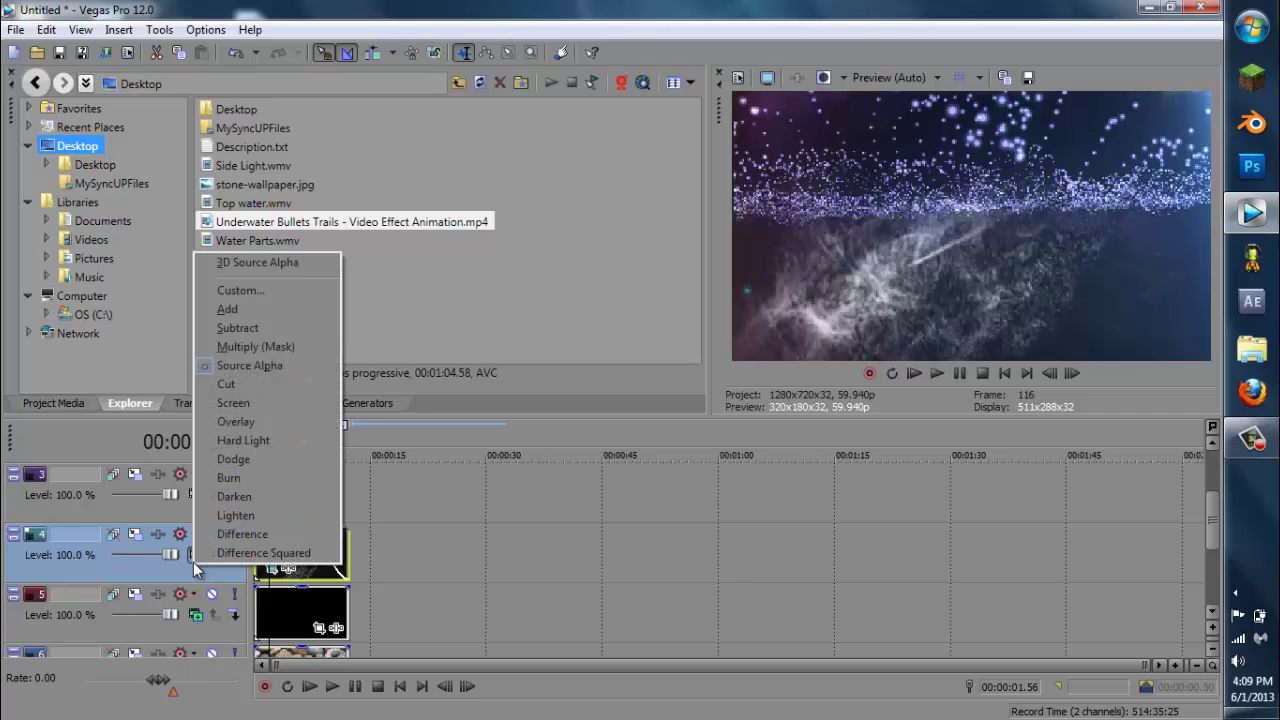
click(226, 312)
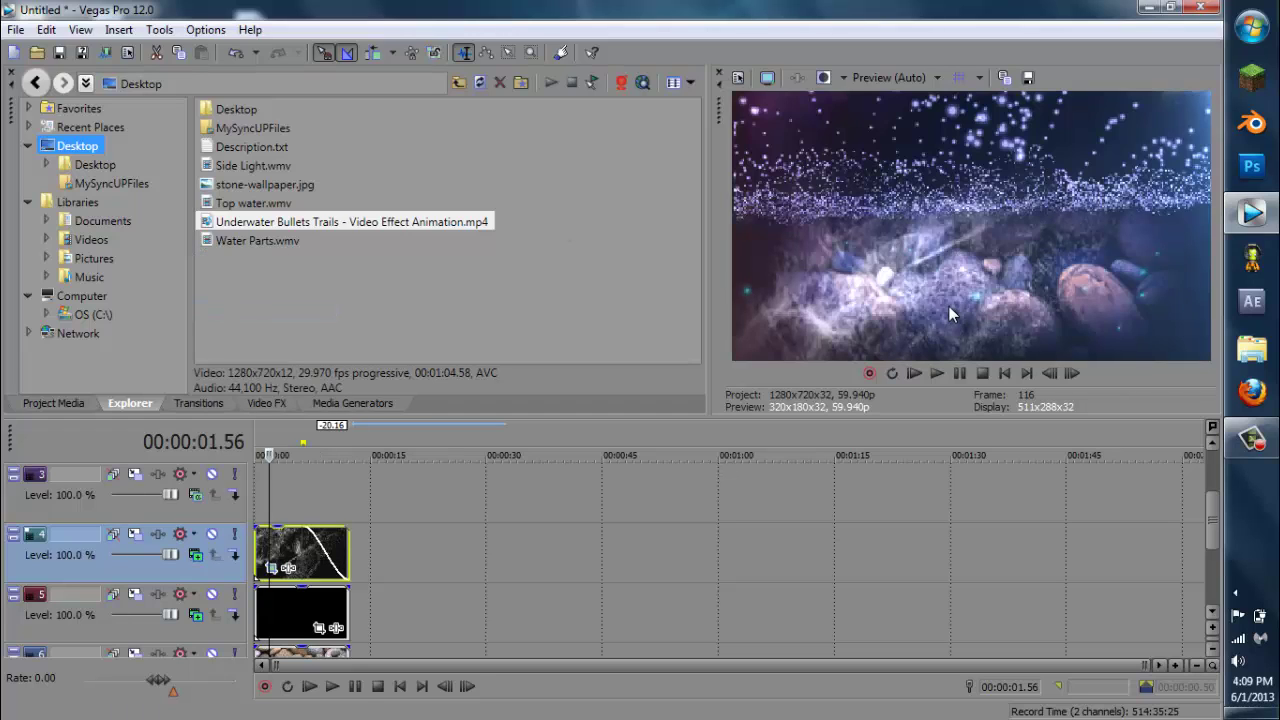
- Set the video preview quality to Best (Full)
click(893, 77)
mouse_move(887, 156)
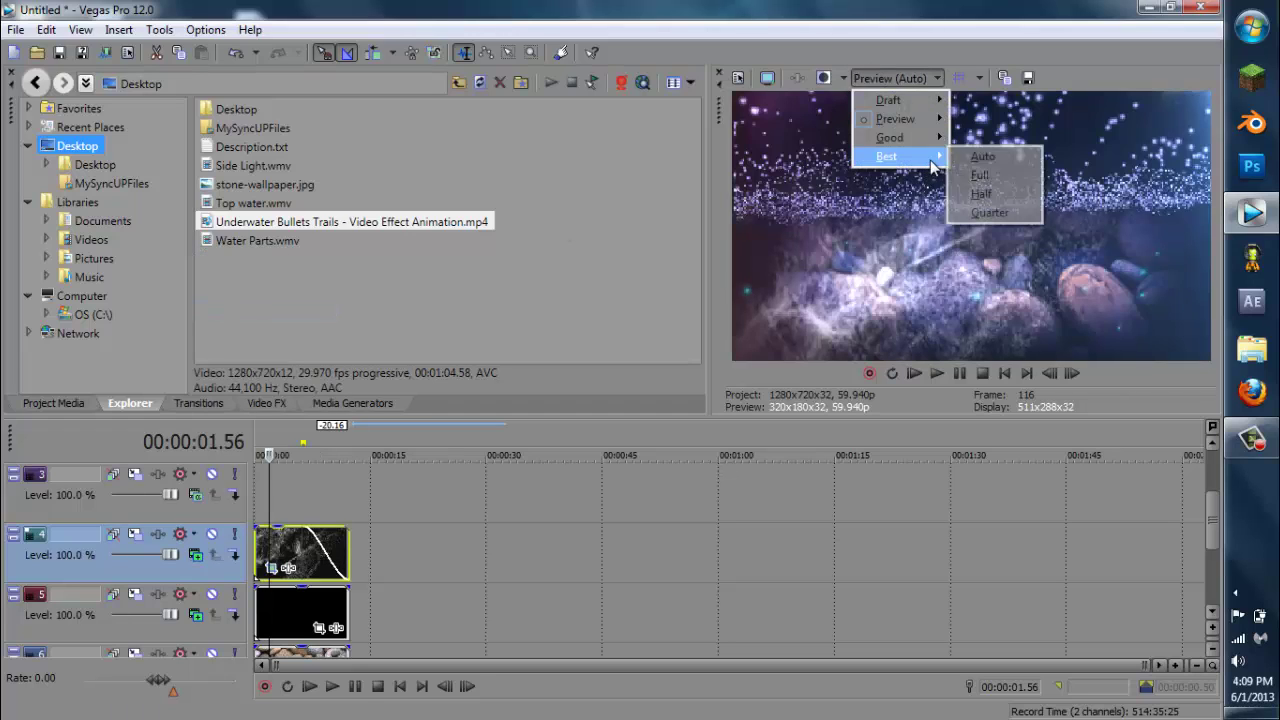
click(1010, 174)
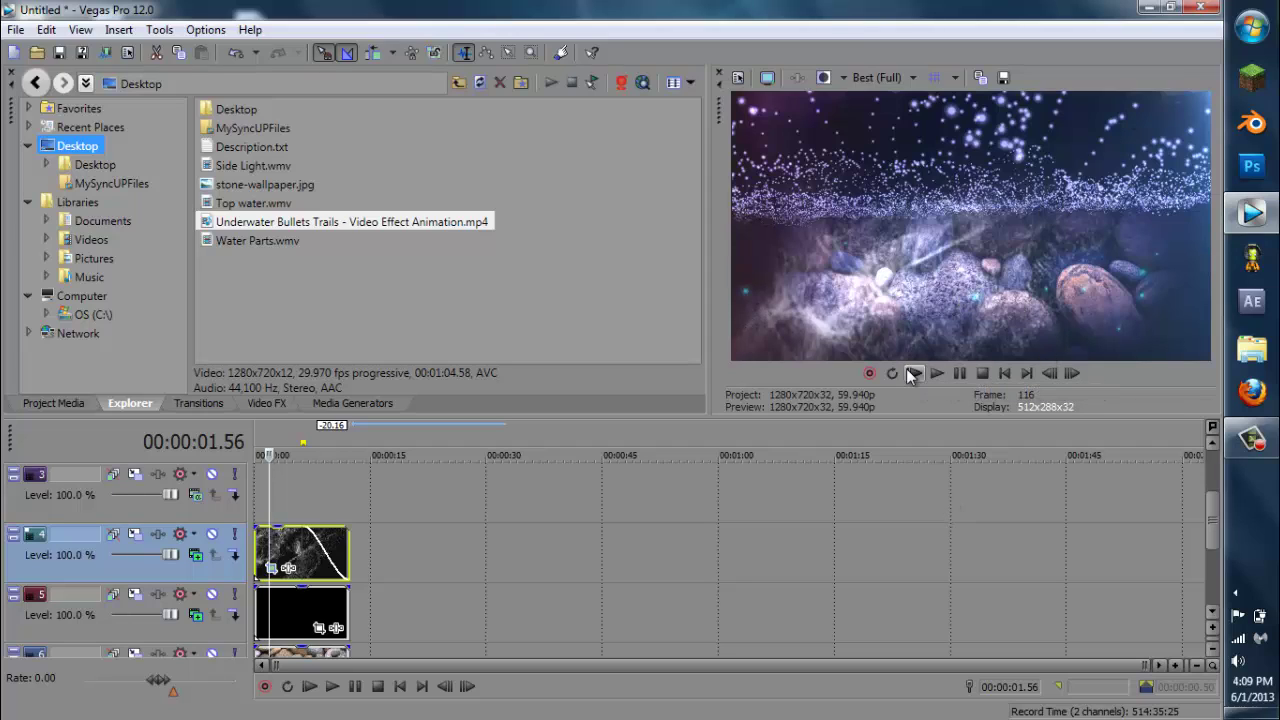
- Apply the default Color Curves effect to the bubble-trail clip and bend the lower part of the RGB curve downward
click(268, 402)
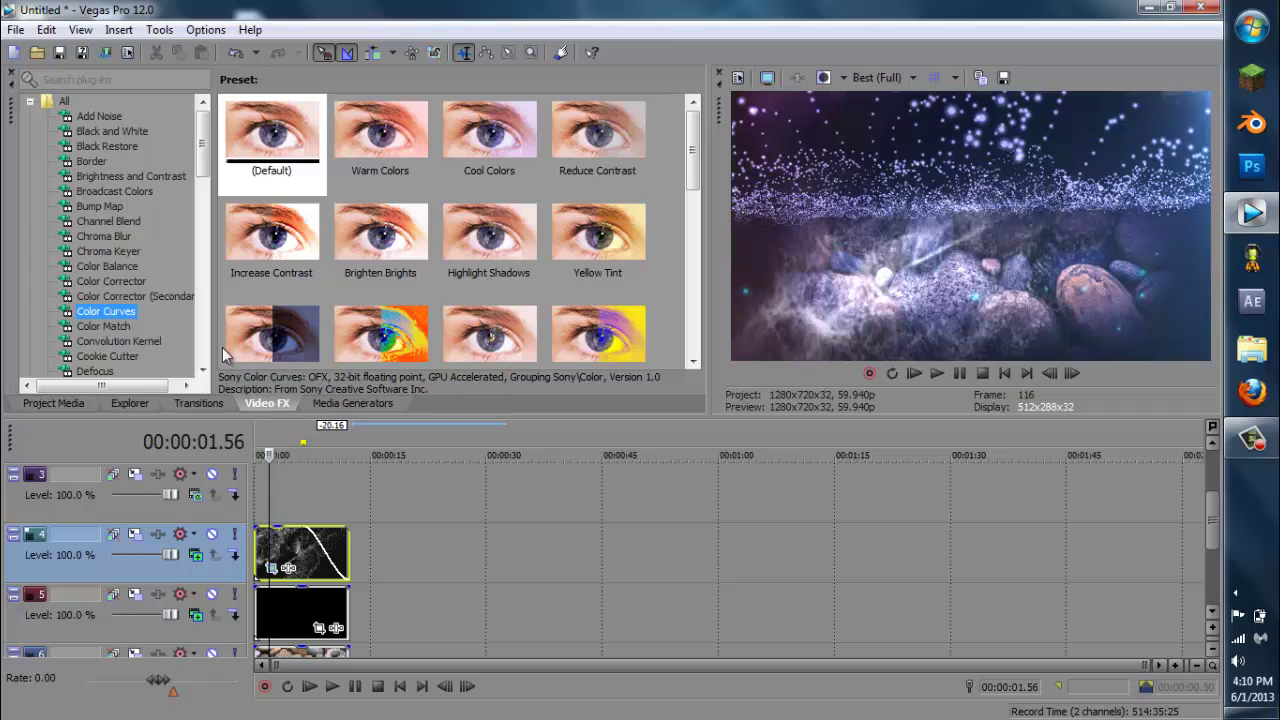
click(272, 150)
drag(272, 150, 279, 552)
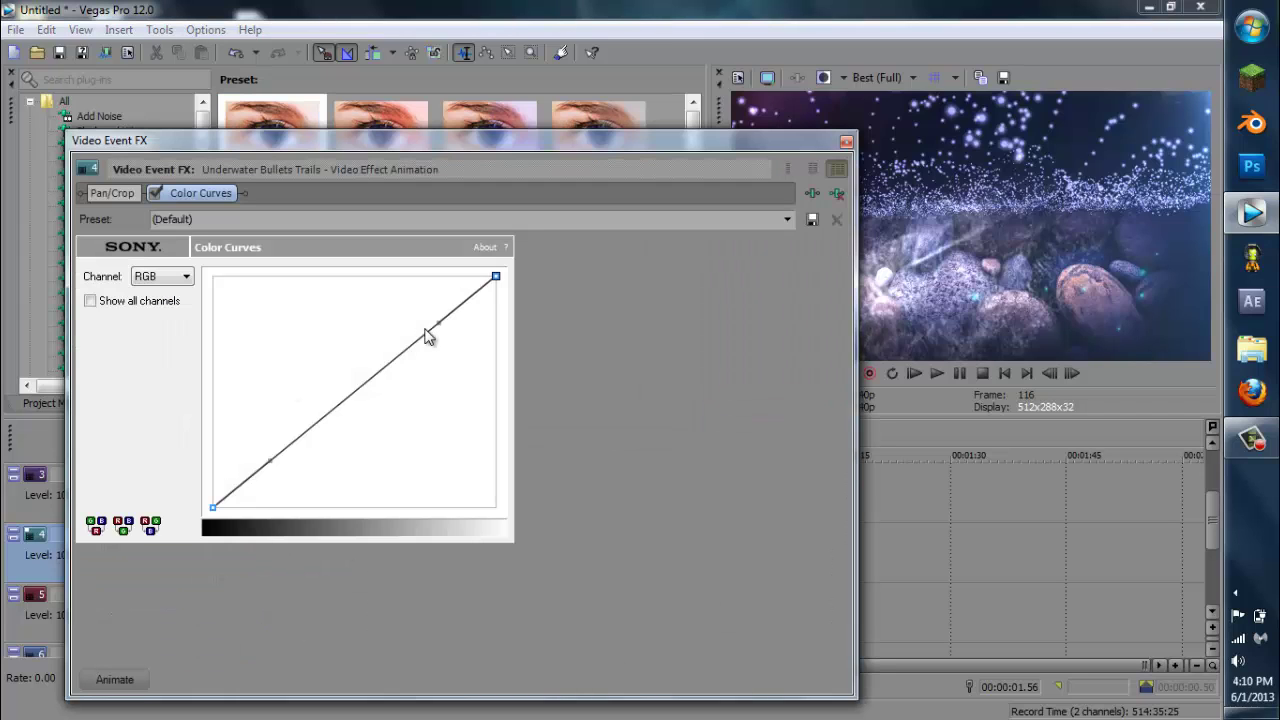
drag(270, 461, 306, 492)
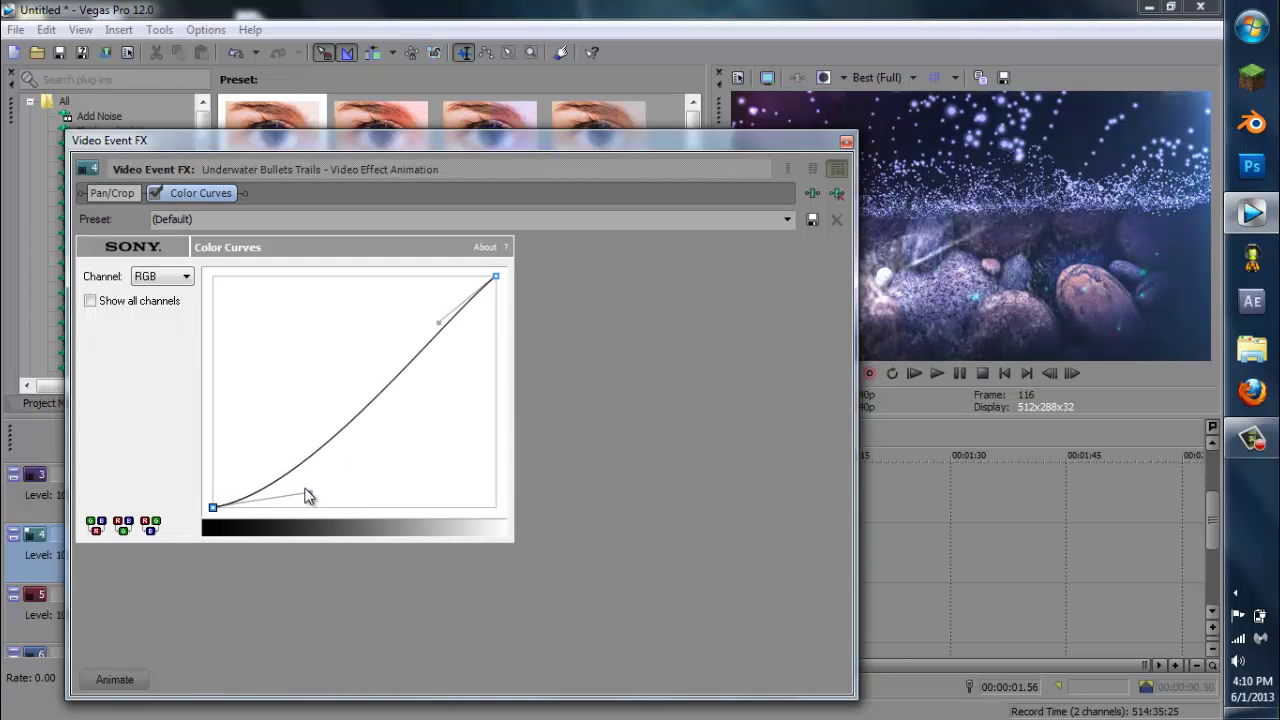
- Shape the Blue channel's curve into an S by lowering the shadows and raising the highlights, and close the effect window
click(141, 284)
click(144, 293)
click(178, 278)
click(177, 331)
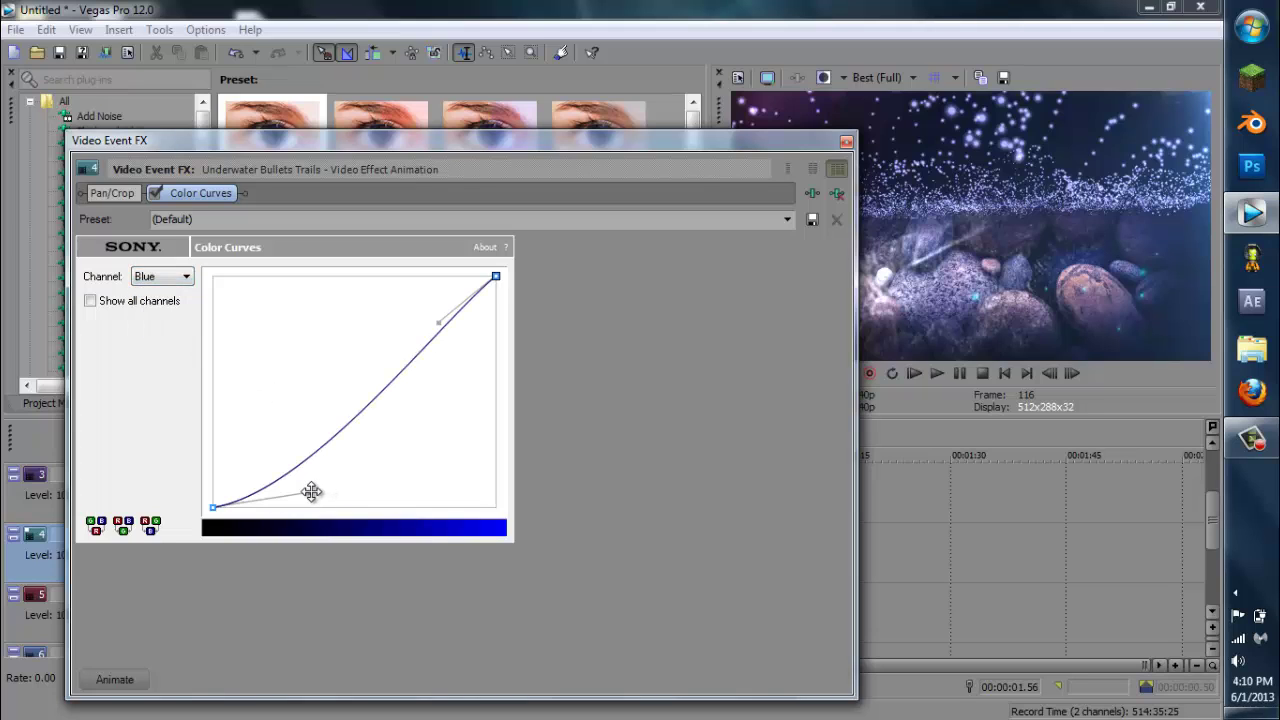
mouse_move(312, 491)
mouse_down()
mouse_move(389, 509)
mouse_move(379, 477)
mouse_move(386, 497)
mouse_move(366, 509)
mouse_move(314, 495)
mouse_move(320, 517)
mouse_move(311, 510)
mouse_up()
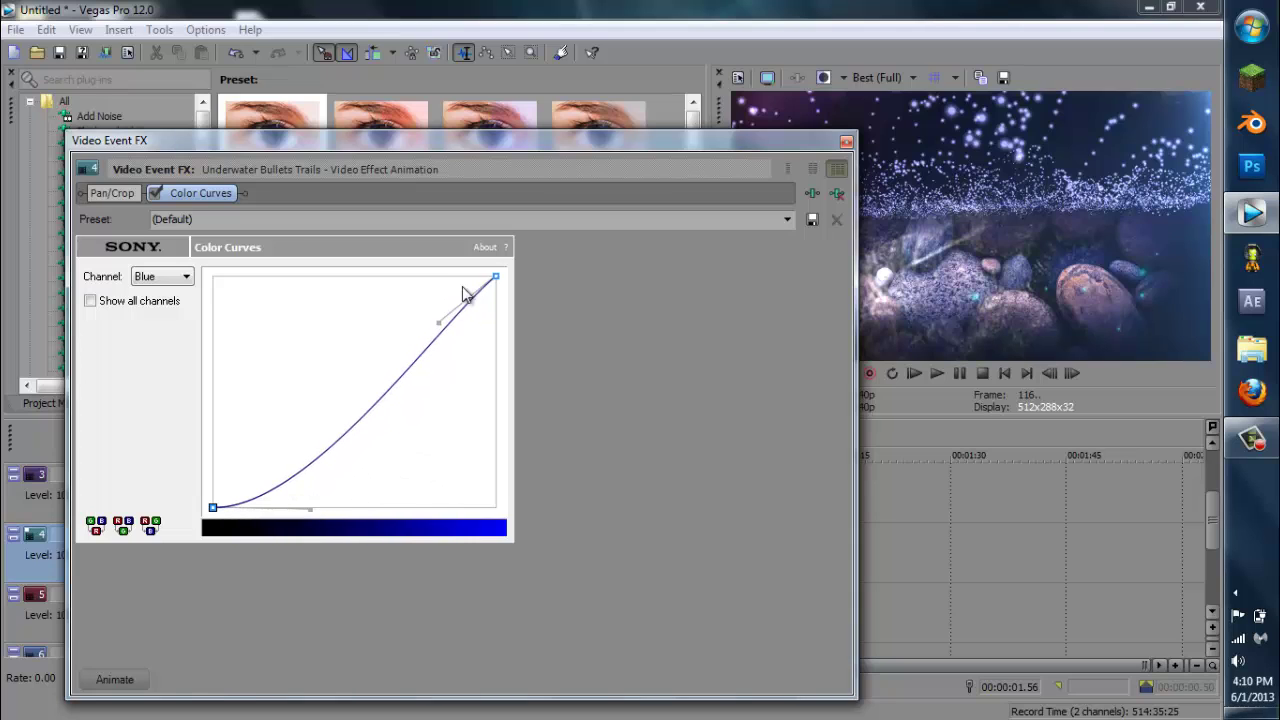
drag(443, 325, 338, 300)
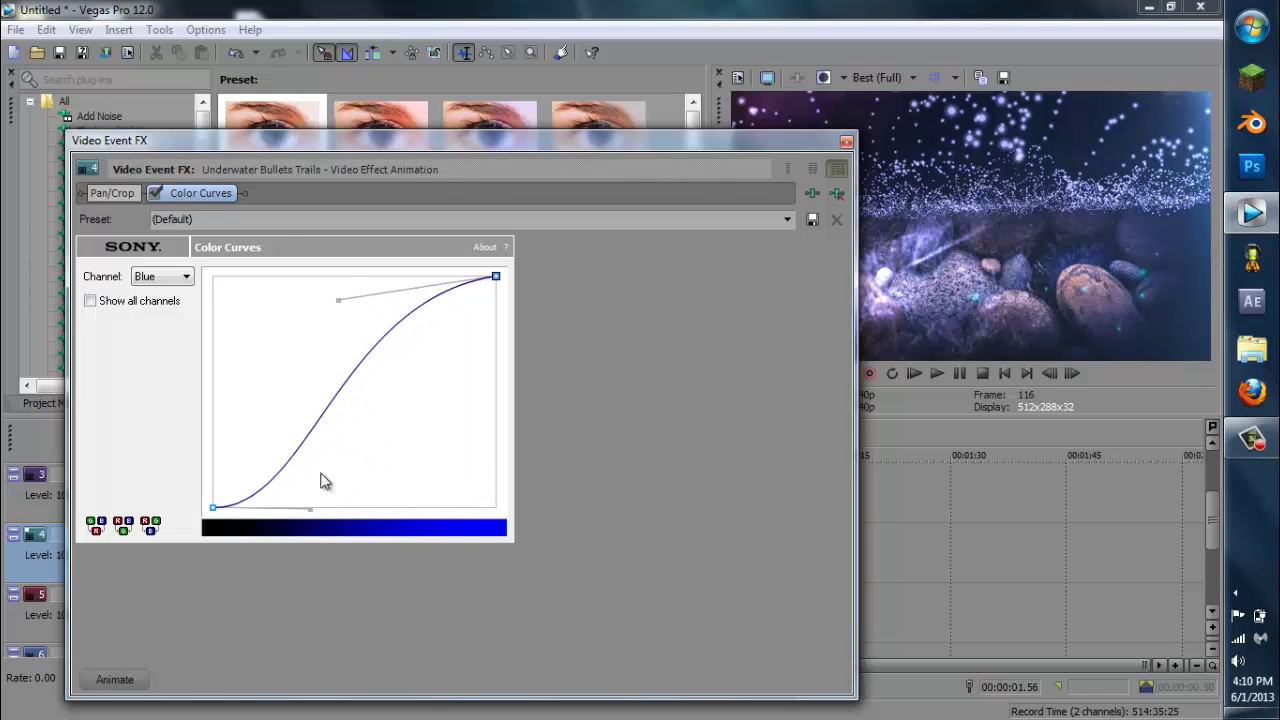
click(846, 141)
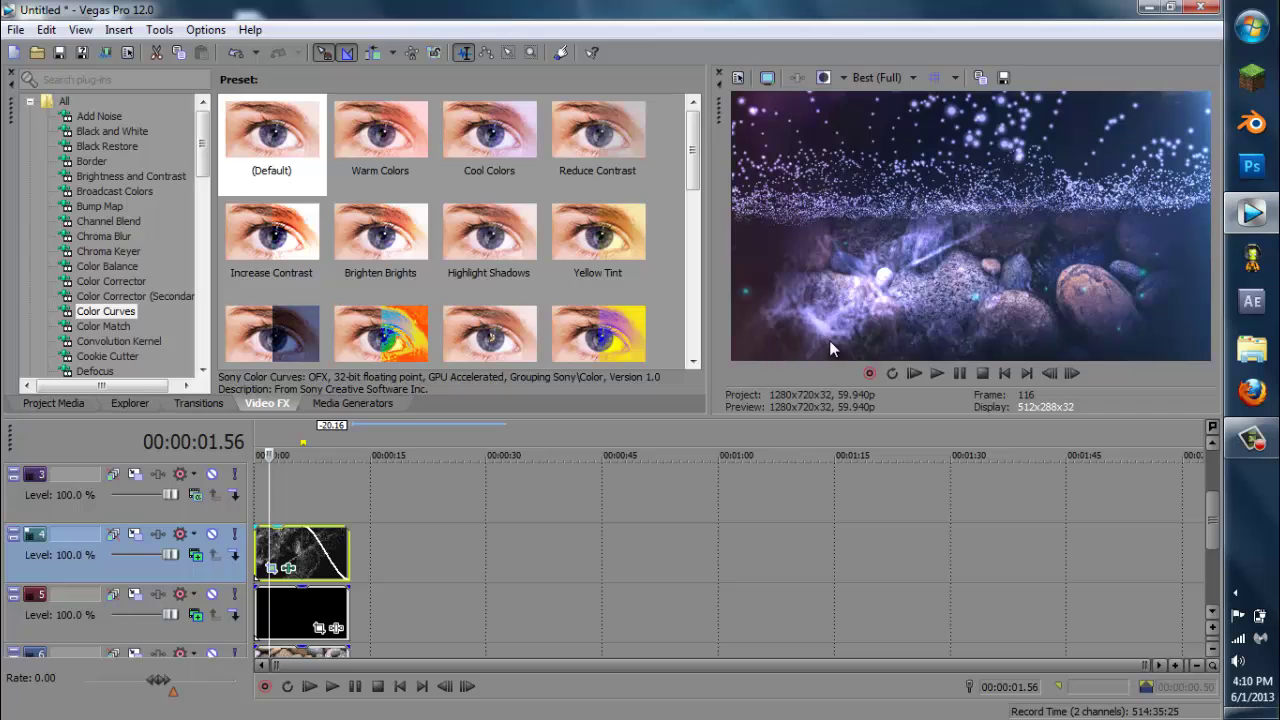
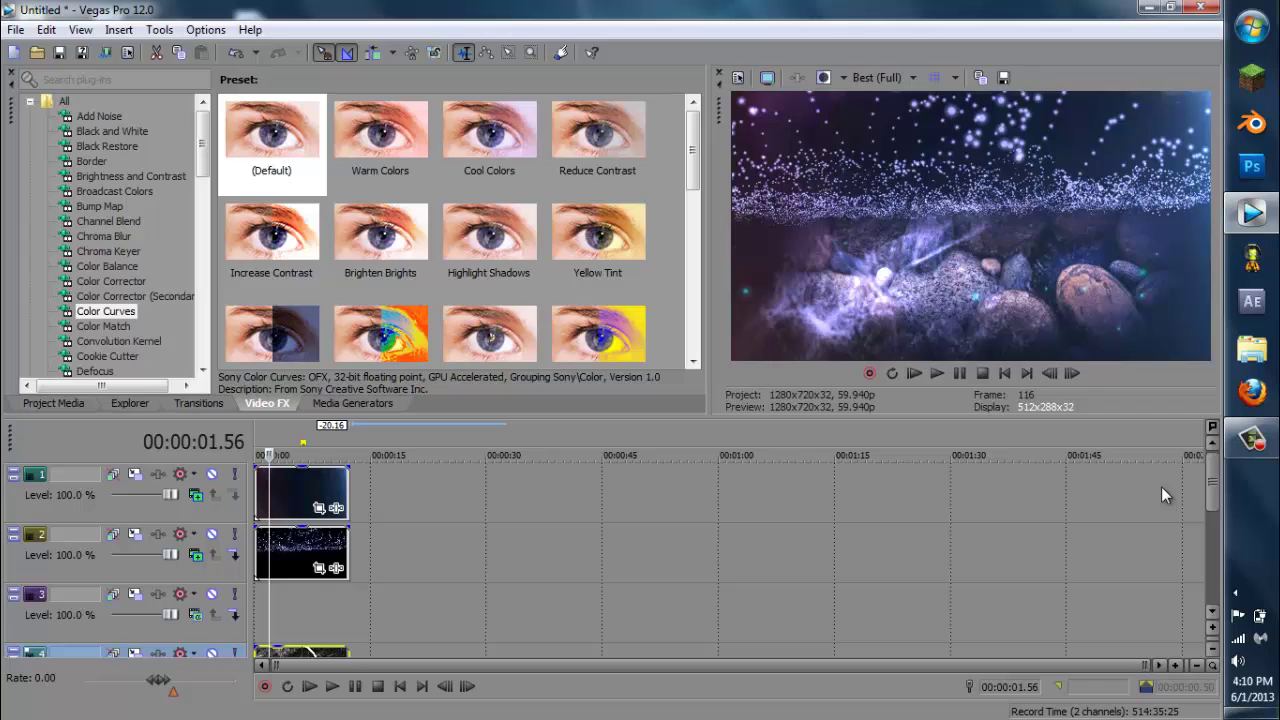
- Apply the Wave effect's Large preset to the stone-wallpaper clip on track 6
drag(1210, 482, 1210, 580)
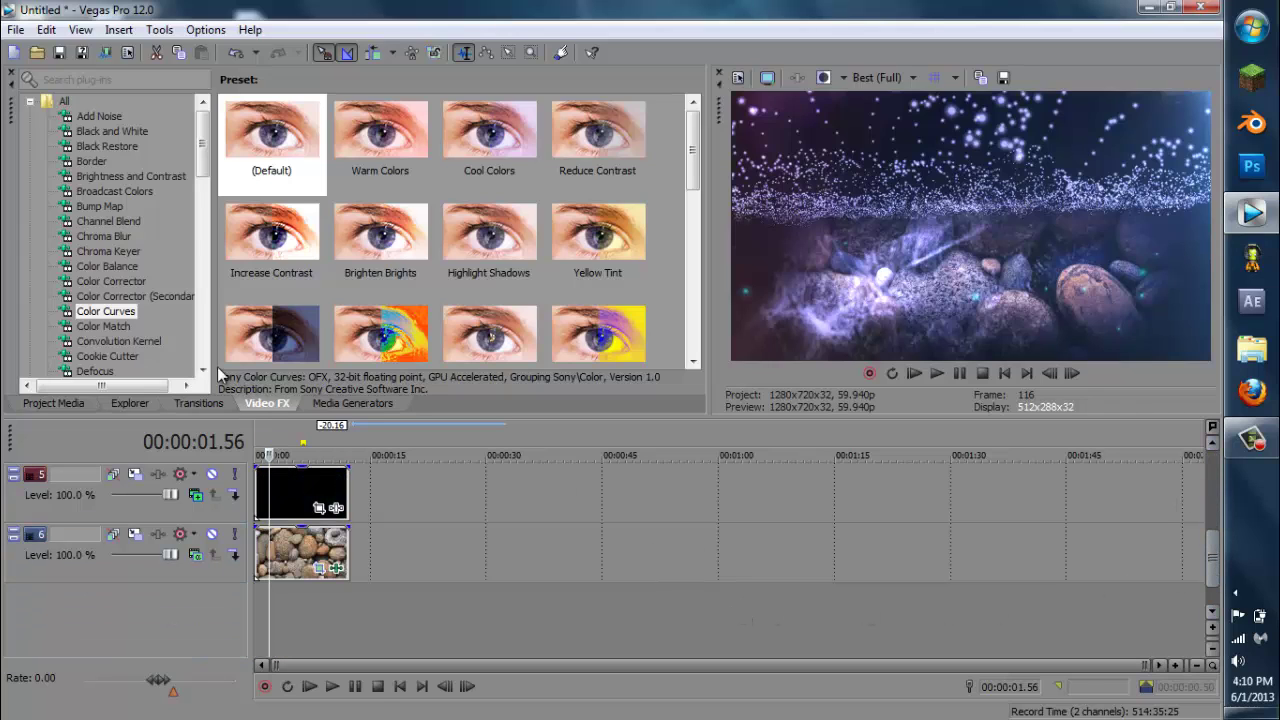
drag(203, 126, 203, 315)
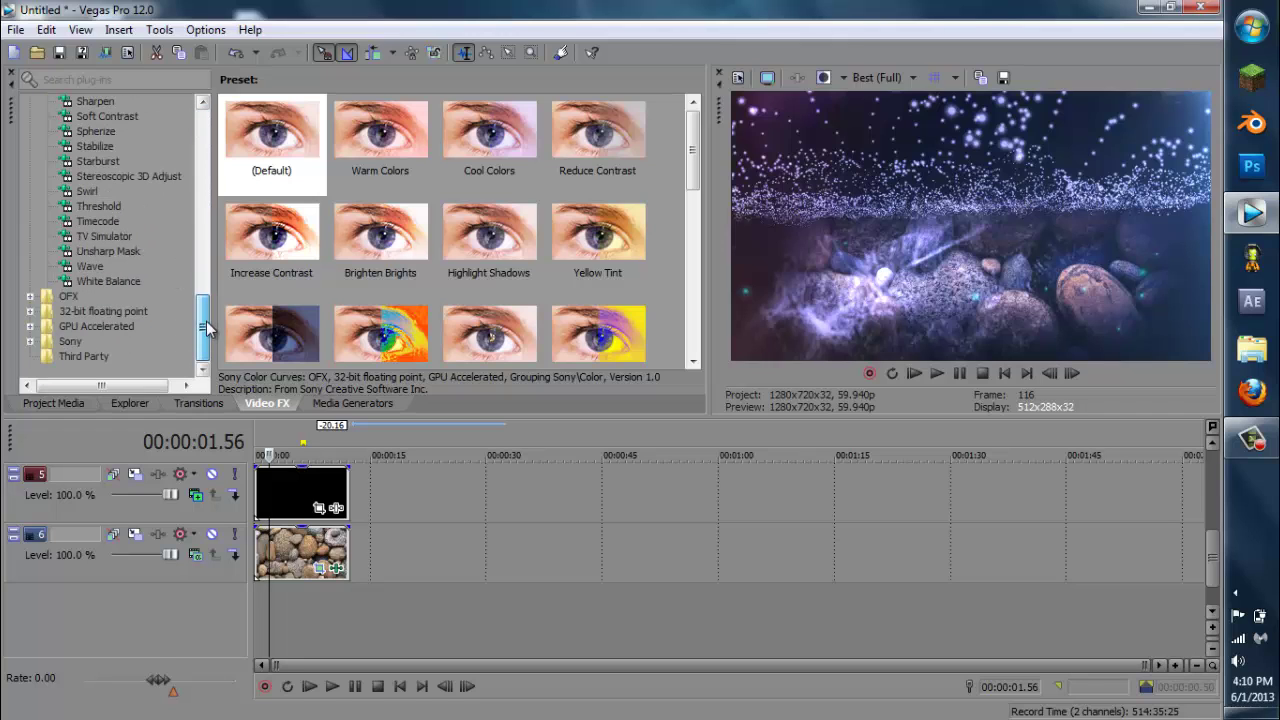
click(99, 262)
click(420, 160)
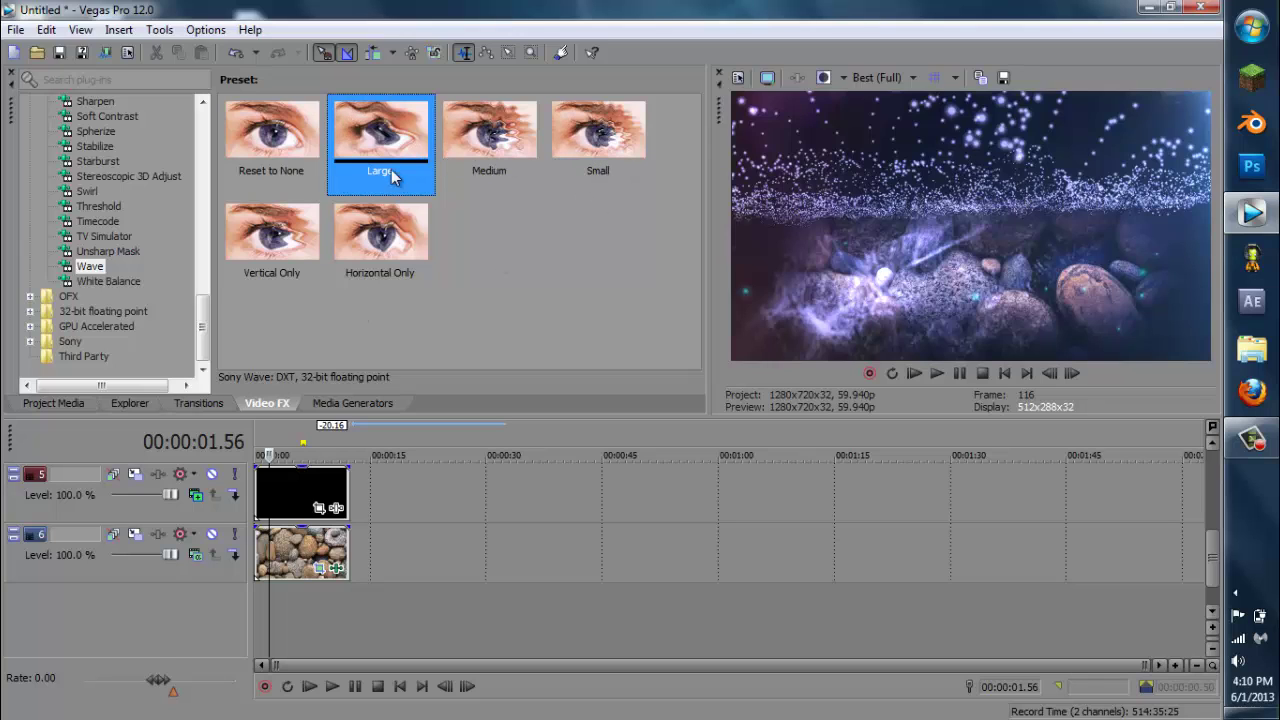
drag(396, 176, 291, 563)
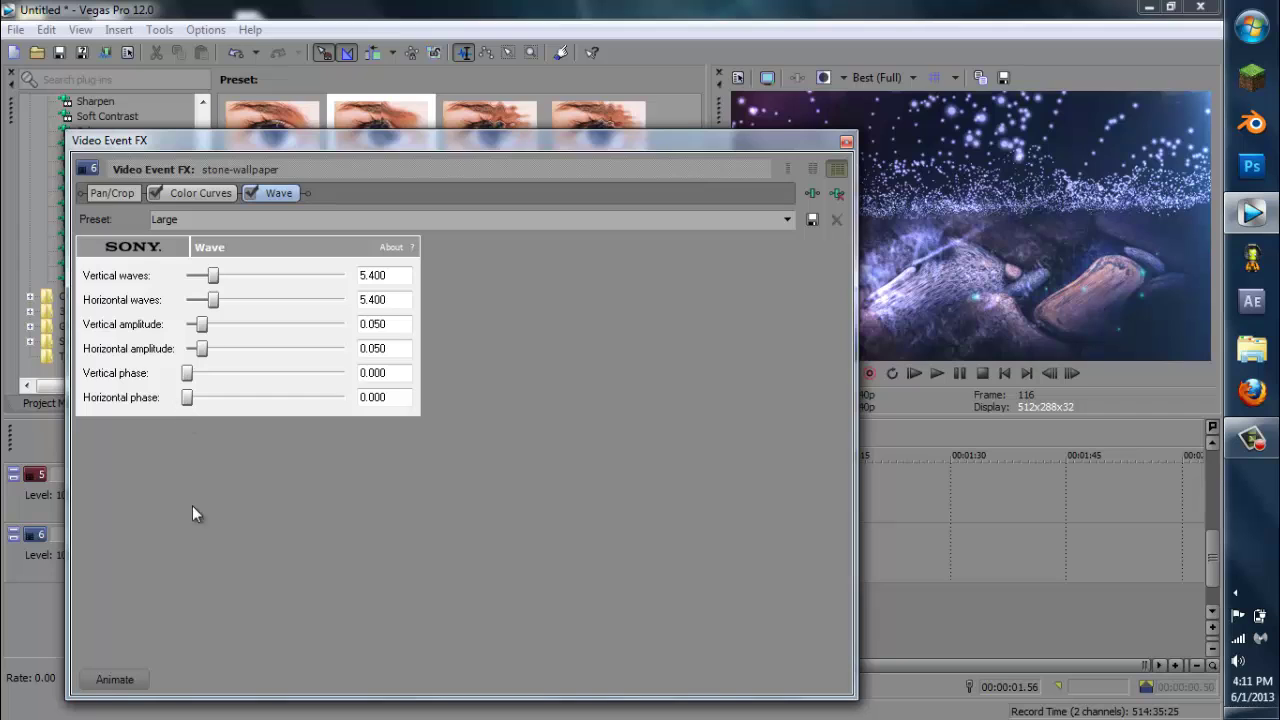
- Animate the Wave effect with vertical/horizontal waves of 0.380/0.950 at the start and 0.760/0.380 at 00:00:03.06
click(110, 681)
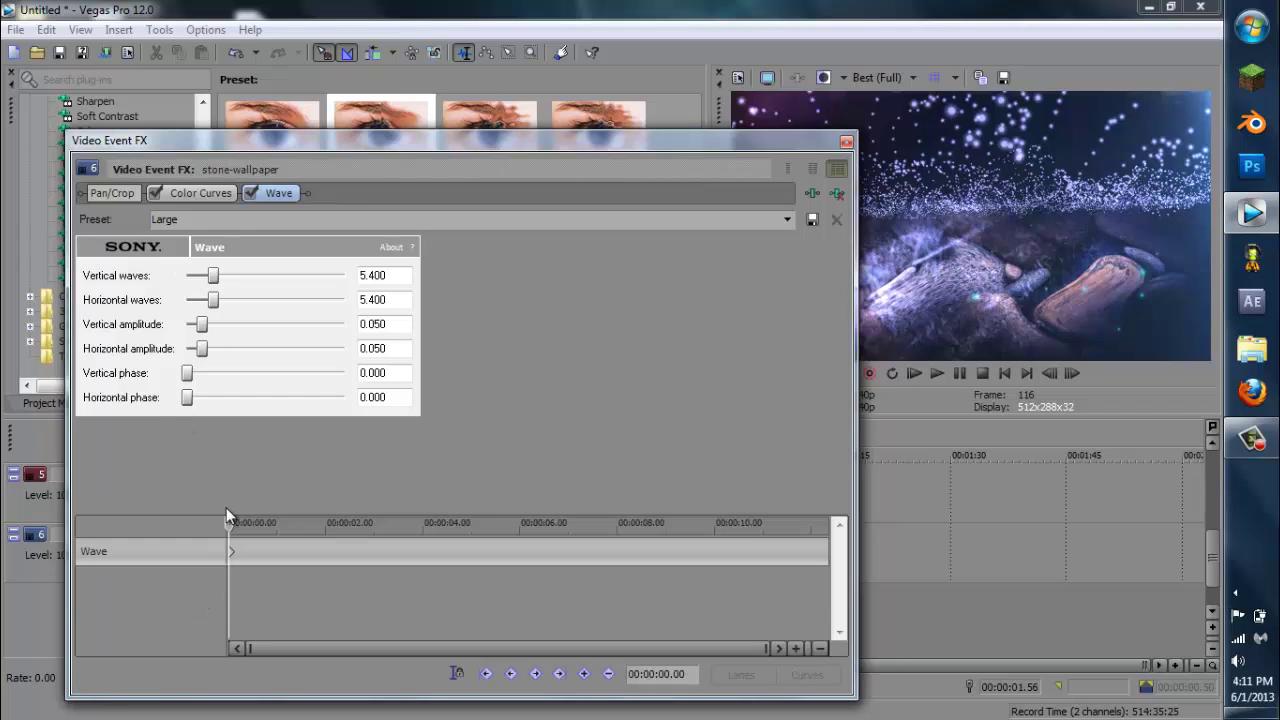
drag(213, 300, 188, 285)
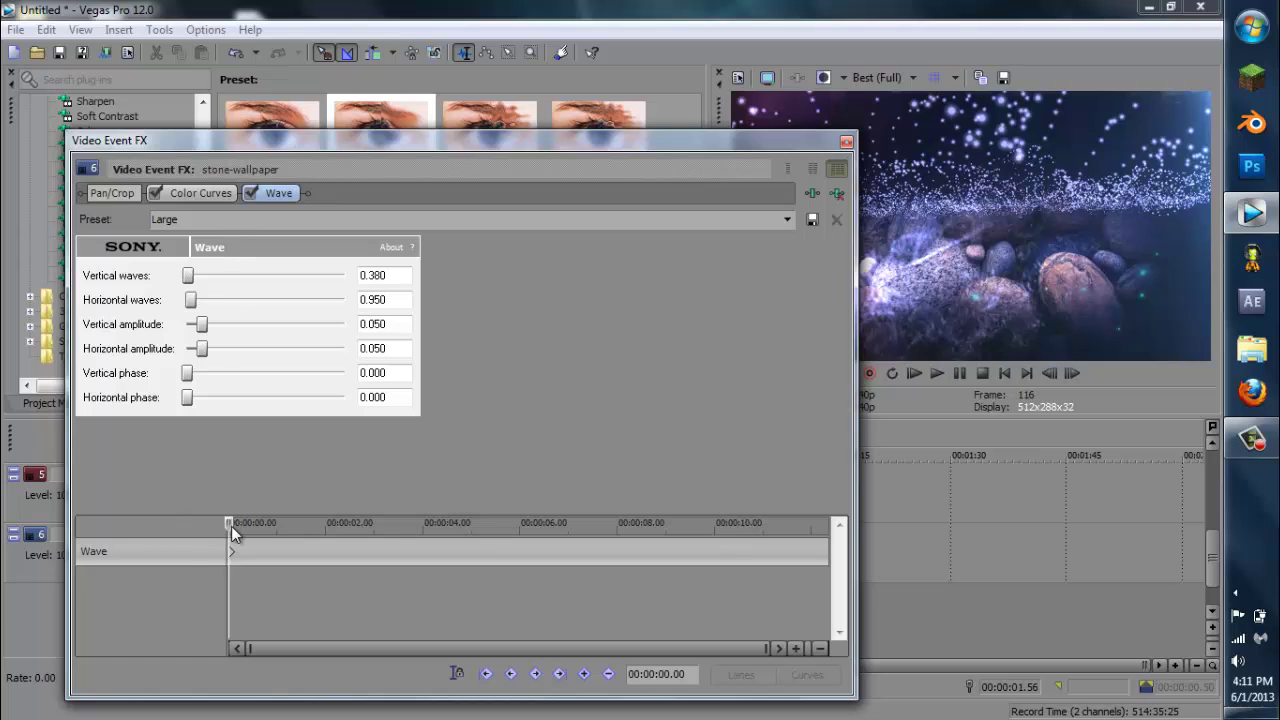
drag(231, 527, 380, 518)
drag(191, 301, 190, 277)
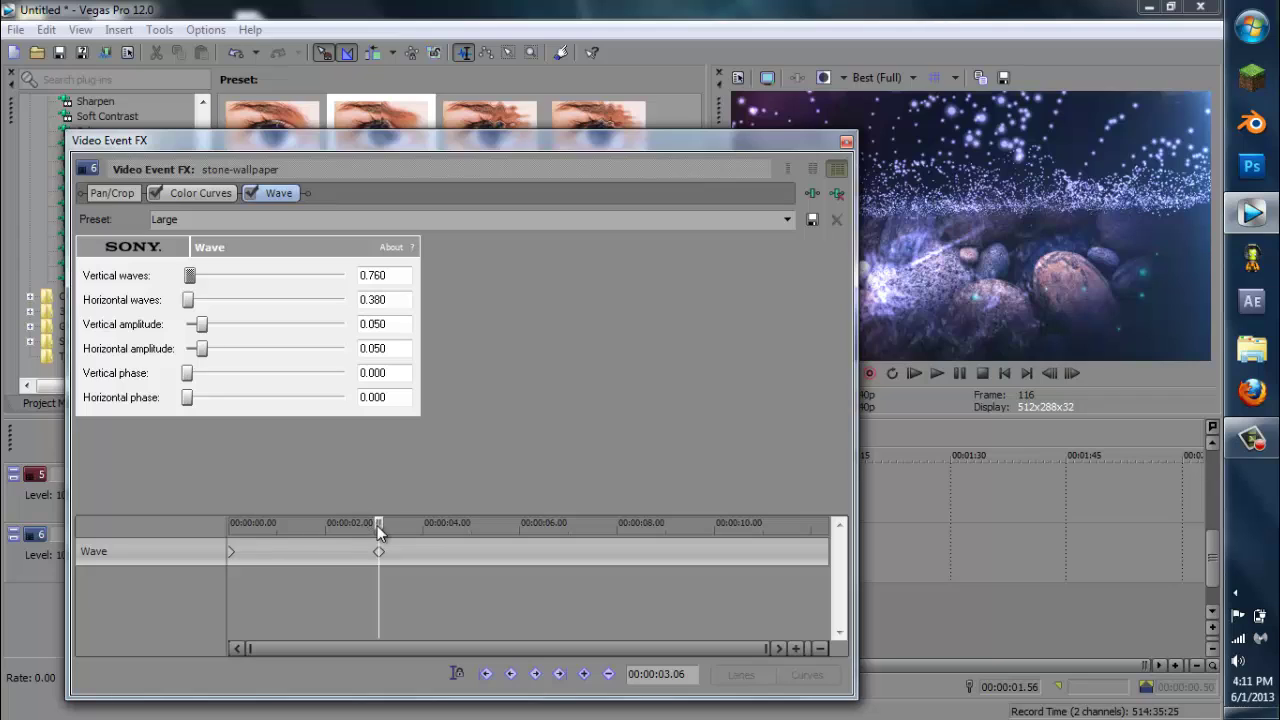
- Add a Wave keyframe at 00:00:05.38 with vertical waves of 0.570 and horizontal waves of 0.950
drag(379, 530, 502, 519)
click(502, 519)
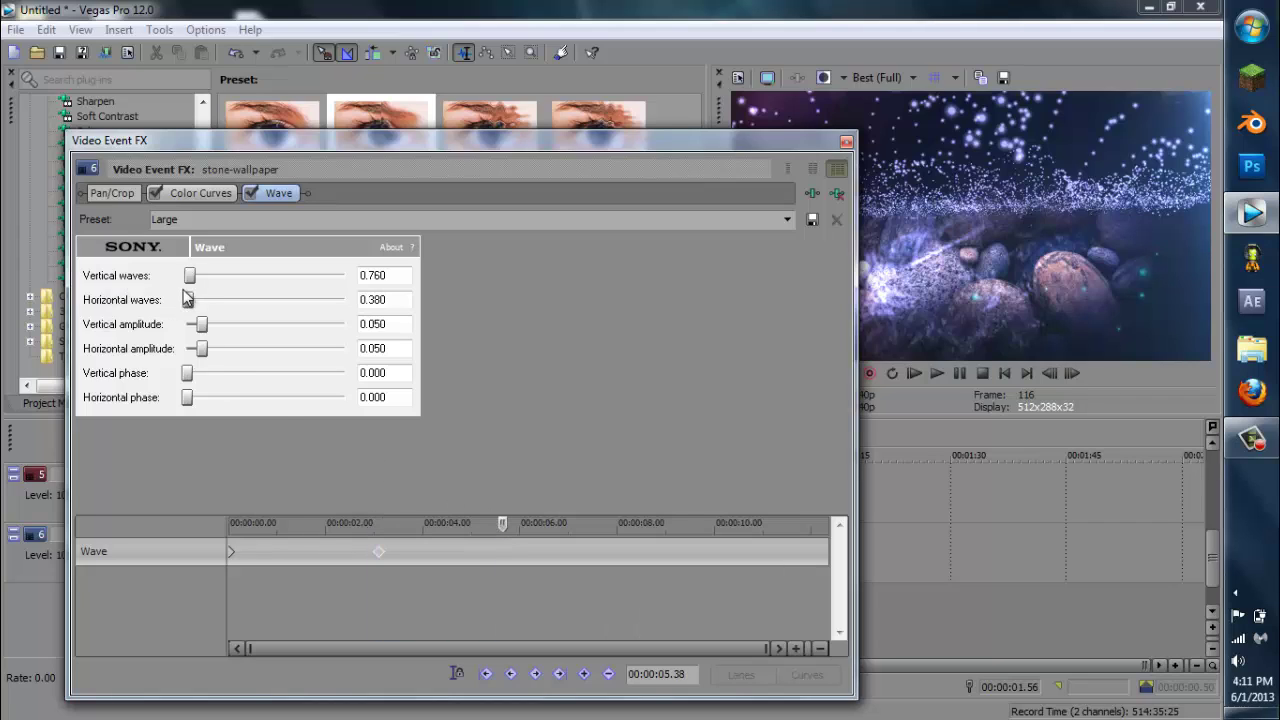
drag(190, 276, 192, 286)
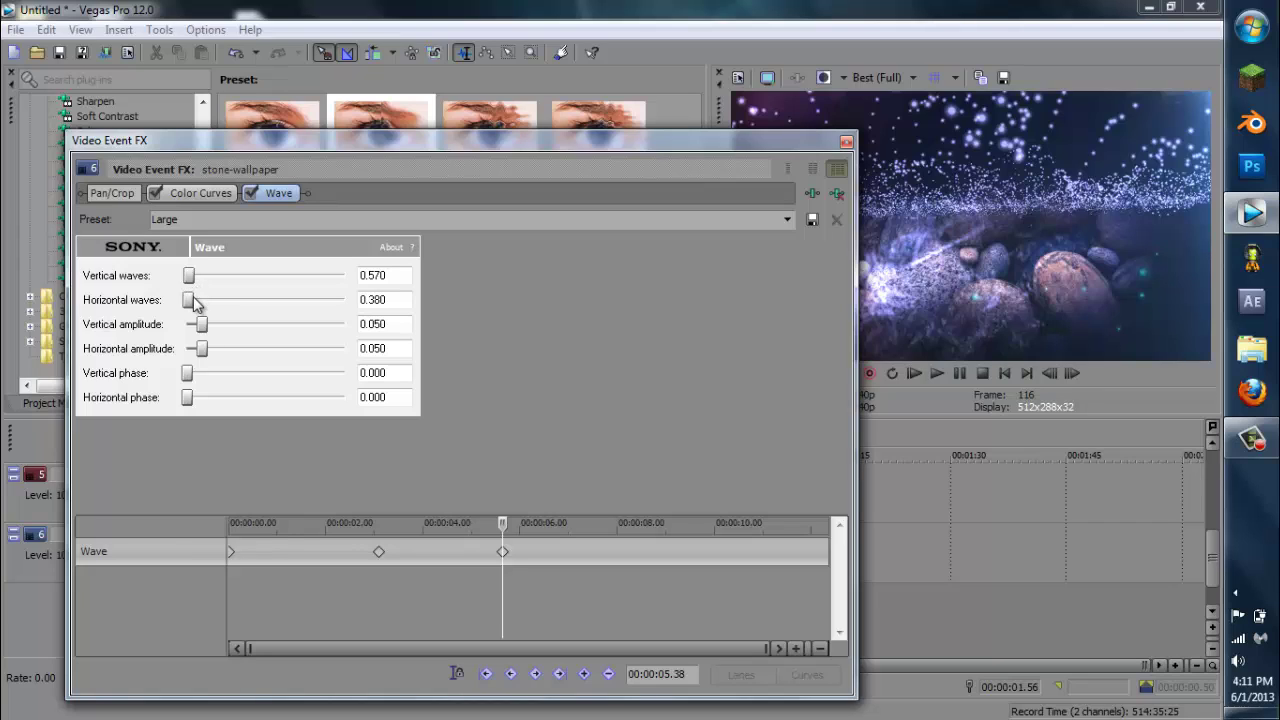
drag(186, 302, 191, 302)
- Add a Wave keyframe at 00:00:07.55 with vertical waves of 0.950 and horizontal waves of 0.570
drag(502, 523, 616, 524)
click(616, 524)
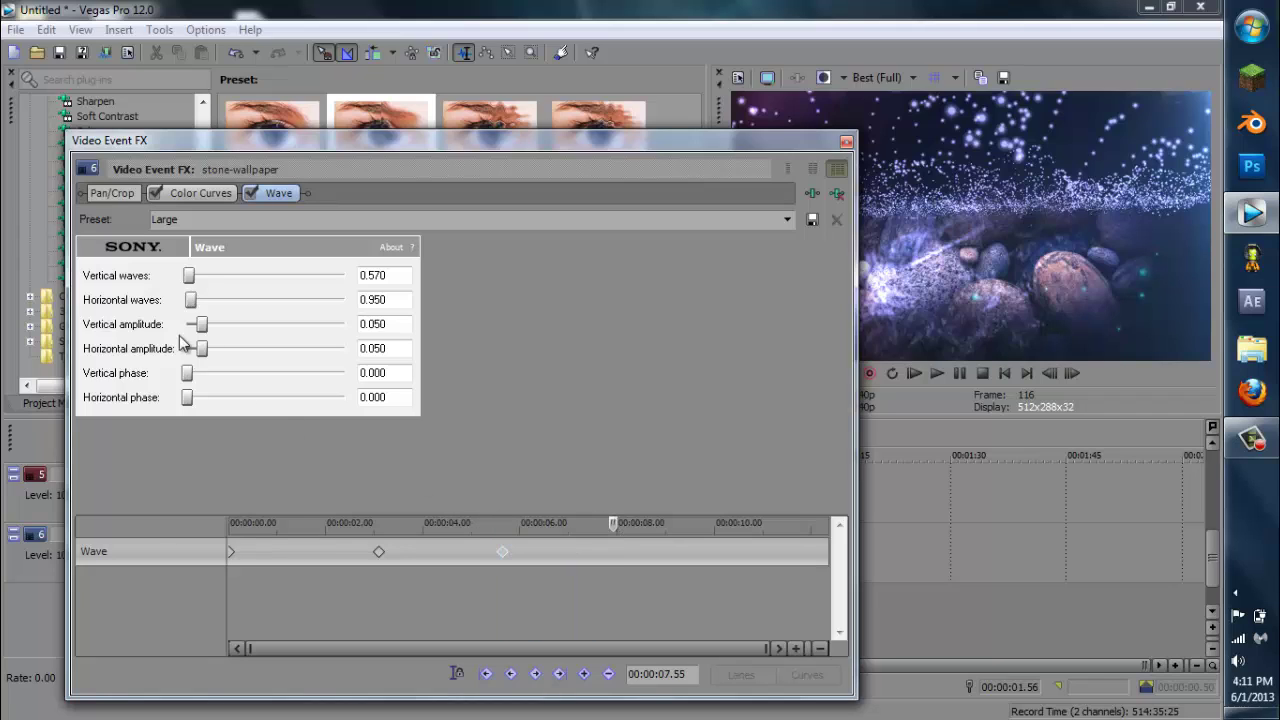
drag(189, 277, 191, 280)
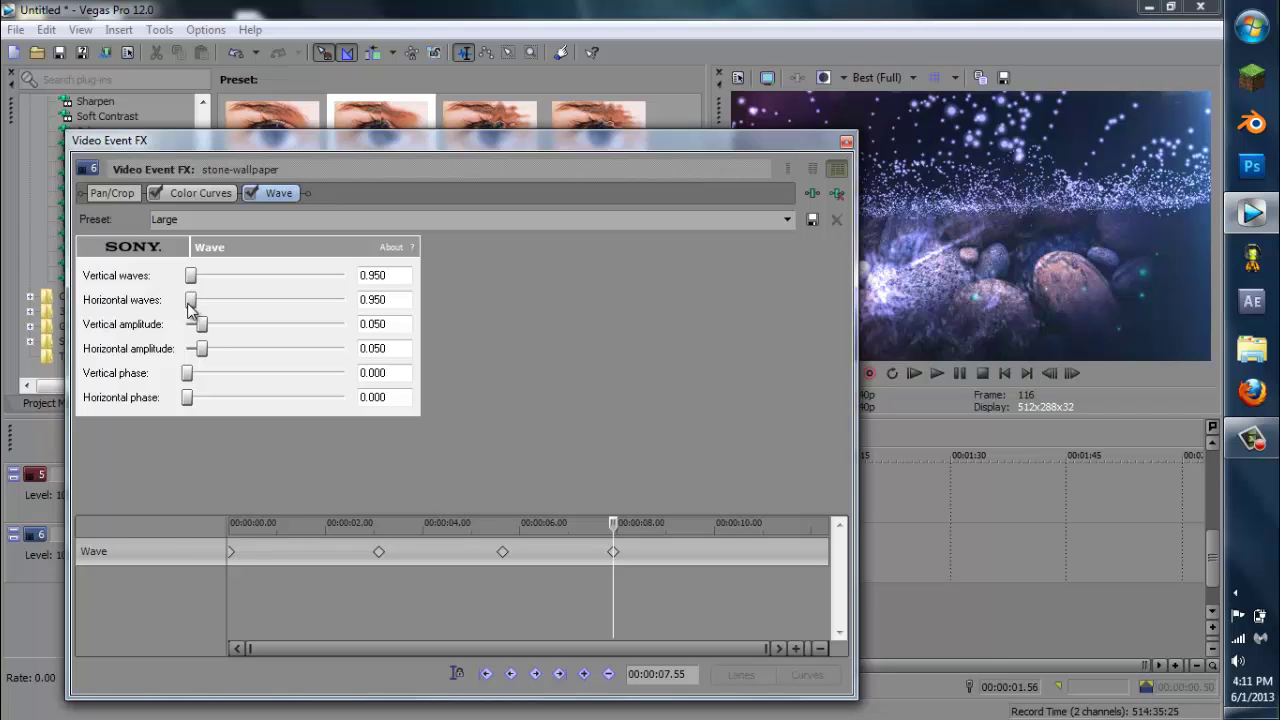
drag(188, 302, 186, 302)
- Add a final Wave keyframe at 00:00:12.20 with vertical/horizontal waves of 1.140/0.950, and close the effect window
drag(616, 521, 829, 526)
click(829, 526)
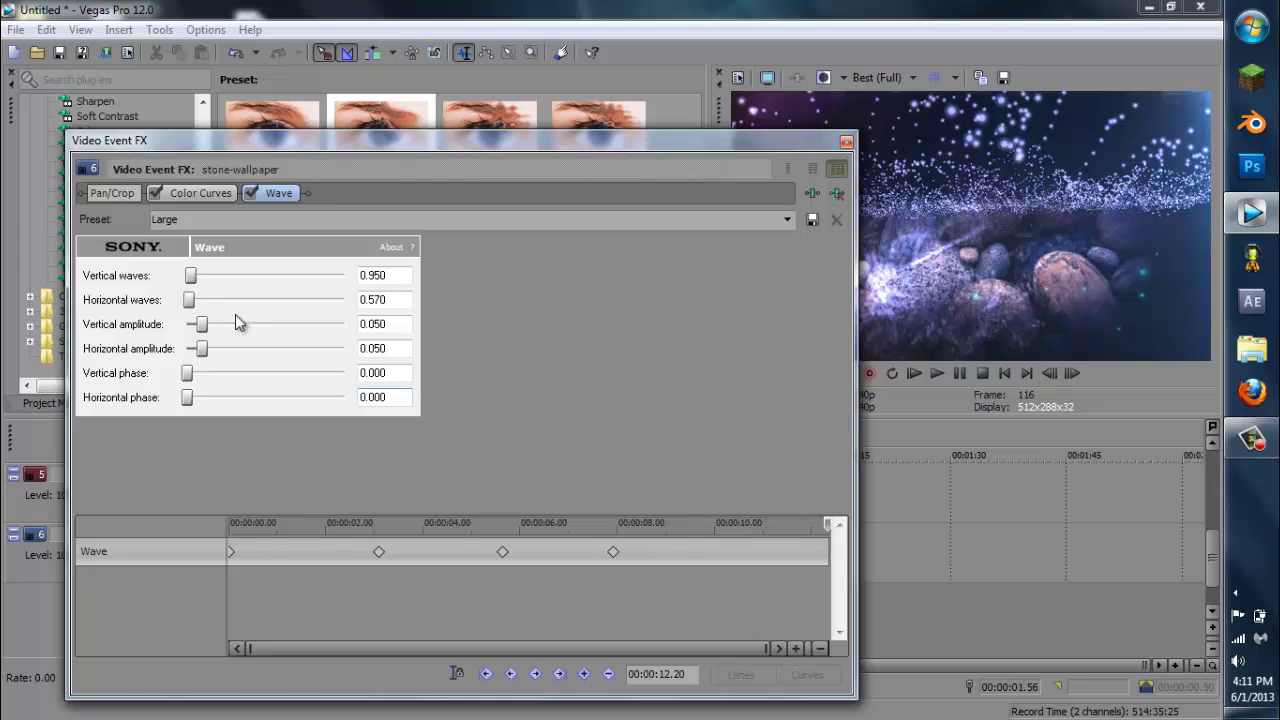
drag(193, 277, 190, 308)
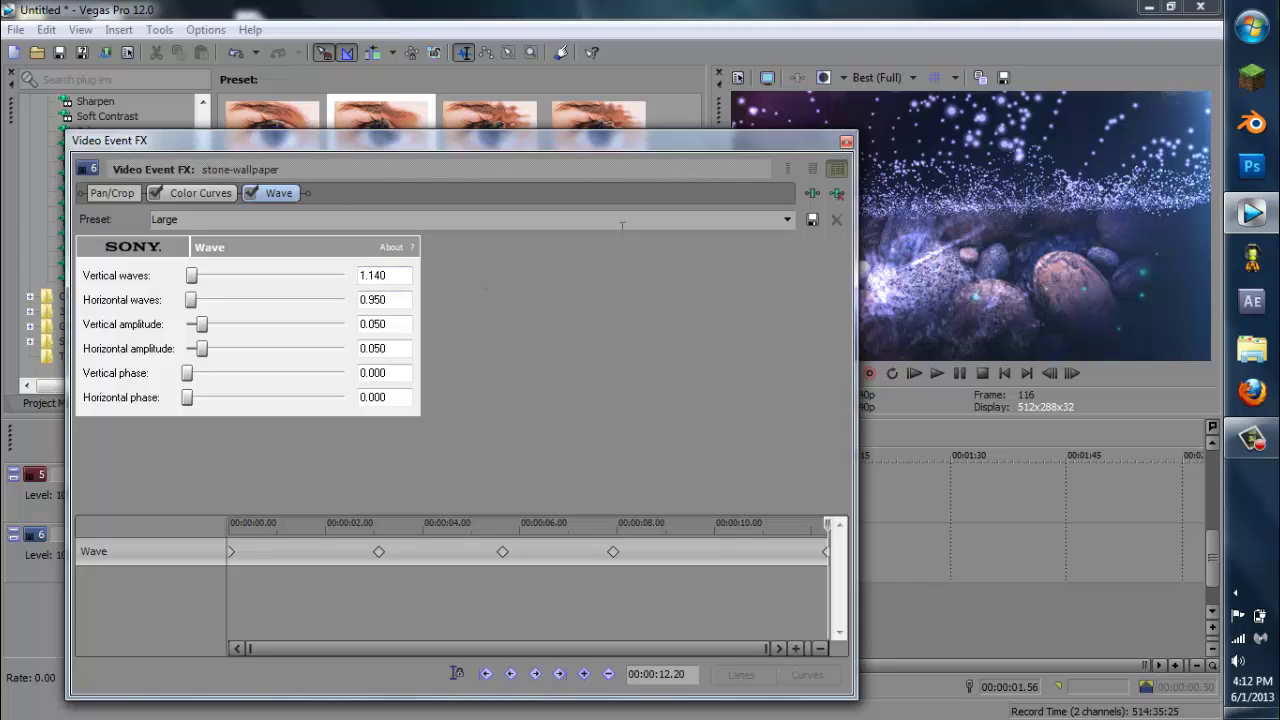
click(846, 141)
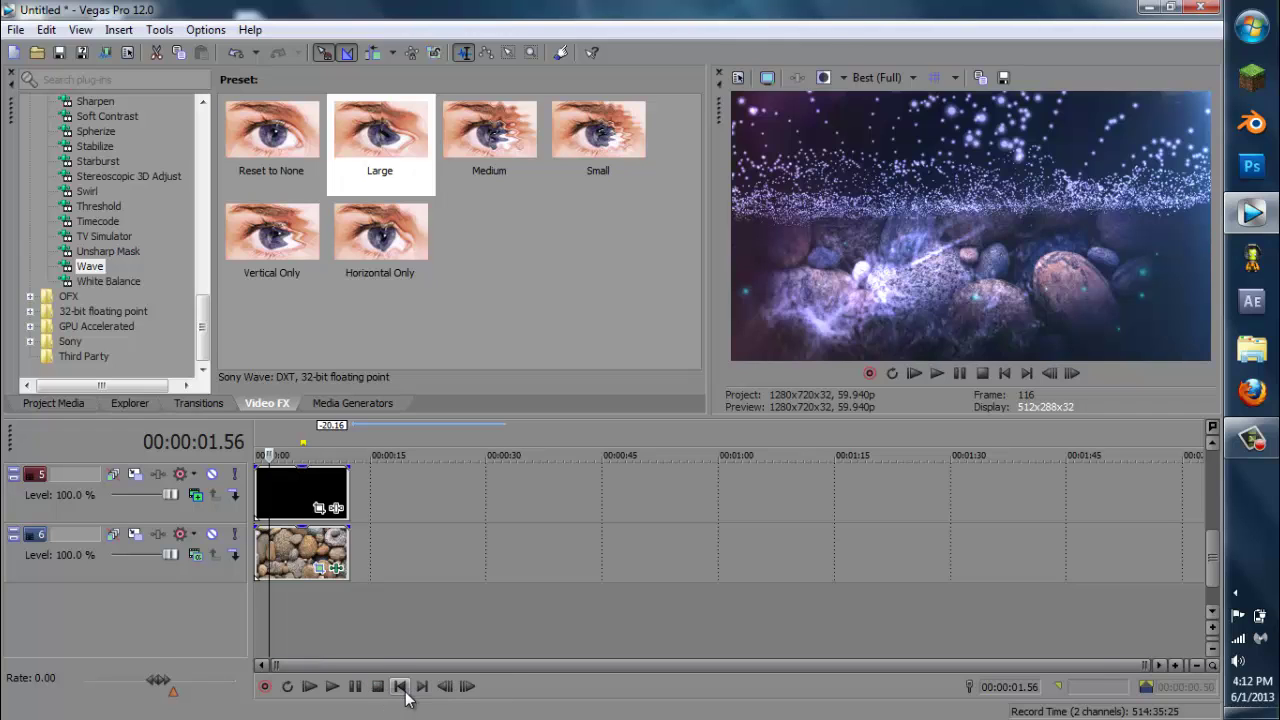
- Lower the video preview quality to Preview (Auto)
click(879, 78)
mouse_move(895, 119)
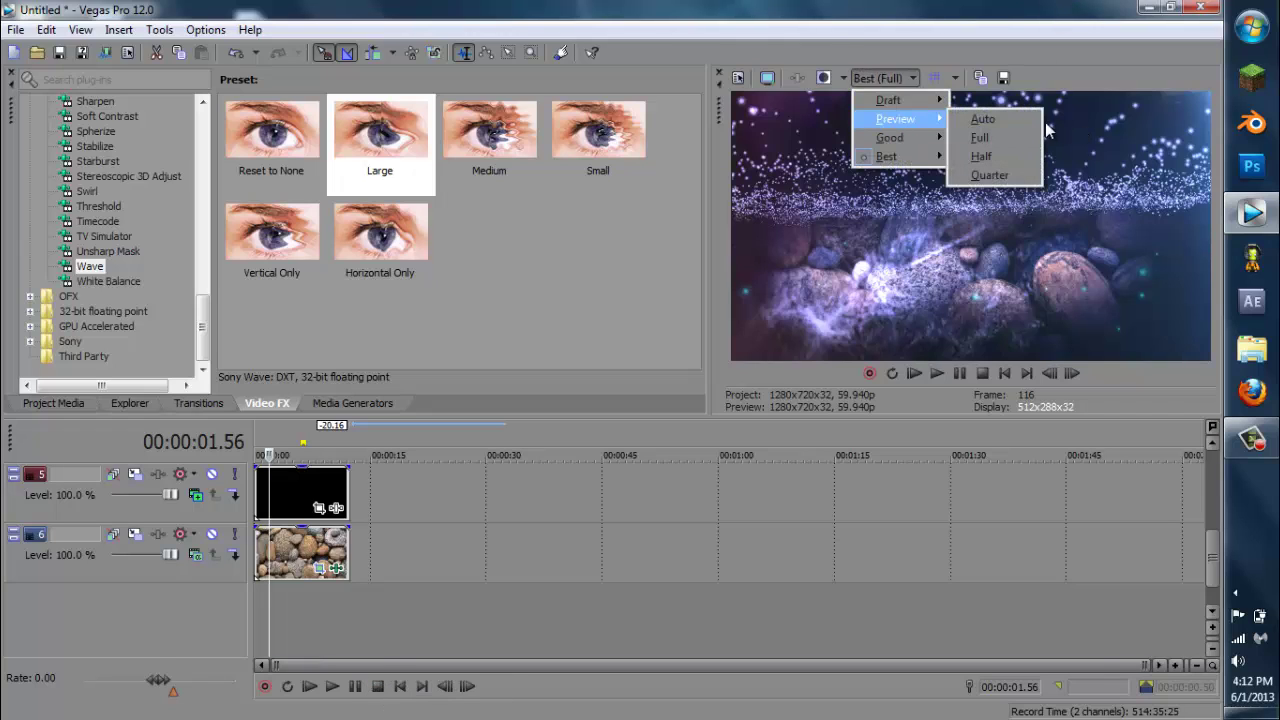
click(1034, 119)
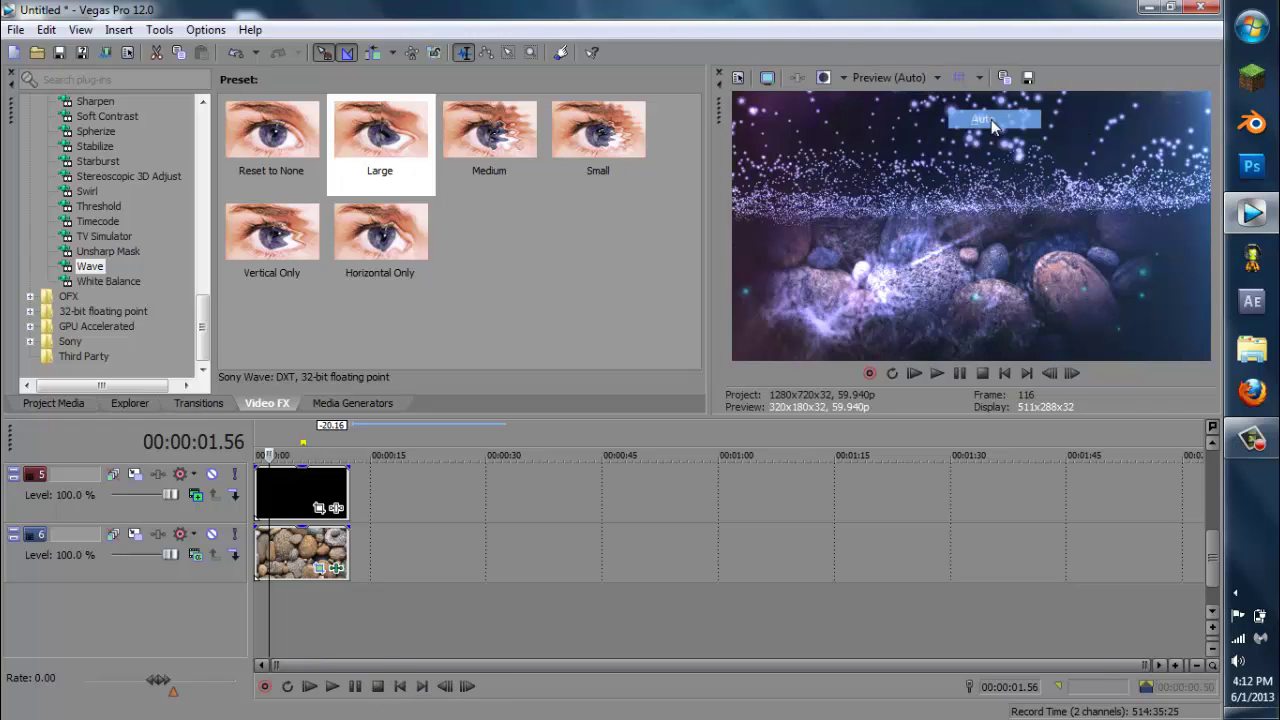
- Play the project from the beginning to check the animated waves on the stone background
click(404, 692)
click(332, 686)
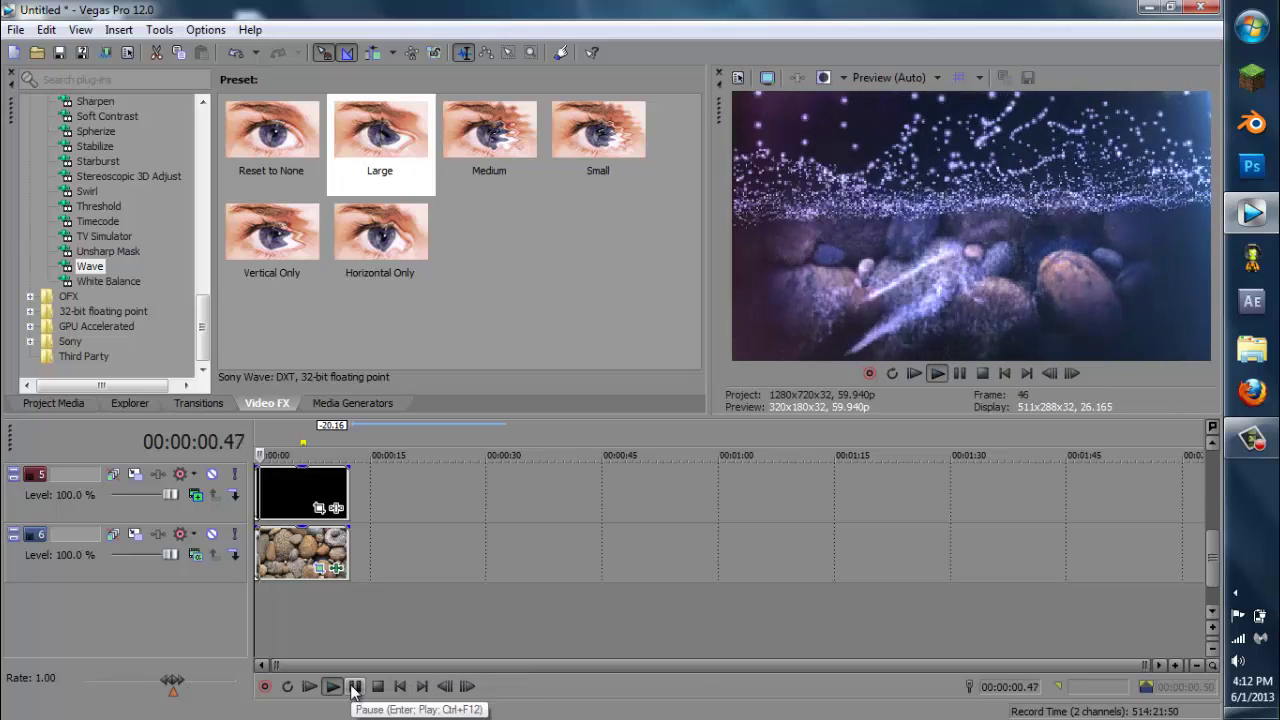
click(374, 690)
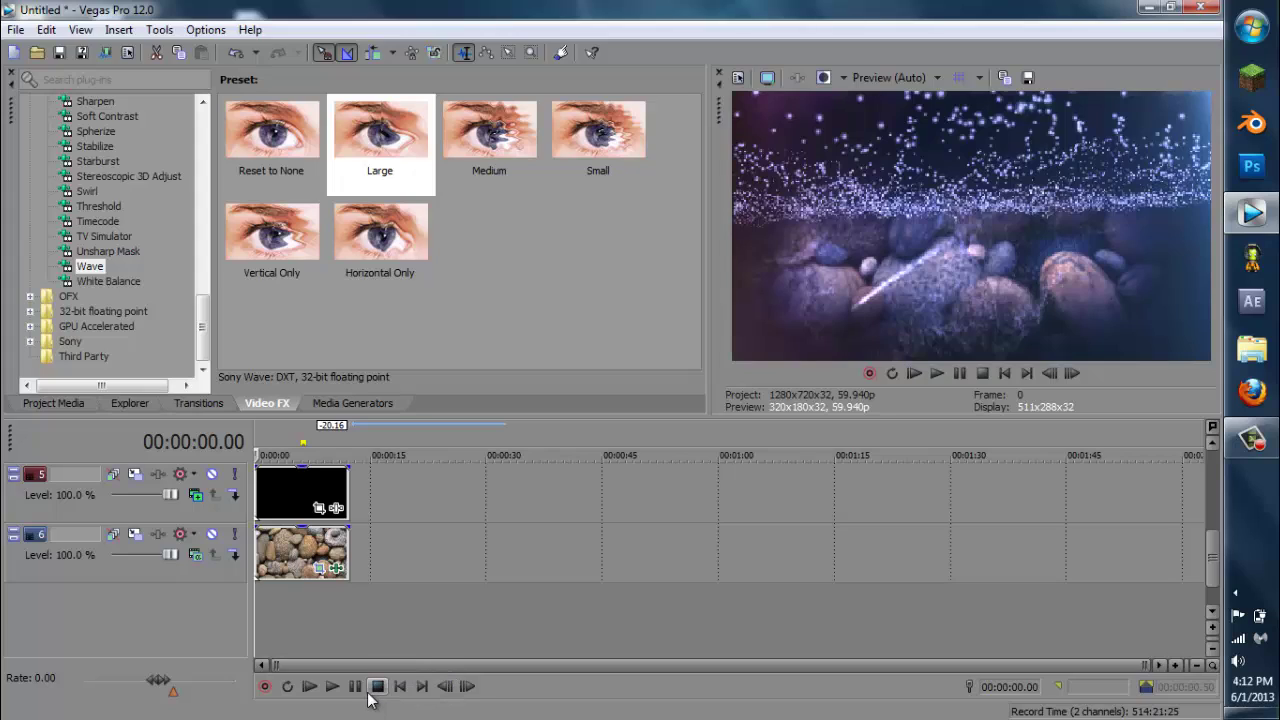
key(space)
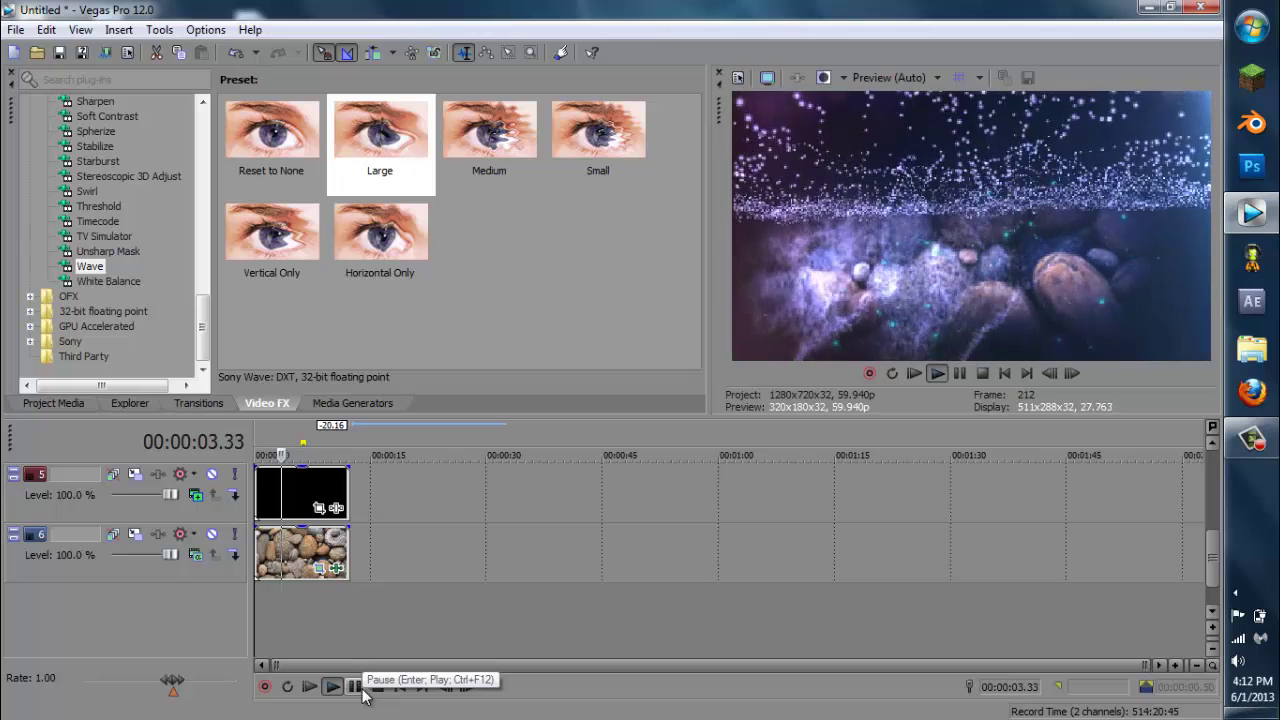
click(358, 688)
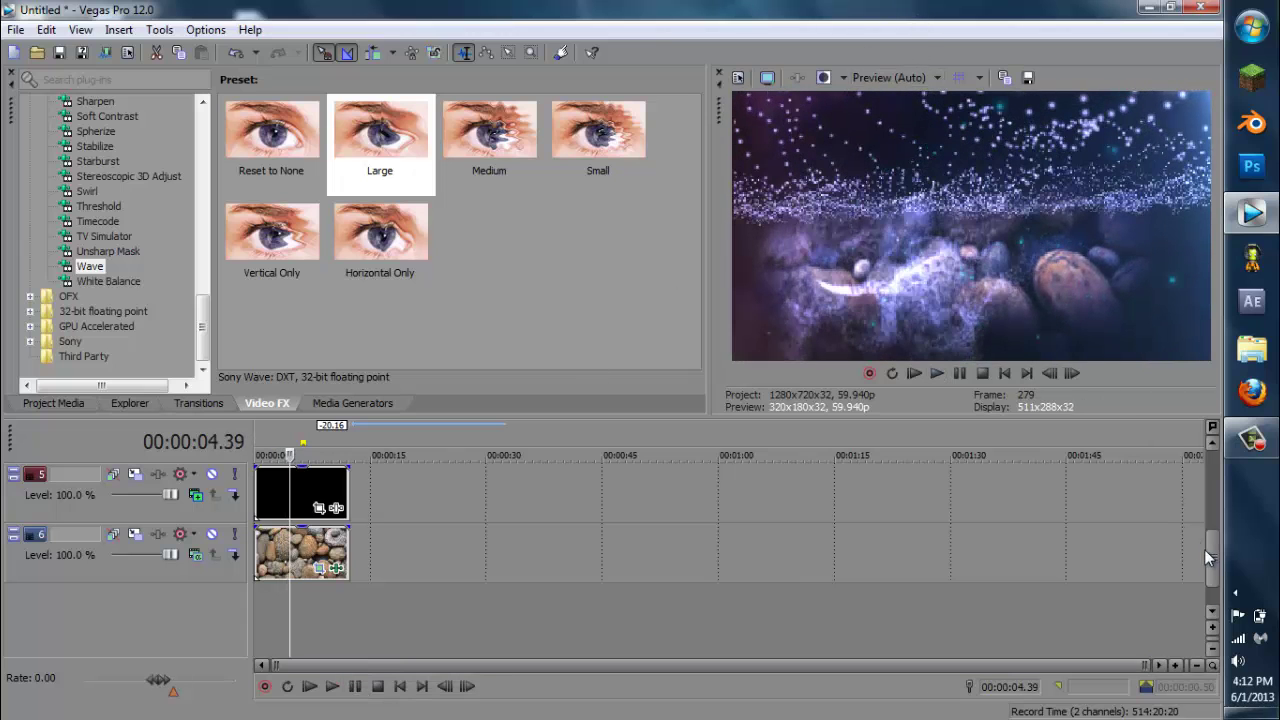
- Insert text media on the empty track 3 and replace its sample text with "TheDigitalRhino"
drag(1205, 551, 1204, 490)
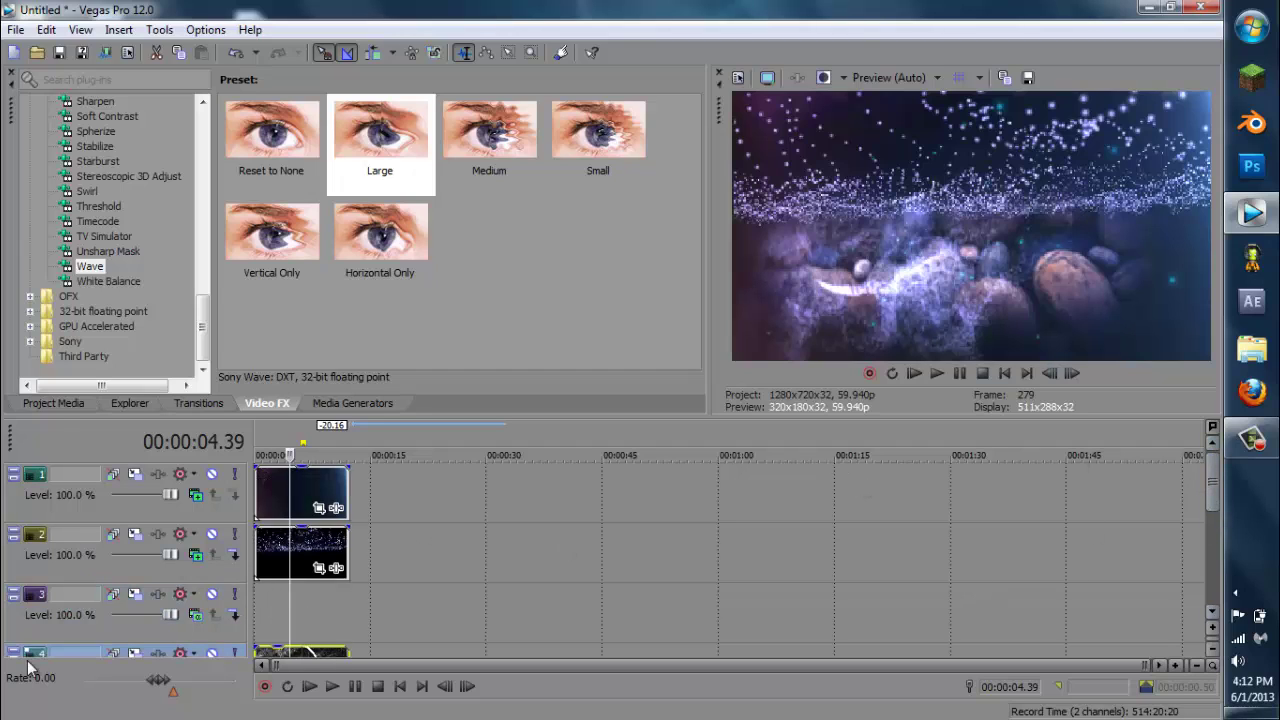
click(60, 638)
right_click(262, 607)
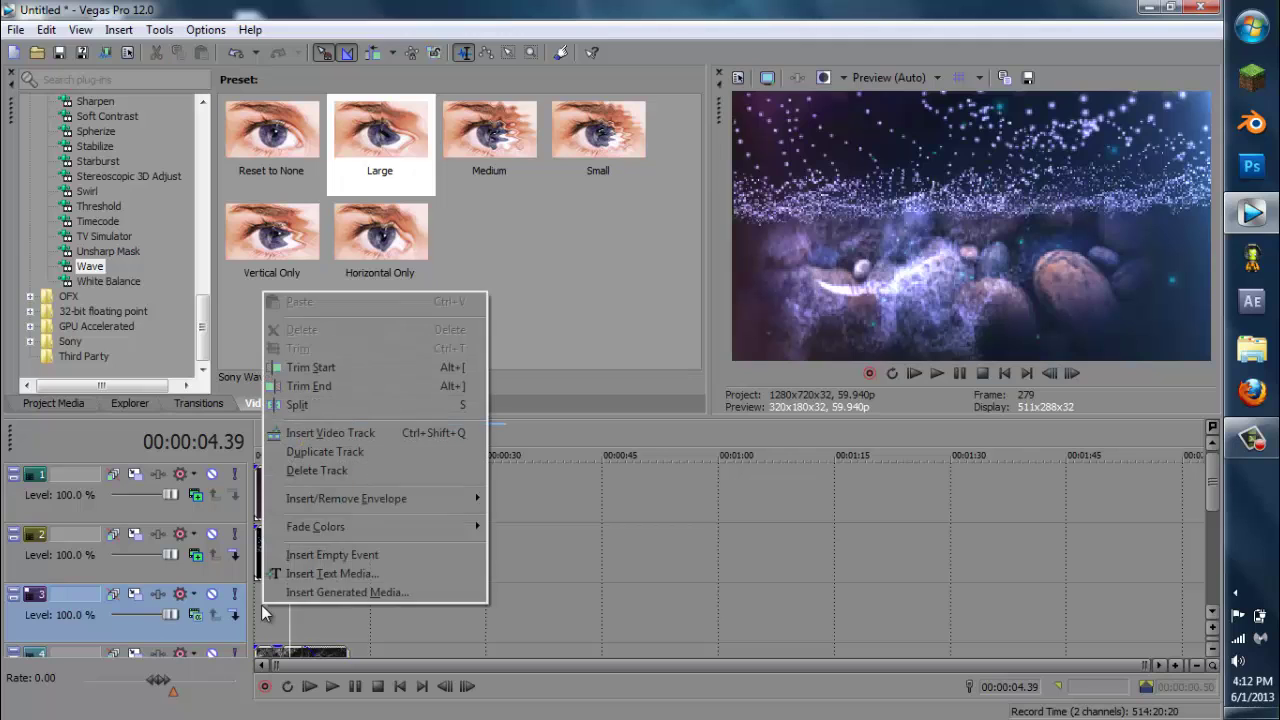
click(317, 573)
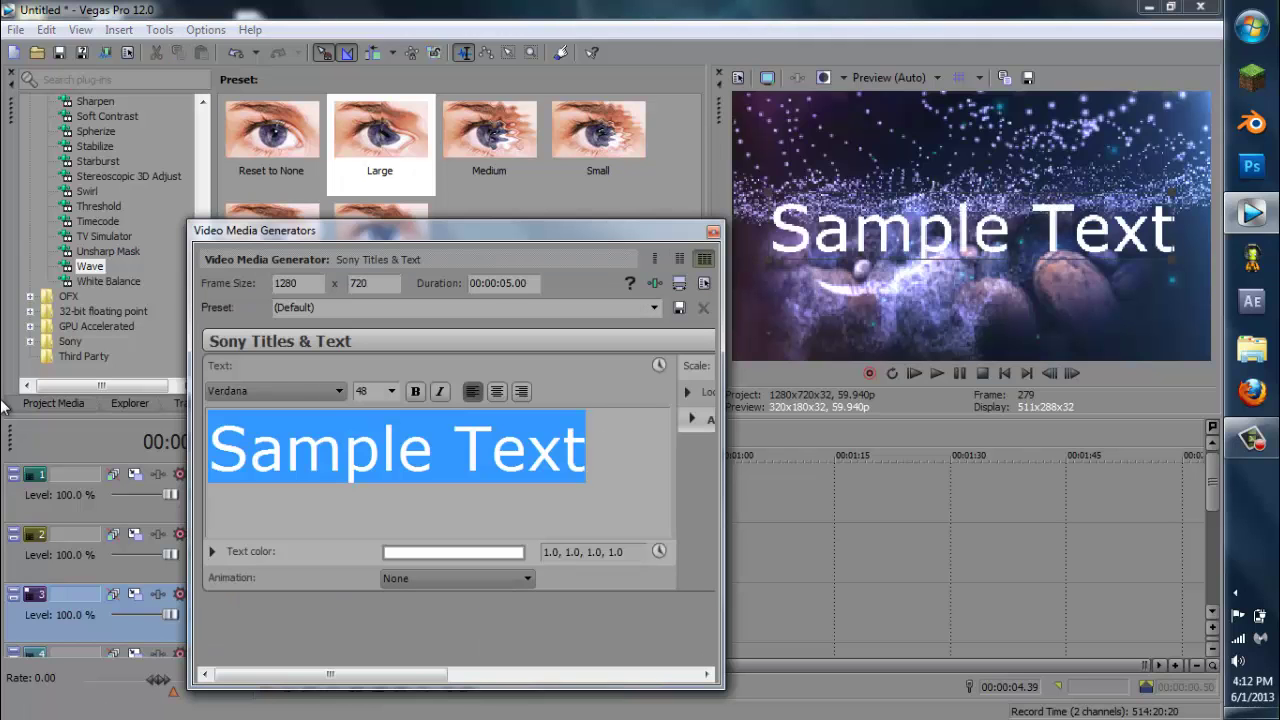
key(Delete)
text(Di)
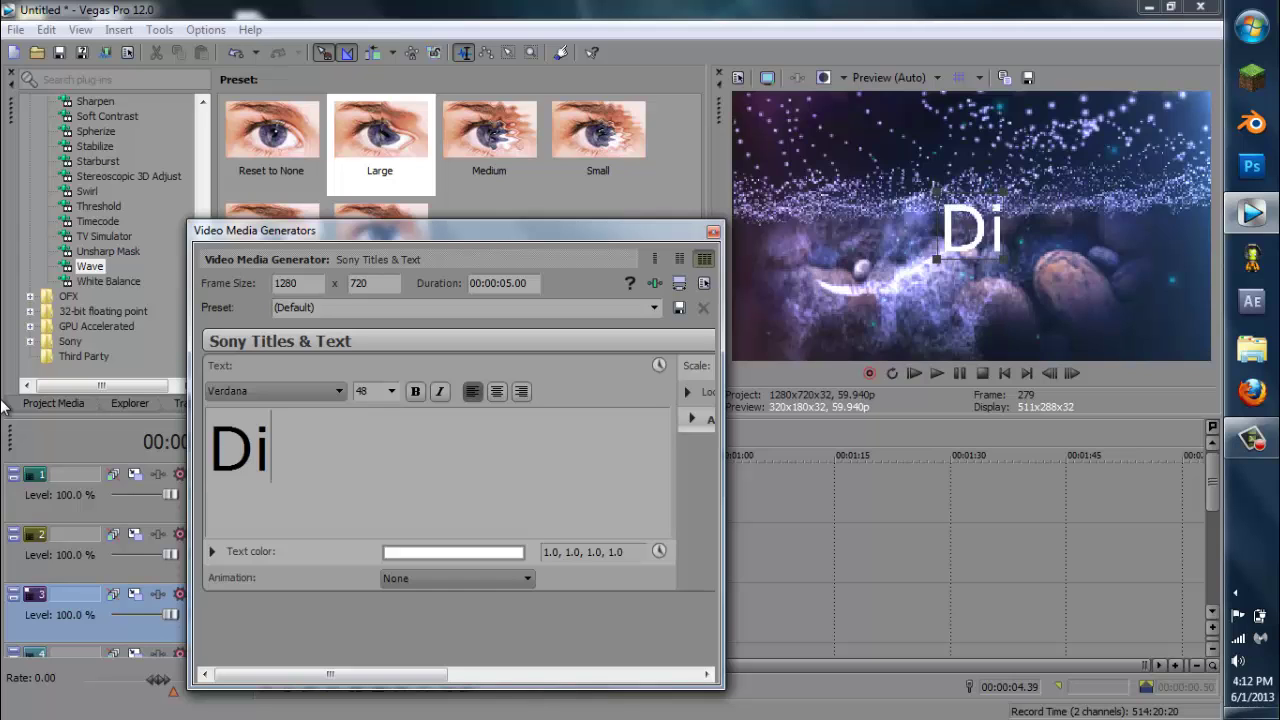
key(BackSpace)
key(BackSpace)
text(TheD)
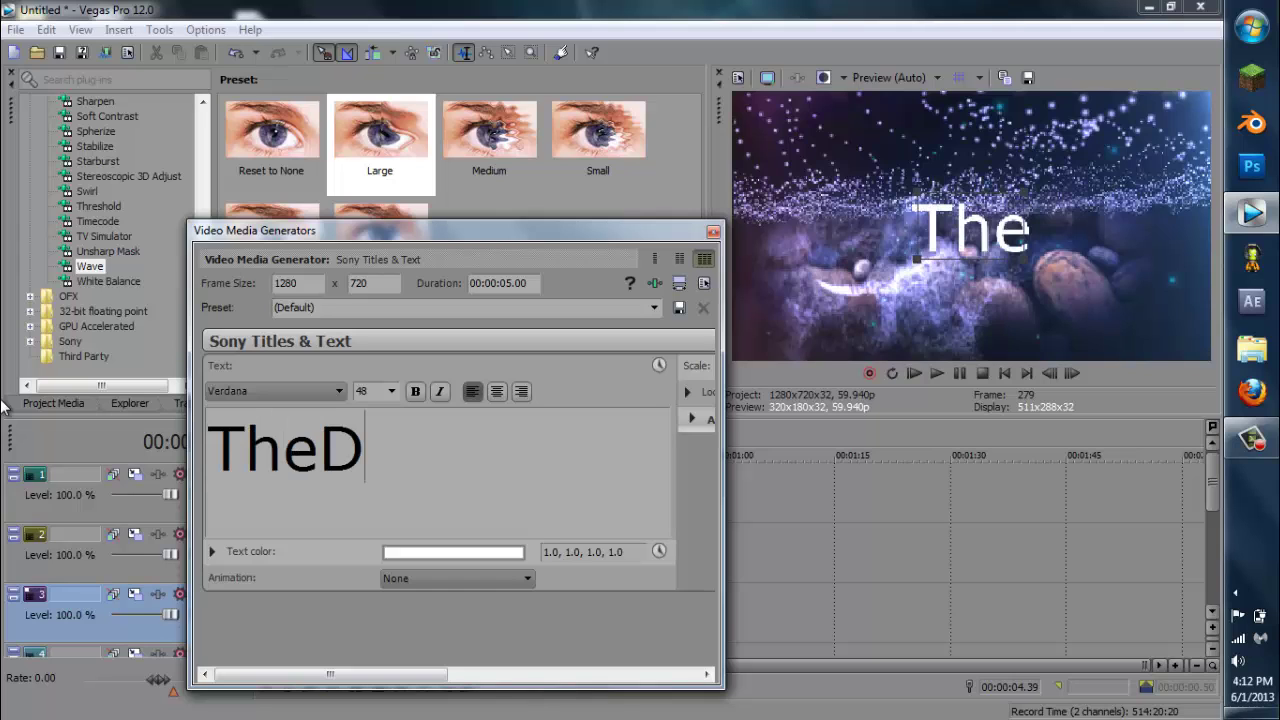
text(igita)
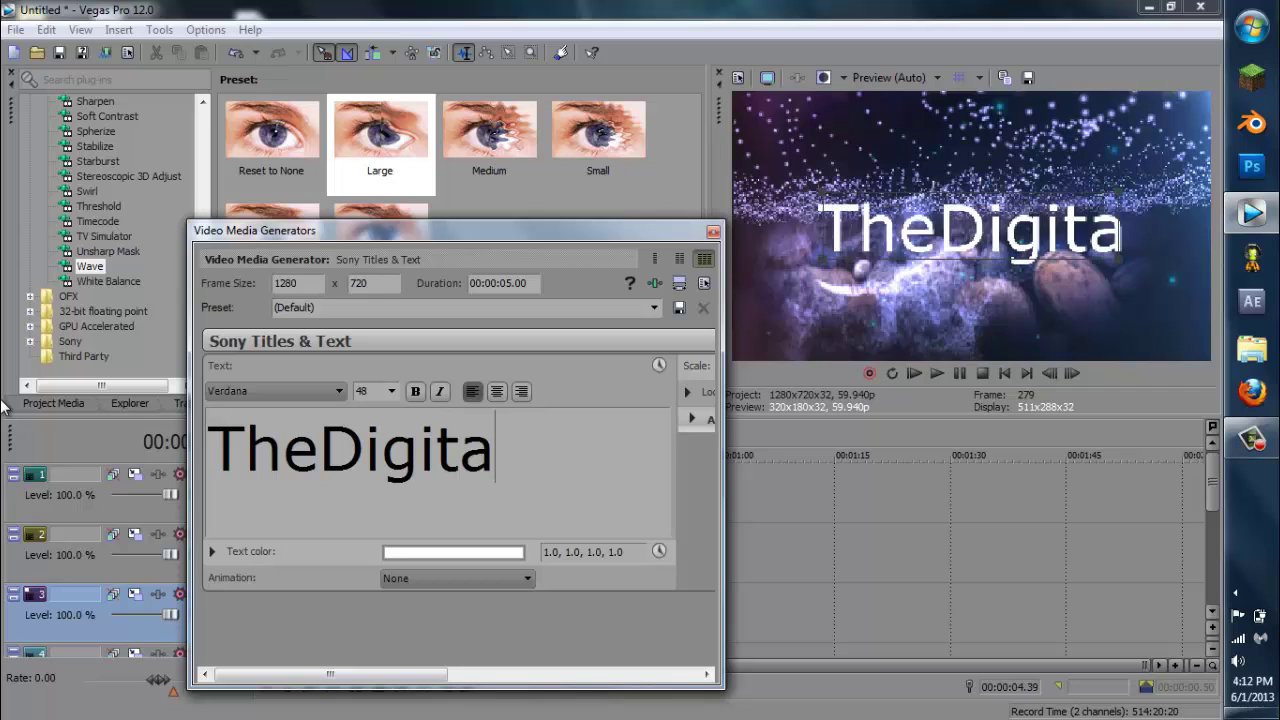
text(lRhino)
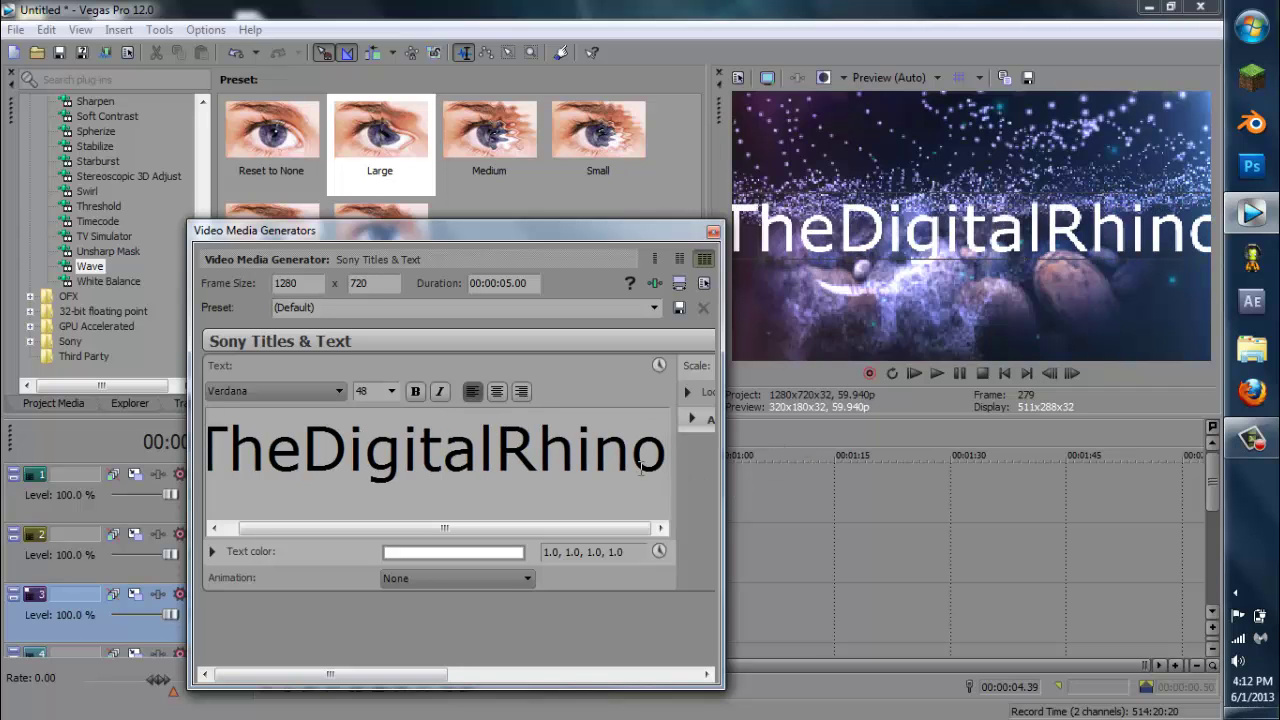
- Set the font size of the whole "TheDigitalRhino" title to 14
drag(648, 456, 208, 455)
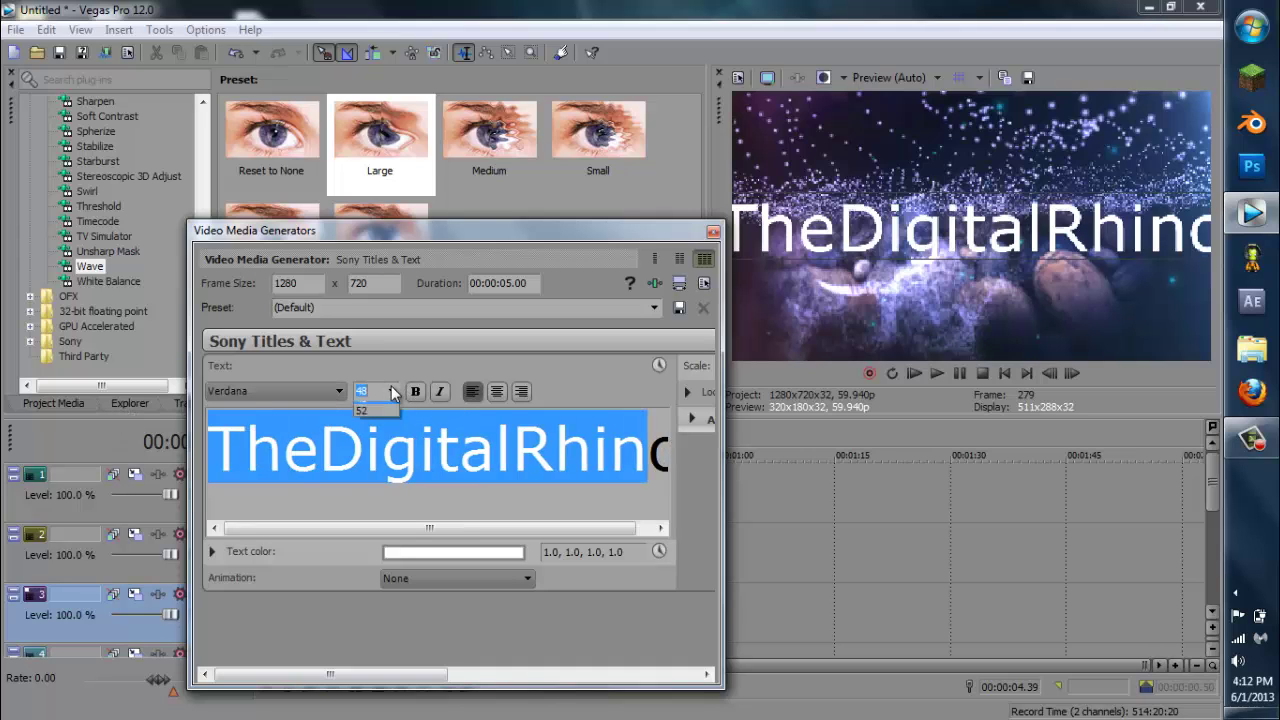
click(391, 388)
click(378, 471)
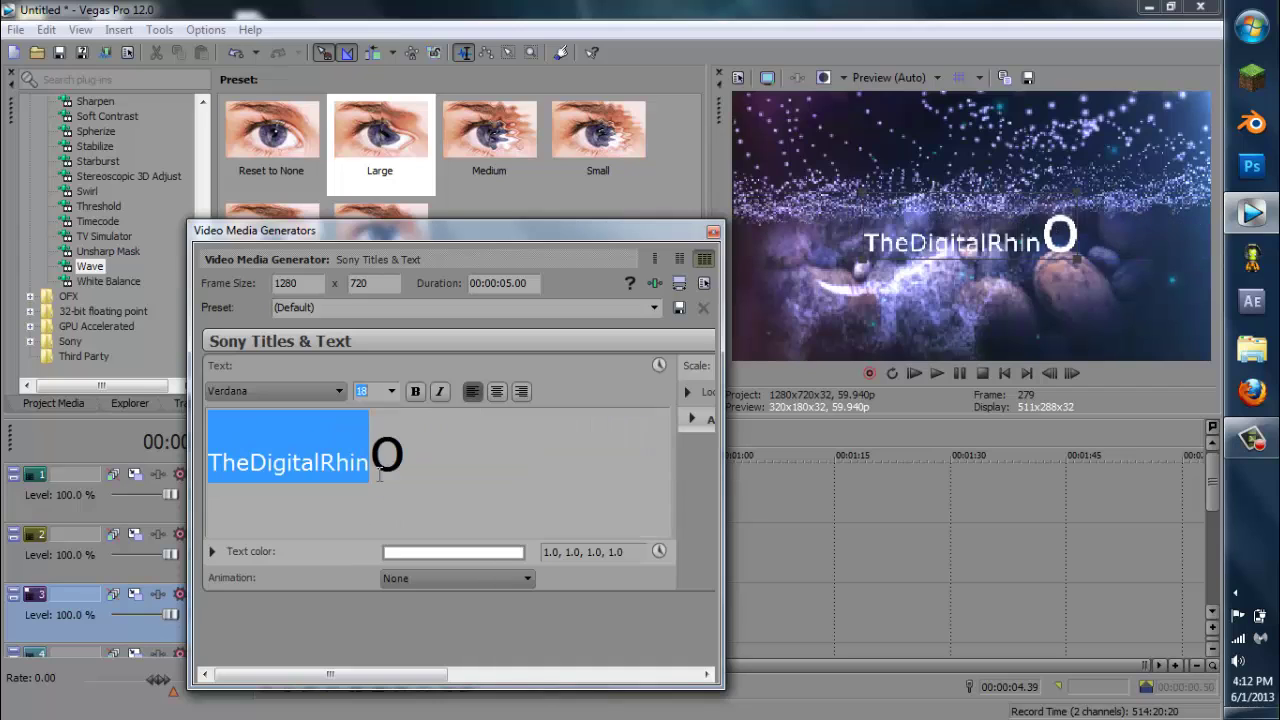
drag(443, 444, 185, 450)
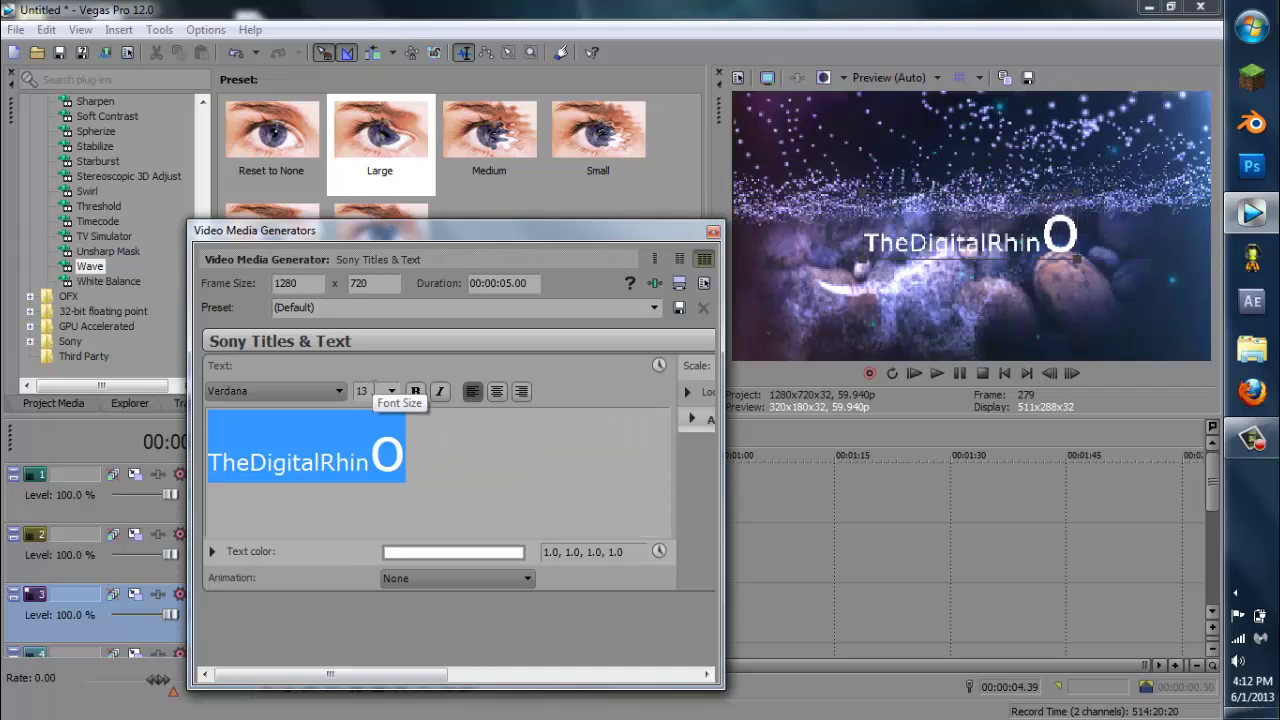
click(390, 391)
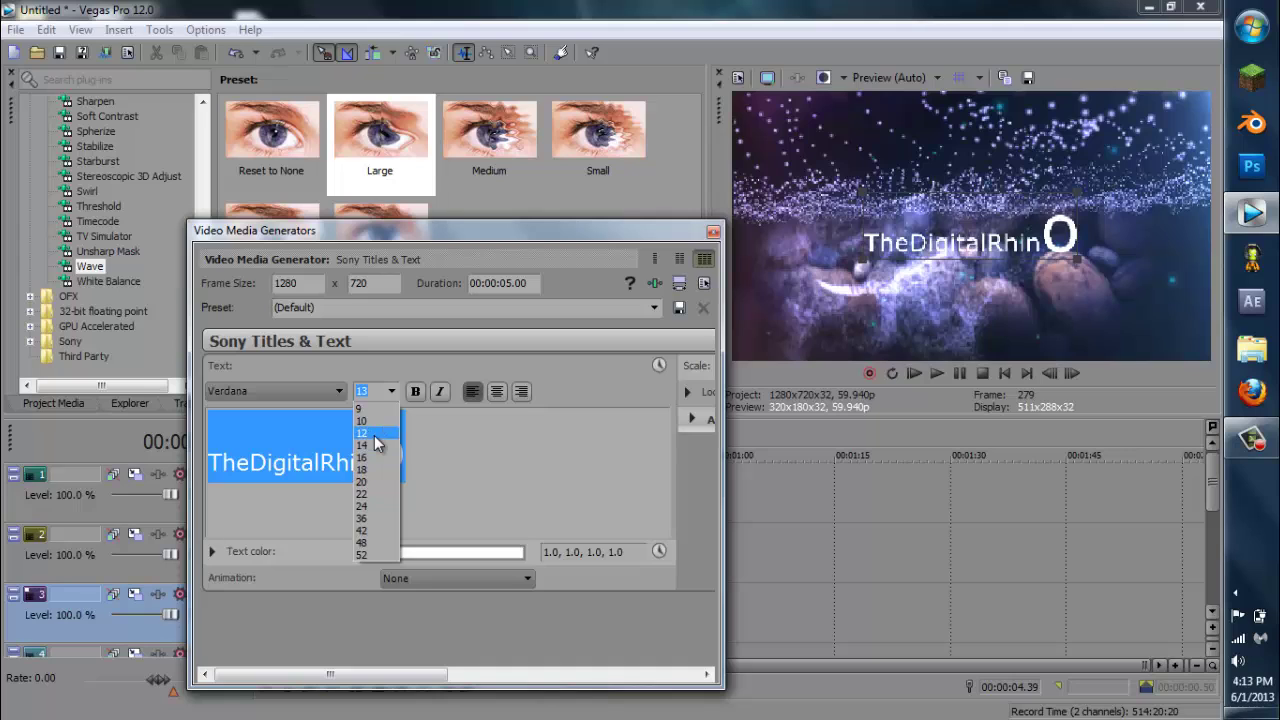
click(377, 431)
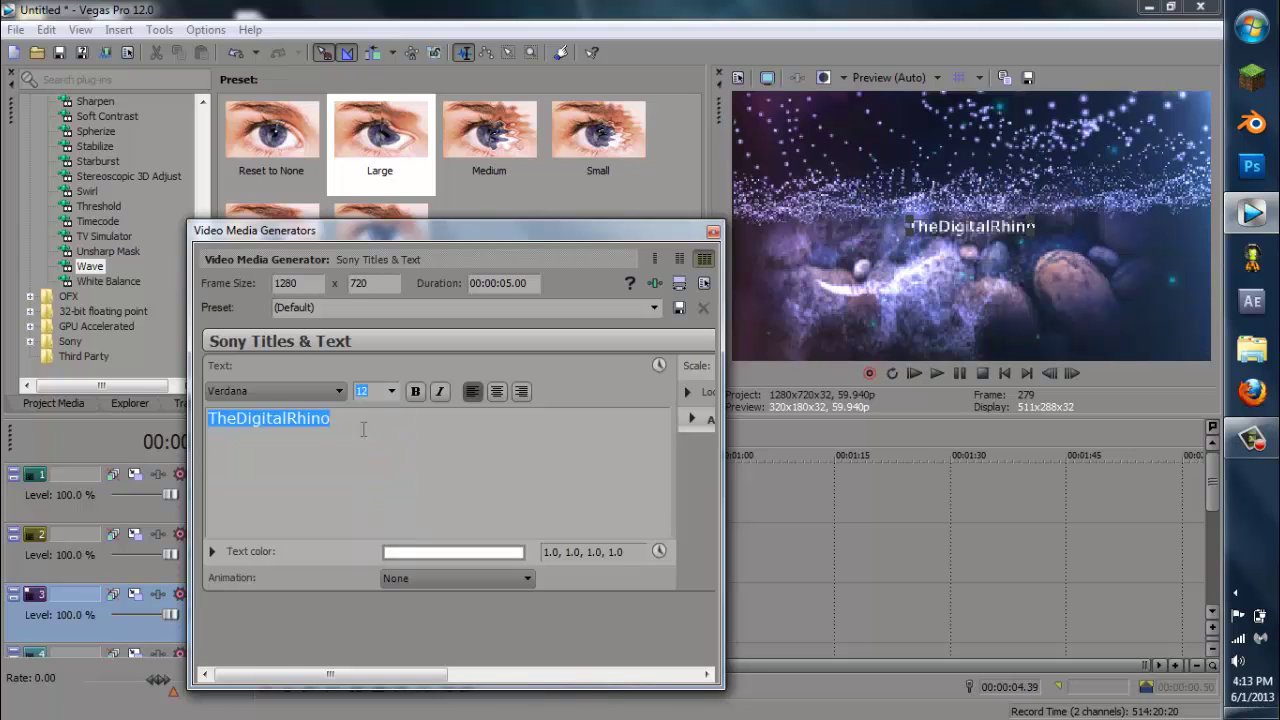
click(391, 393)
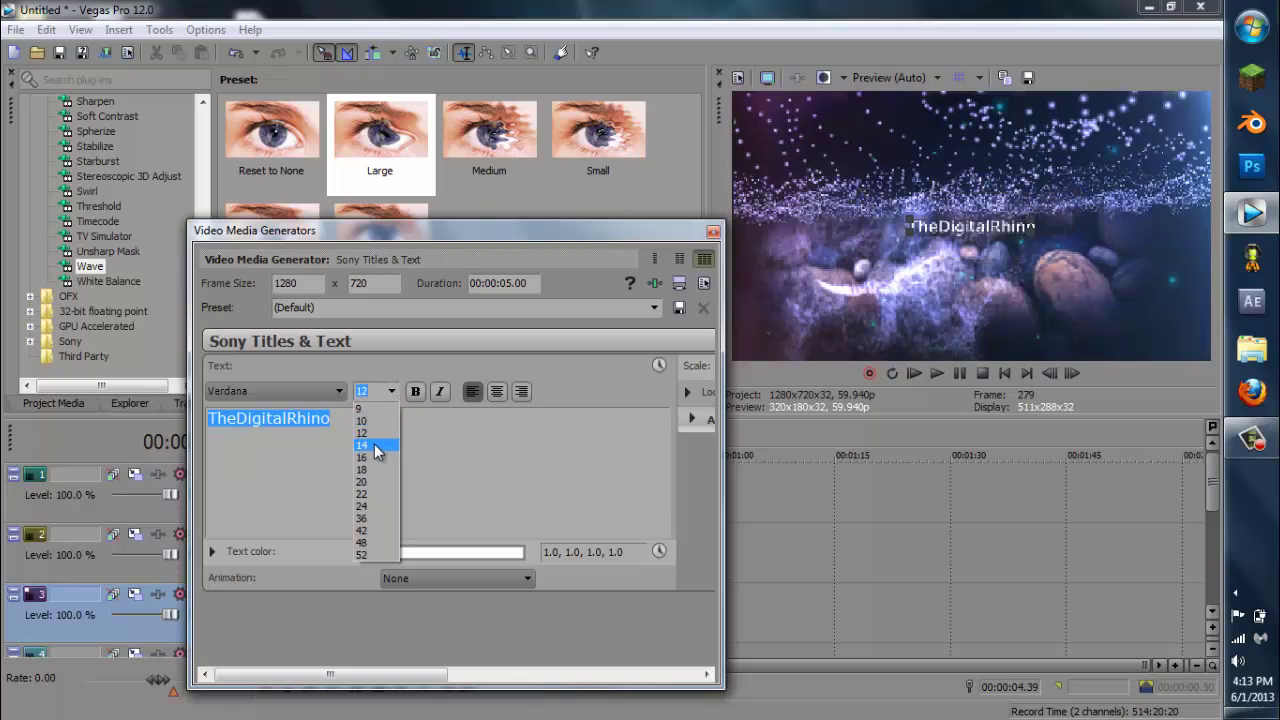
click(377, 446)
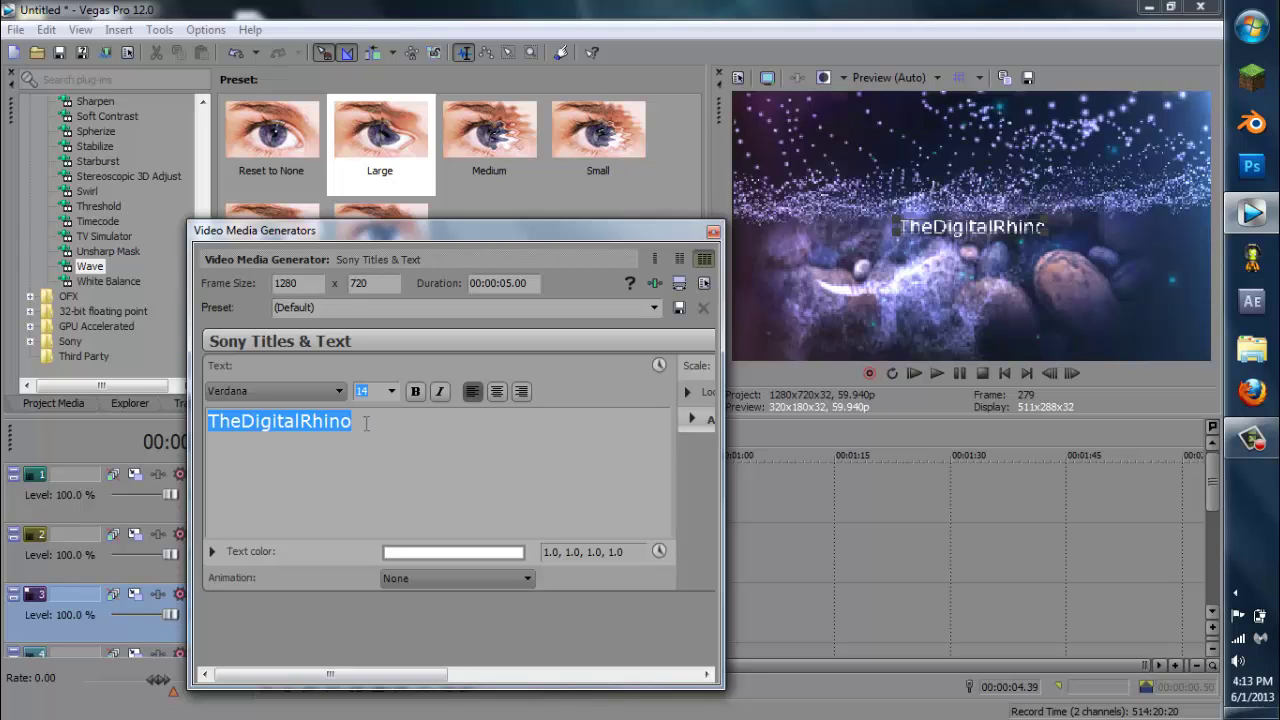
- Enlarge only the final "o" of the title to font size 22
click(359, 423)
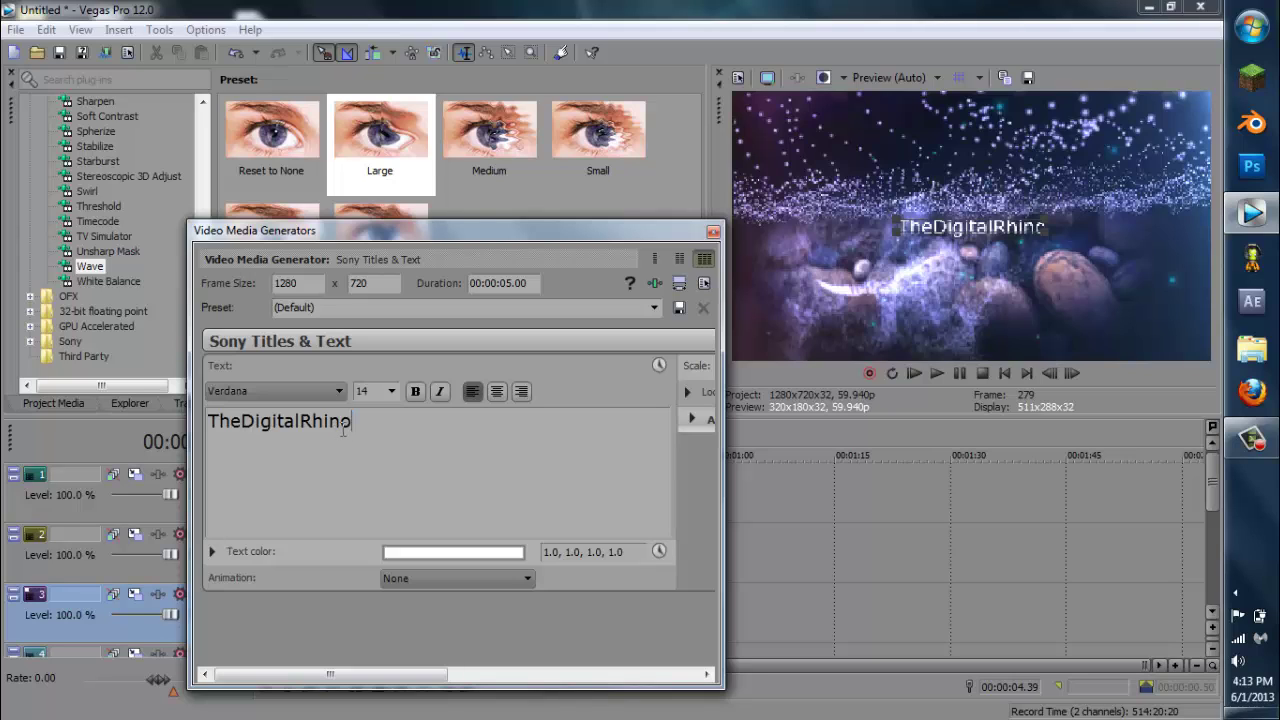
double_click(349, 425)
click(352, 421)
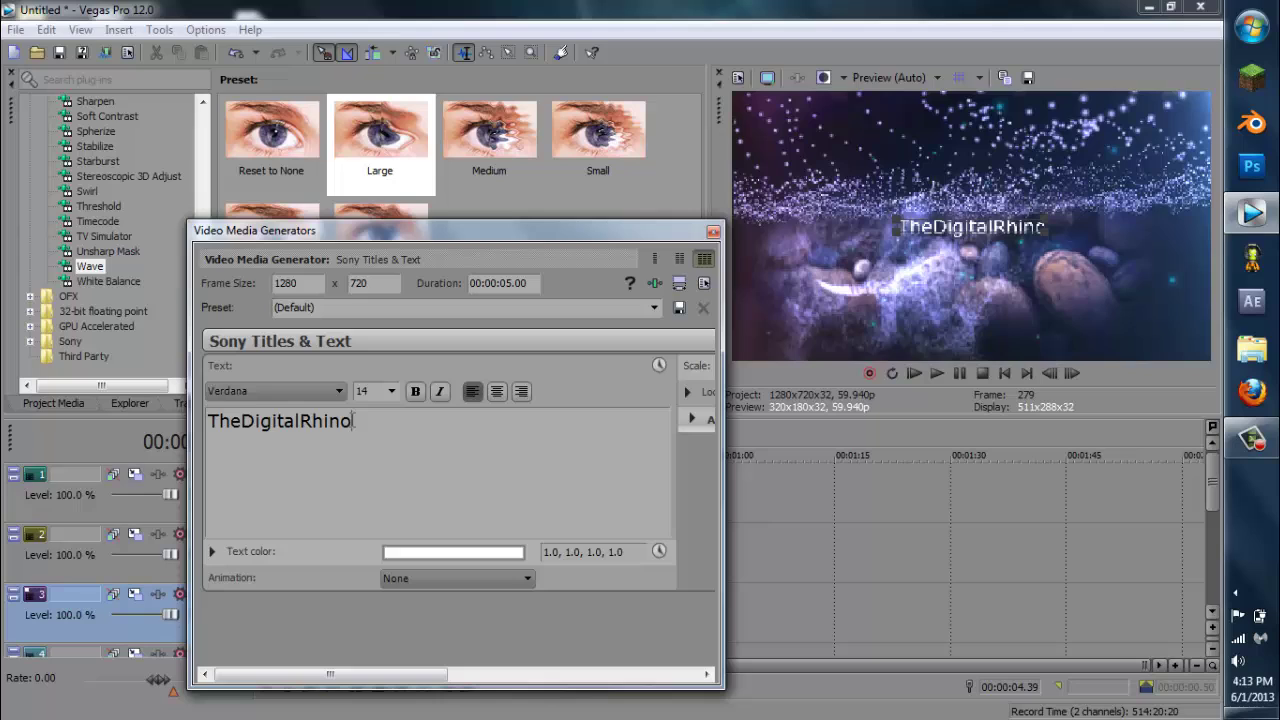
double_click(345, 423)
click(343, 424)
click(390, 392)
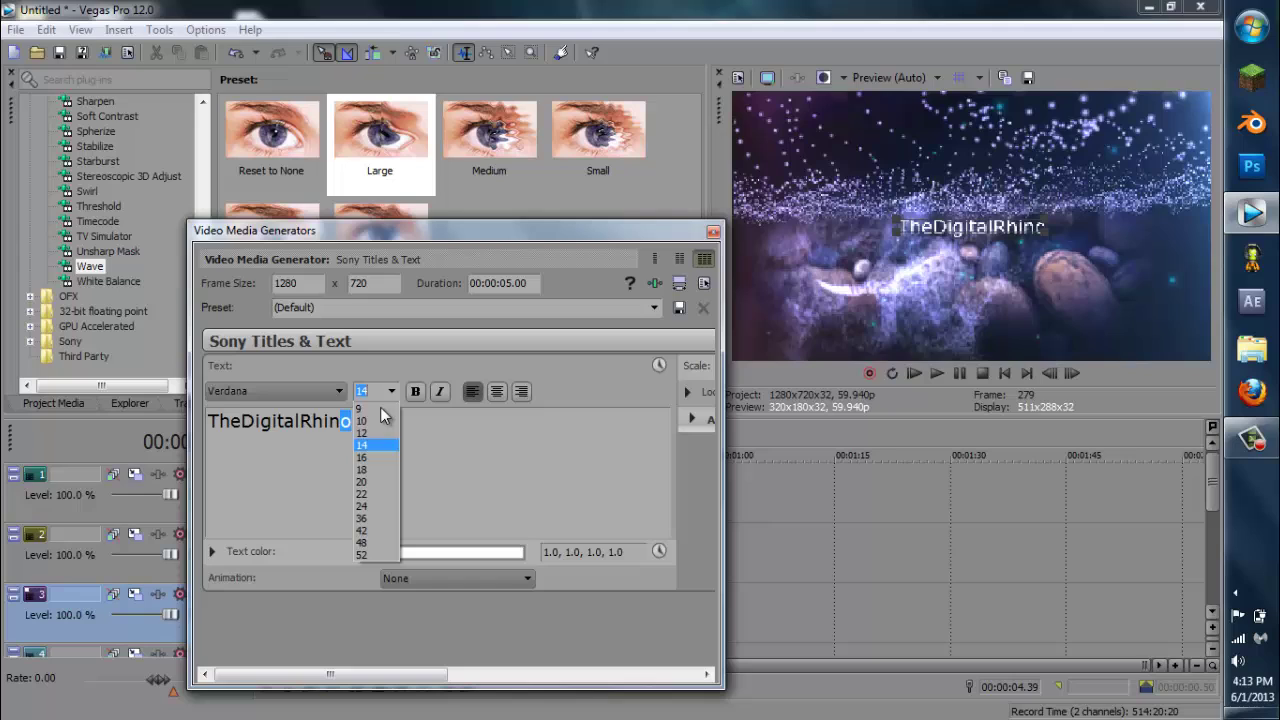
click(366, 495)
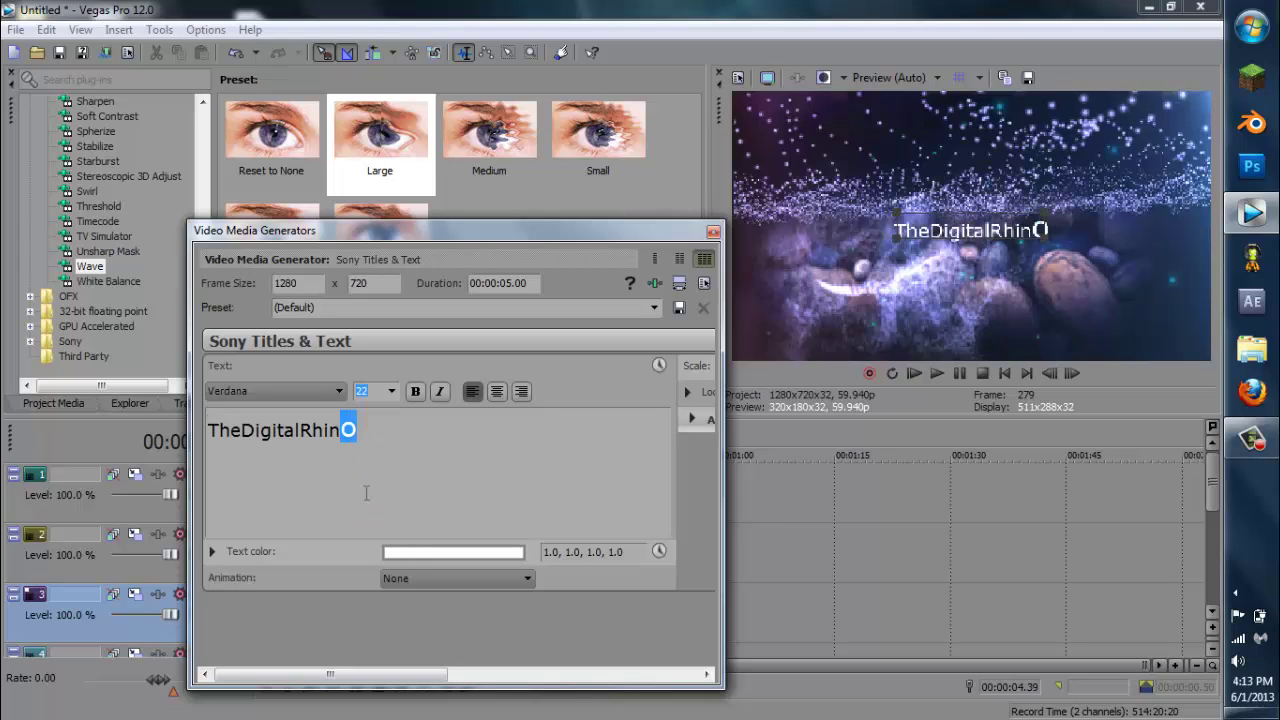
click(378, 487)
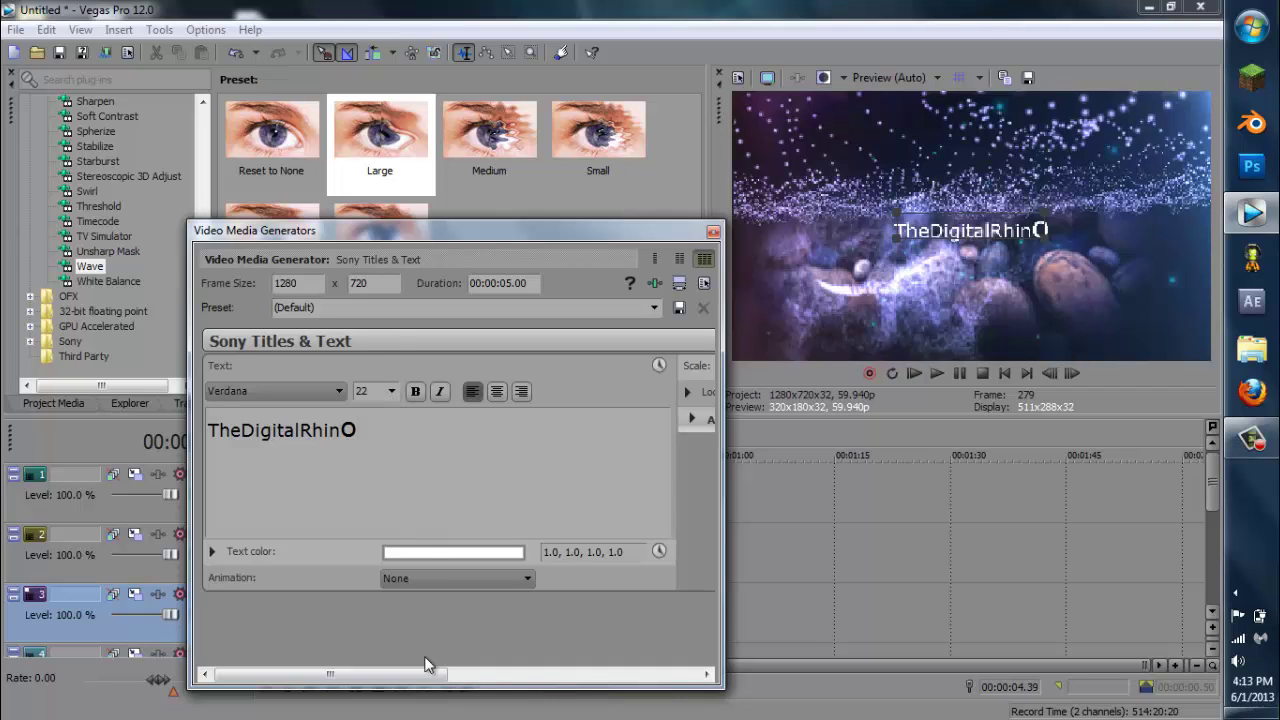
- Move the title down, keeping it horizontally centred, to location 0.50, 0.30
drag(424, 675, 592, 633)
click(270, 392)
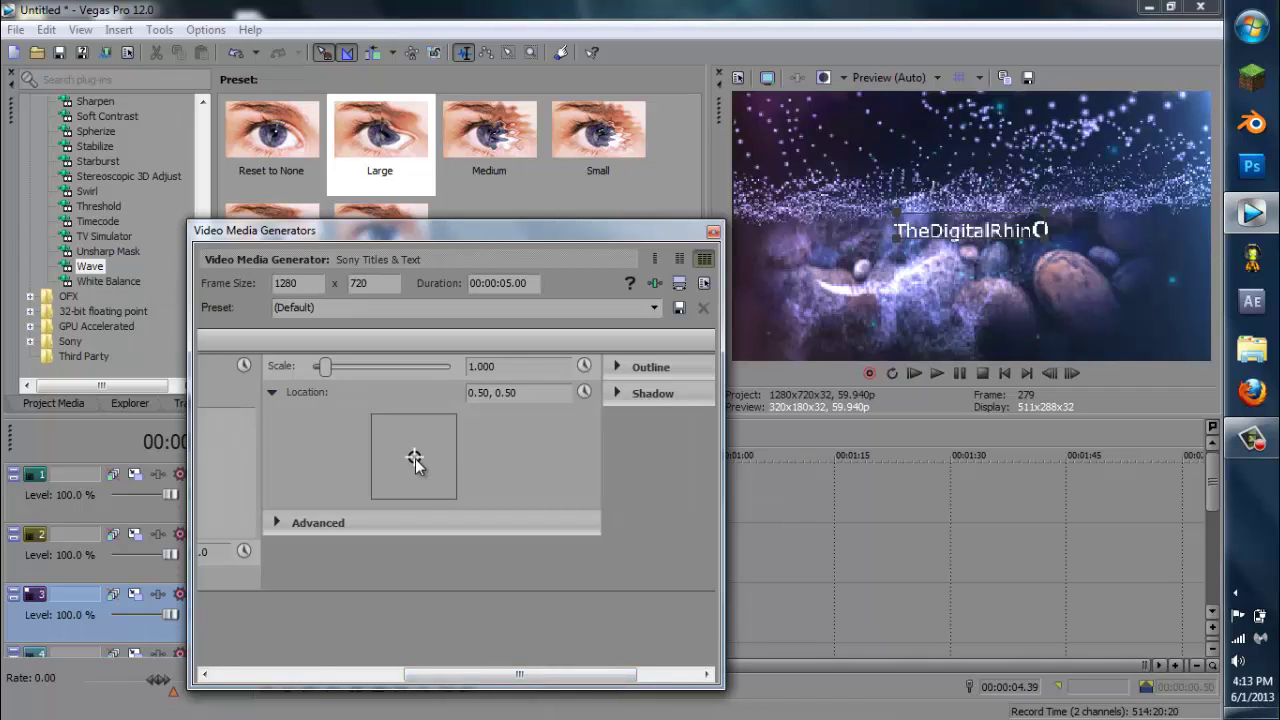
click(415, 458)
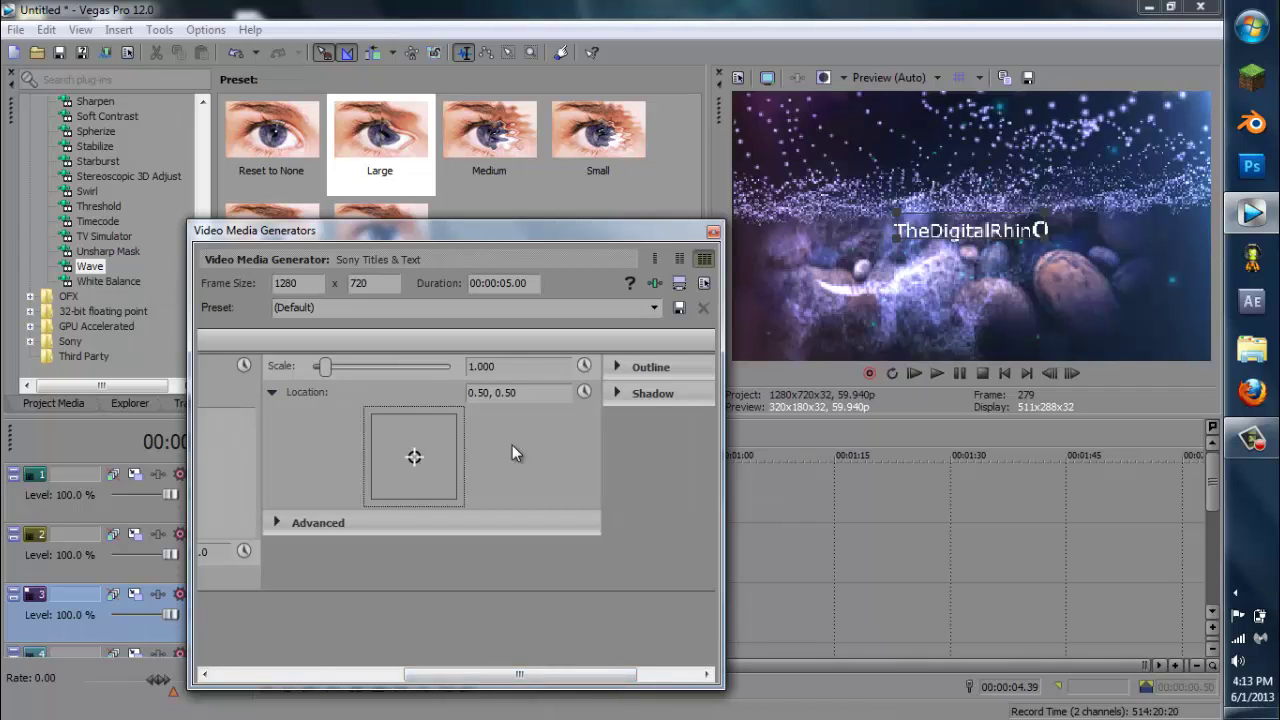
key(Down)
key(Down)
key(Down)
key(Down)
key(Down)
key(Down)
key(Down)
key(Down)
key(Down)
key(Down)
key(Down)
key(Down)
key(Down)
key(Down)
key(Down)
key(Down)
key(Down)
key(Down)
key(Down)
key(Down)
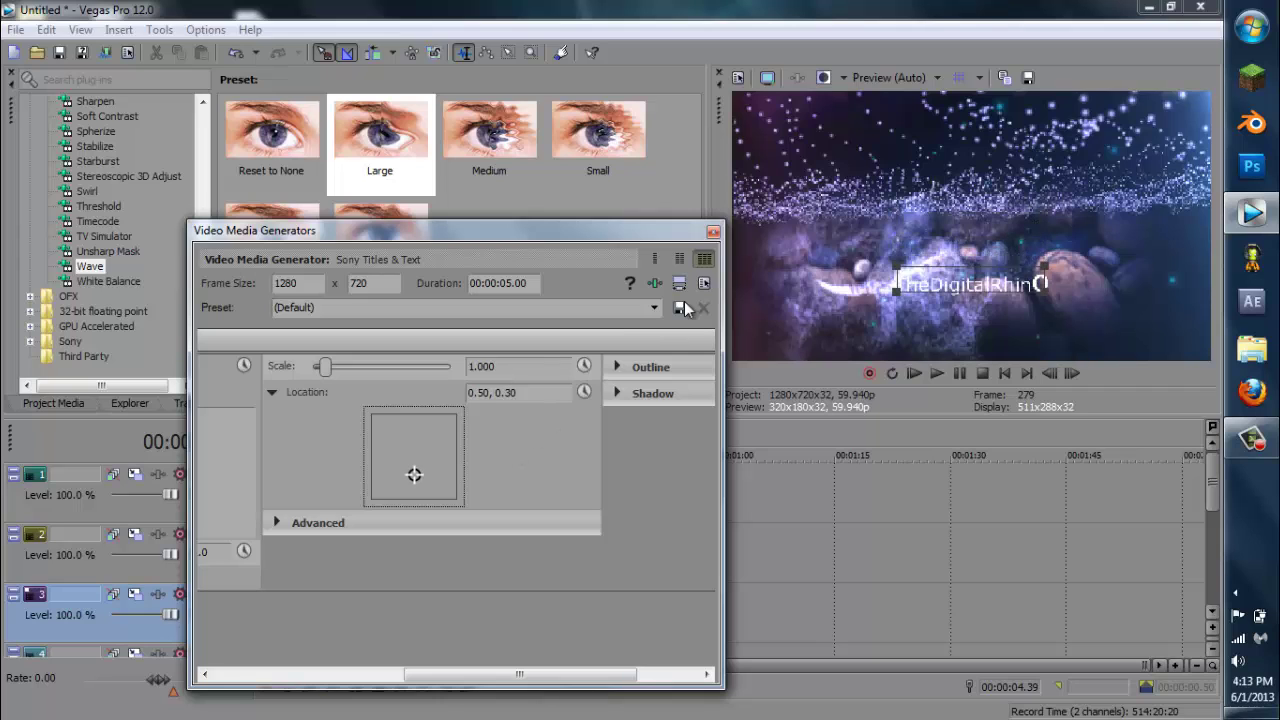
- Change the text color of the "TheDigitalRhino" title to light cyan, 0.32, 1.0, 1.0, 1.0
click(711, 233)
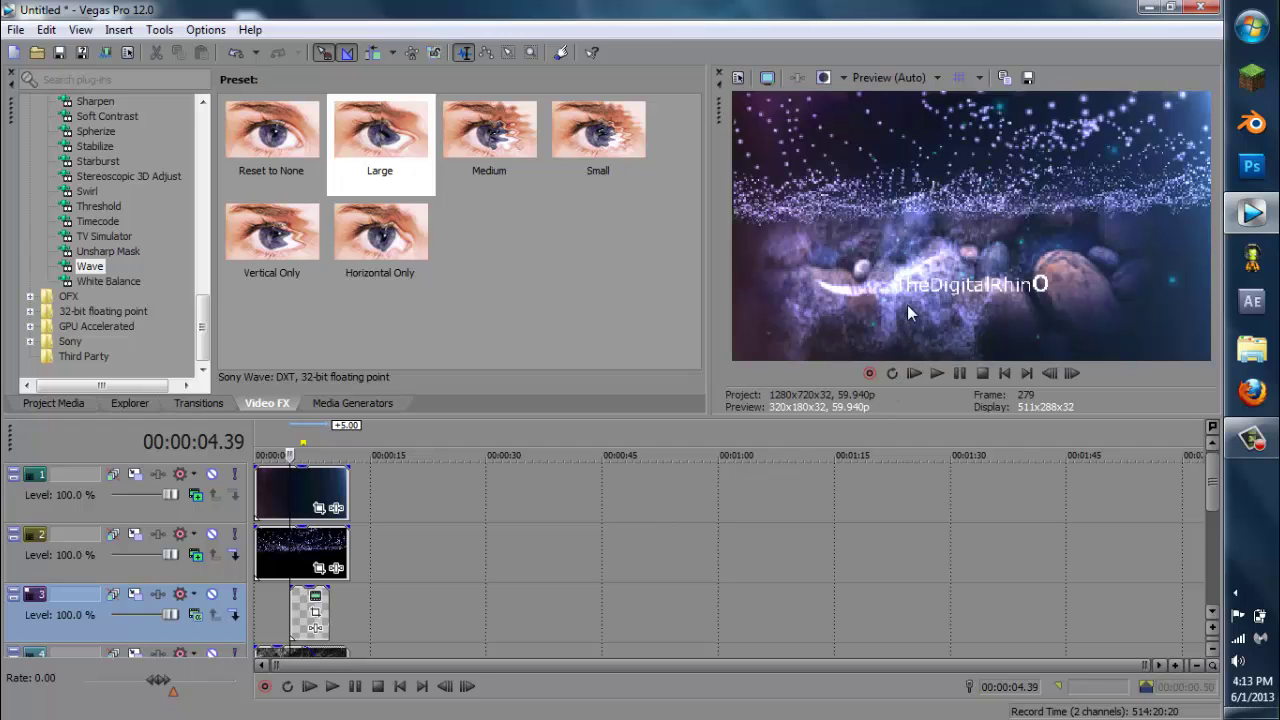
click(310, 612)
right_click(310, 612)
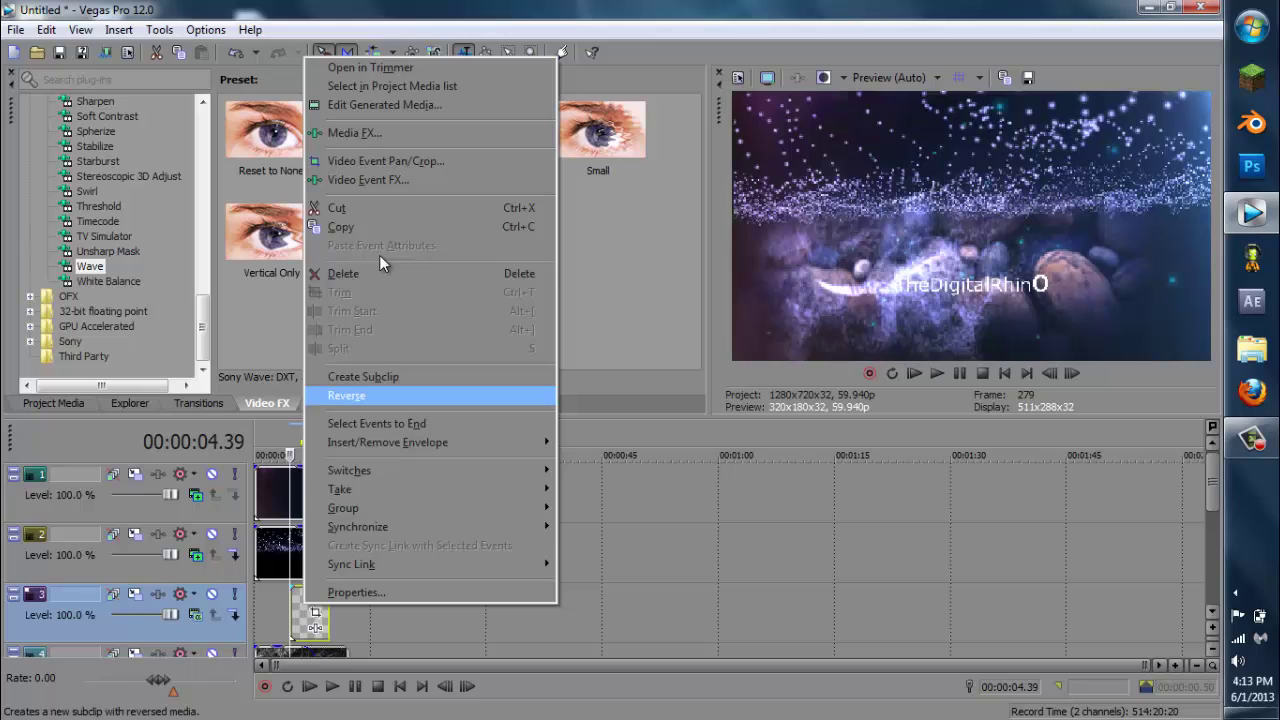
click(394, 104)
drag(394, 675, 429, 670)
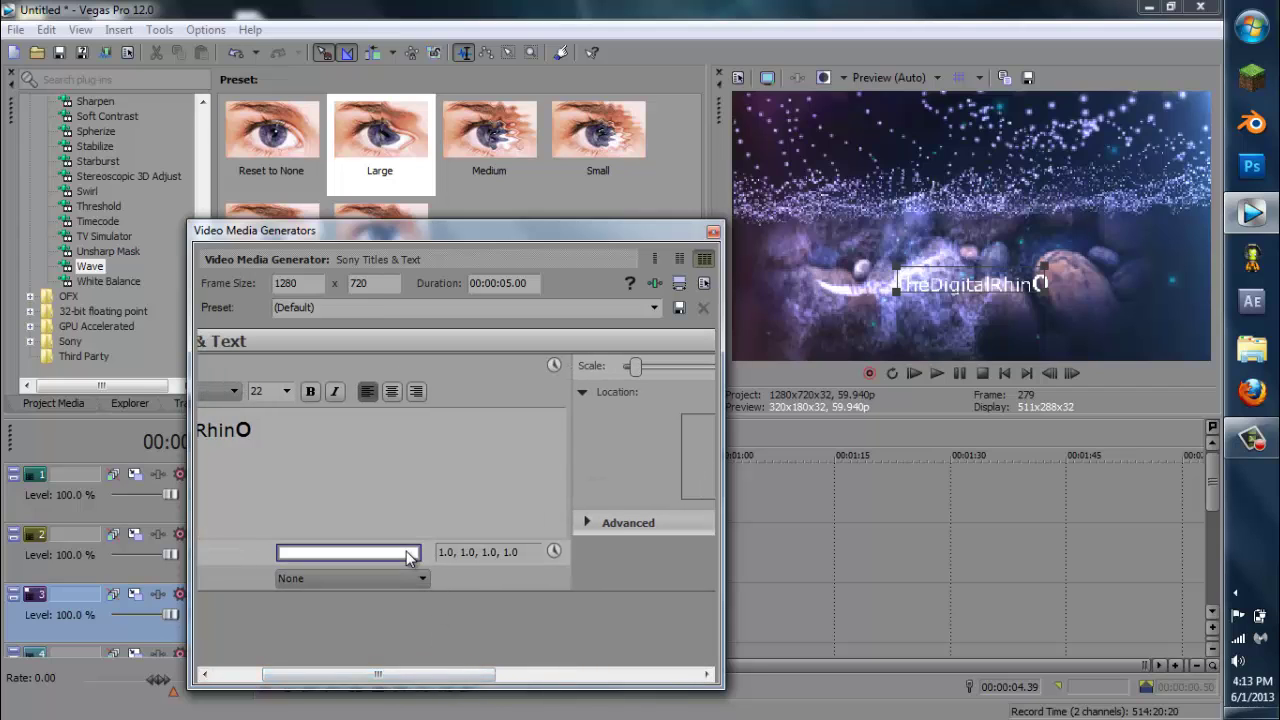
click(406, 551)
click(396, 612)
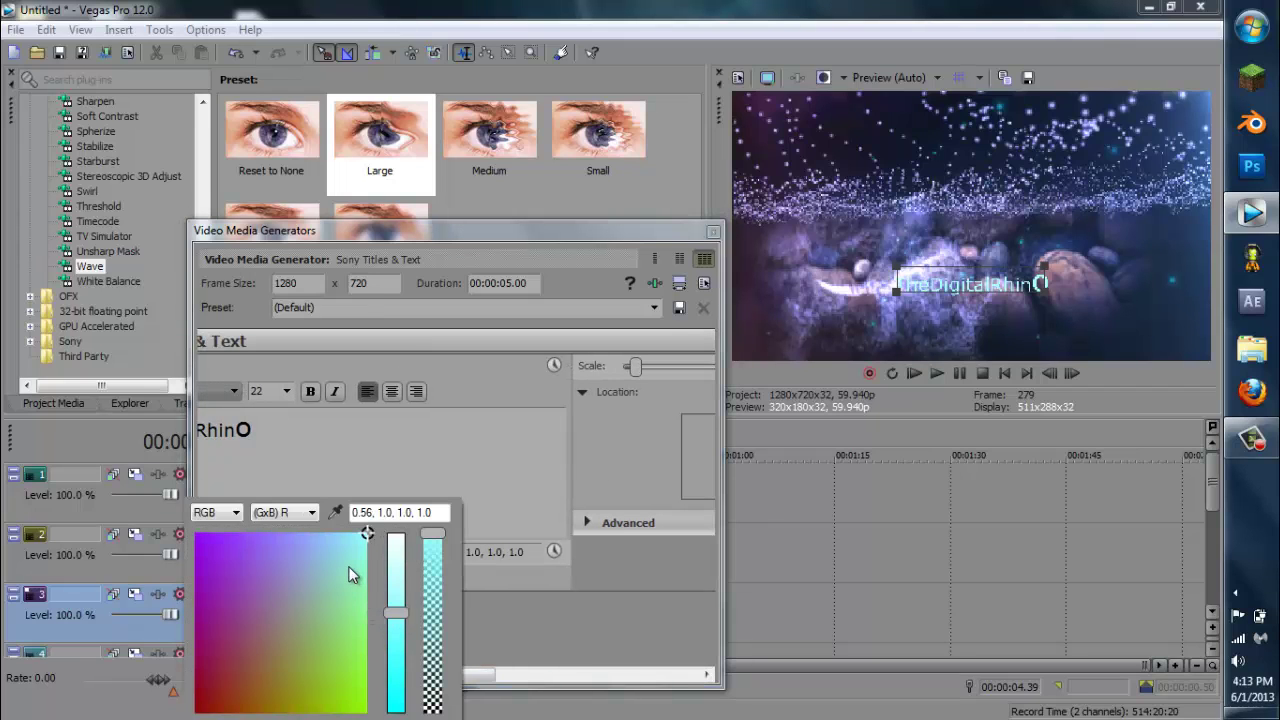
click(396, 635)
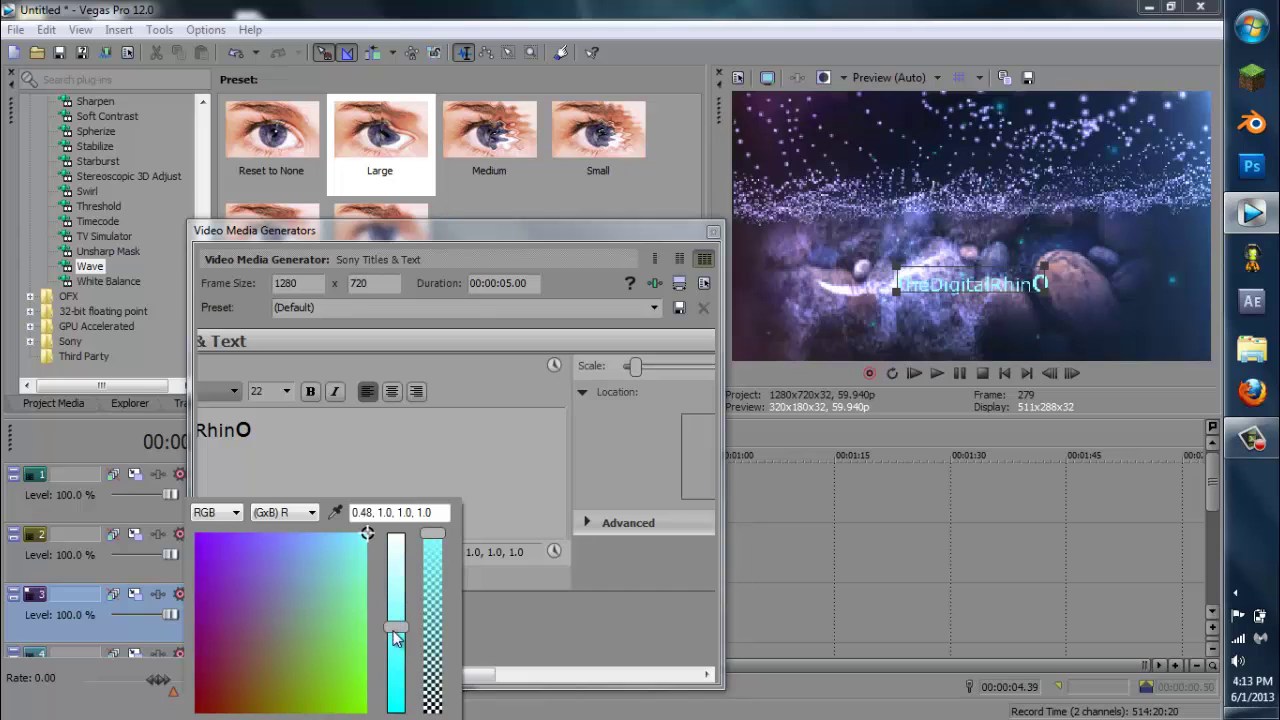
drag(398, 650, 398, 657)
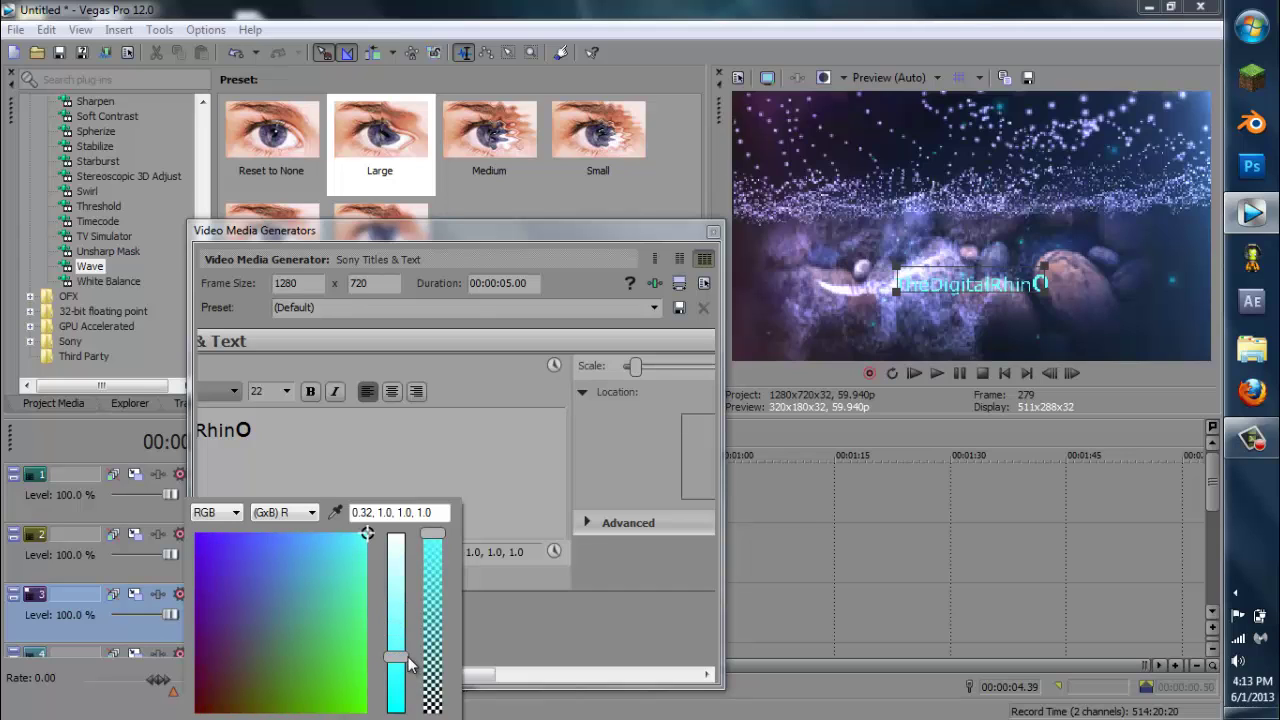
click(484, 557)
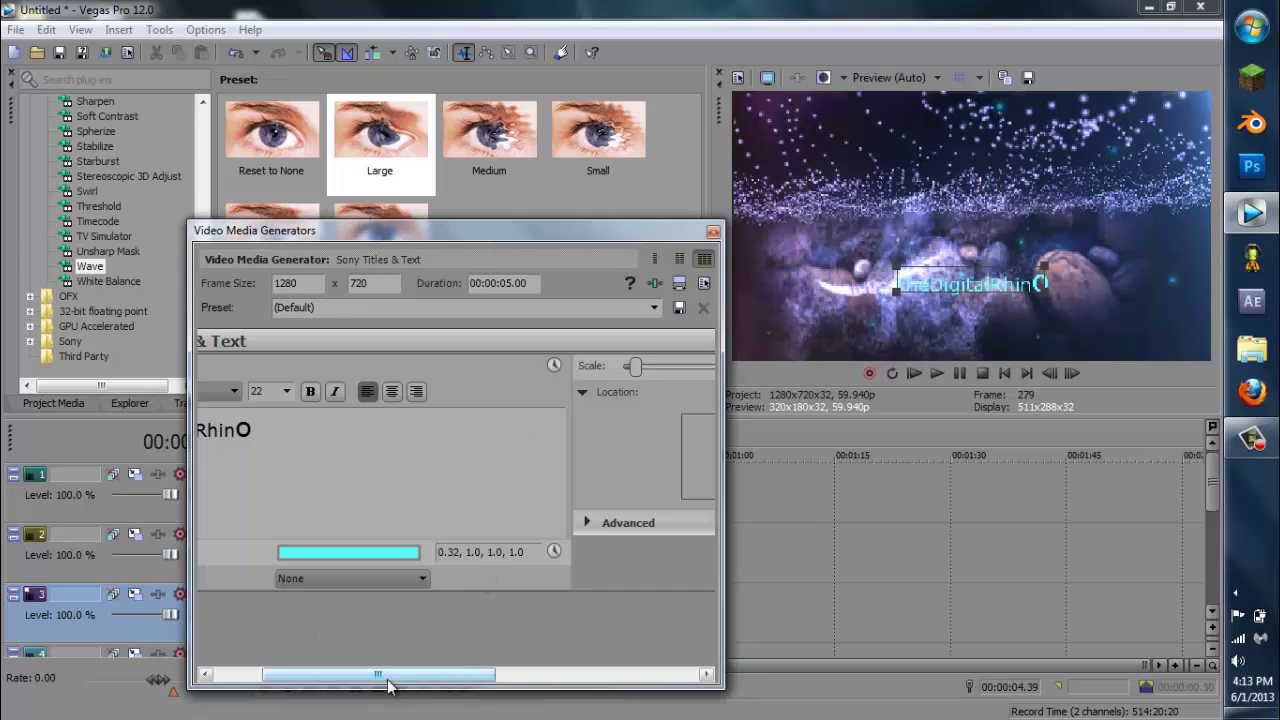
- Set both the X and Y offsets of the title's shadow to 0
drag(371, 675, 545, 675)
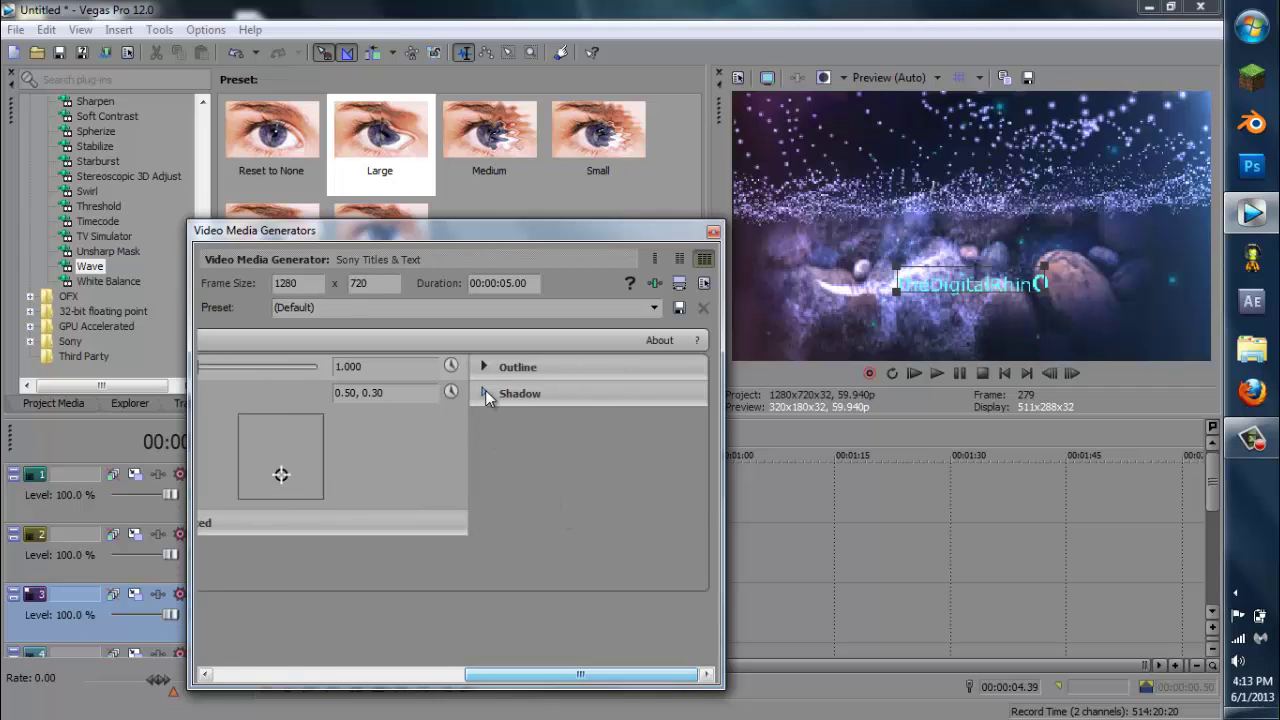
click(484, 393)
drag(491, 676, 607, 677)
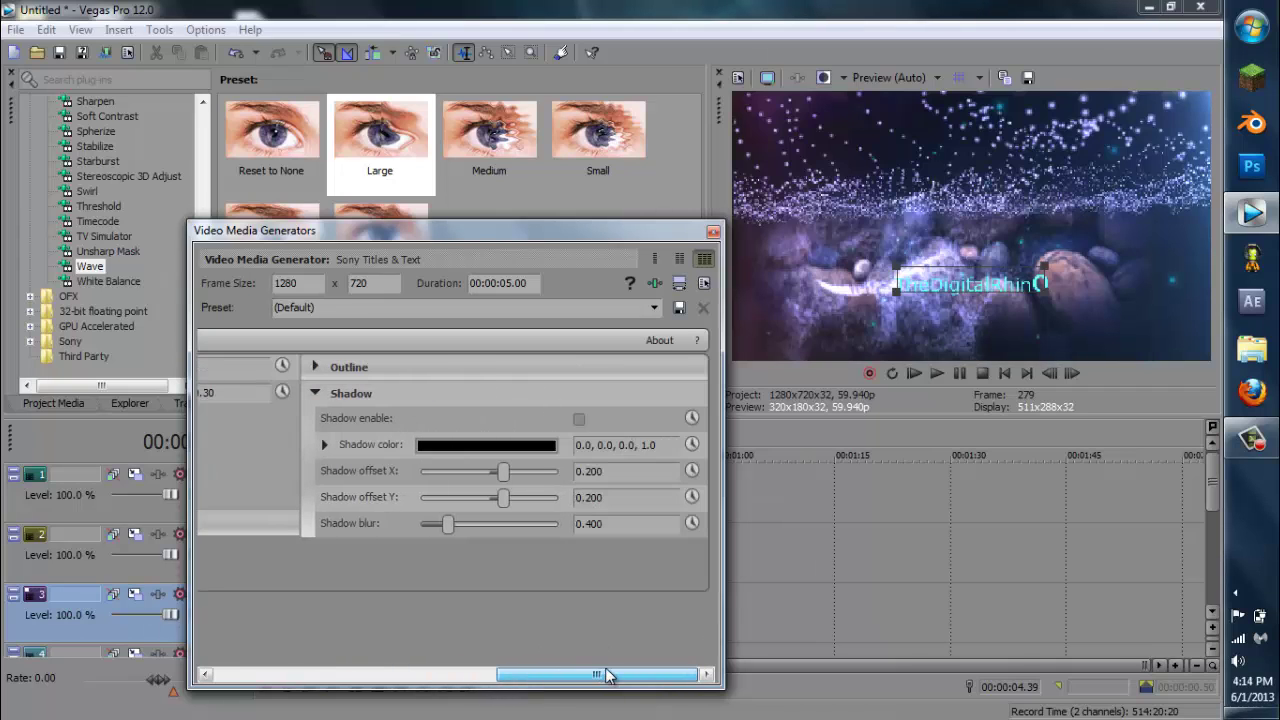
click(658, 471)
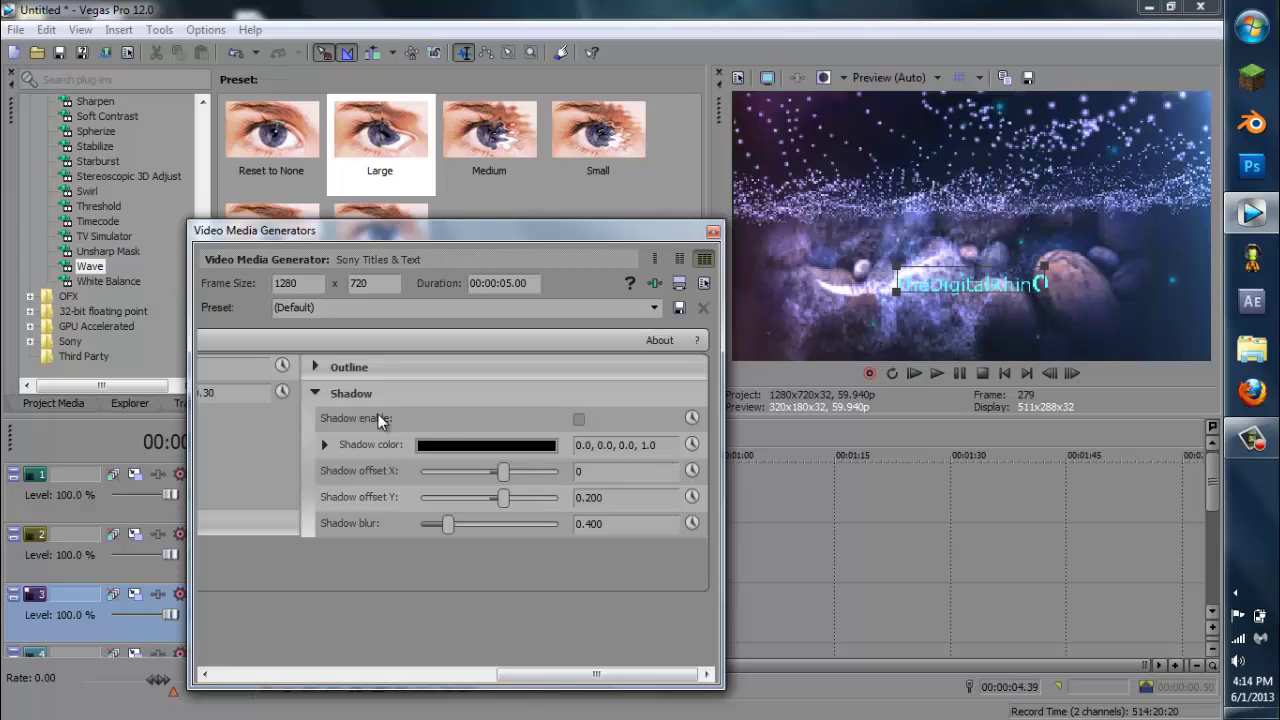
click(632, 503)
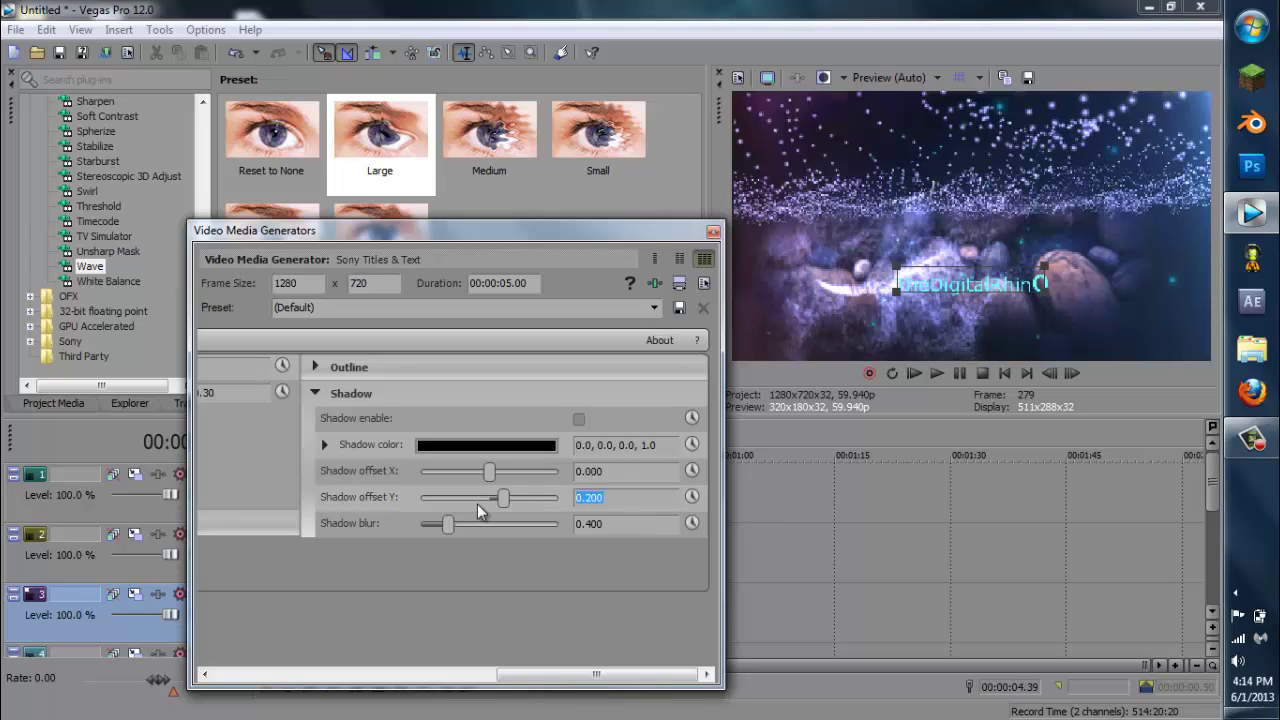
text(0)
key(Return)
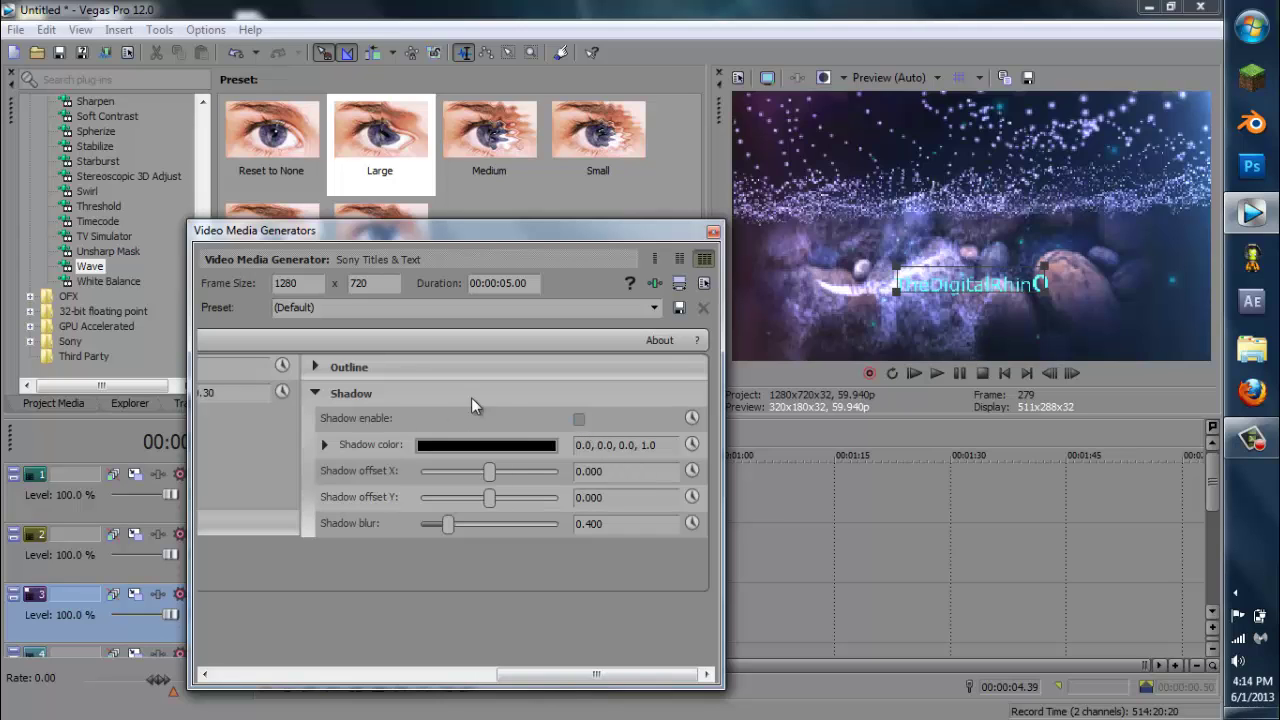
- Enable the title's shadow and increase its blur to about 0.789
click(579, 419)
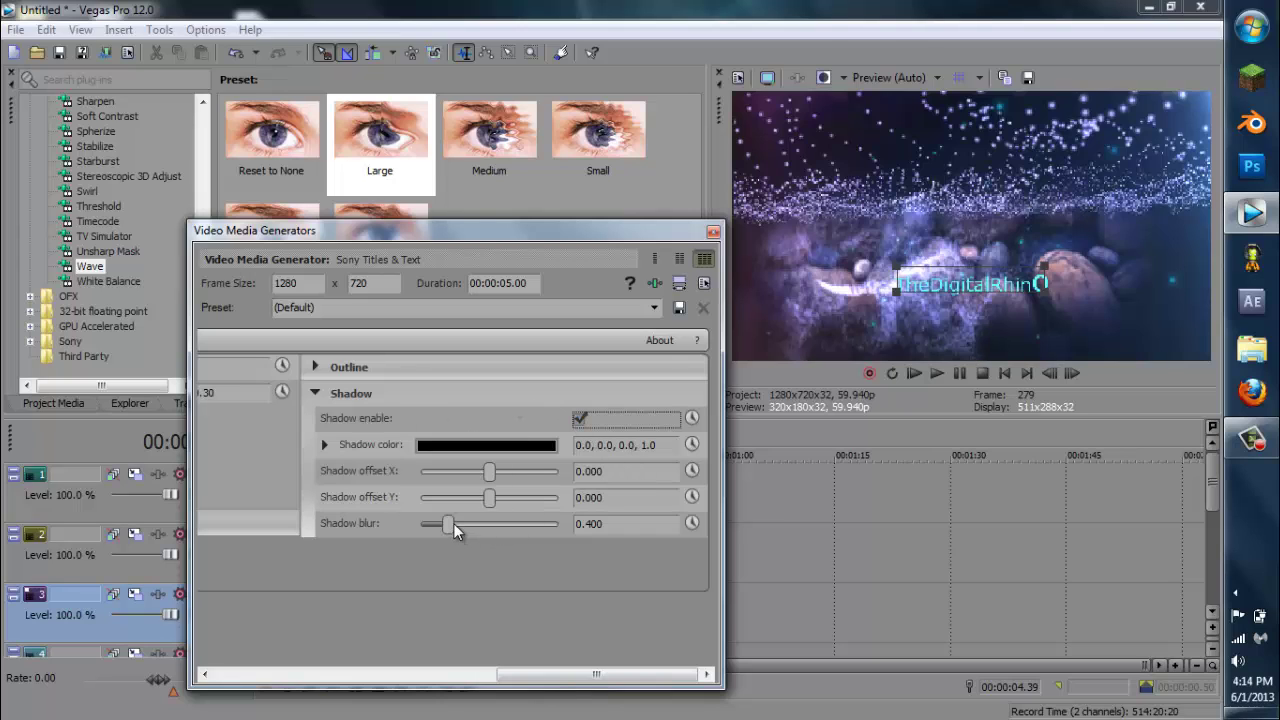
drag(447, 524, 474, 524)
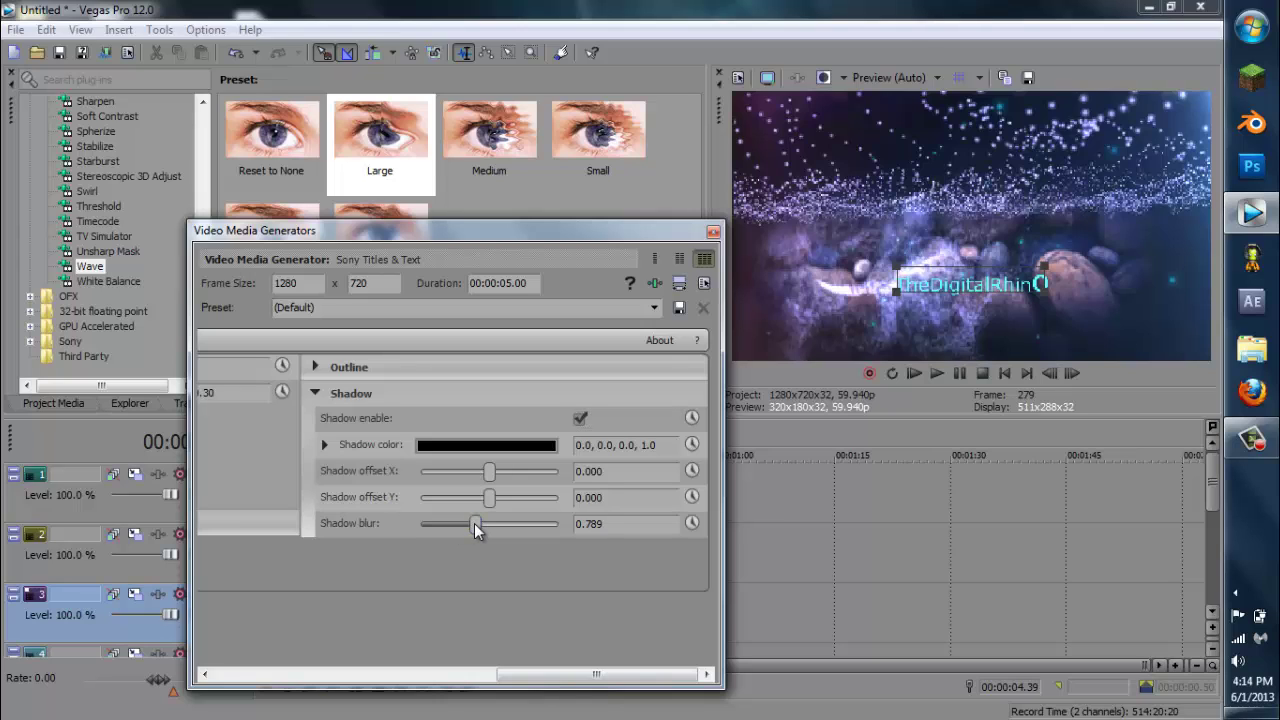
click(712, 233)
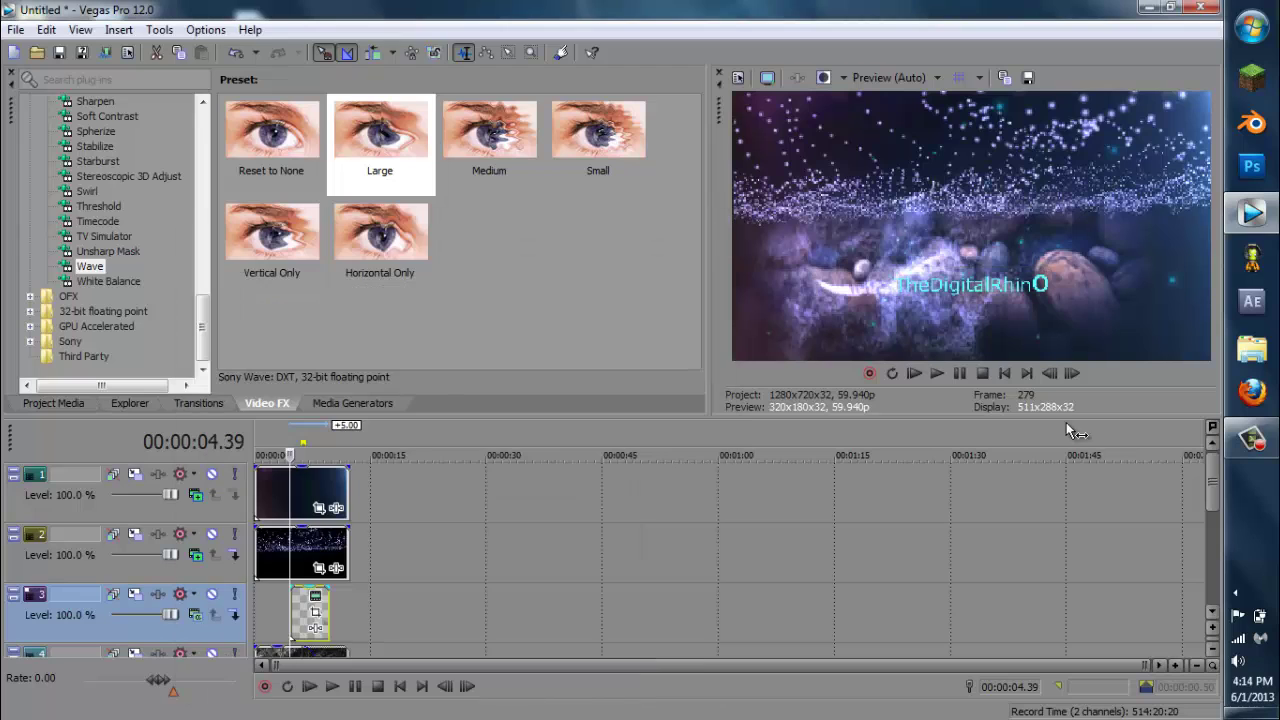
- Reopen the title's generated media and set the font size of the whole "TheDigitalRhino" text to 20
right_click(305, 614)
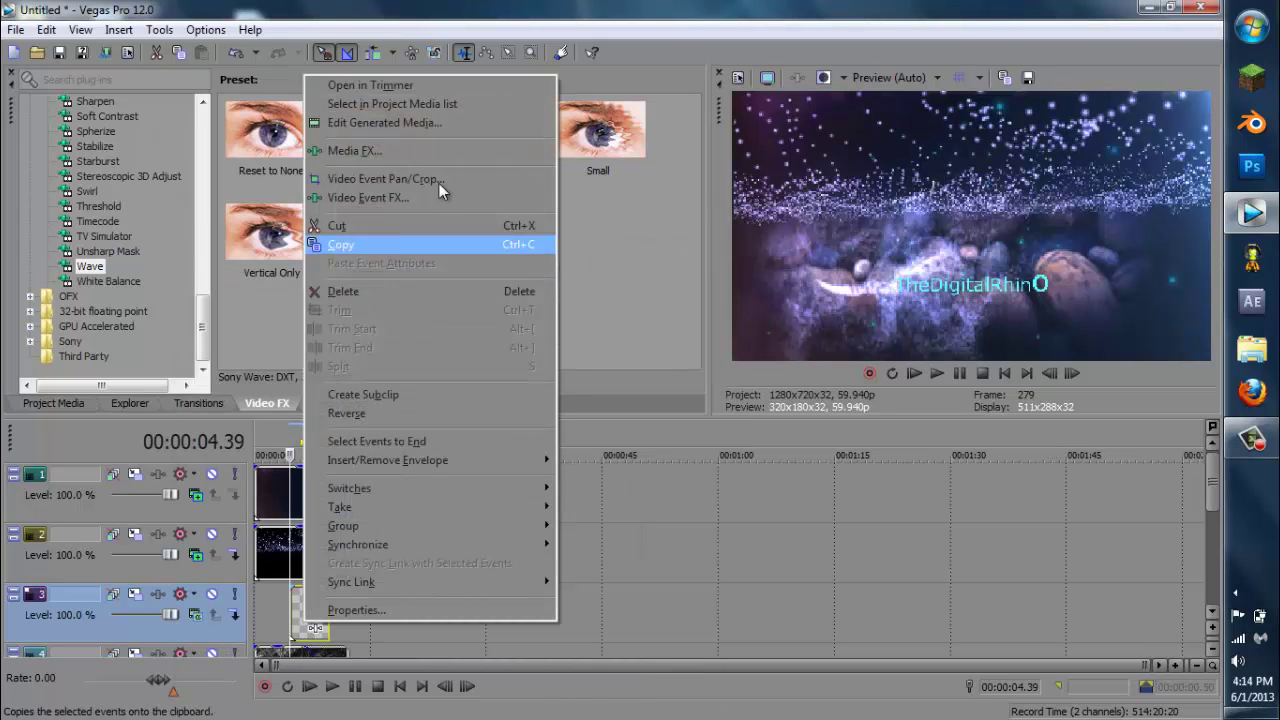
click(453, 126)
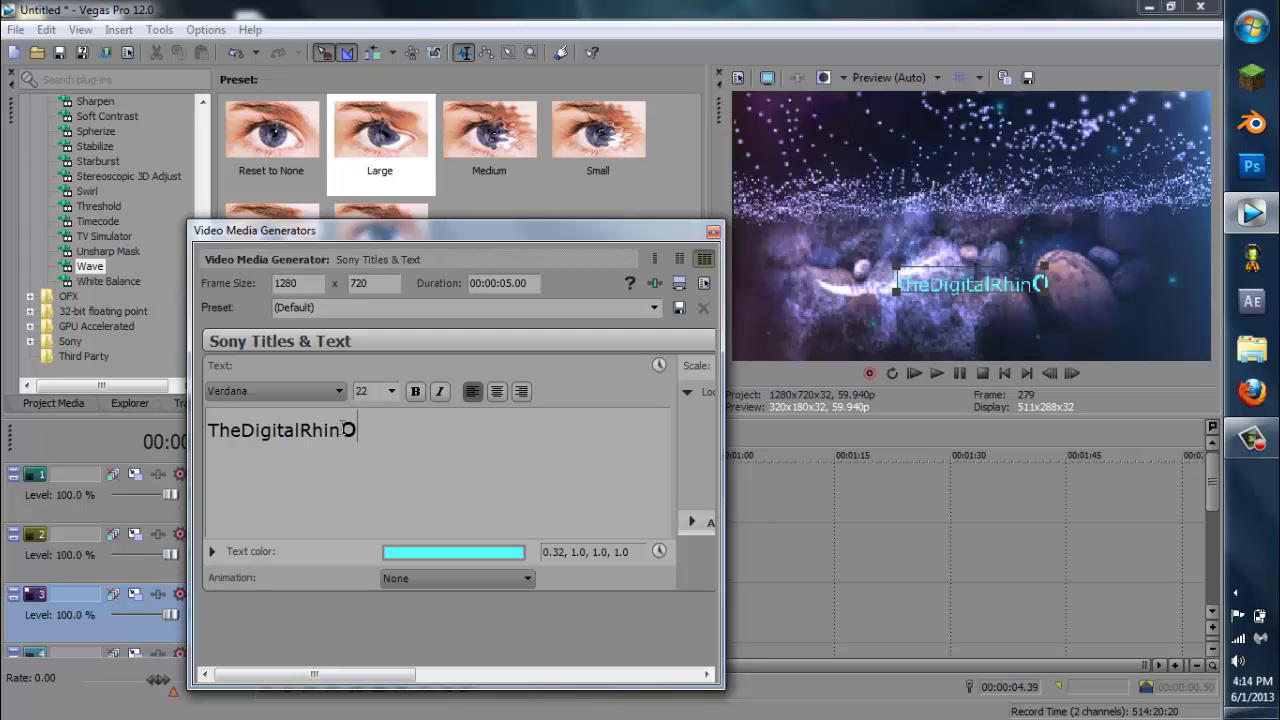
drag(331, 430, 207, 430)
key(ctrl+a)
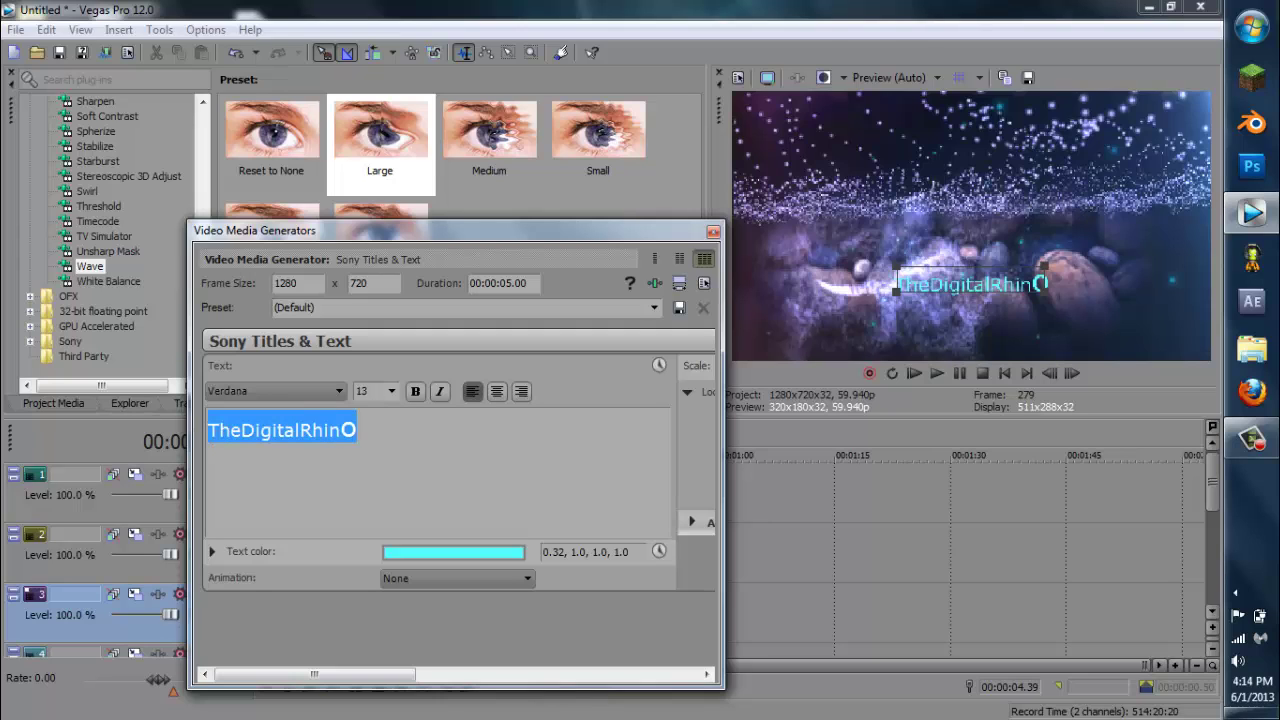
click(394, 390)
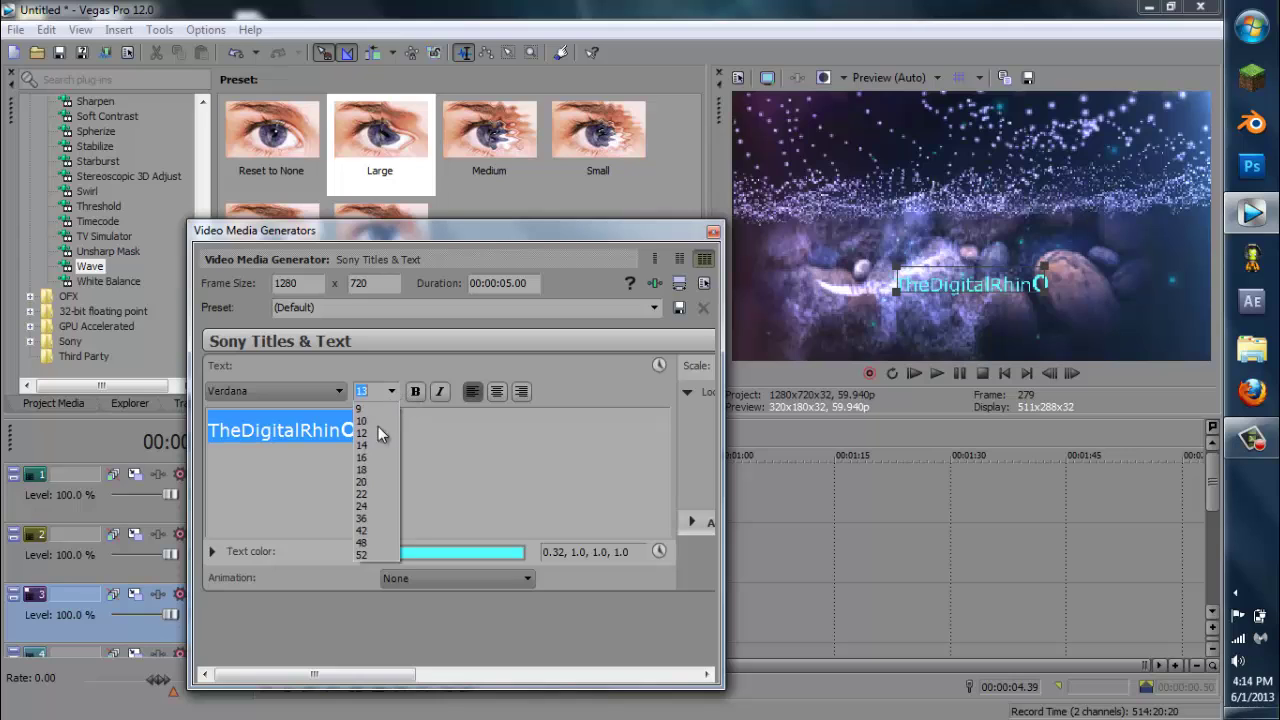
click(363, 493)
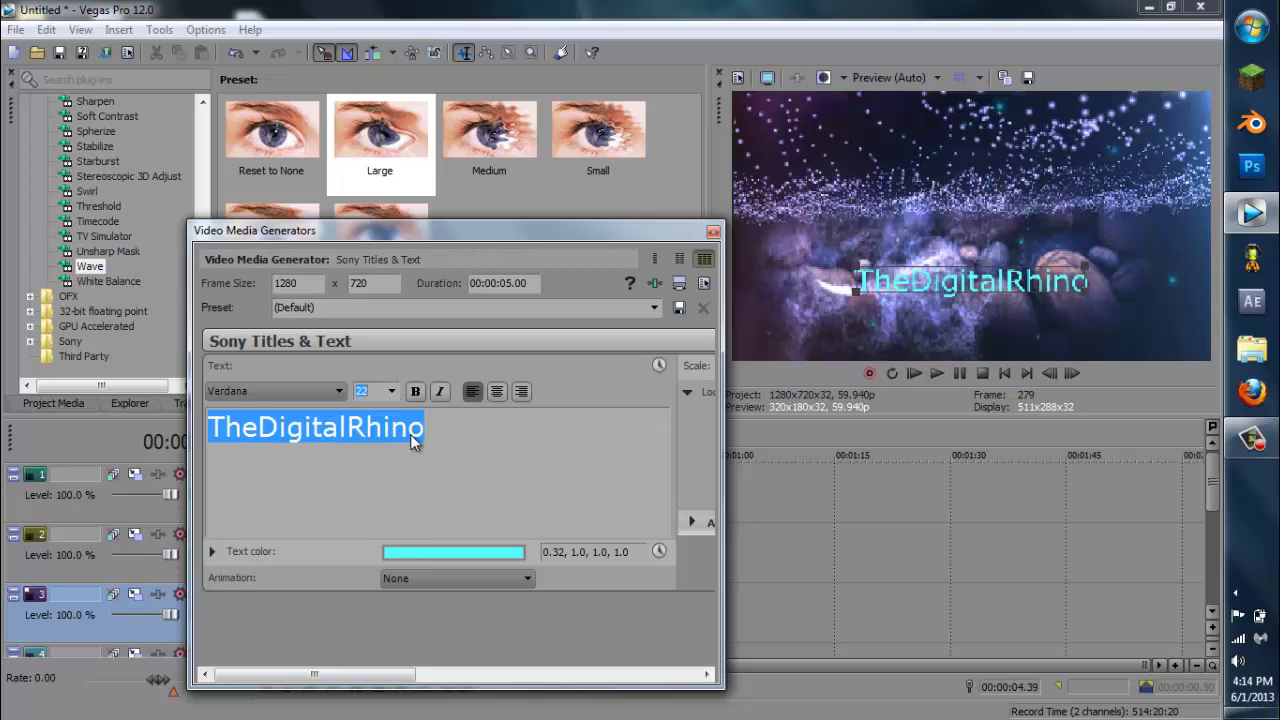
click(394, 393)
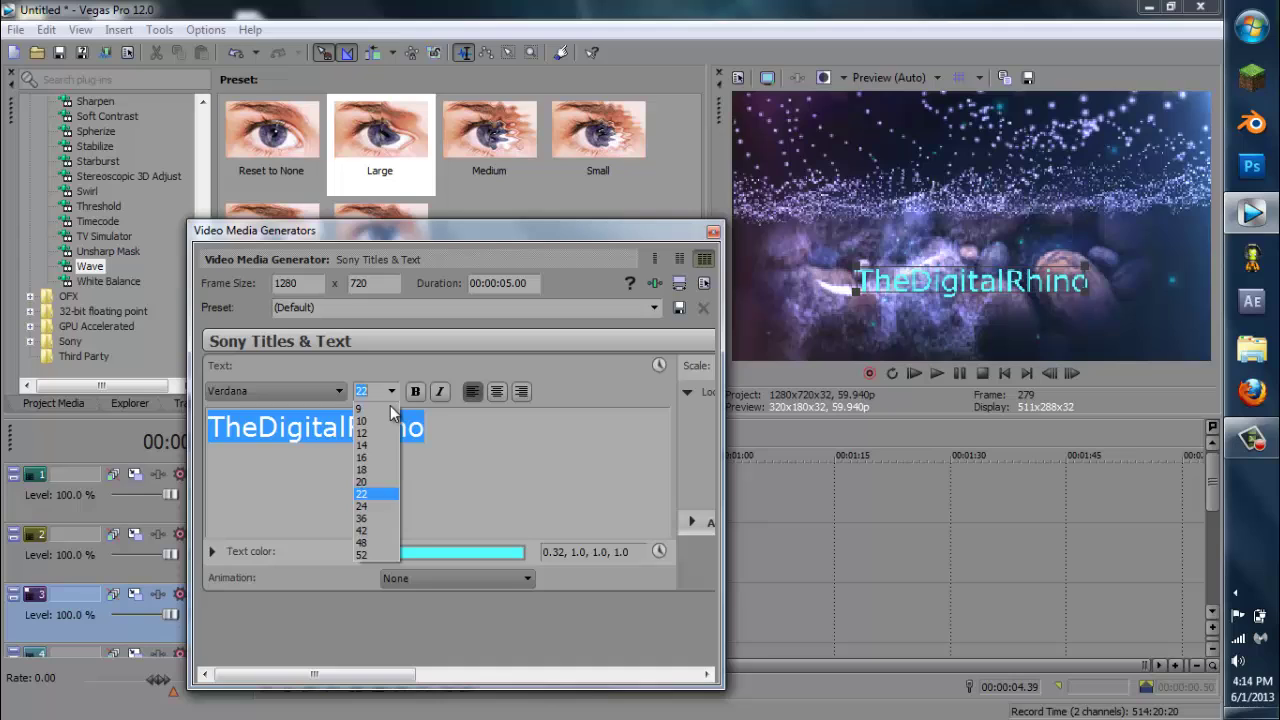
click(368, 481)
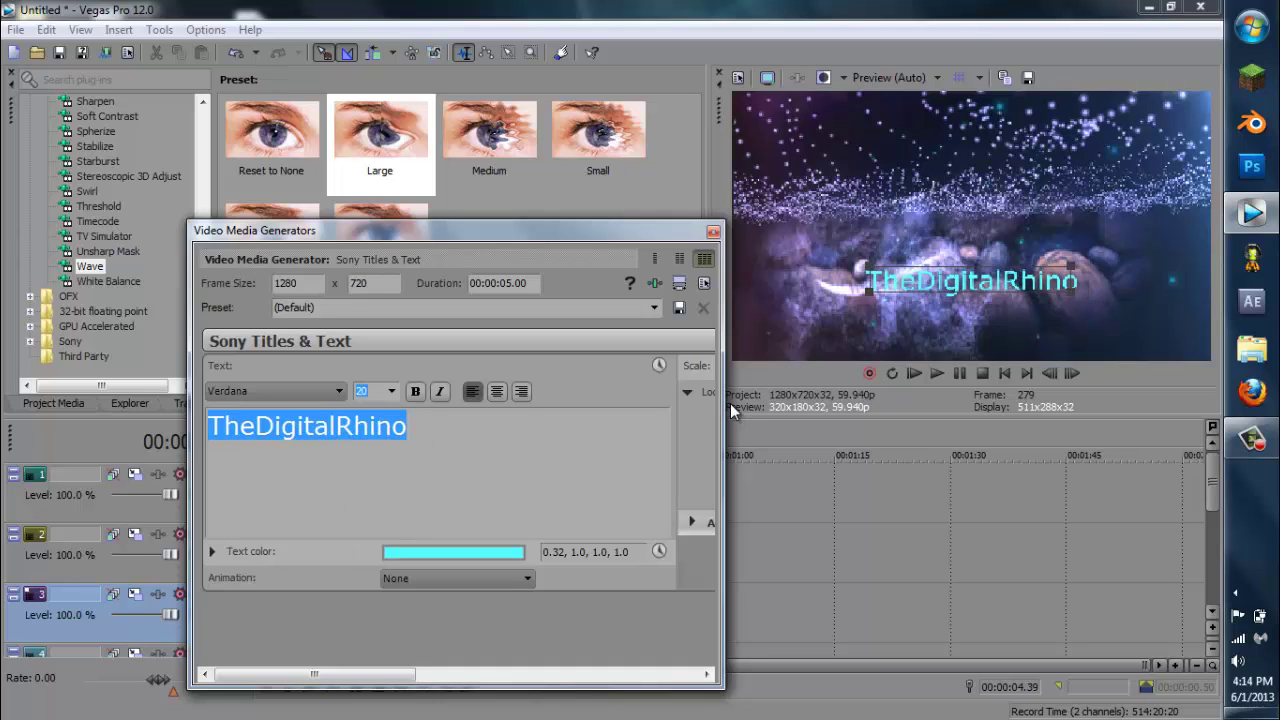
- Enlarge only the final "o" of the title to font size 36 and finish editing the text
click(393, 427)
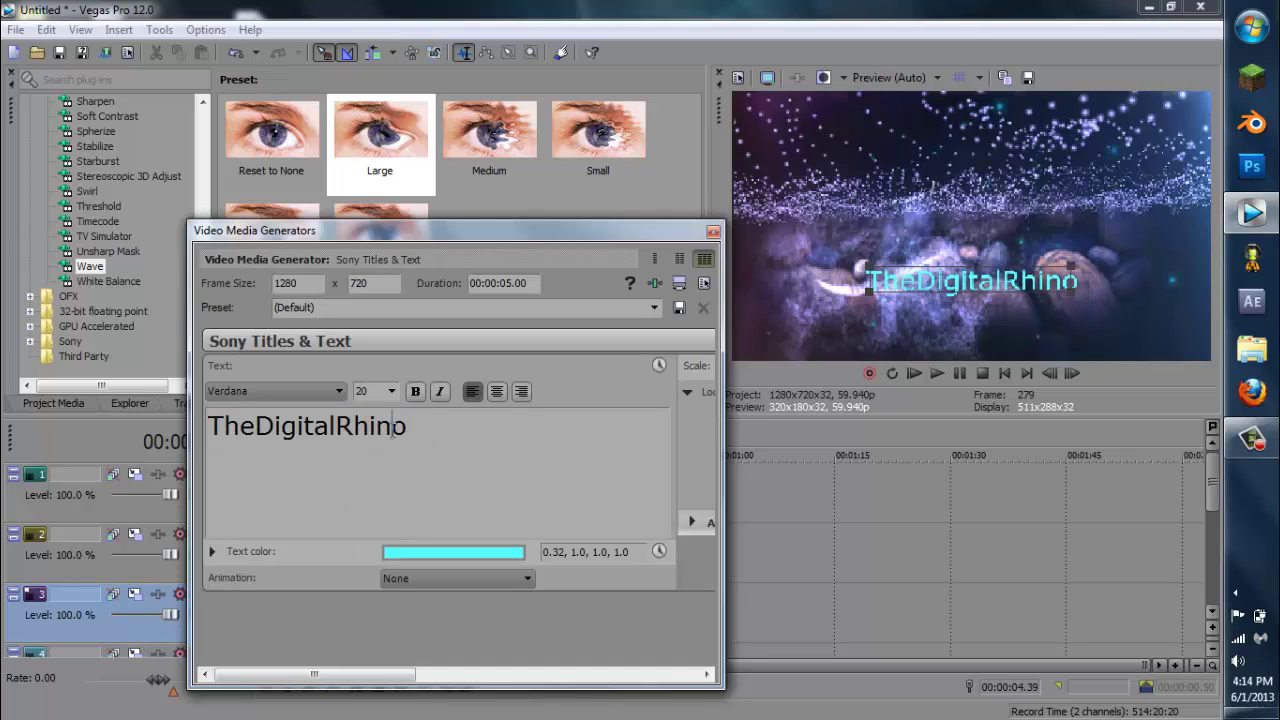
drag(392, 427, 408, 428)
click(392, 395)
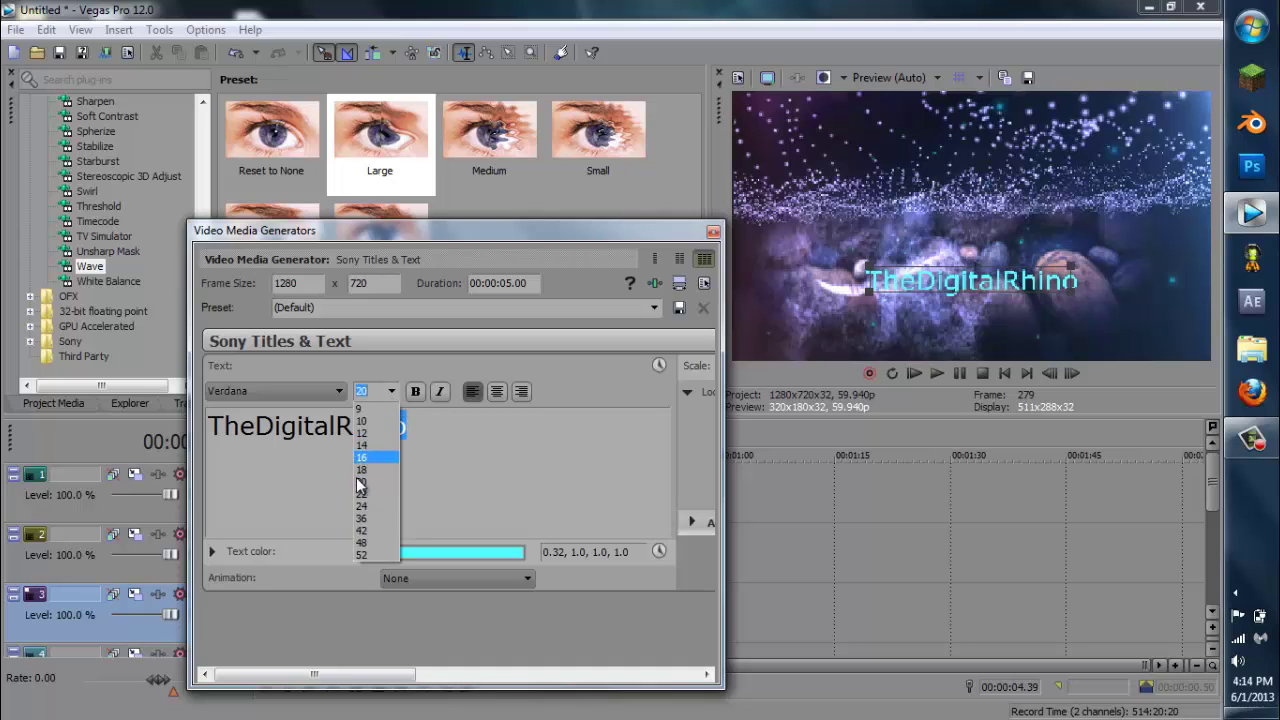
click(366, 519)
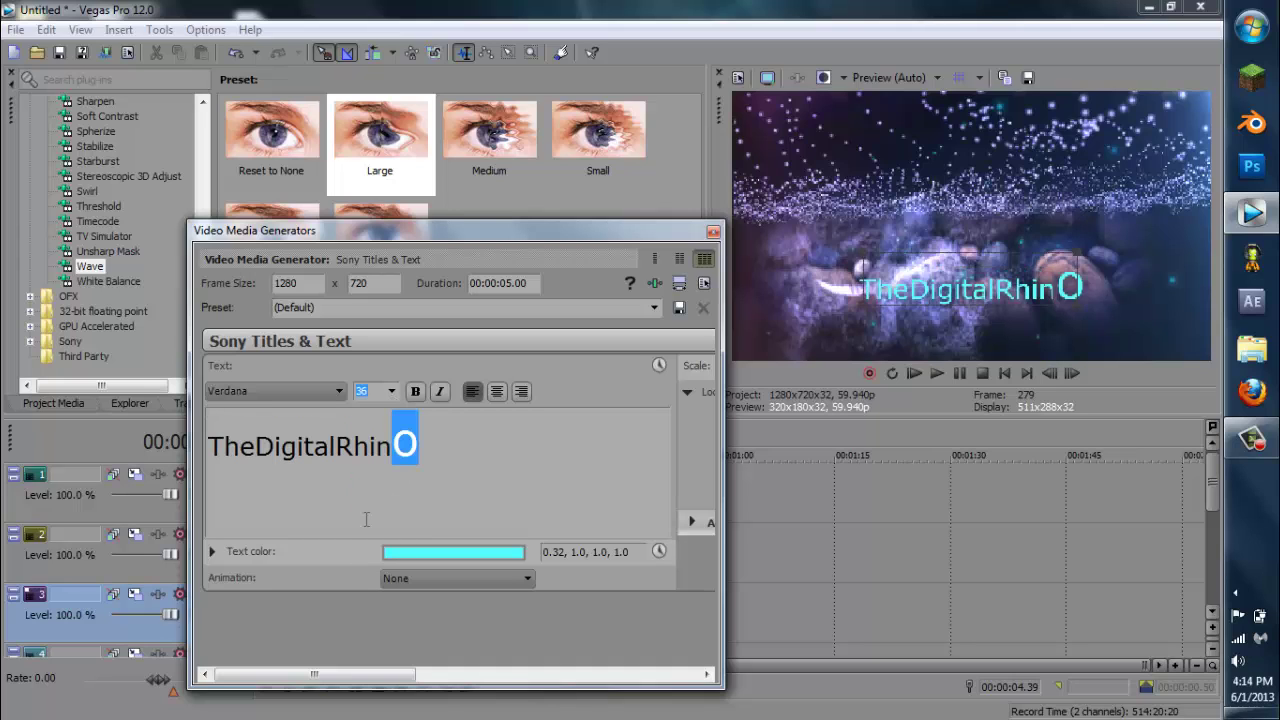
click(474, 508)
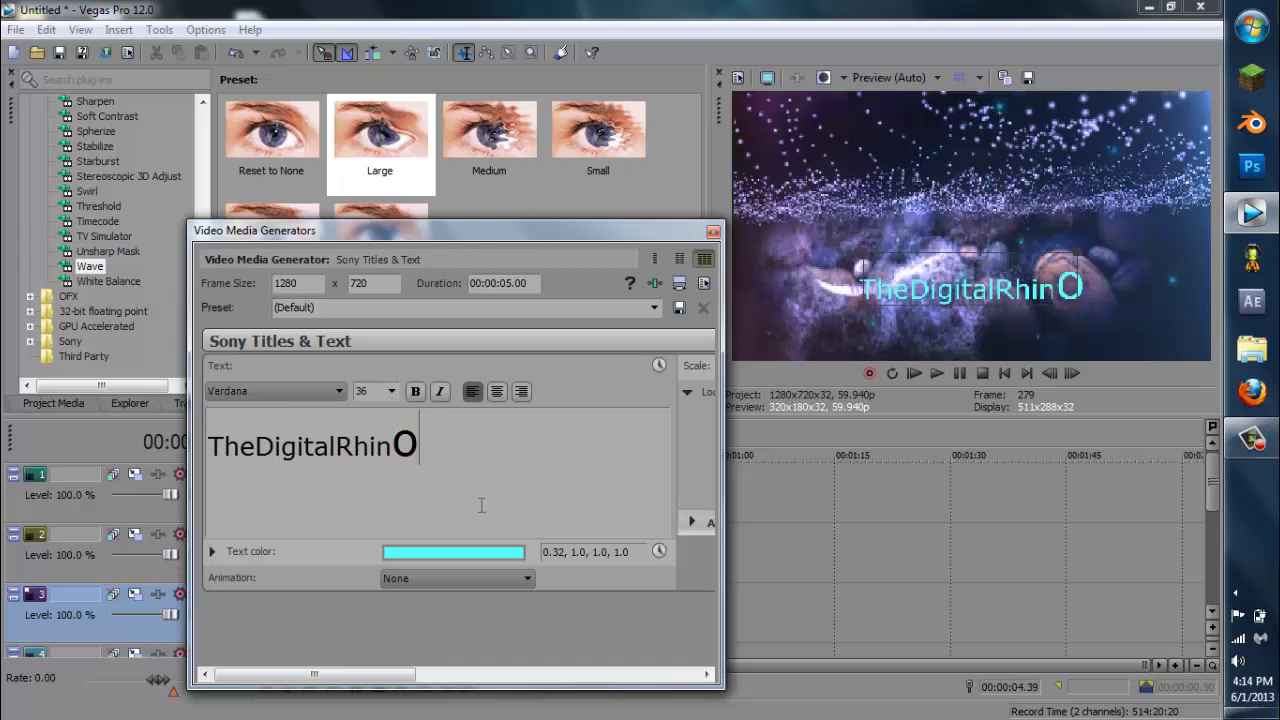
click(713, 232)
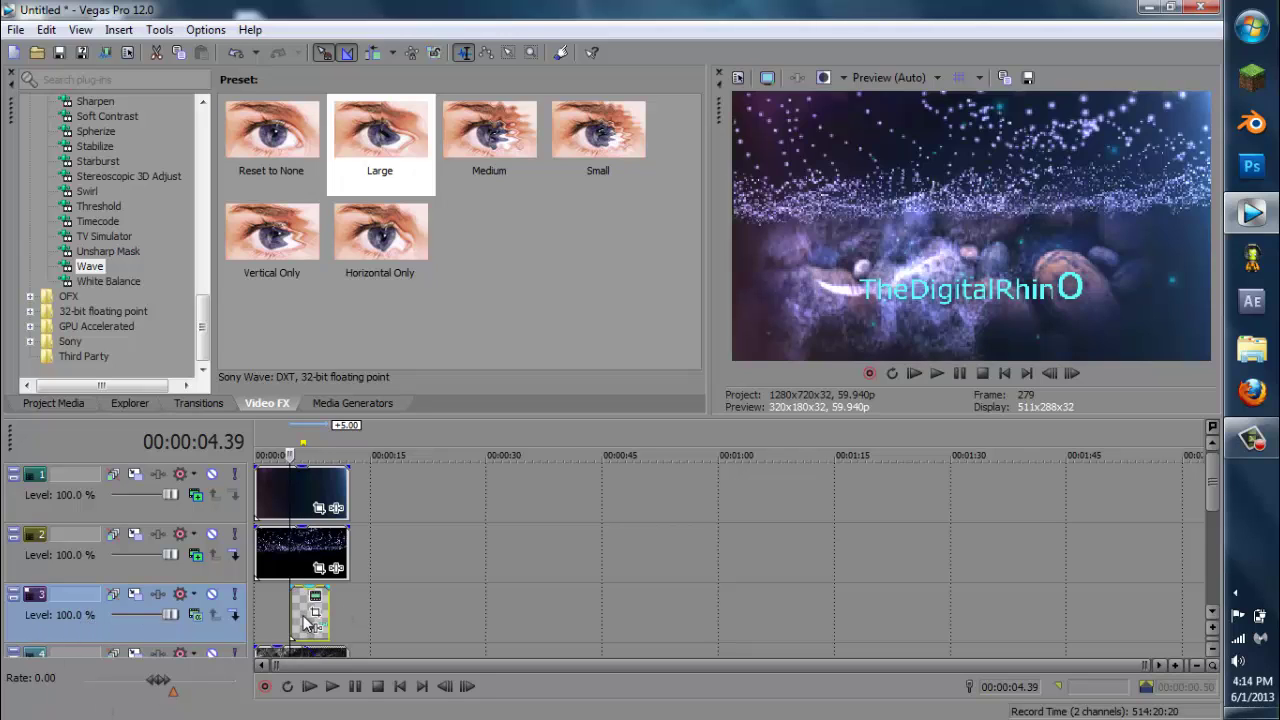
- Shift the title clip on track 3 to end with the clips above it, and apply the Large Wave effect to it
drag(300, 620, 320, 617)
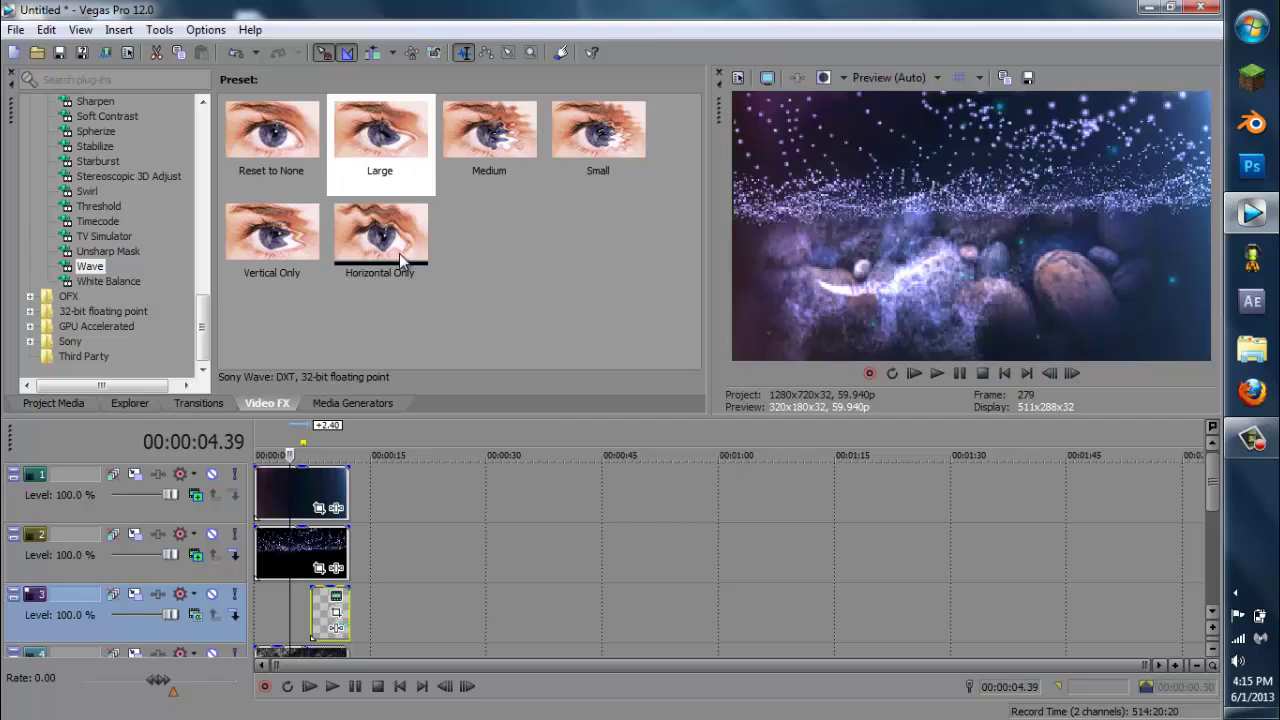
drag(380, 140, 316, 606)
click(124, 684)
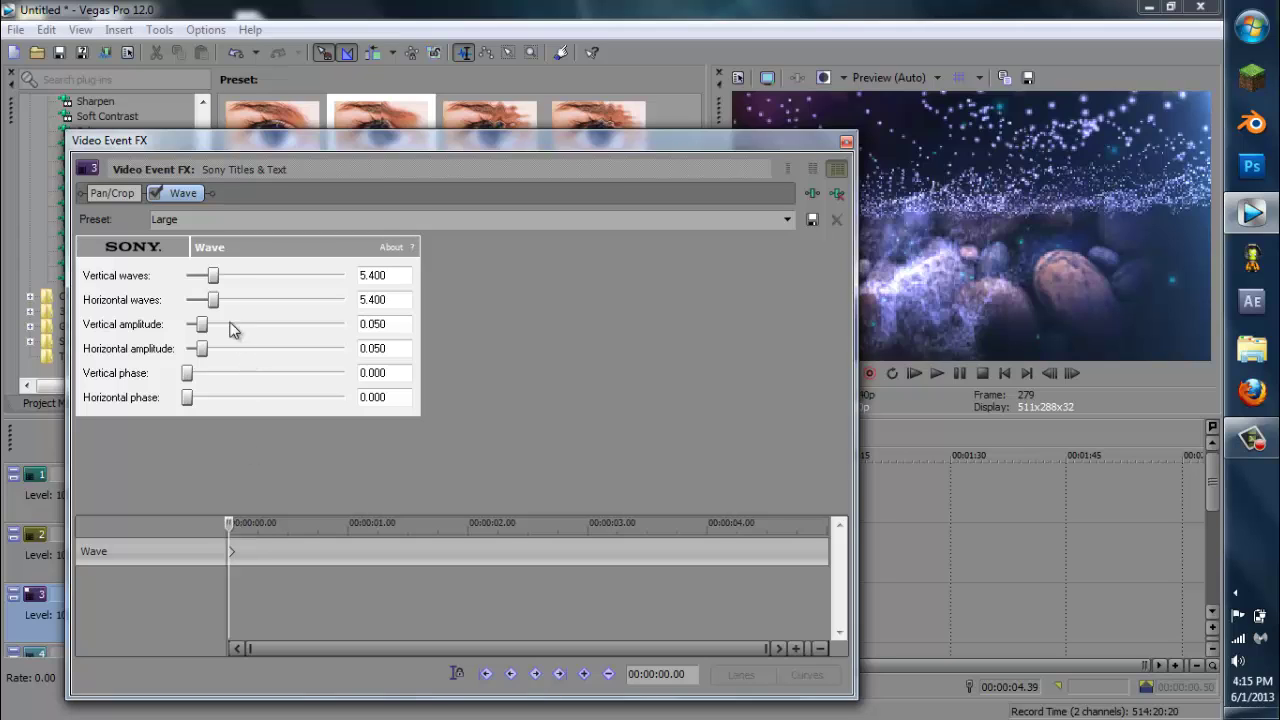
- Set the title's vertical and horizontal waves to 0.950 at the start, and keyframe them to 0.190 and 0.380 at 00:00:00.56
mouse_move(213, 299)
mouse_down()
mouse_move(191, 305)
mouse_move(199, 281)
mouse_up()
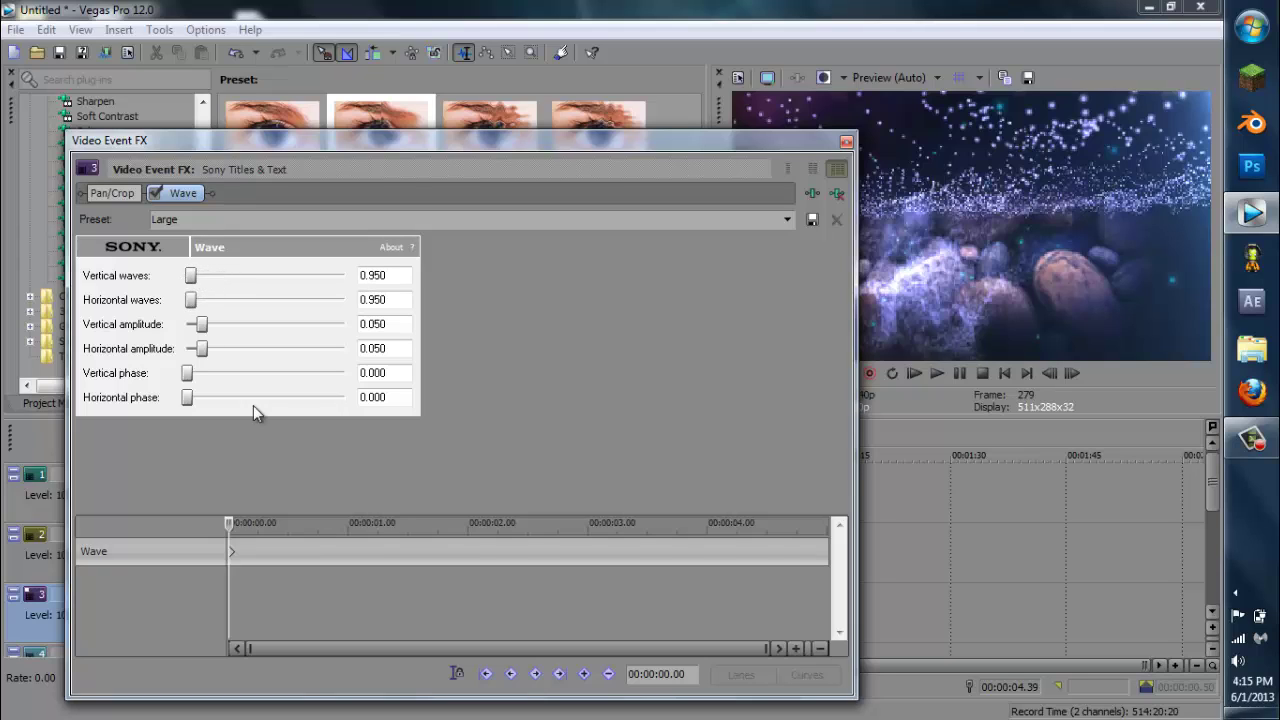
drag(232, 519, 341, 517)
drag(190, 276, 185, 276)
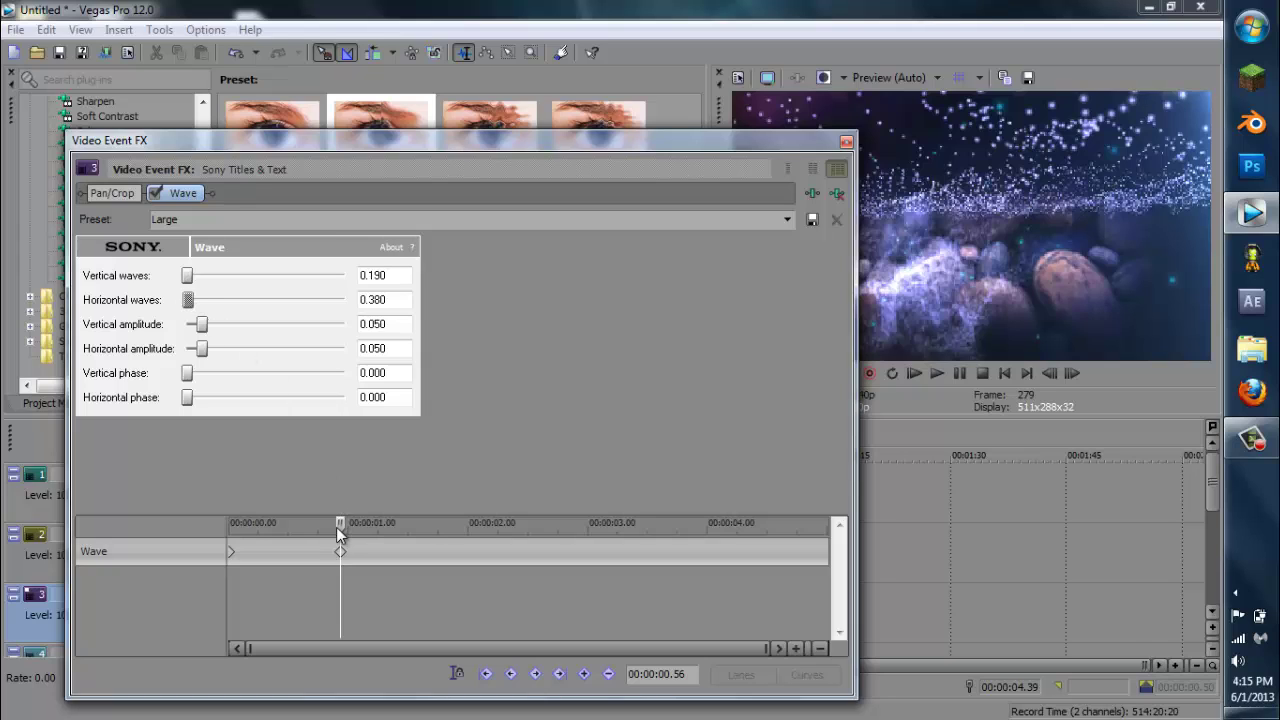
- Keyframe the title's vertical and horizontal waves to 0.570 and 0.950 at 00:00:01.59, and to 0.760 and 0.380 at 00:00:03.01
drag(339, 523, 466, 522)
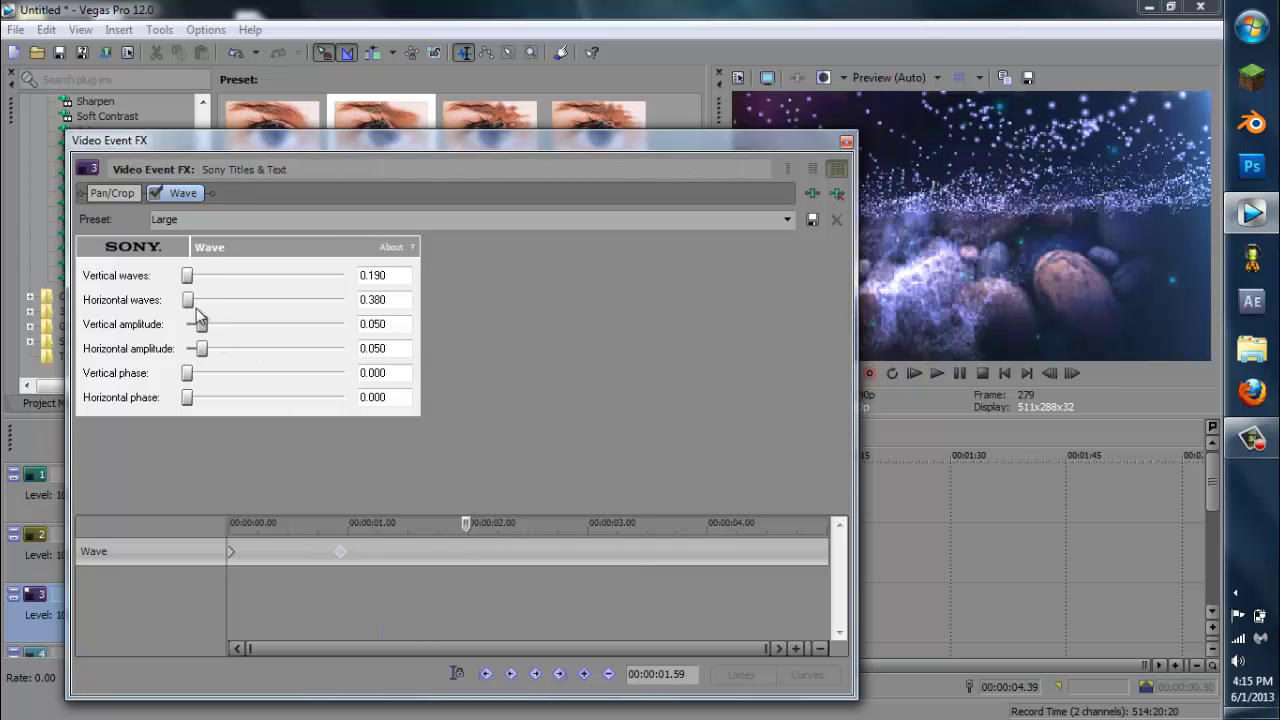
drag(188, 300, 193, 280)
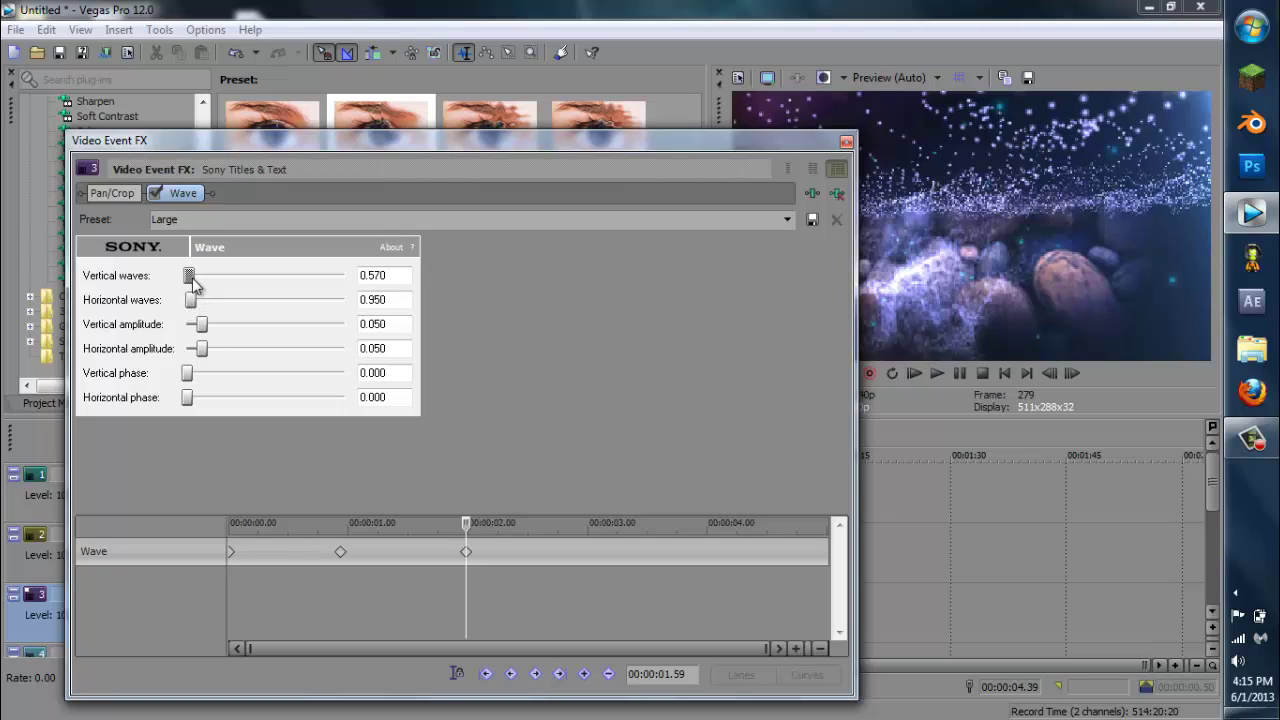
drag(470, 521, 597, 523)
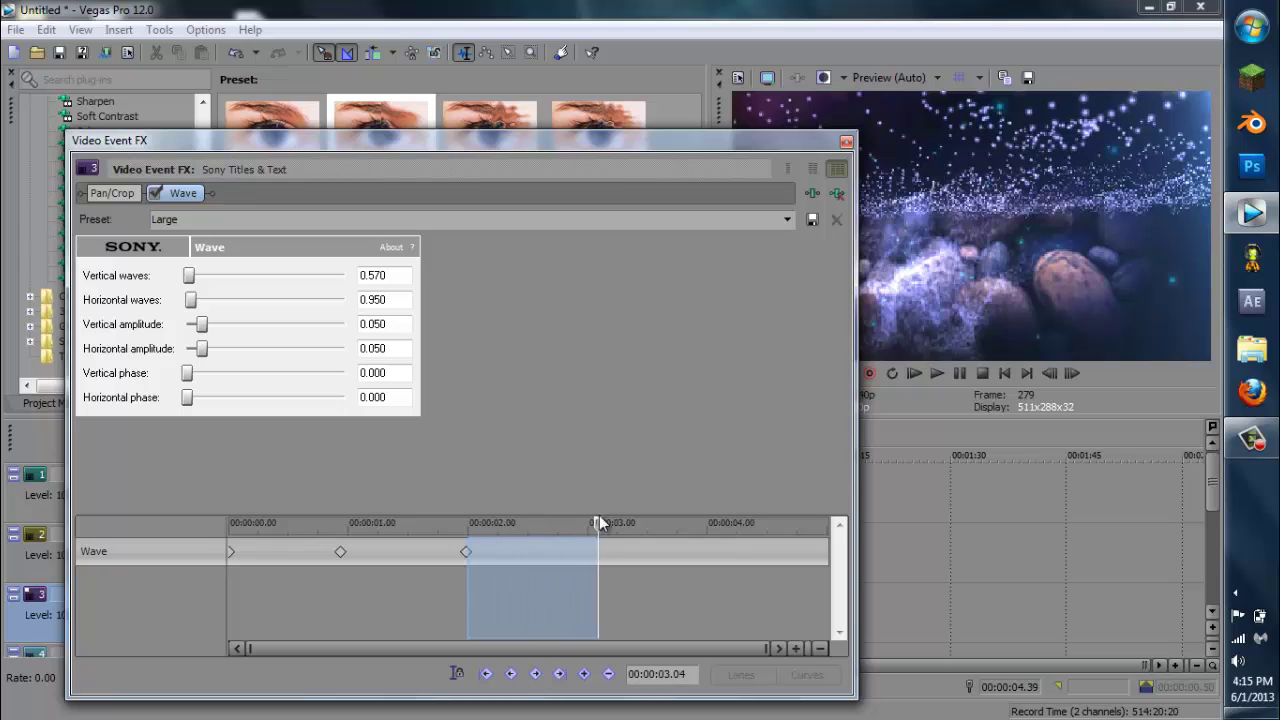
click(590, 523)
drag(190, 300, 185, 301)
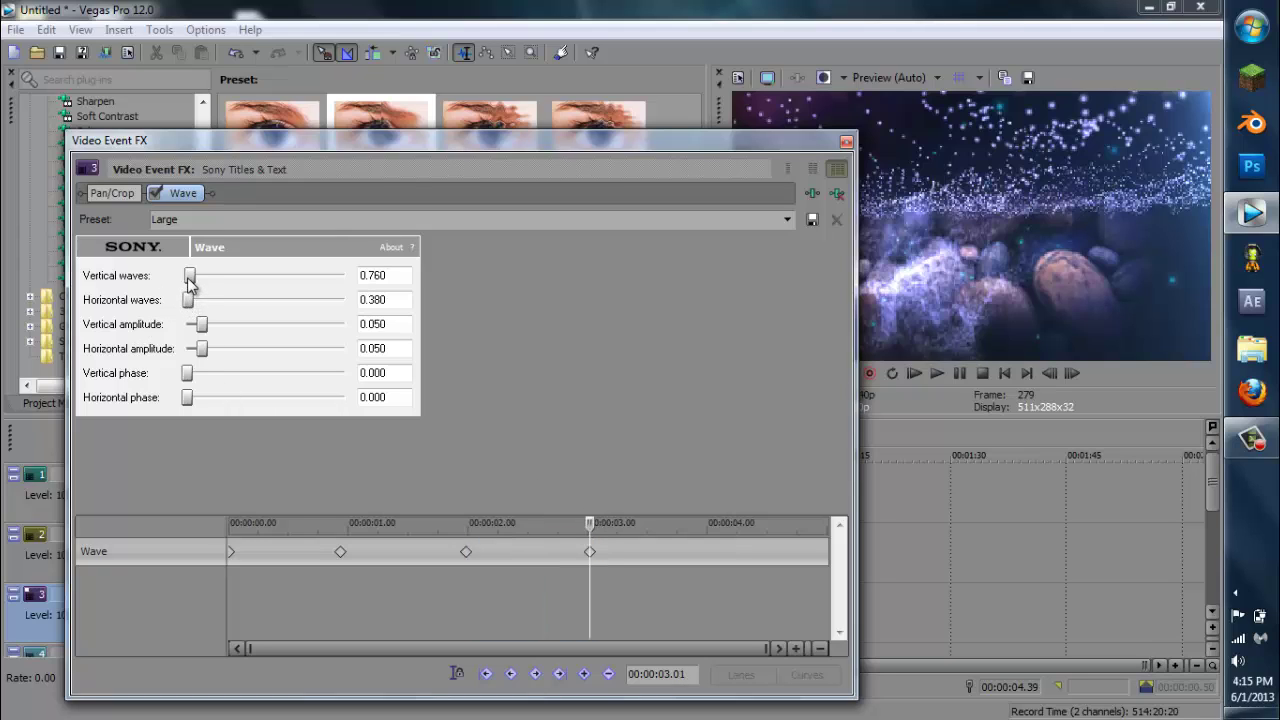
- Keyframe the title's vertical and horizontal waves to 0.380 and 0.950 at 00:00:04.03, and to 0.950 and 0.760 at 00:00:05.00
drag(190, 277, 194, 278)
drag(592, 522, 714, 511)
click(190, 301)
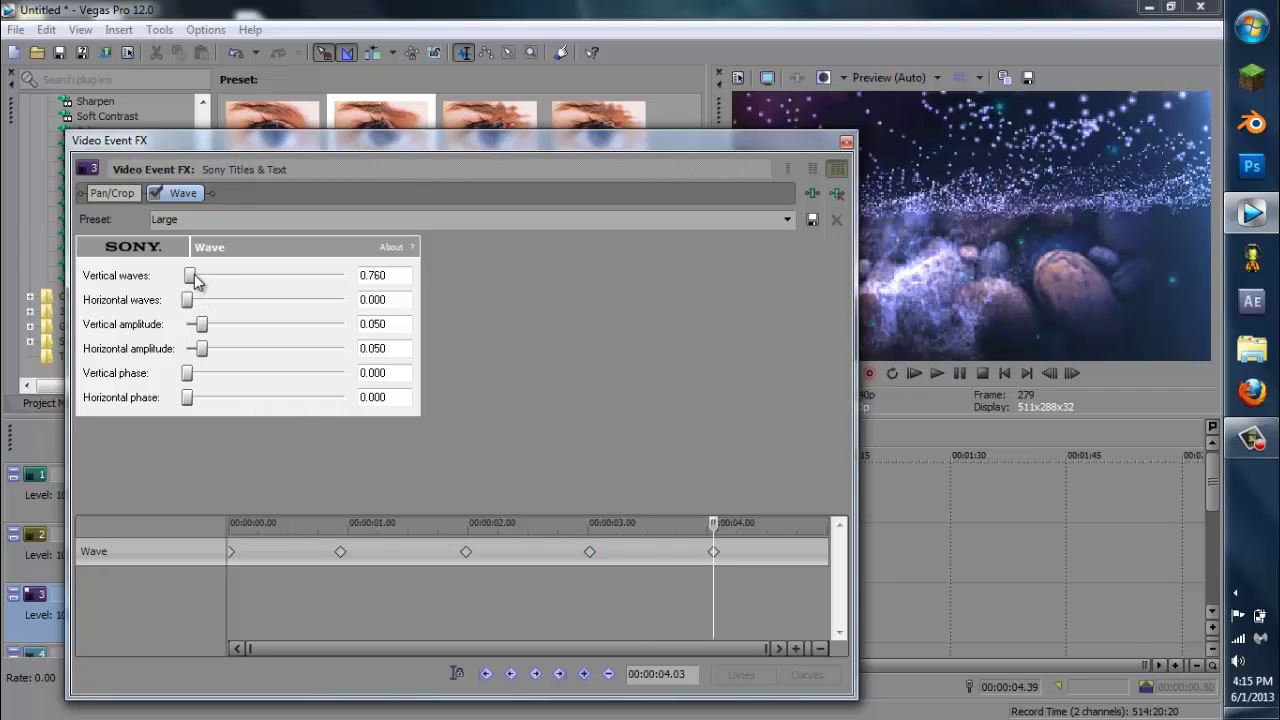
drag(188, 301, 187, 280)
drag(711, 526, 881, 517)
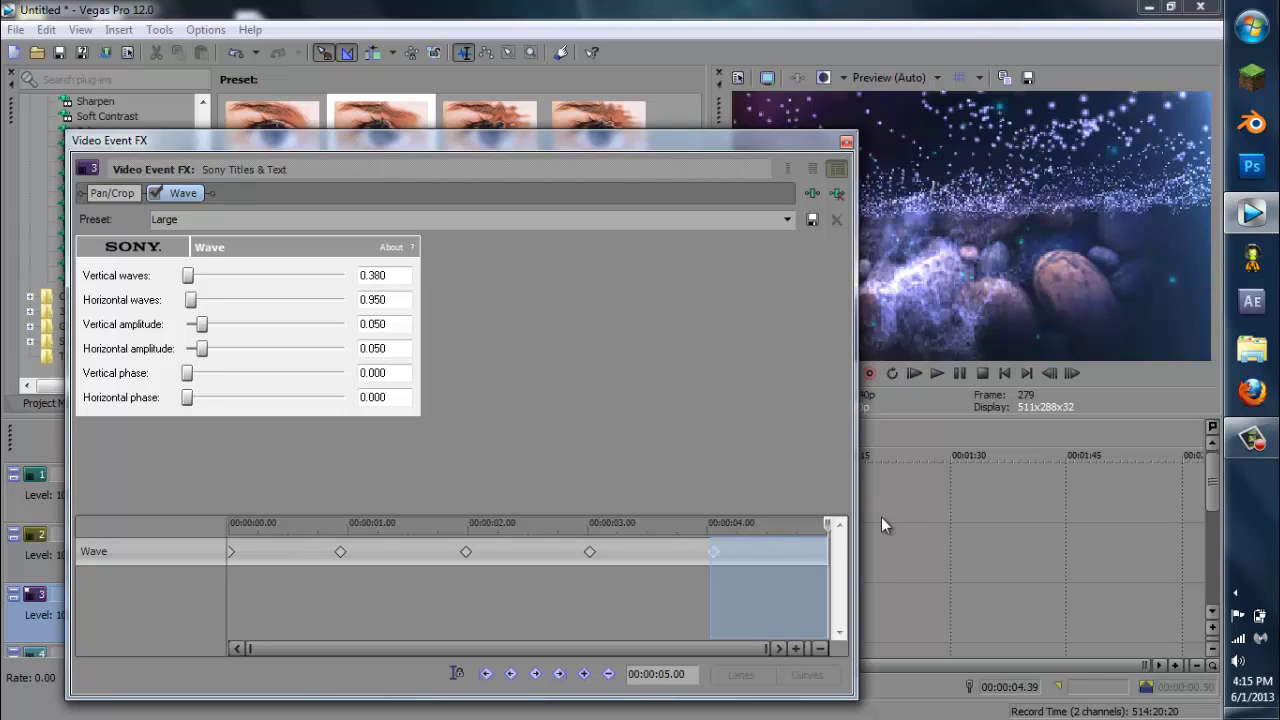
mouse_move(190, 299)
mouse_down()
mouse_move(189, 276)
mouse_move(195, 300)
mouse_move(197, 287)
mouse_up()
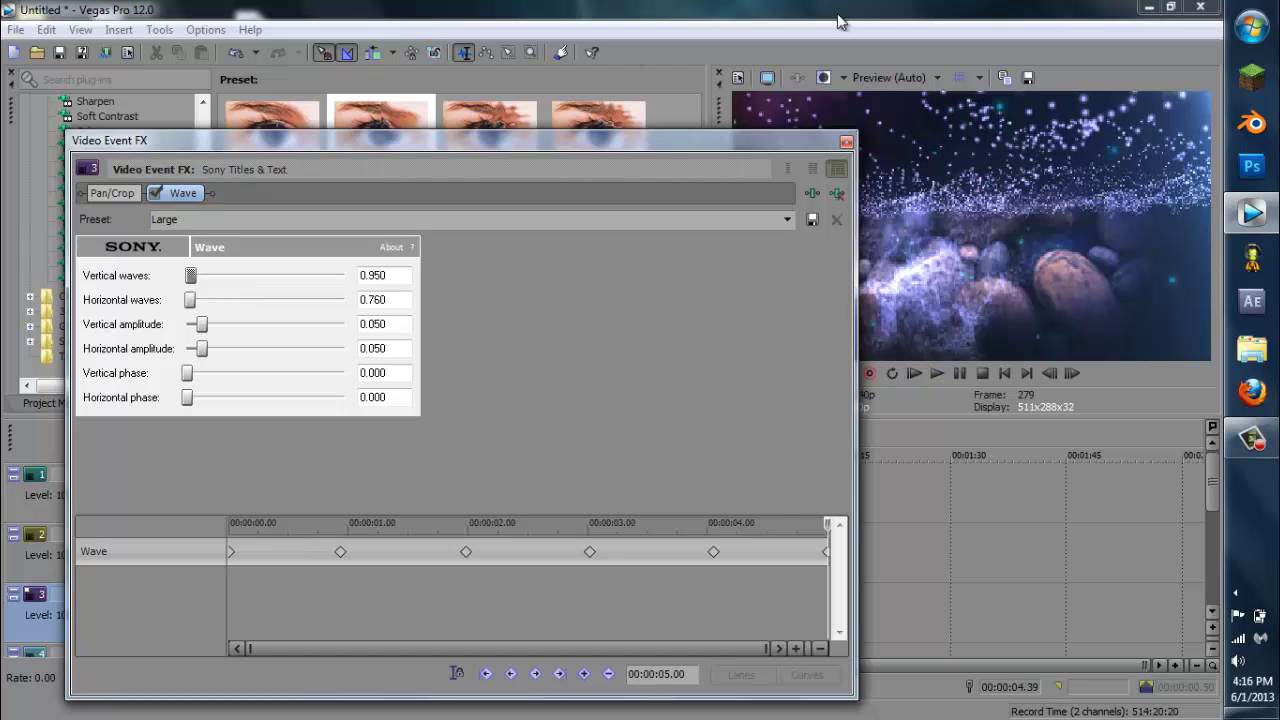
click(846, 141)
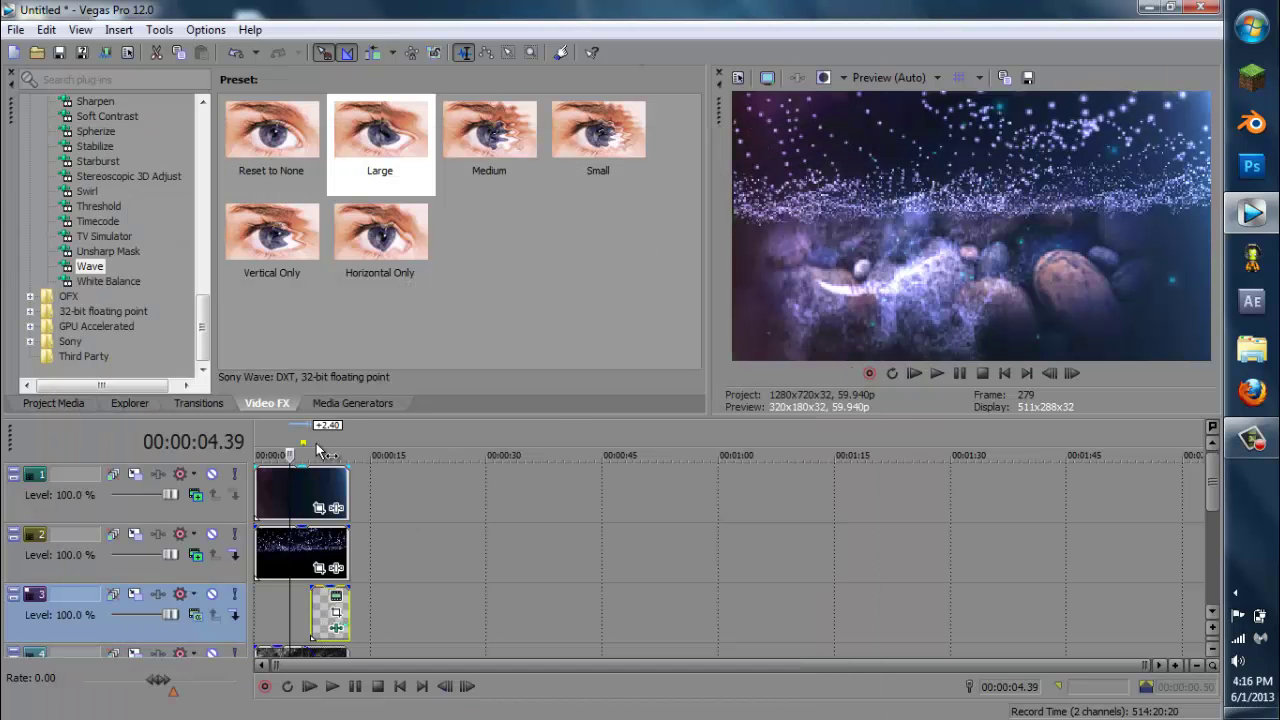
- Play back the title clip from its start to preview the wave animation
click(311, 605)
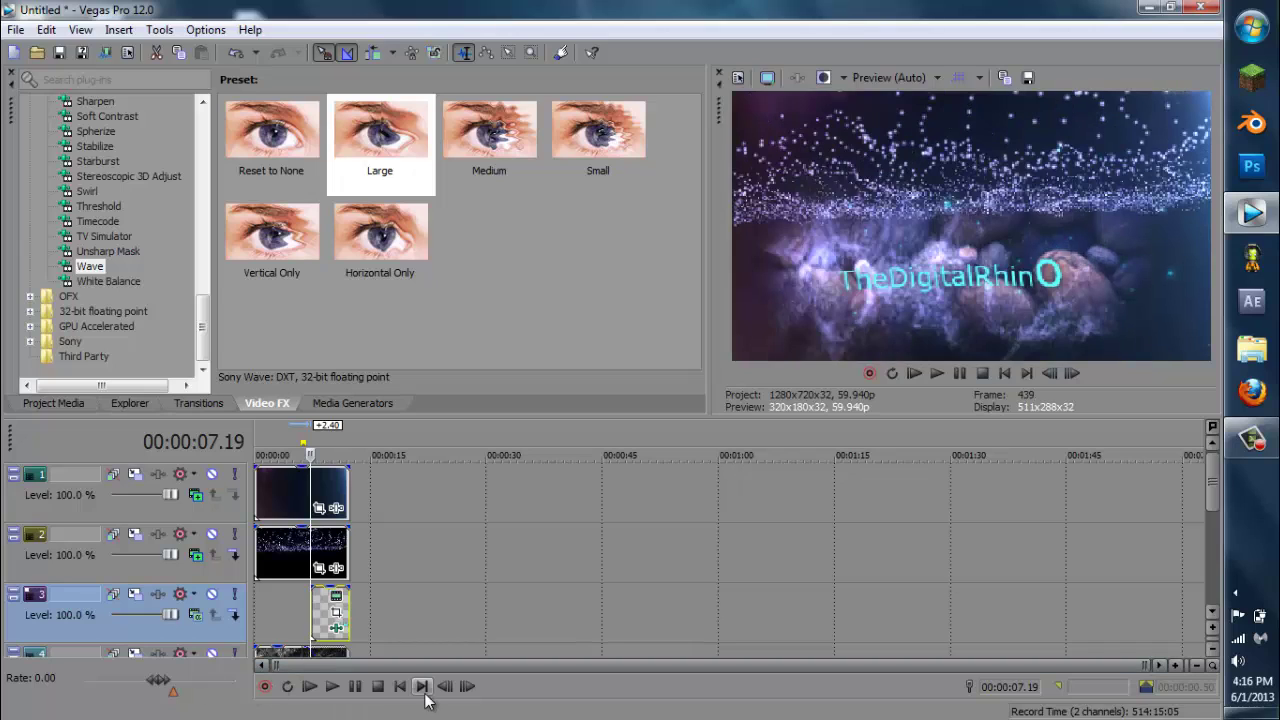
click(361, 688)
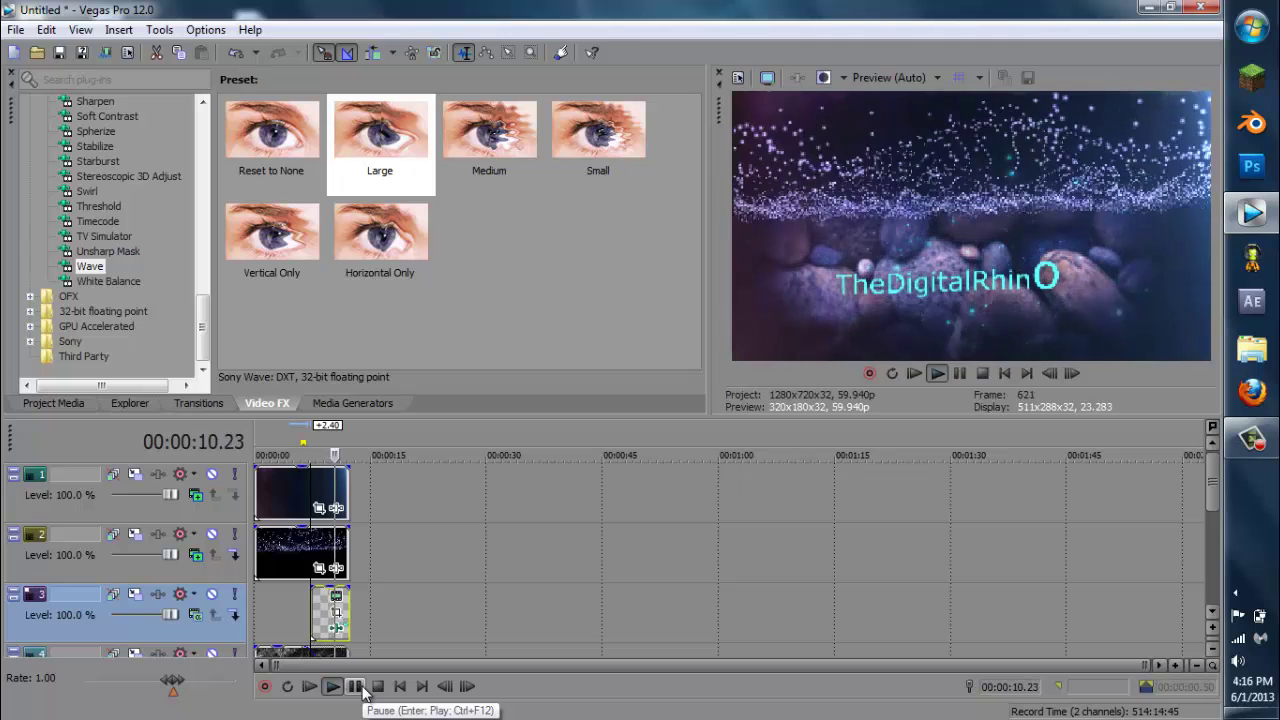
click(361, 688)
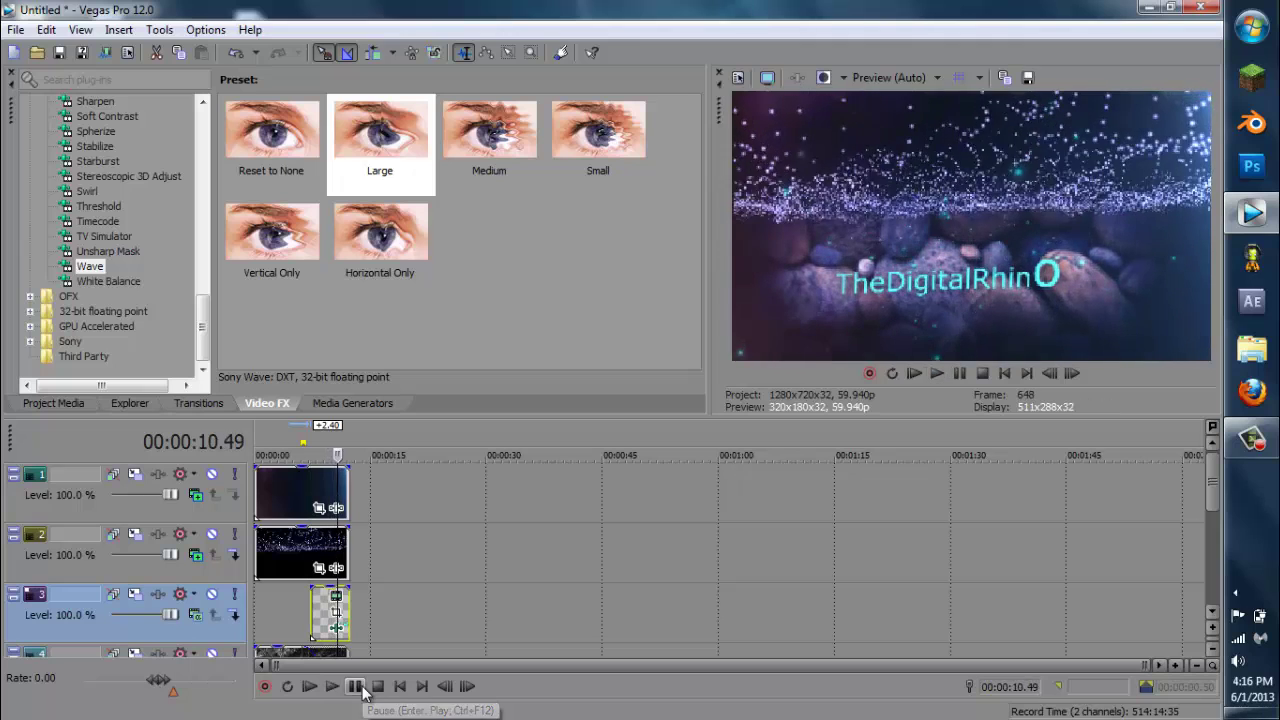
- Reopen the title clip's event effects, select all six Wave keyframes and change their interpolation type
right_click(324, 622)
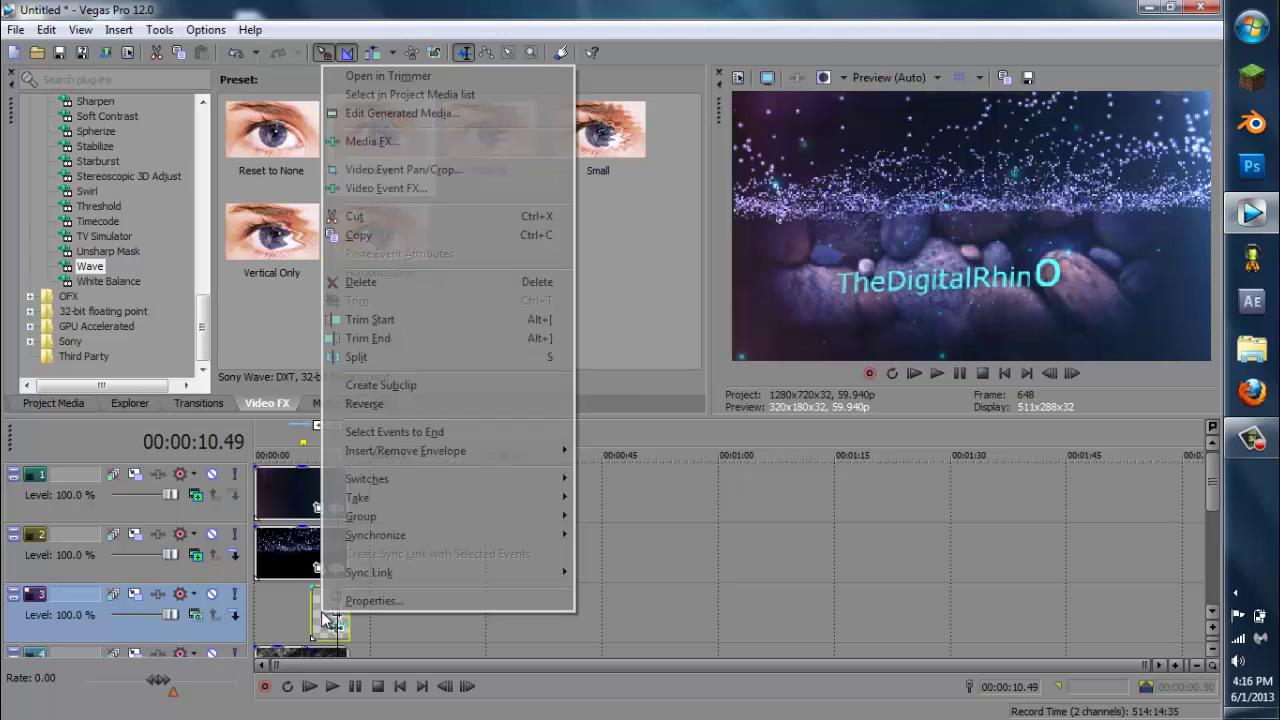
click(440, 188)
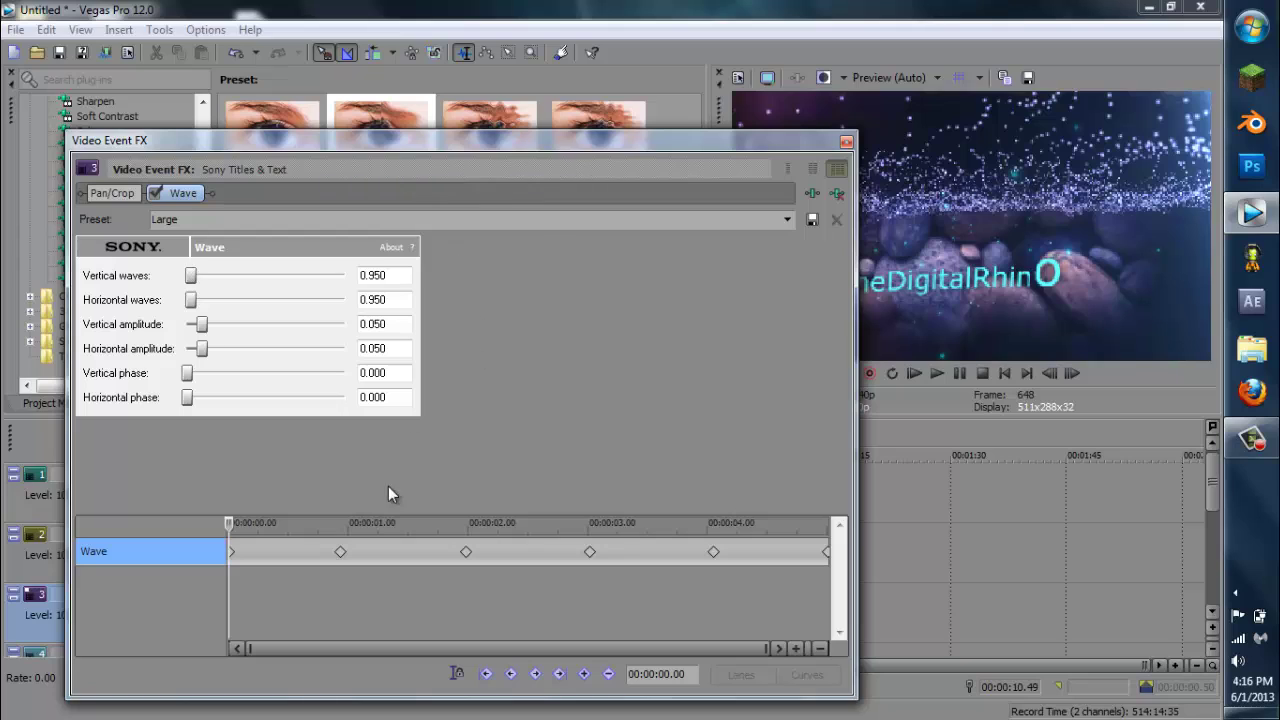
click(340, 552)
click(466, 552)
click(590, 552)
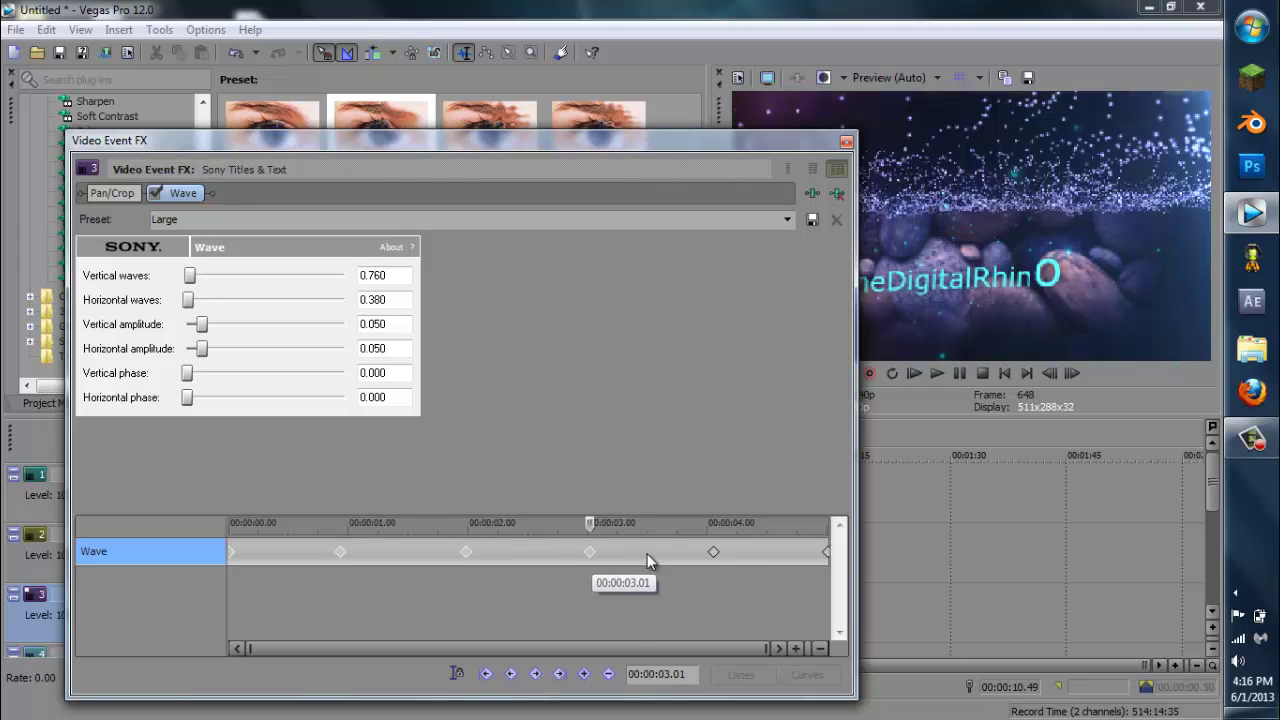
click(714, 552)
click(827, 552)
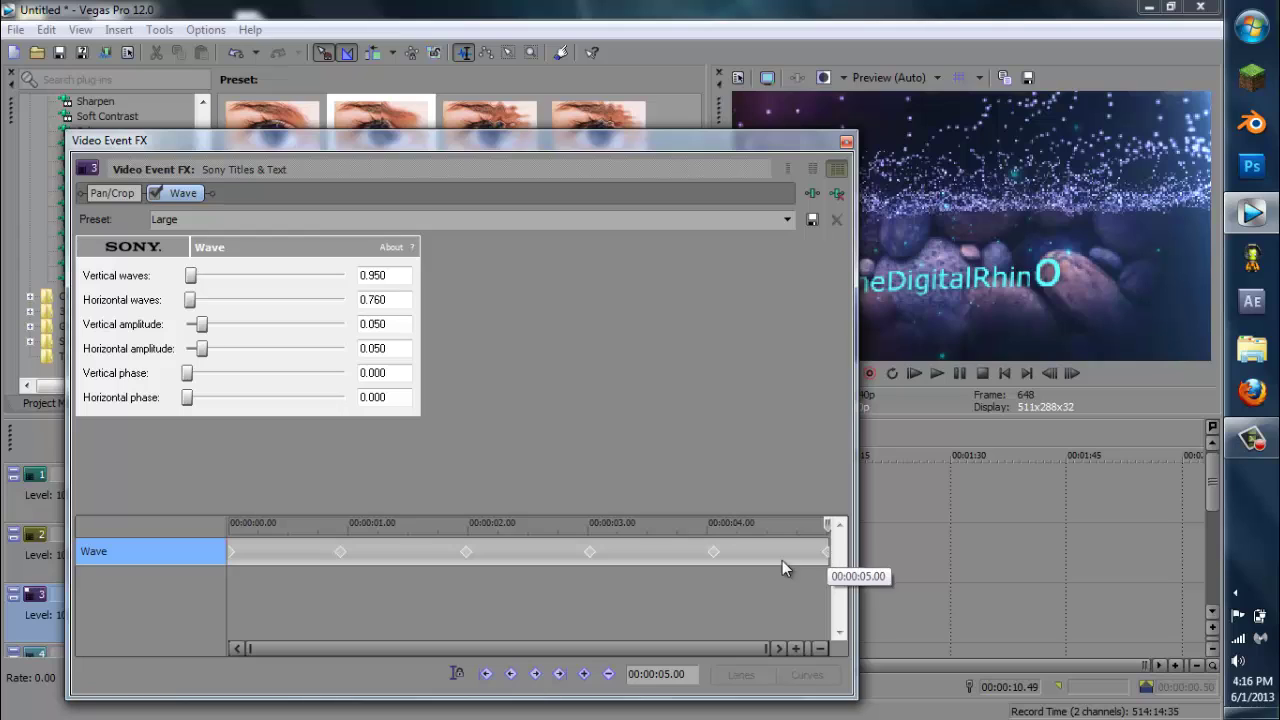
right_click(716, 551)
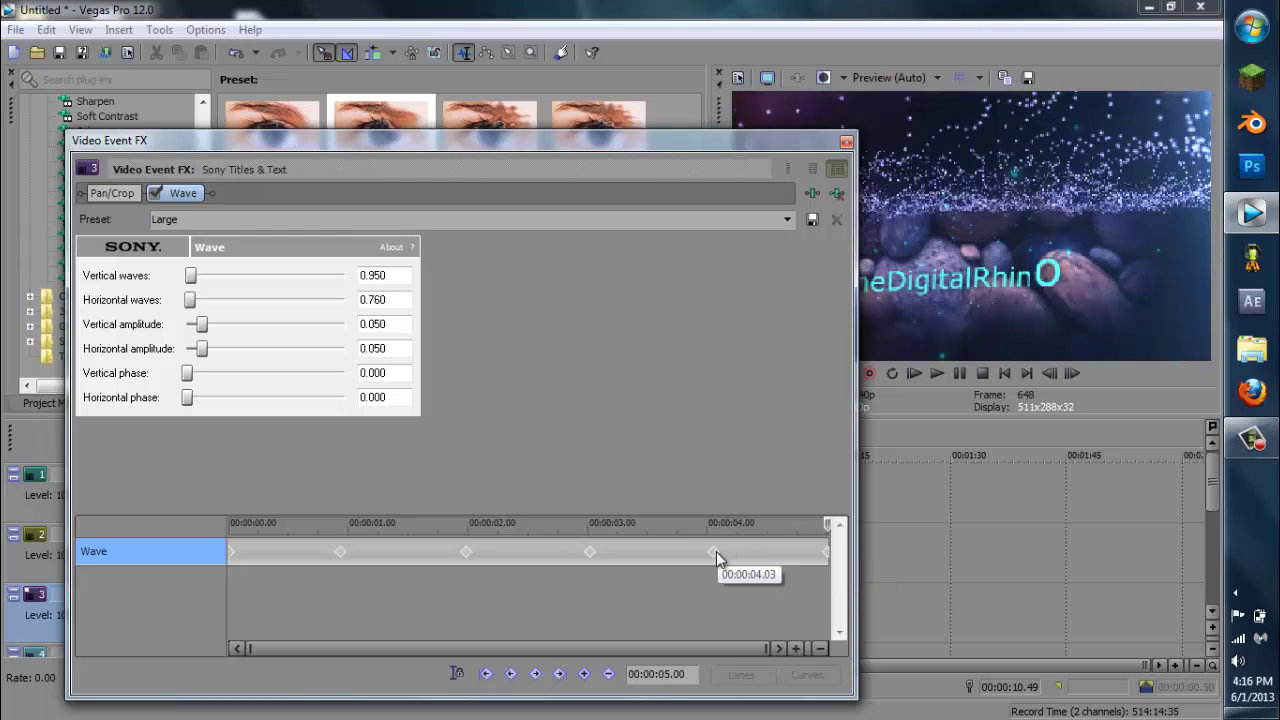
click(774, 581)
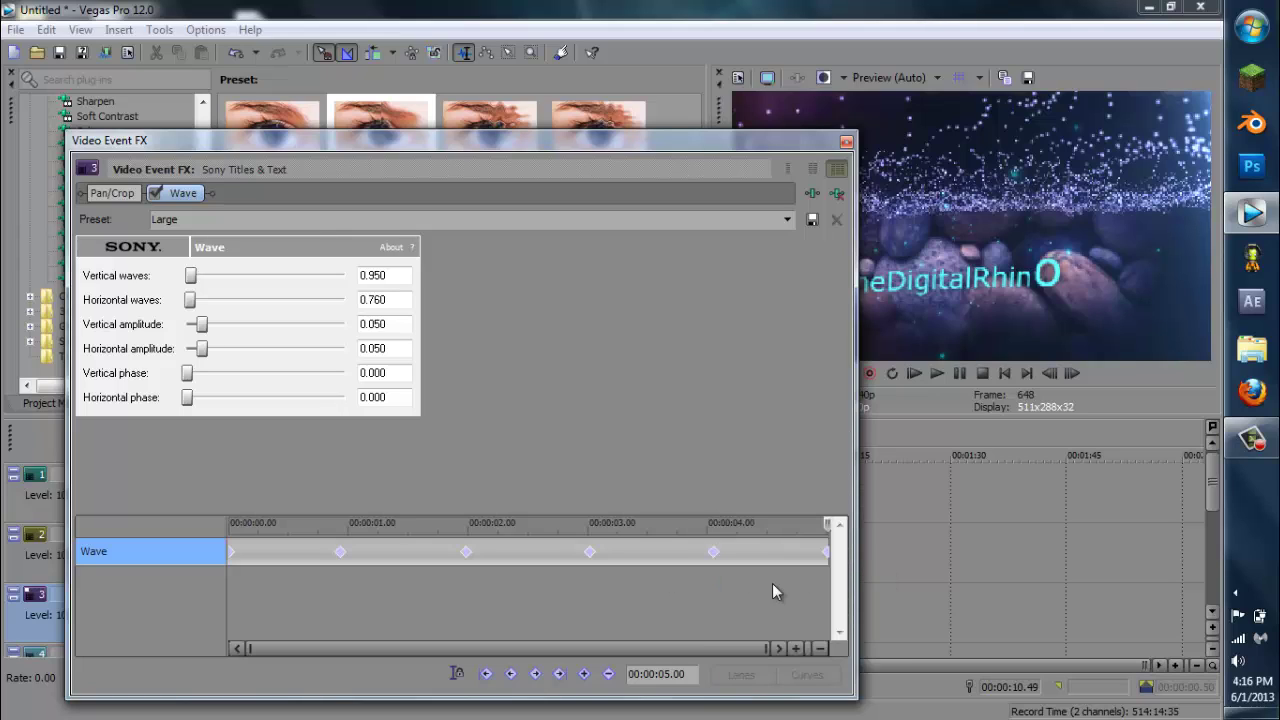
click(845, 146)
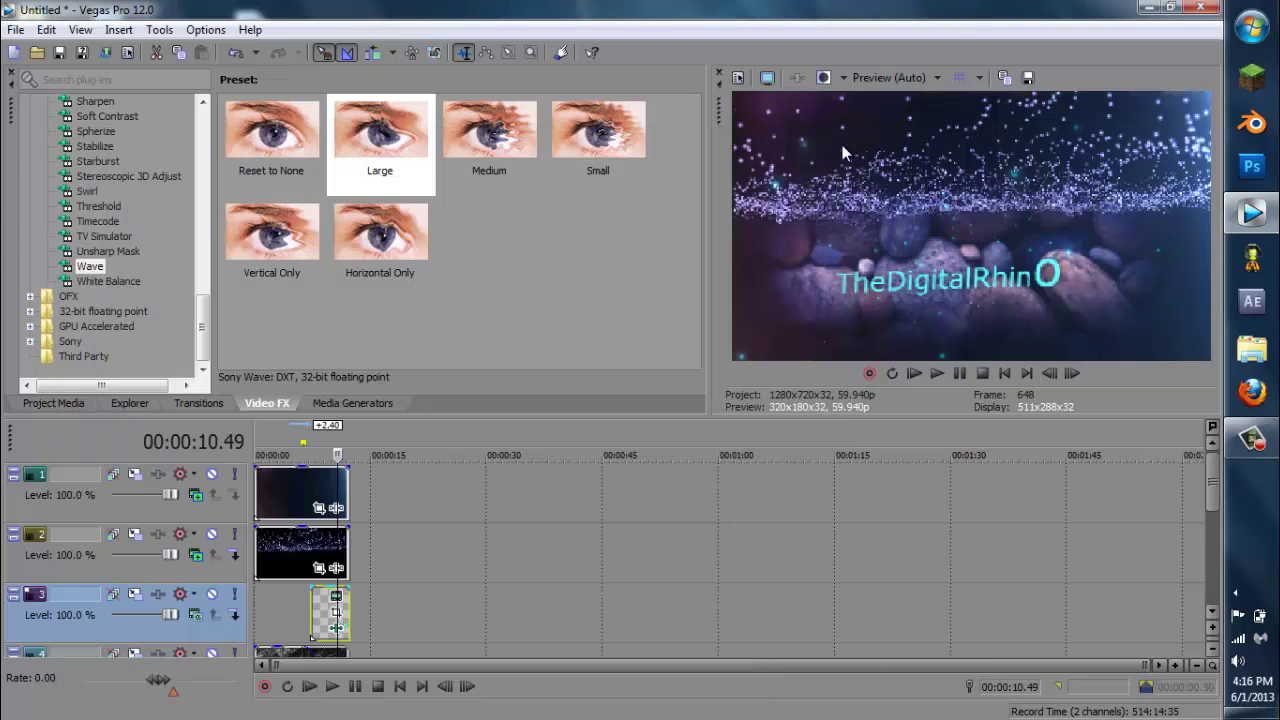
- Play the title section from 00:00:09.06 to check the adjusted wave motion
click(326, 428)
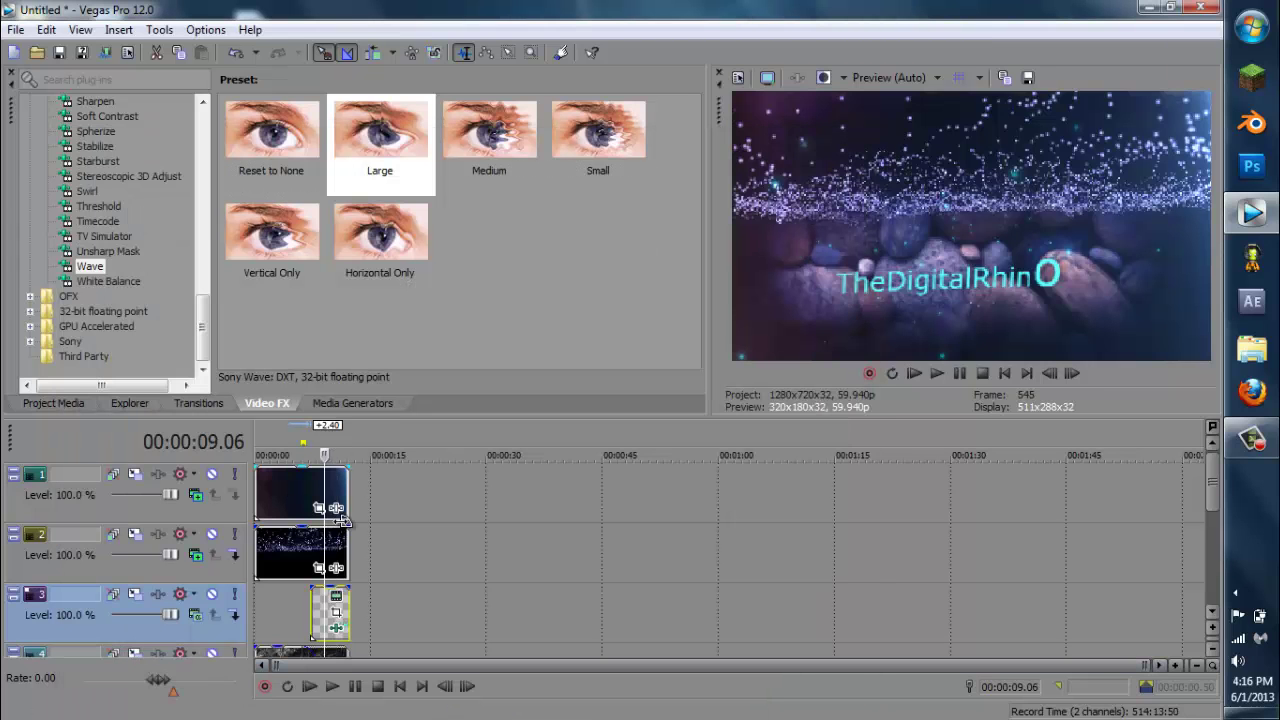
click(332, 686)
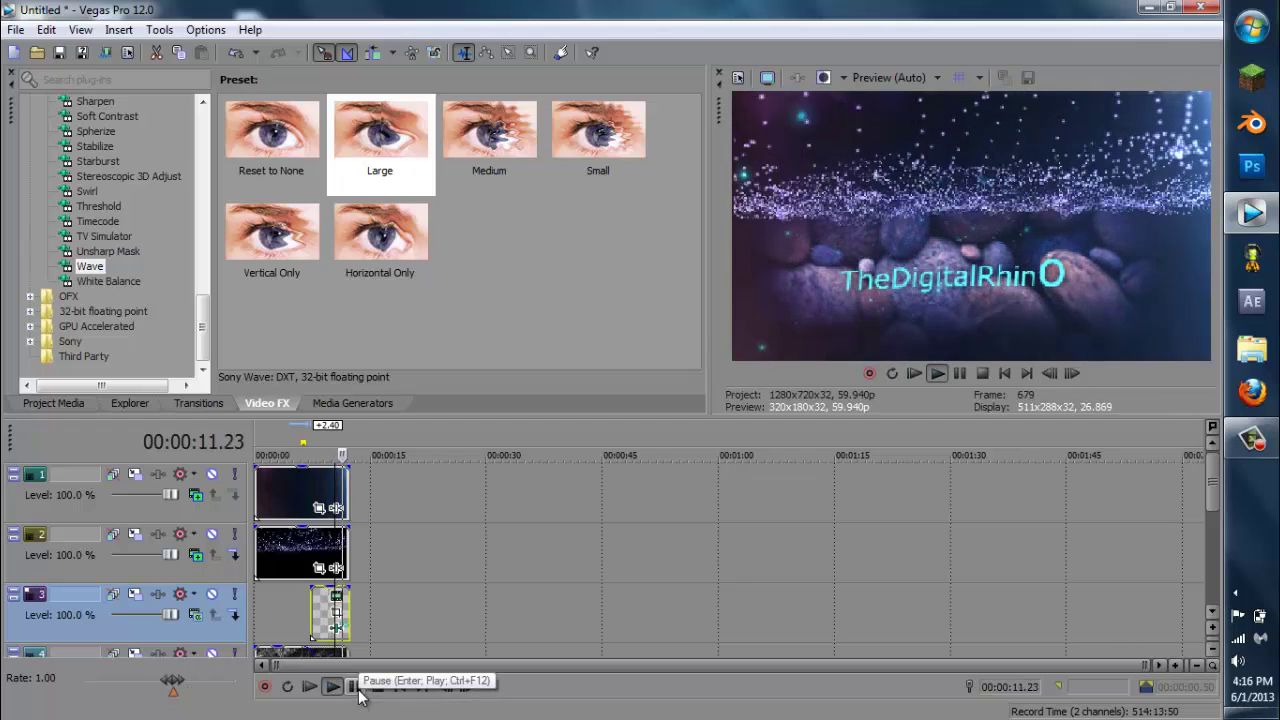
click(357, 689)
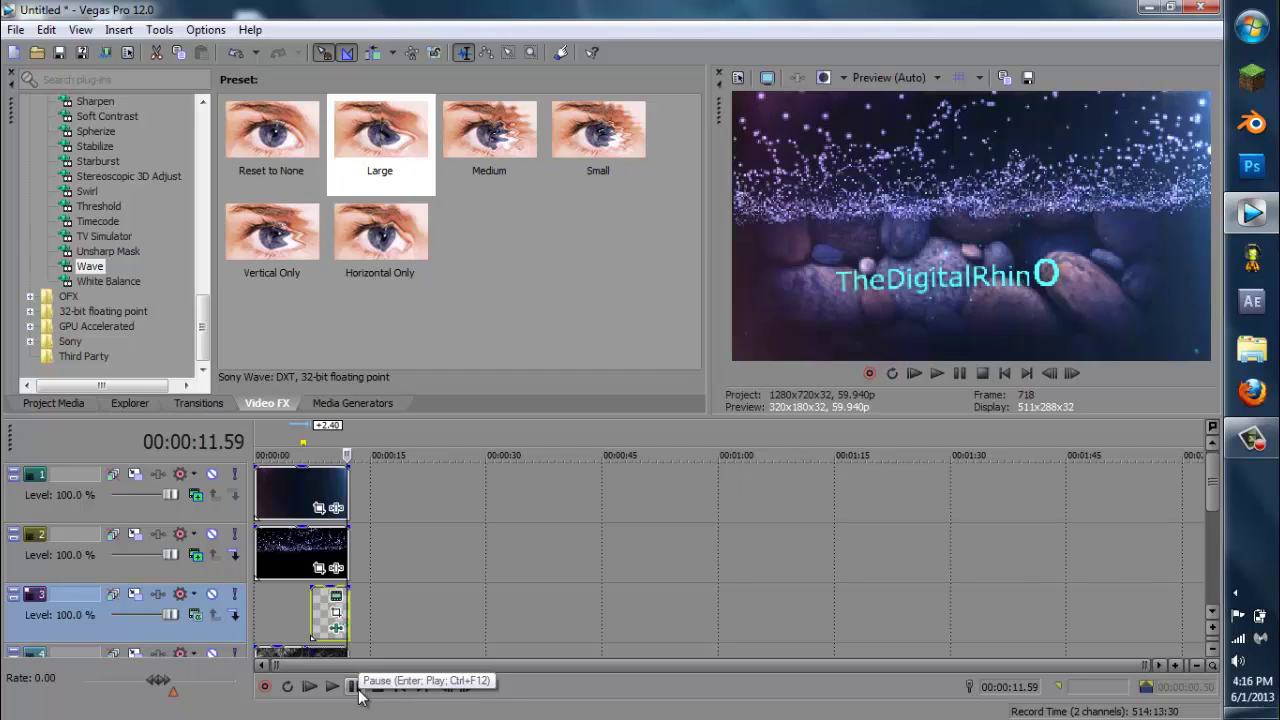
- Add the Soft Noise Gradient Wipe transition to the title clip's start, and extend the clip and its transition back to about 00:00:05
click(191, 403)
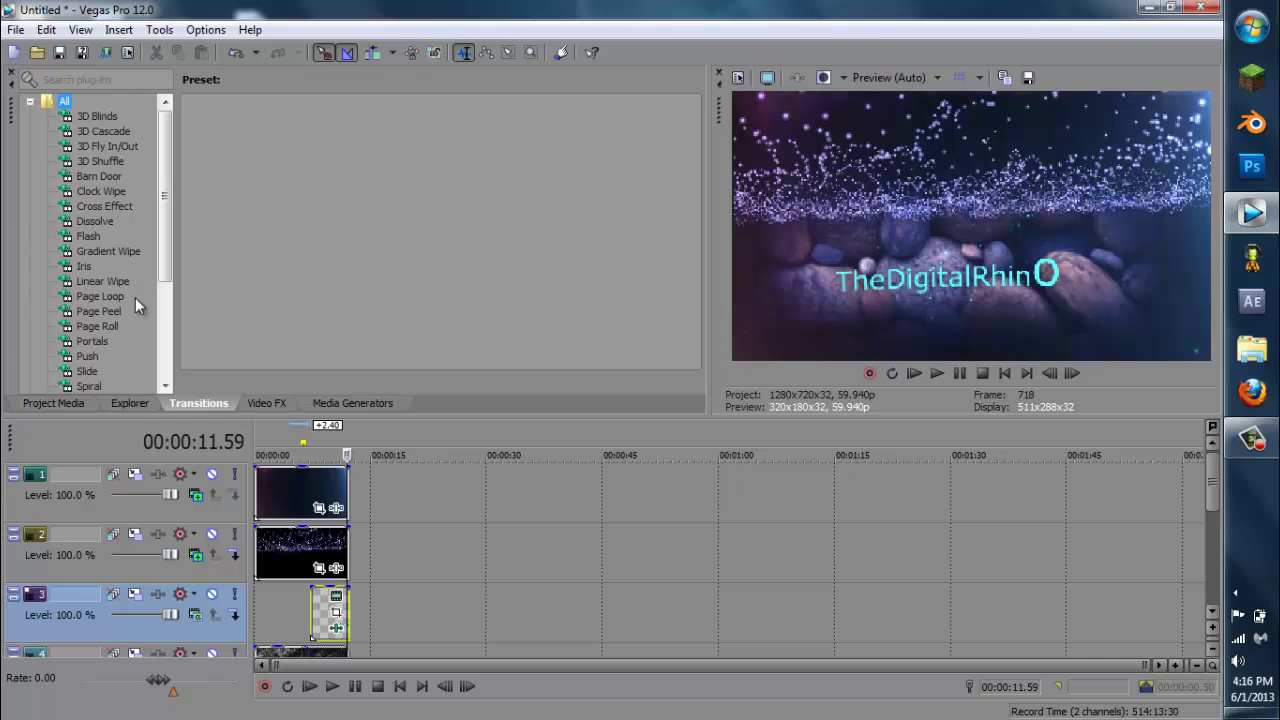
click(138, 251)
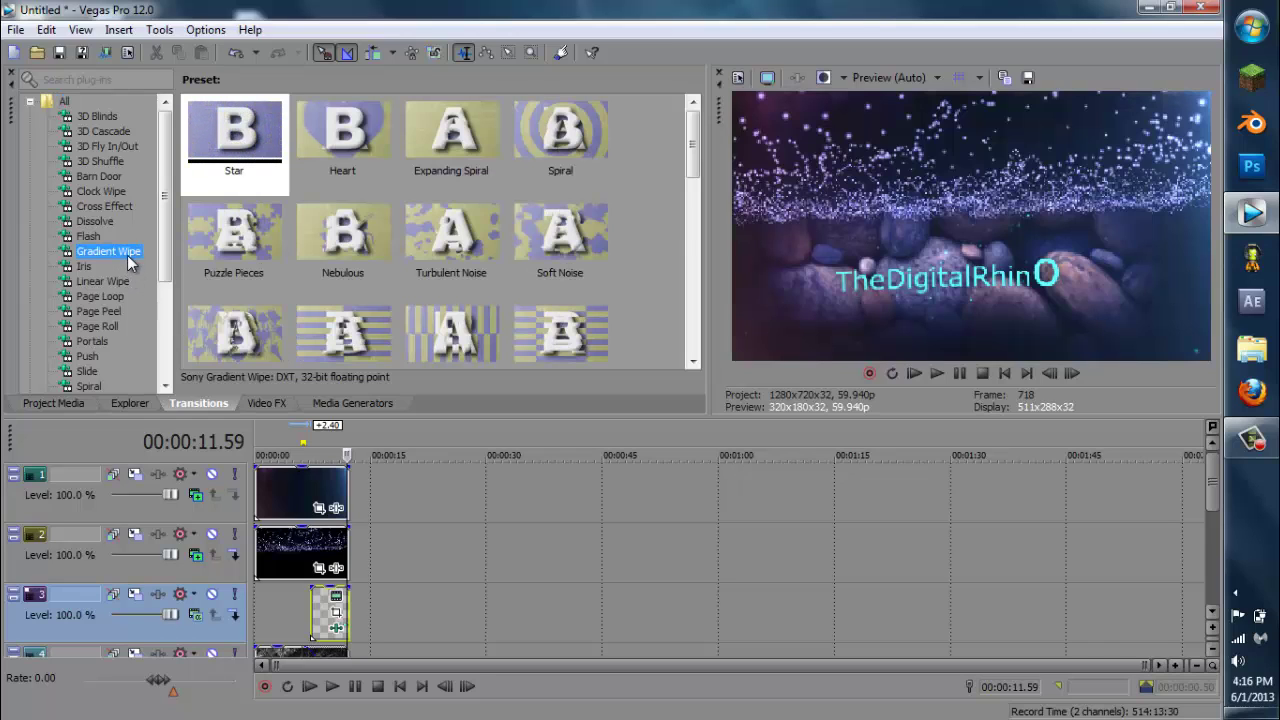
drag(592, 222, 314, 634)
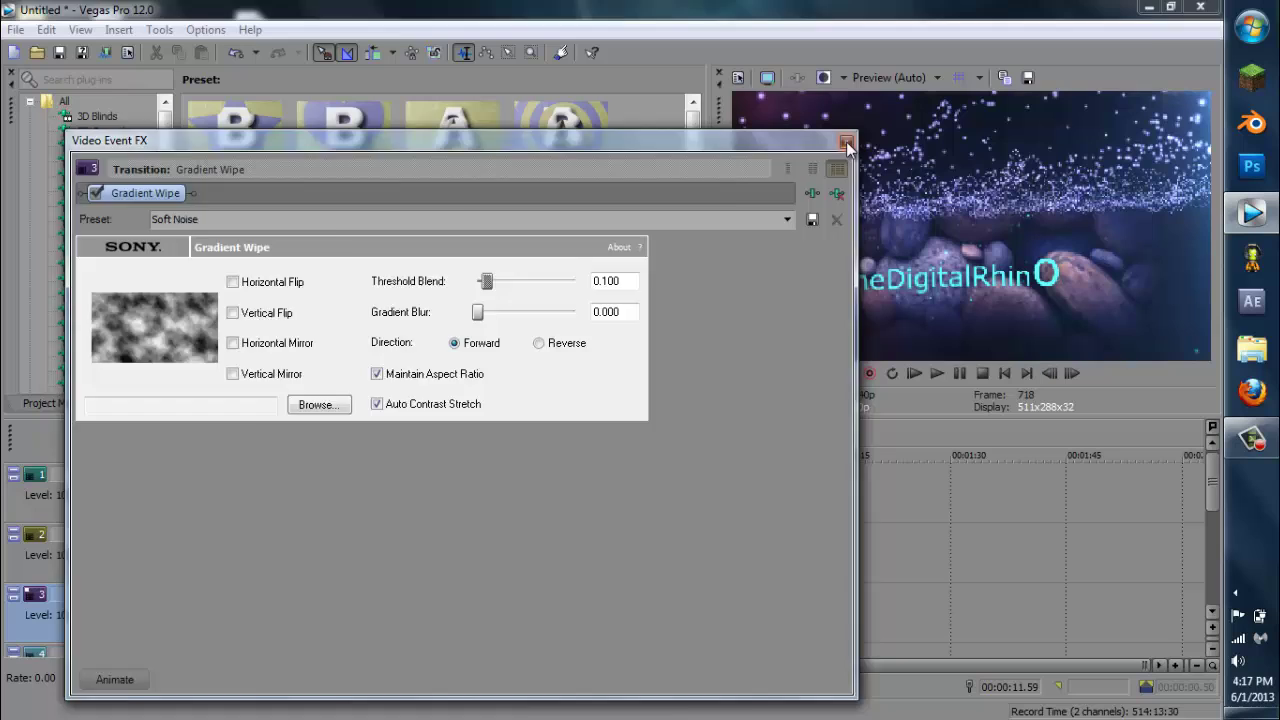
click(846, 146)
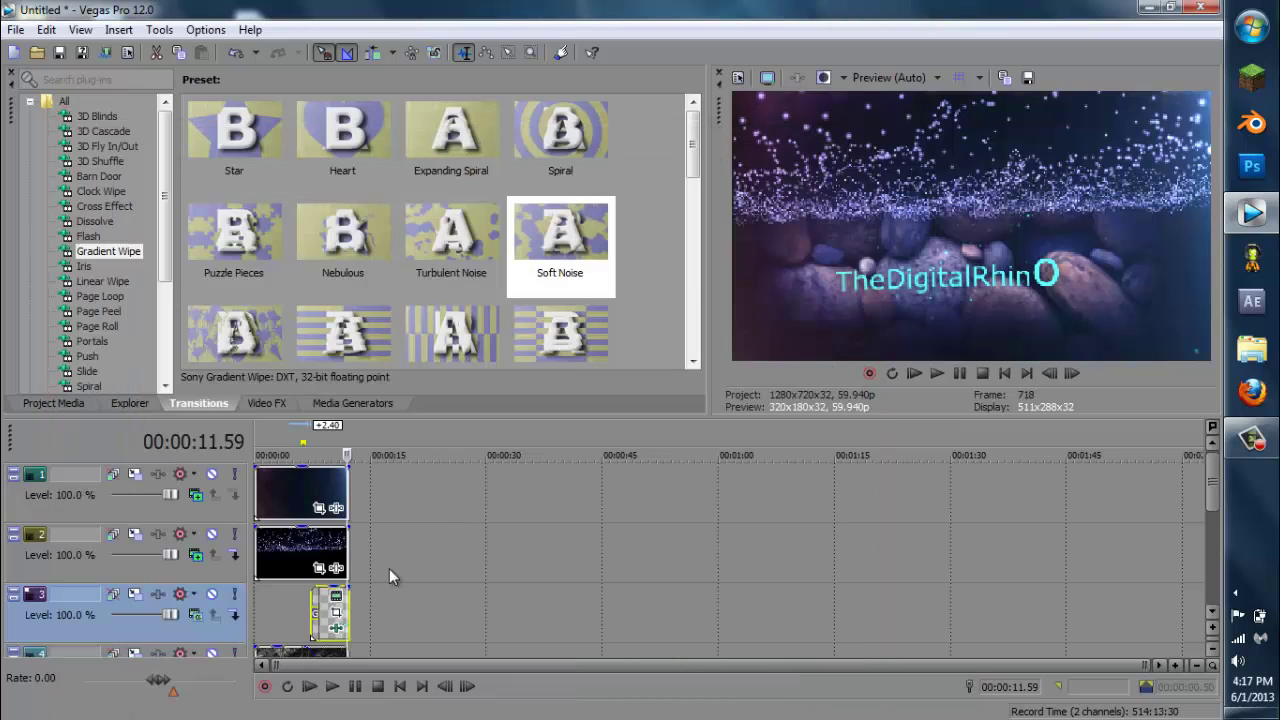
mouse_move(314, 607)
mouse_down()
mouse_move(293, 604)
mouse_move(312, 588)
mouse_up()
drag(320, 447, 294, 445)
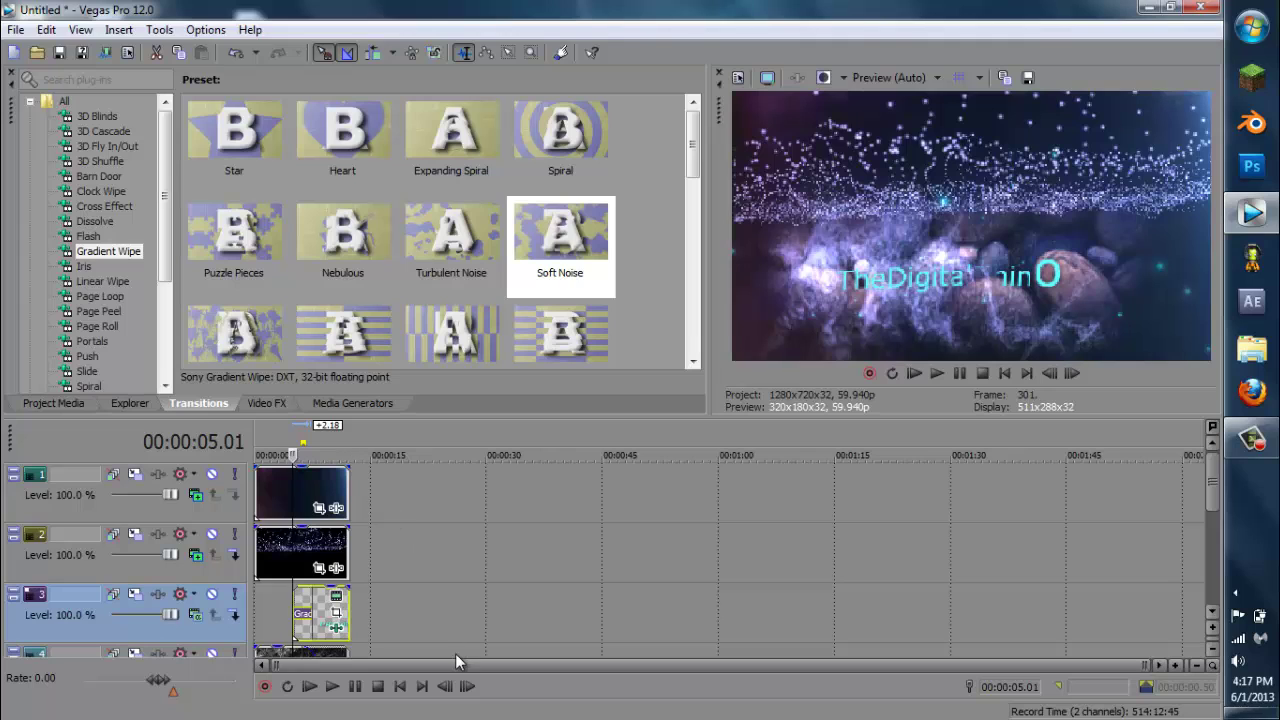
- Step frame by frame through the start of the title's wipe, and scrub onward to 00:00:09.20
click(467, 686)
click(467, 686)
click(467, 686)
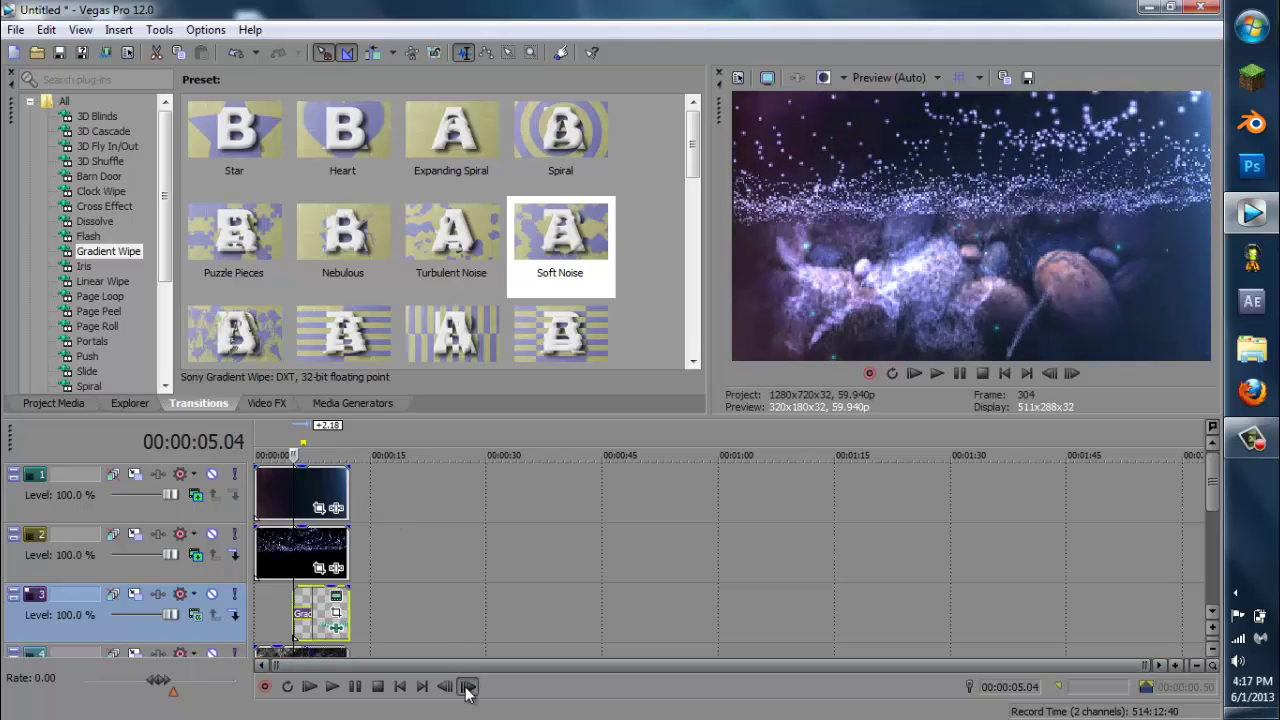
click(465, 686)
drag(296, 442, 330, 440)
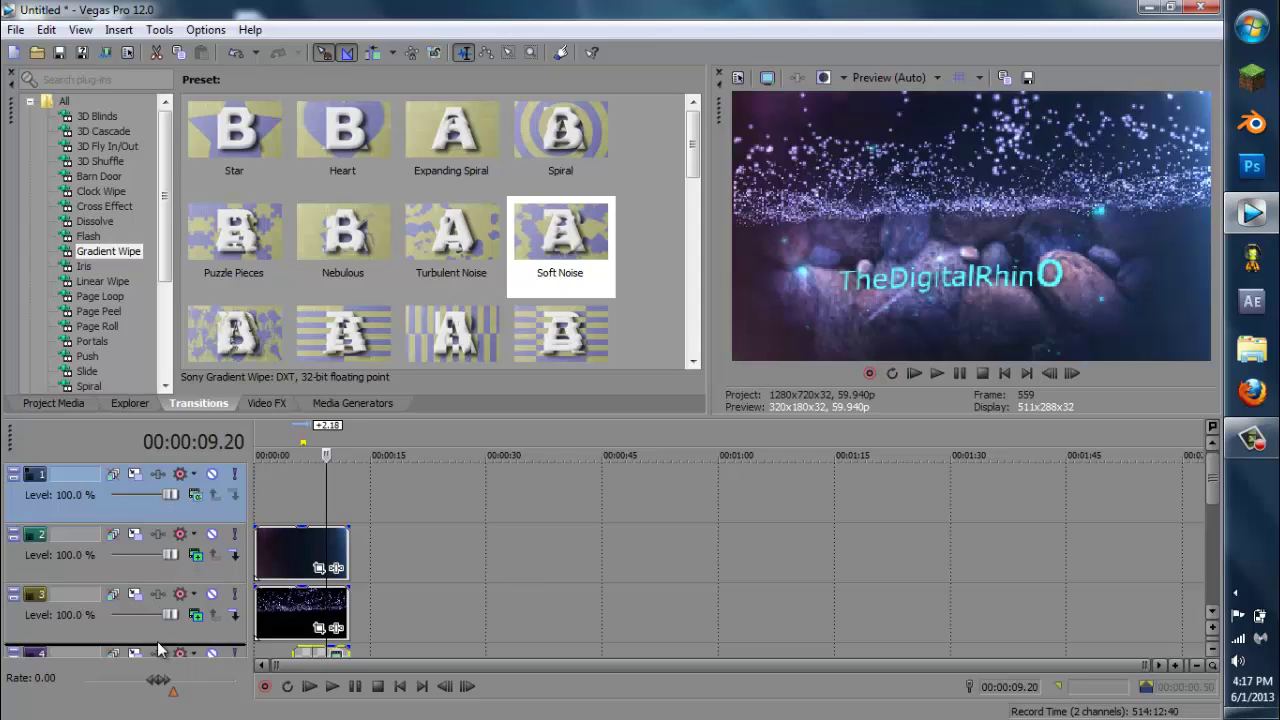
- Place a new video track directly above the title track and add a Plasma Noise Texture clip at its start
drag(160, 656, 160, 655)
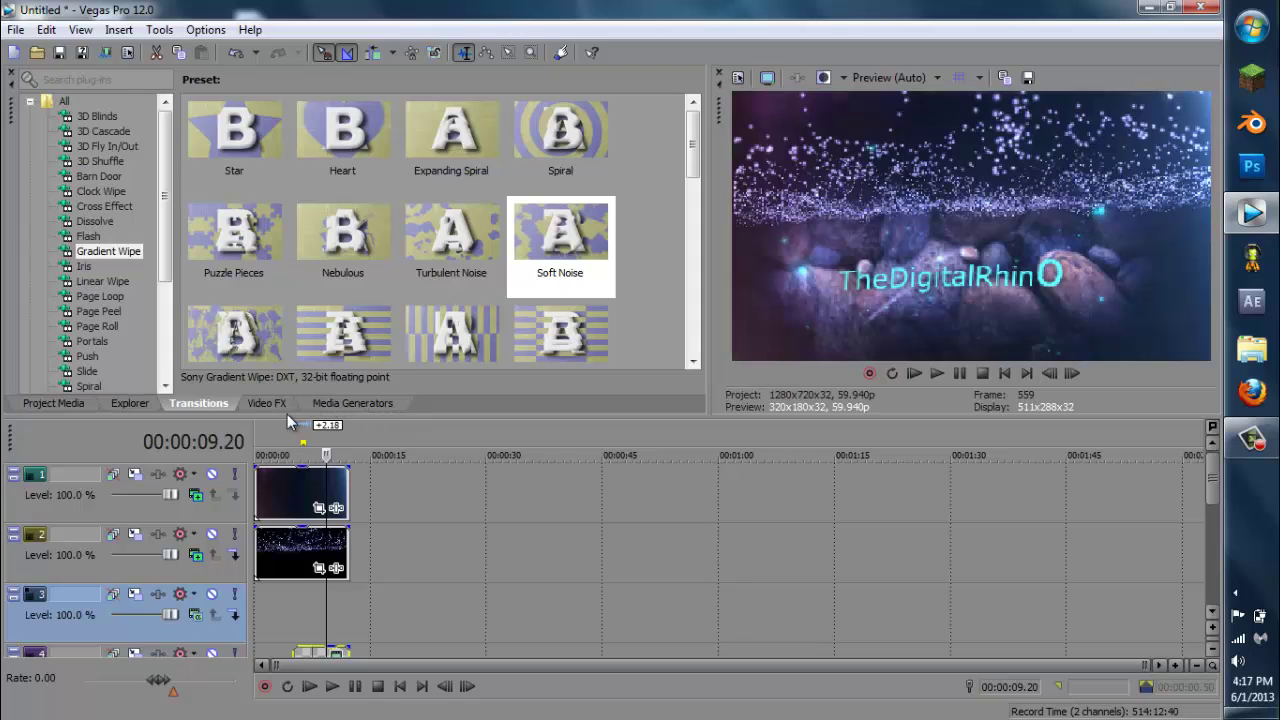
click(328, 403)
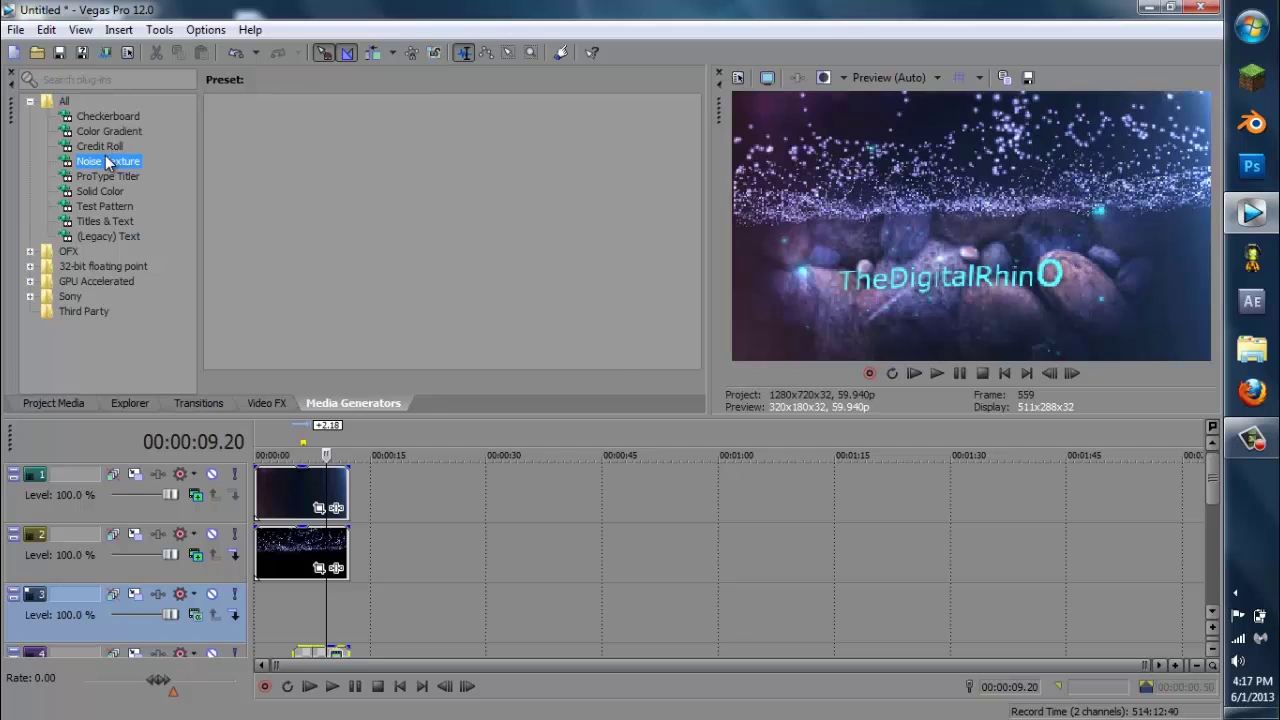
click(465, 275)
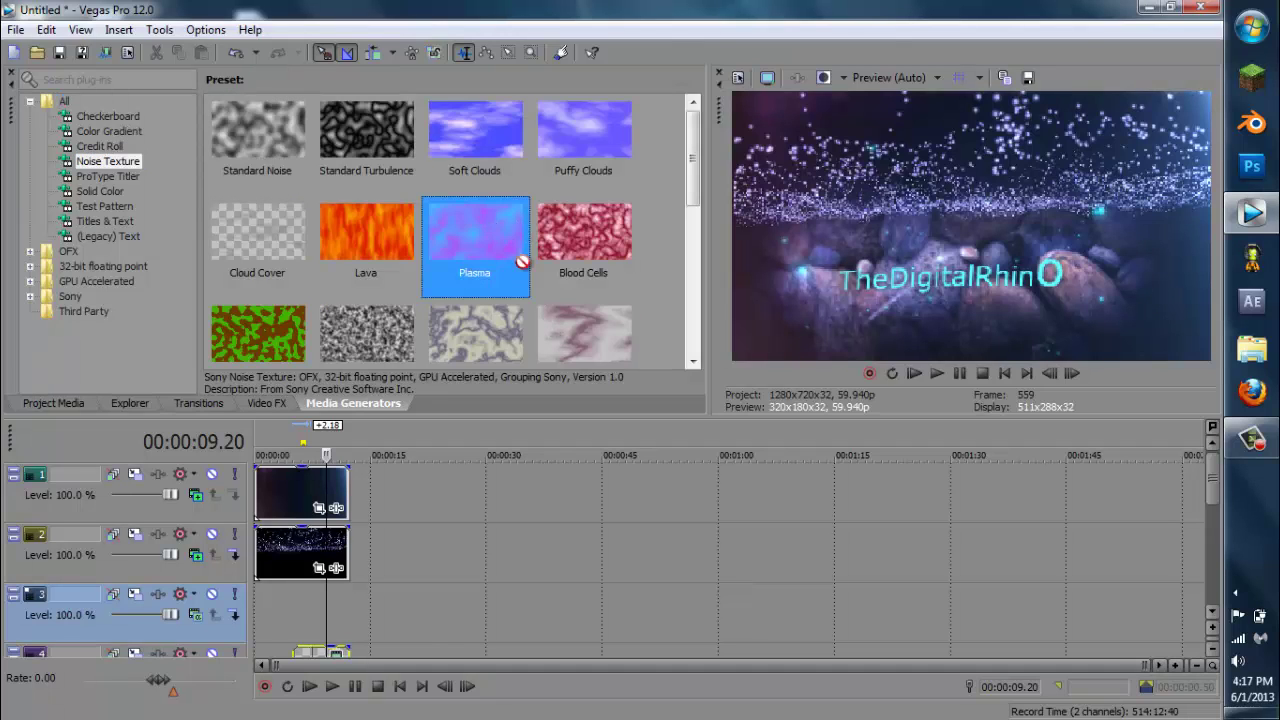
drag(523, 251, 268, 625)
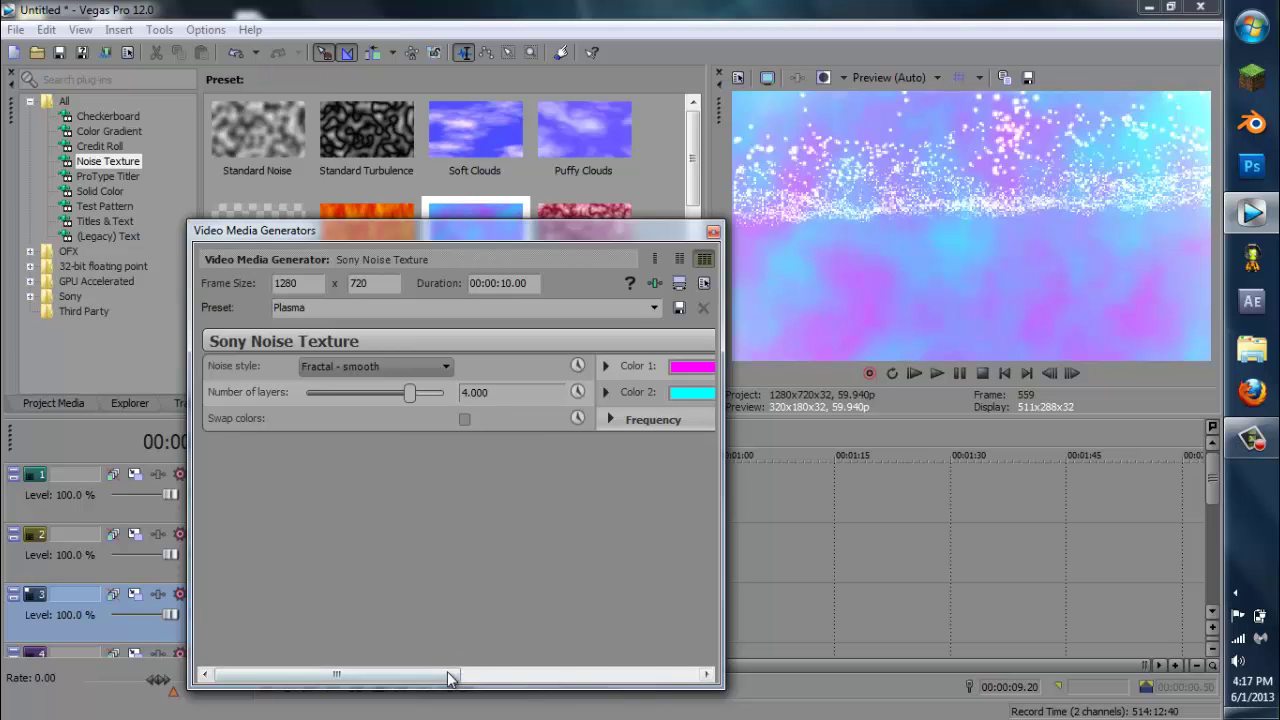
- Set the plasma texture's Color 1 alpha to 0.0 and its cyan Color 2 alpha to 0.44
drag(450, 678, 675, 663)
click(250, 367)
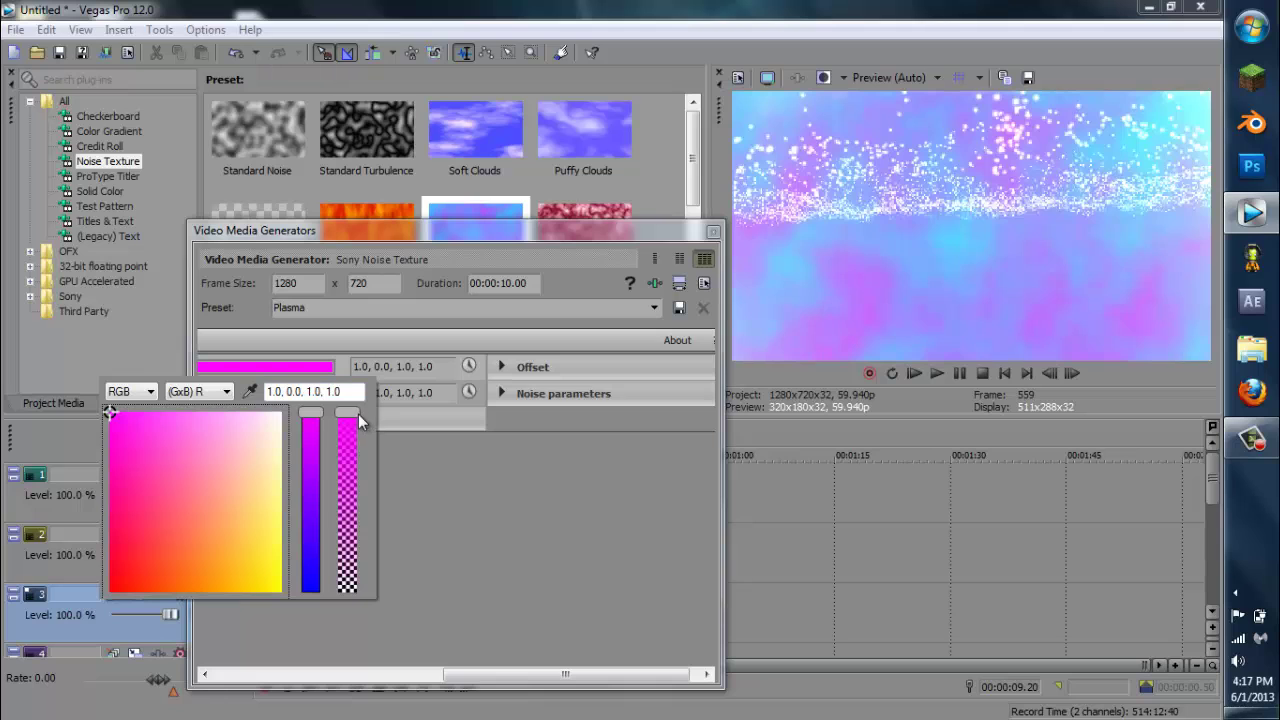
drag(347, 414, 348, 598)
click(490, 545)
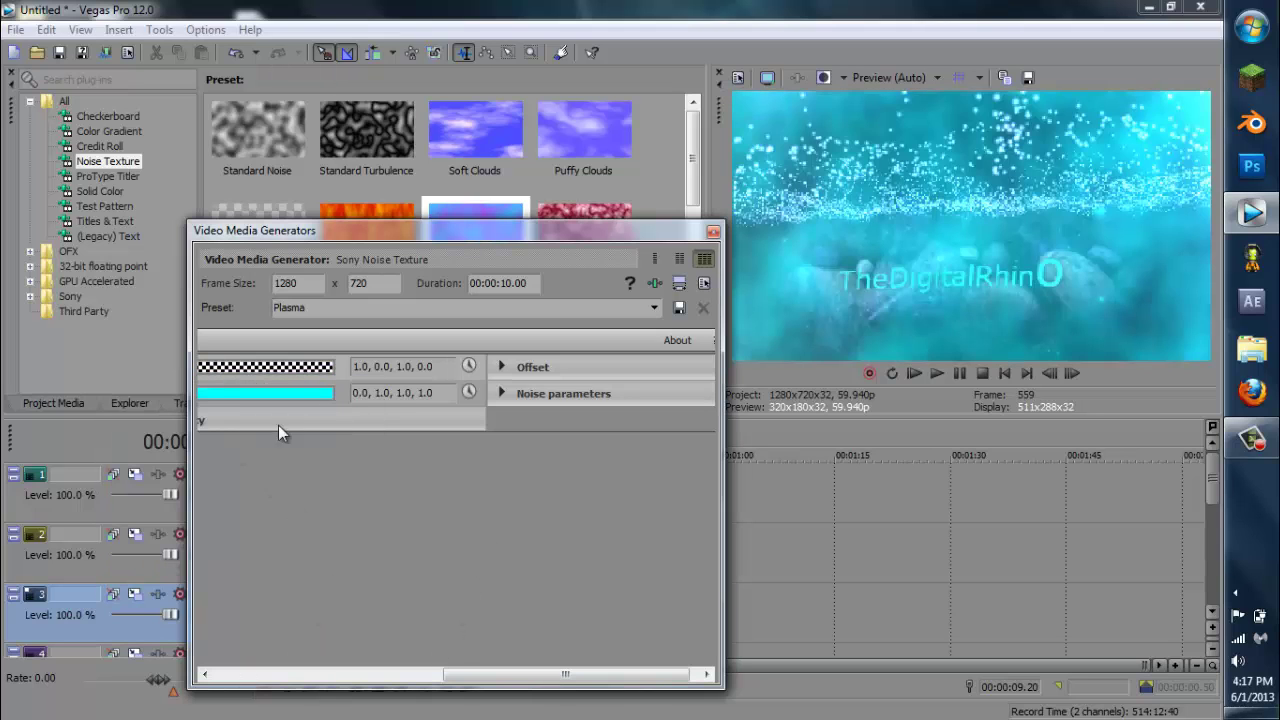
click(303, 398)
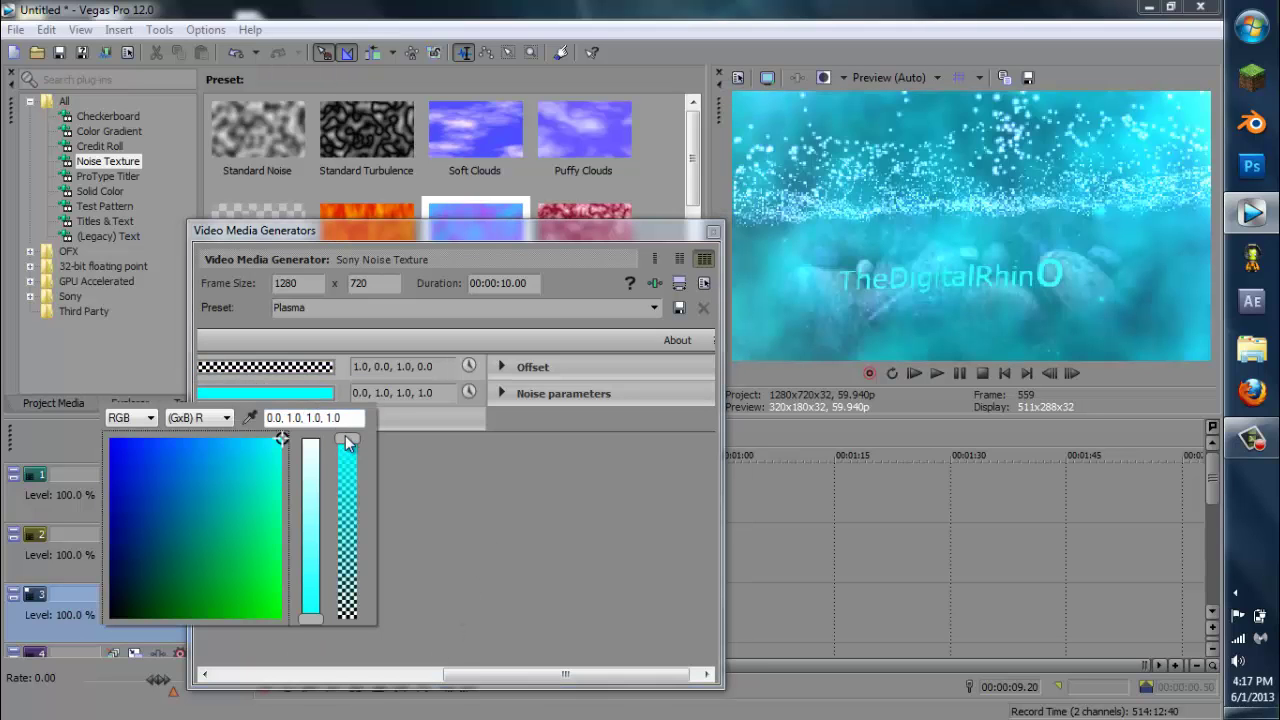
drag(347, 443, 357, 541)
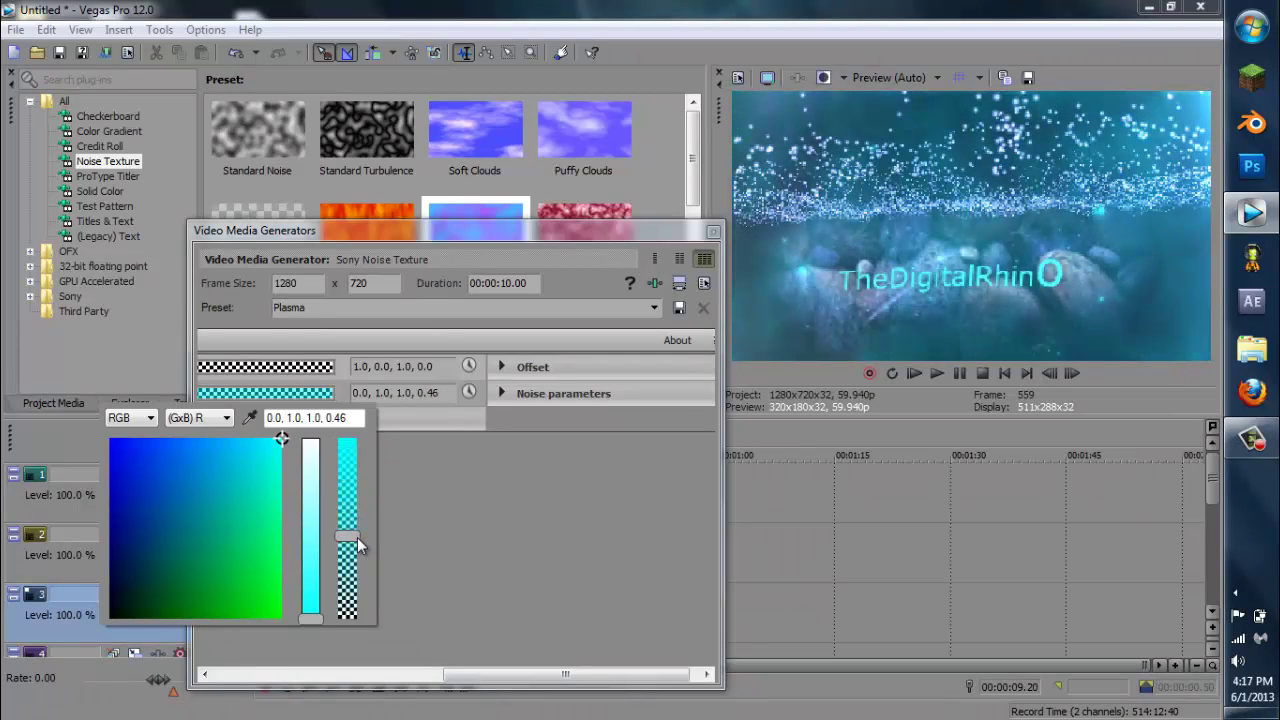
click(656, 246)
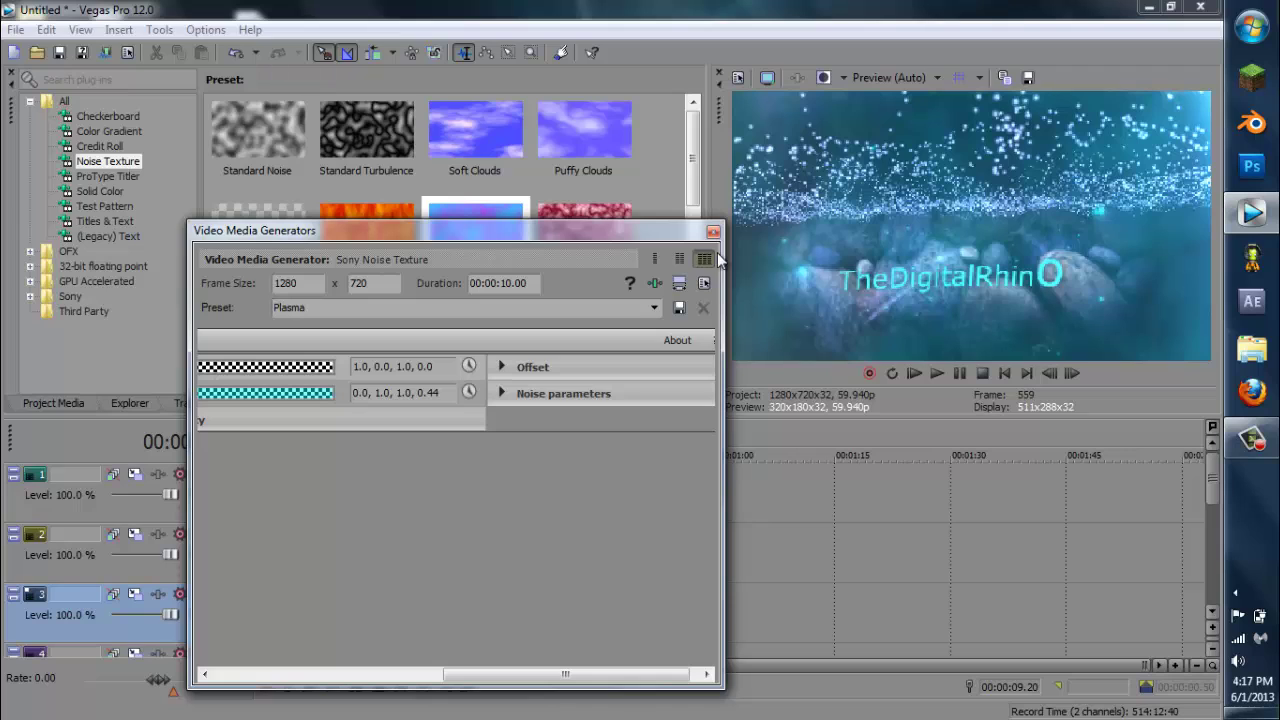
- Try shifting the plasma texture's horizontal offset, and reset the X offset to 0
drag(501, 667, 588, 664)
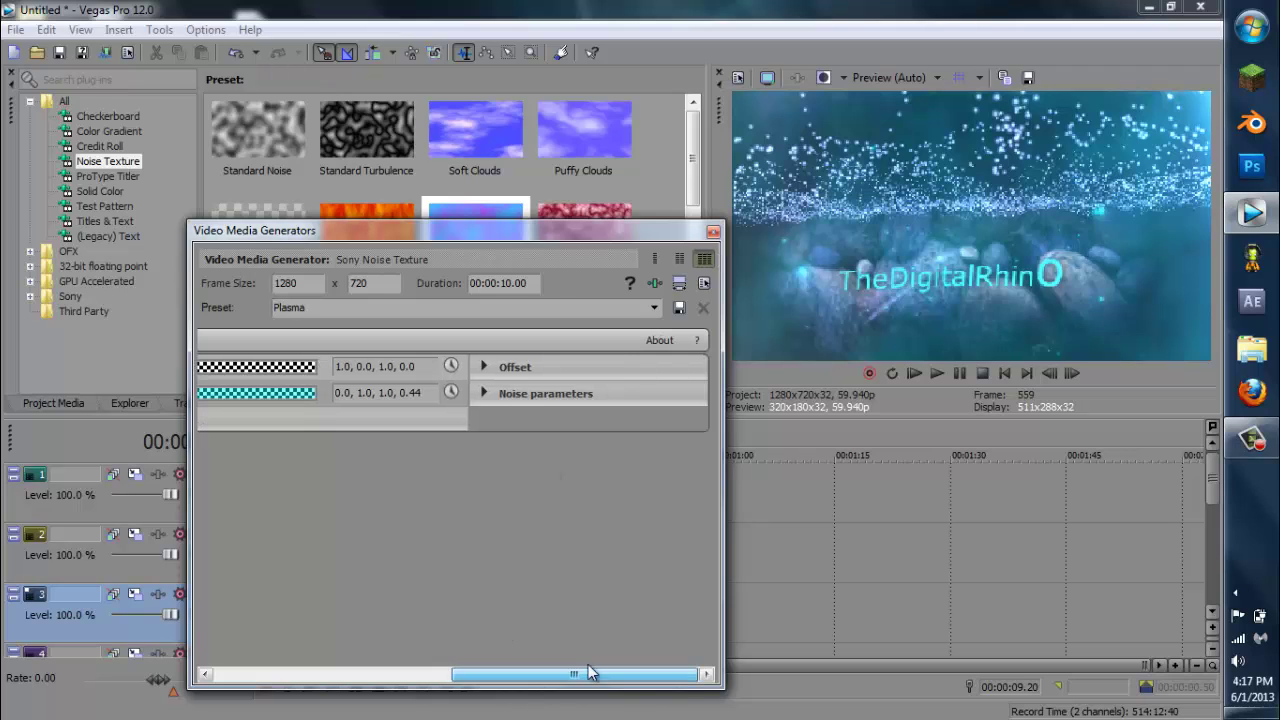
click(492, 394)
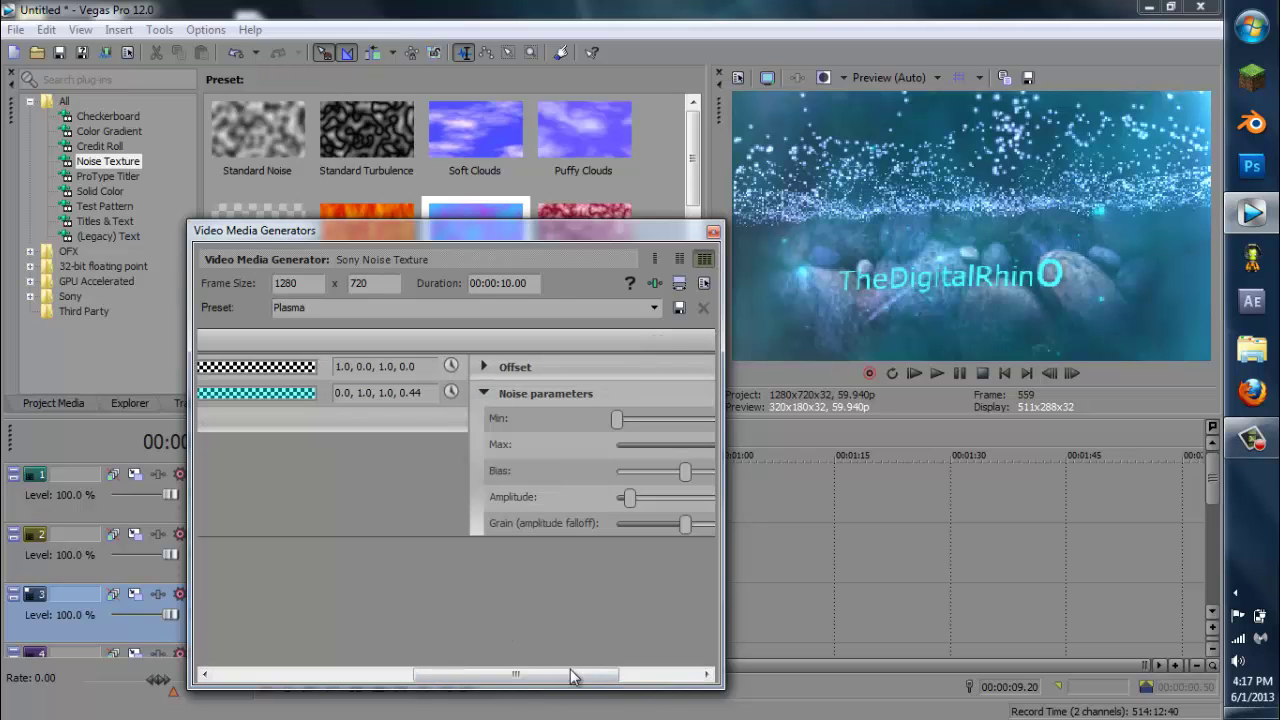
drag(573, 677, 652, 677)
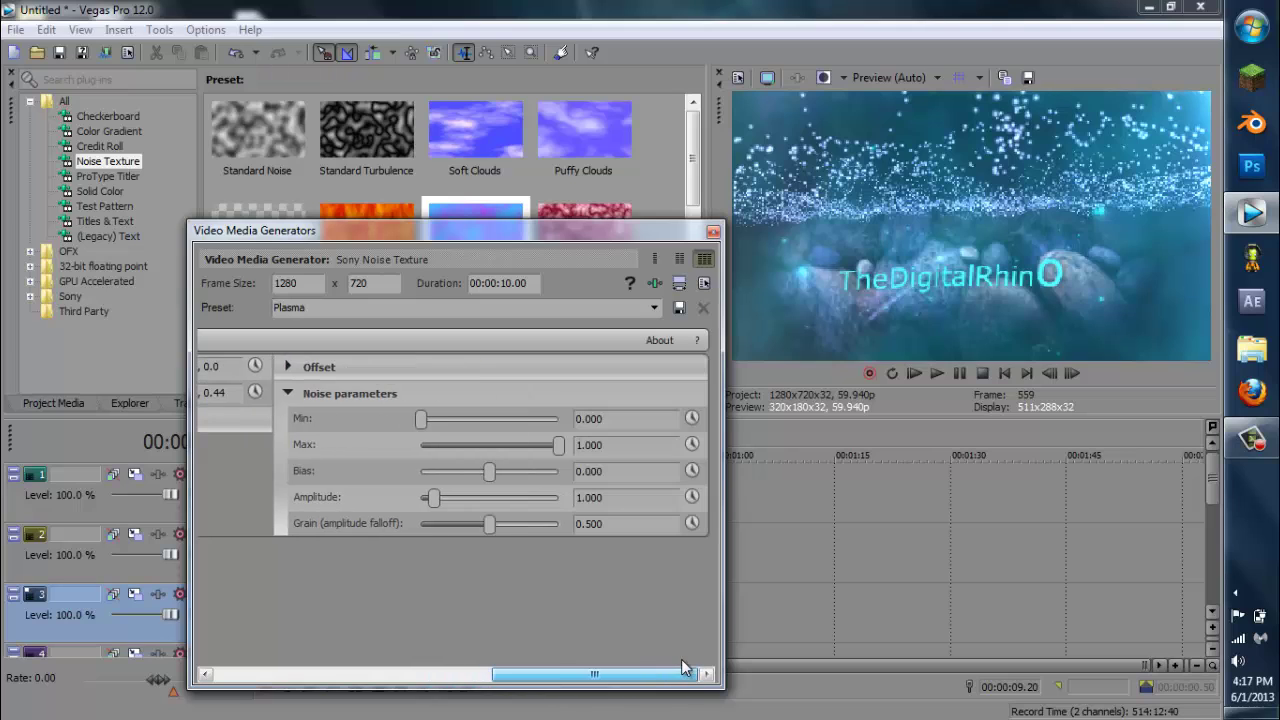
click(289, 386)
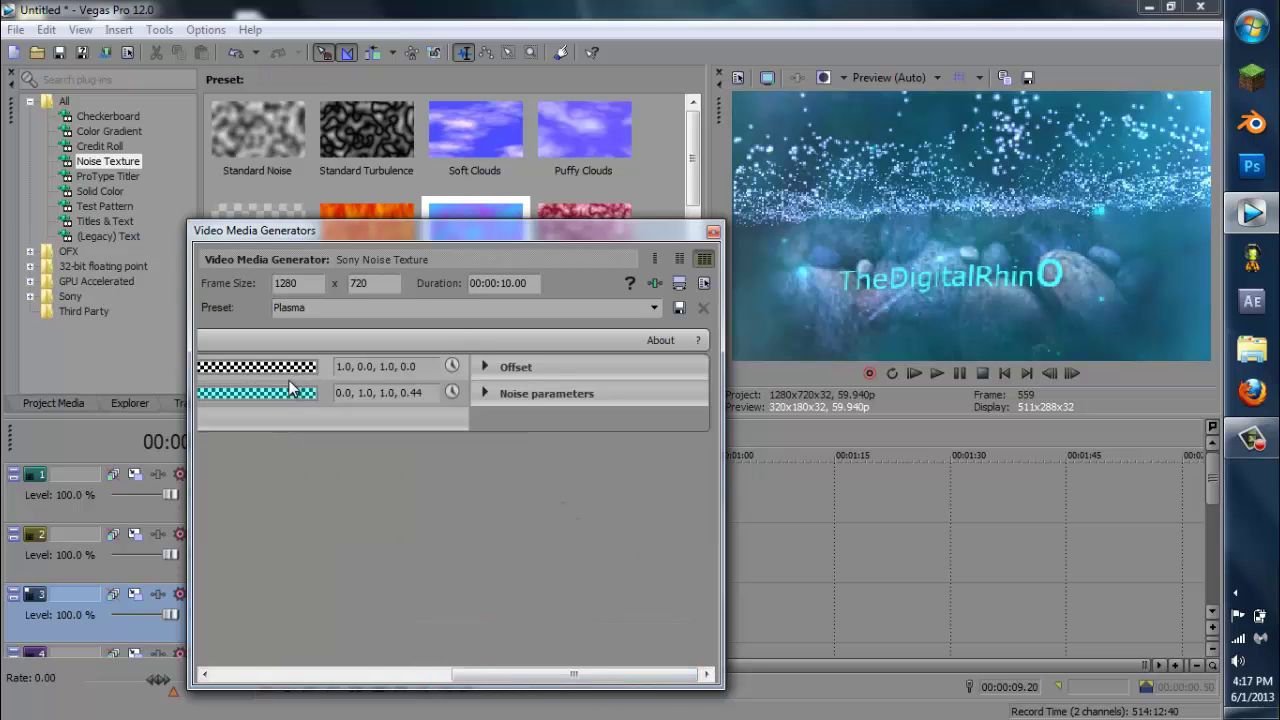
click(486, 367)
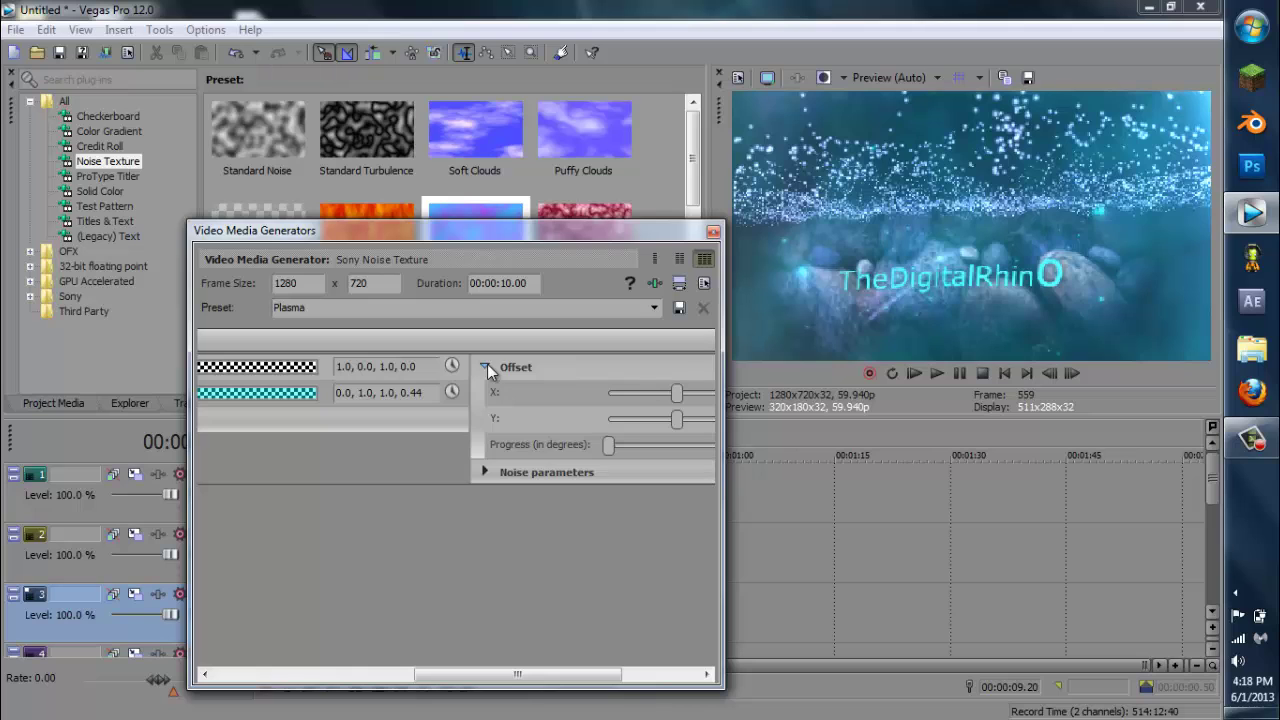
drag(458, 670, 534, 672)
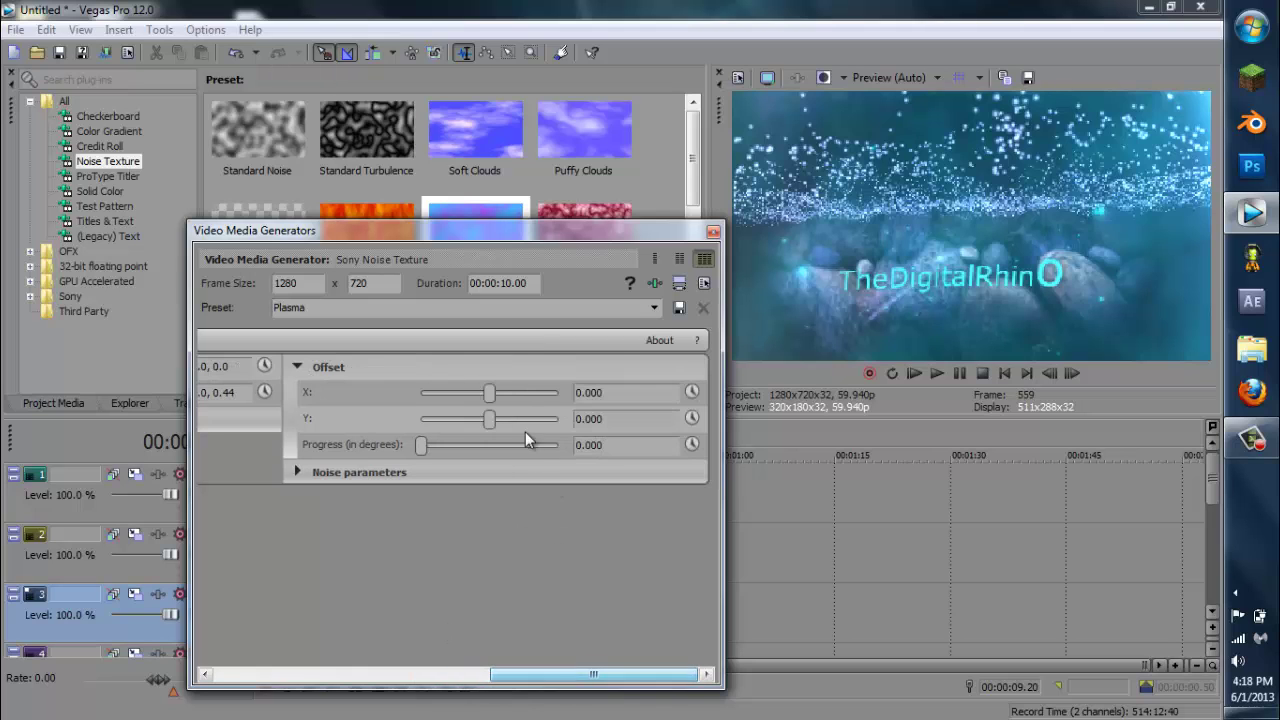
mouse_move(491, 397)
mouse_down()
mouse_move(546, 396)
mouse_move(505, 395)
mouse_up()
double_click(624, 391)
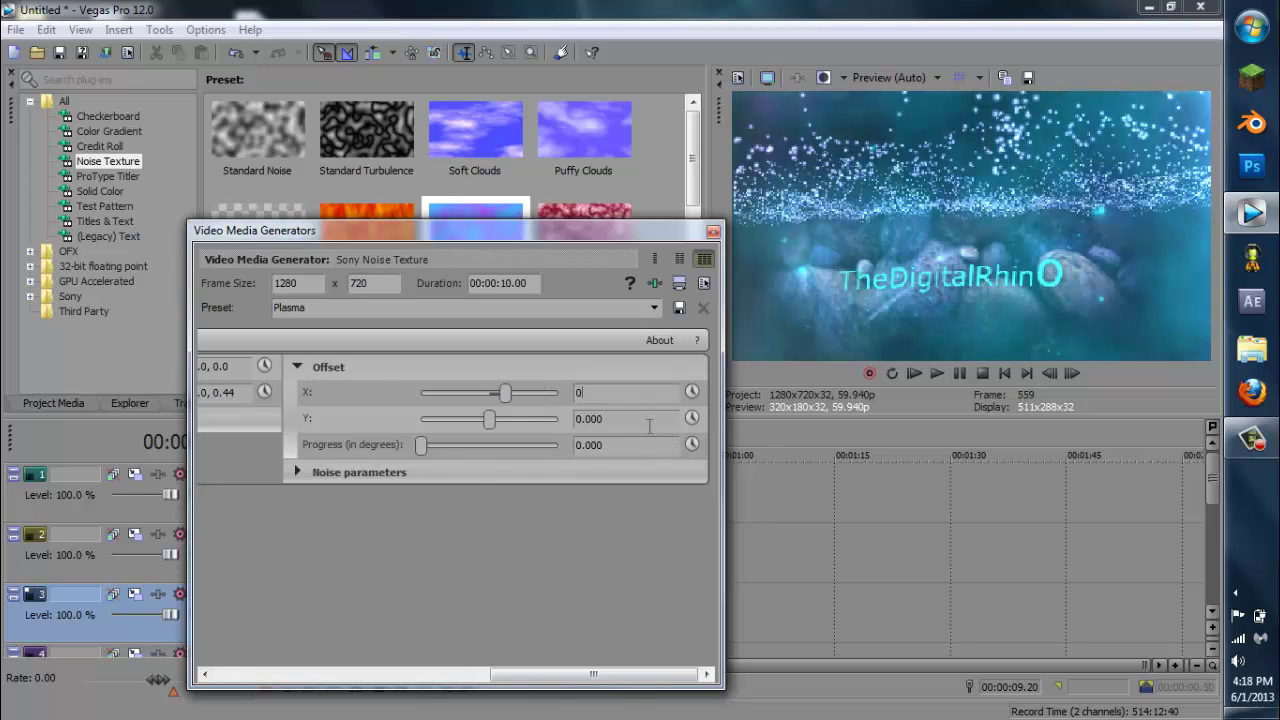
key(Return)
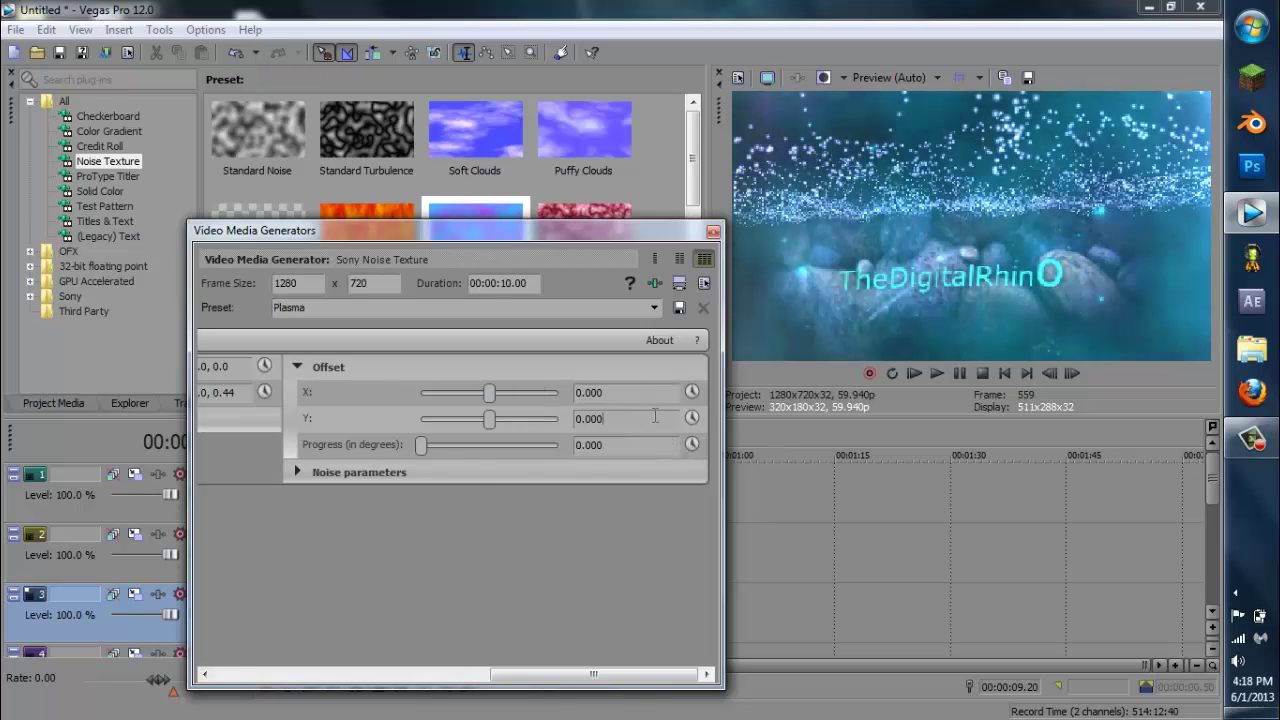
click(713, 232)
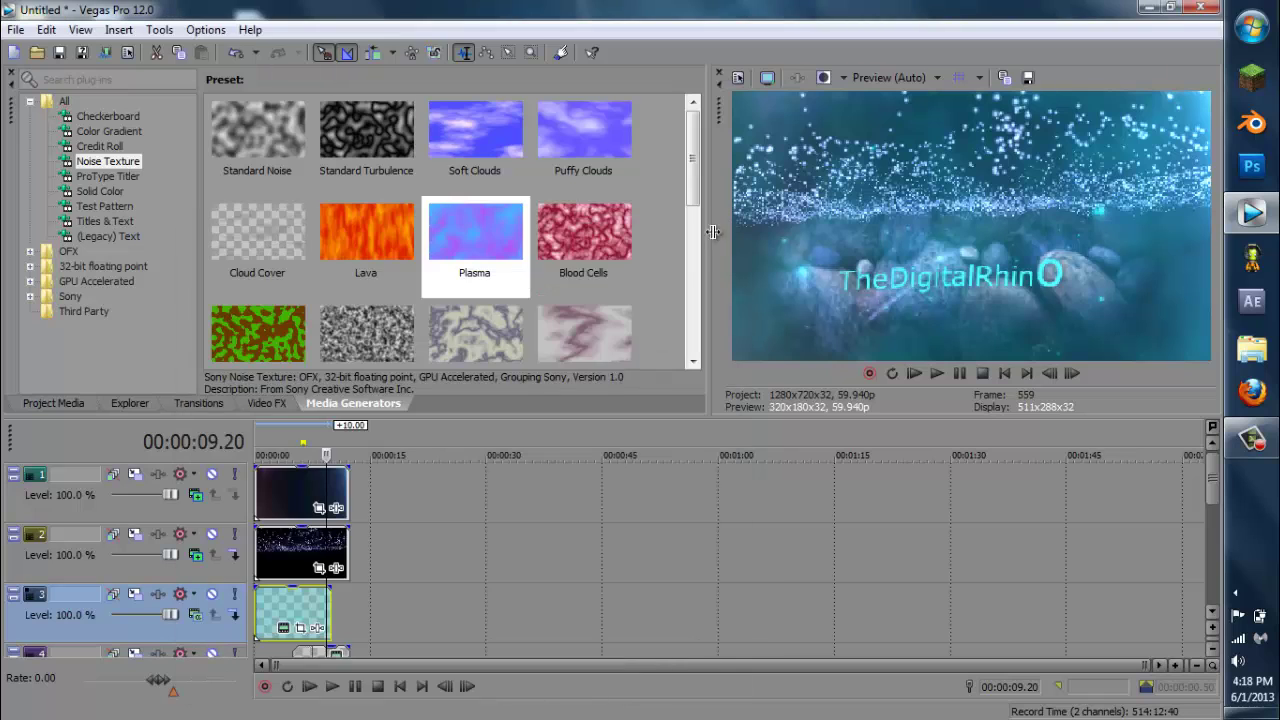
- Enable the mask in the plasma clip's Event Pan/Crop settings, keeping the video preview in view
click(300, 627)
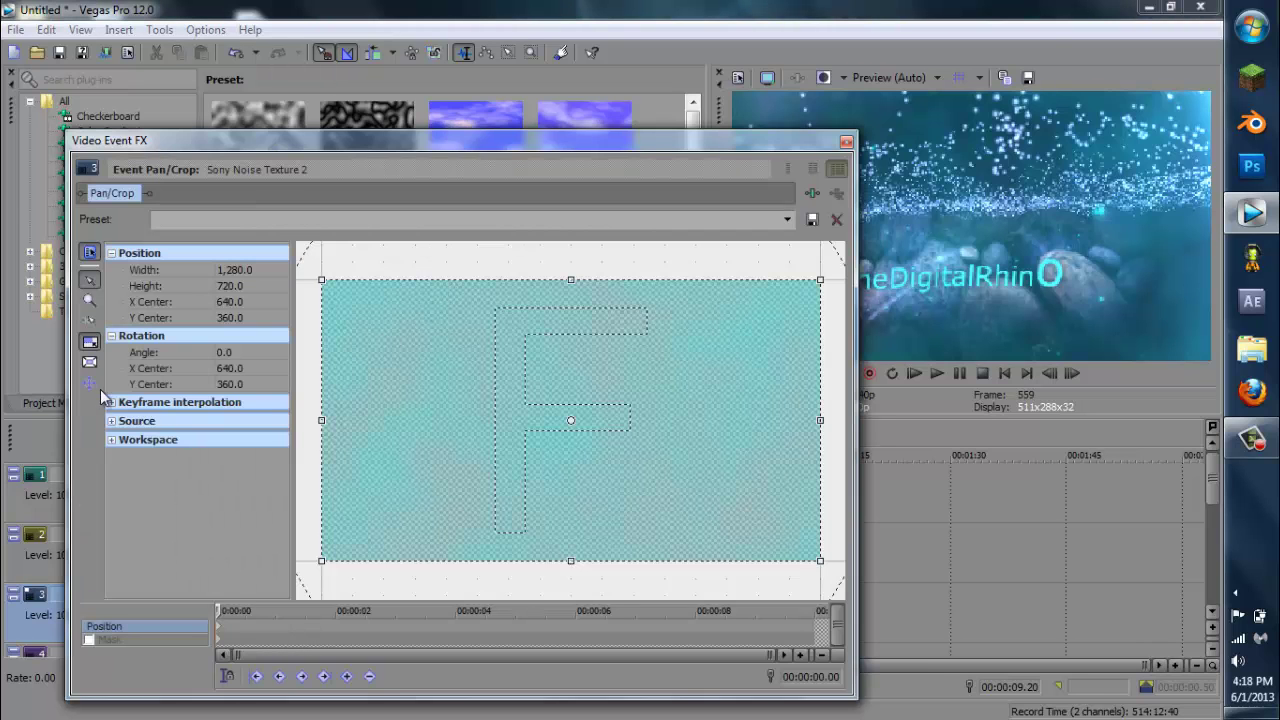
click(91, 638)
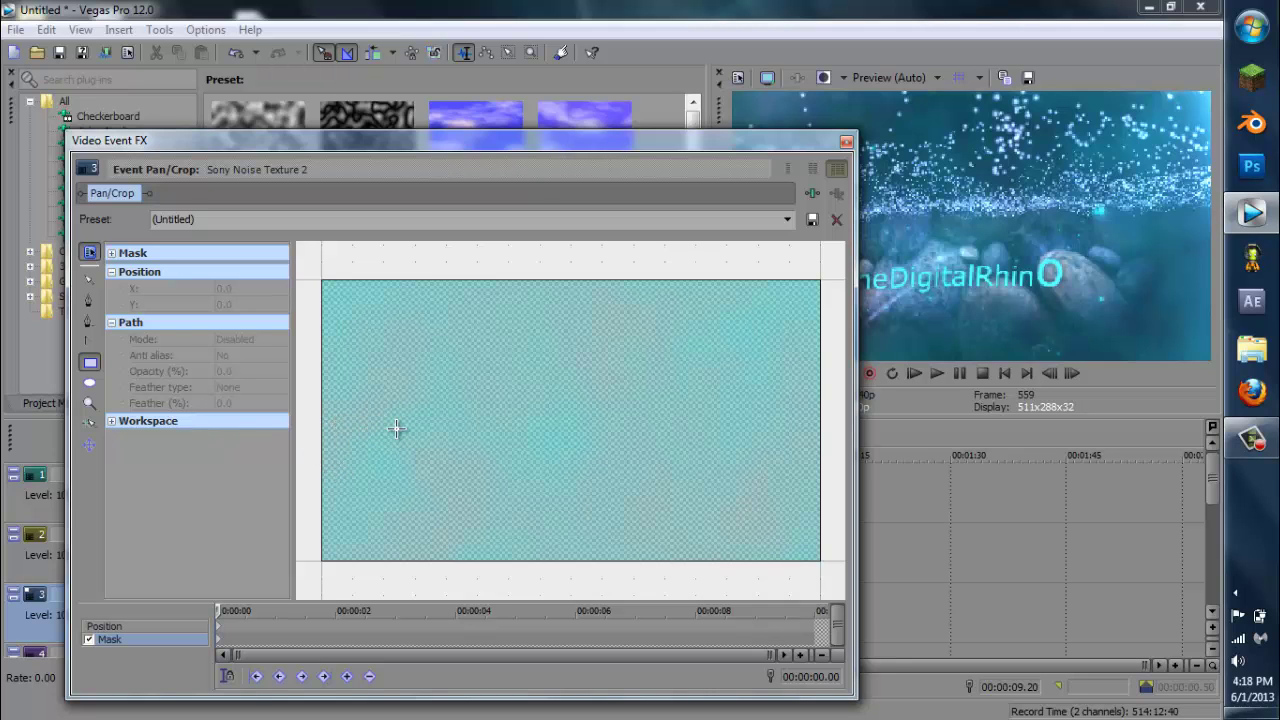
drag(613, 147, 527, 218)
drag(335, 483, 604, 577)
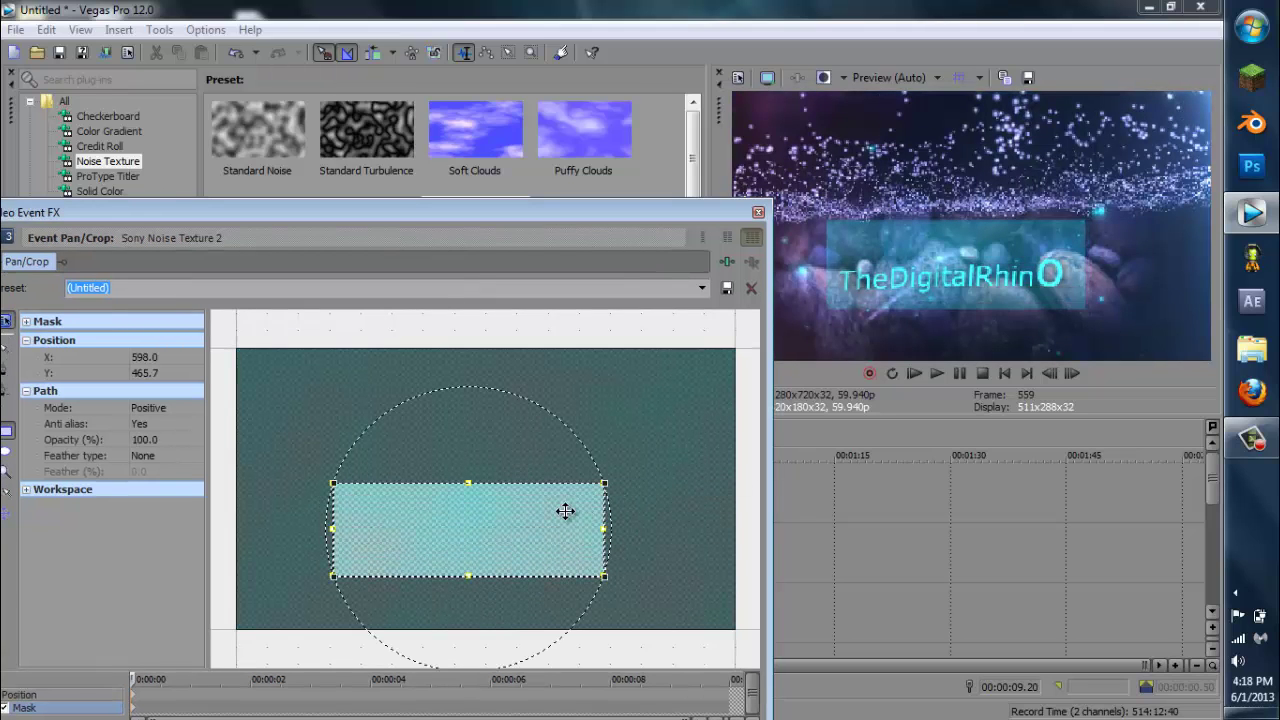
drag(468, 484, 470, 512)
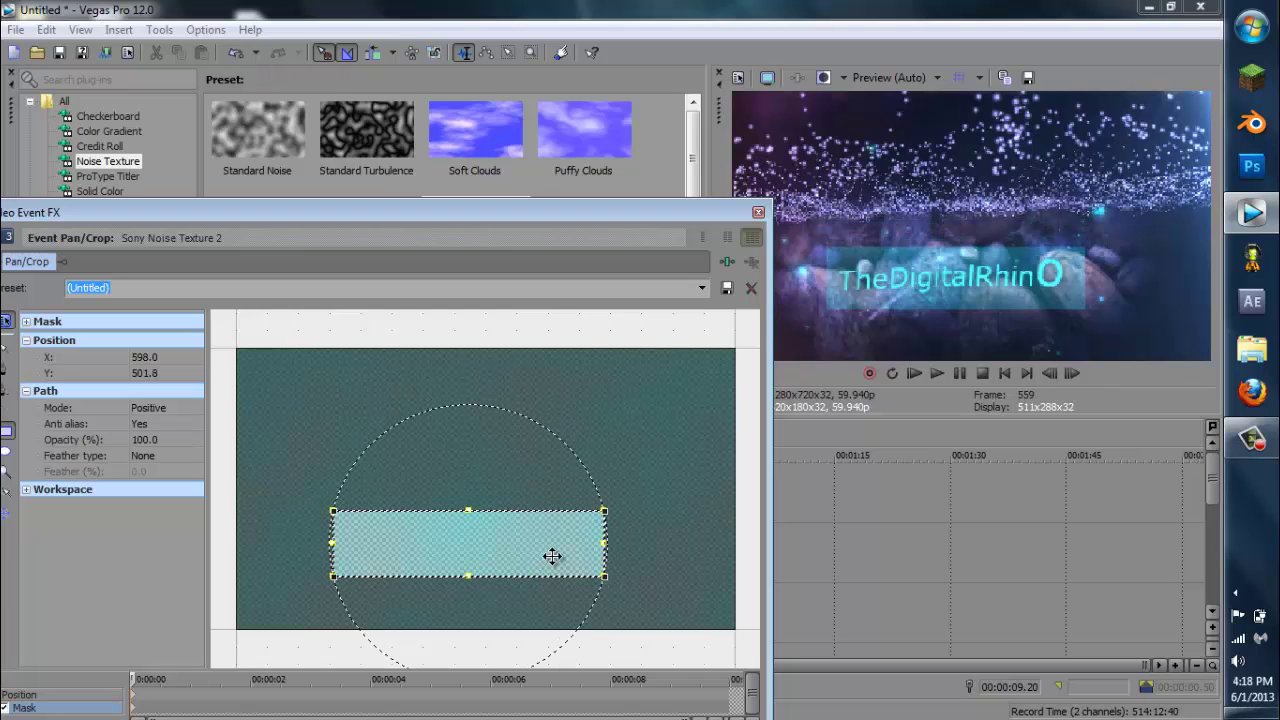
key(Delete)
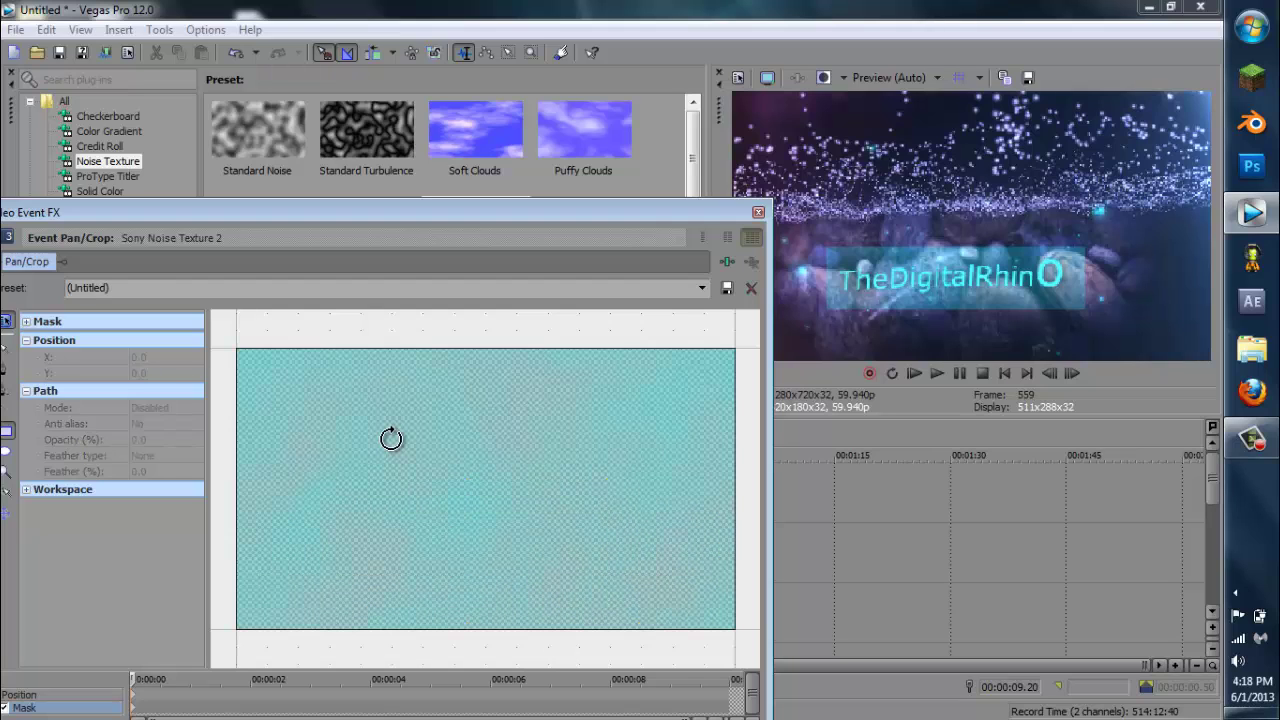
- Draw a wide elliptical mask over the title area of the plasma clip, centred at about X 585.9, Y 498.2
click(5, 452)
drag(337, 480, 611, 576)
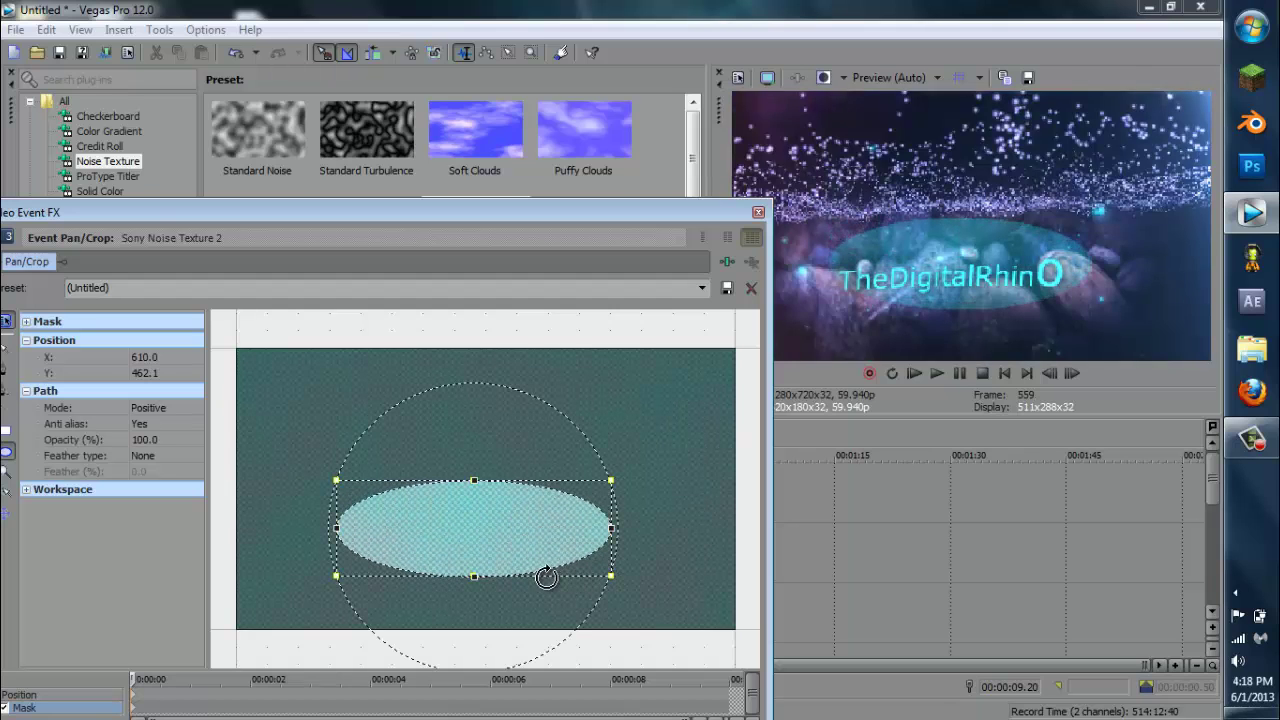
mouse_move(541, 549)
mouse_down()
mouse_move(551, 543)
mouse_move(532, 564)
mouse_up()
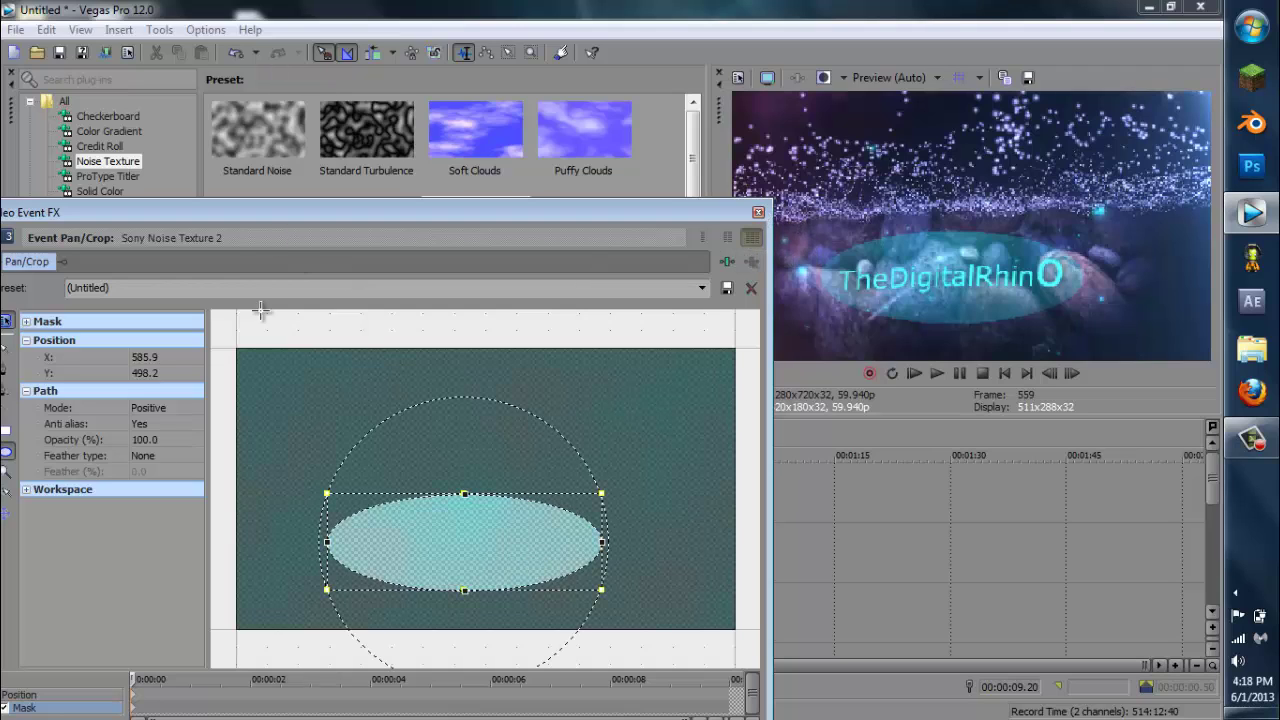
- Feather the elliptical mask in both directions by 16%, and close the pan/crop settings
click(166, 457)
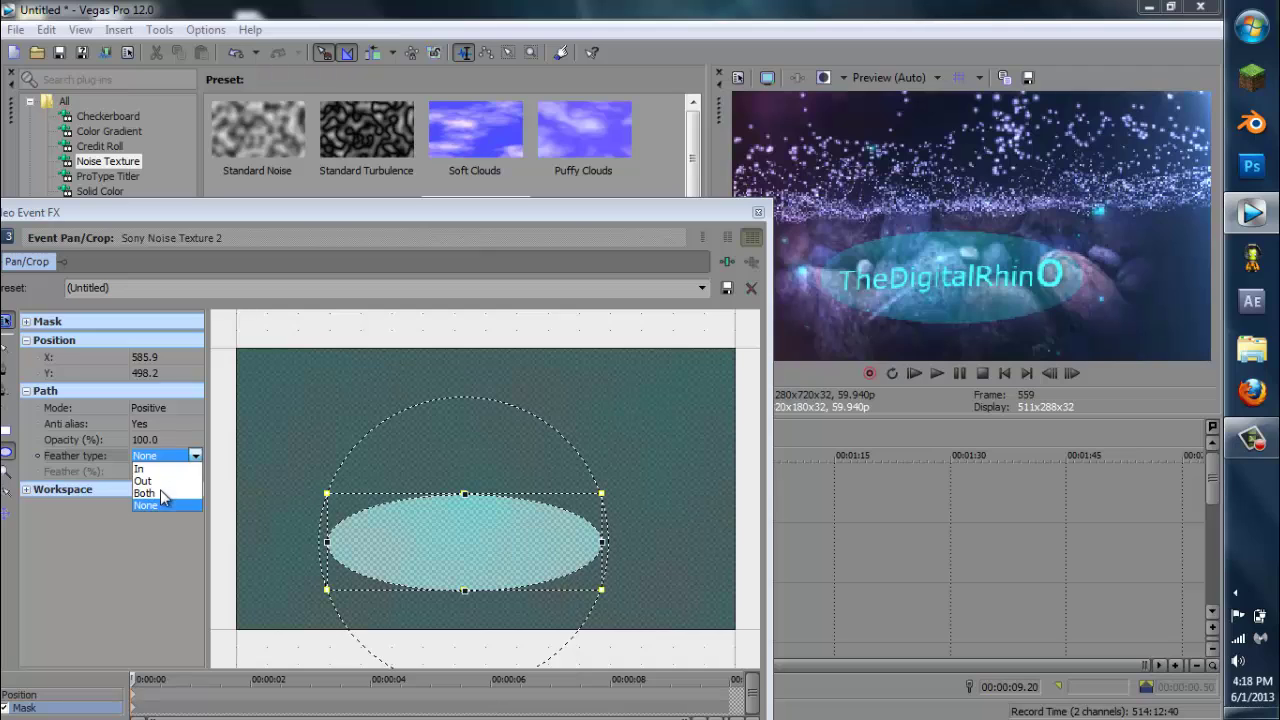
click(160, 492)
click(160, 471)
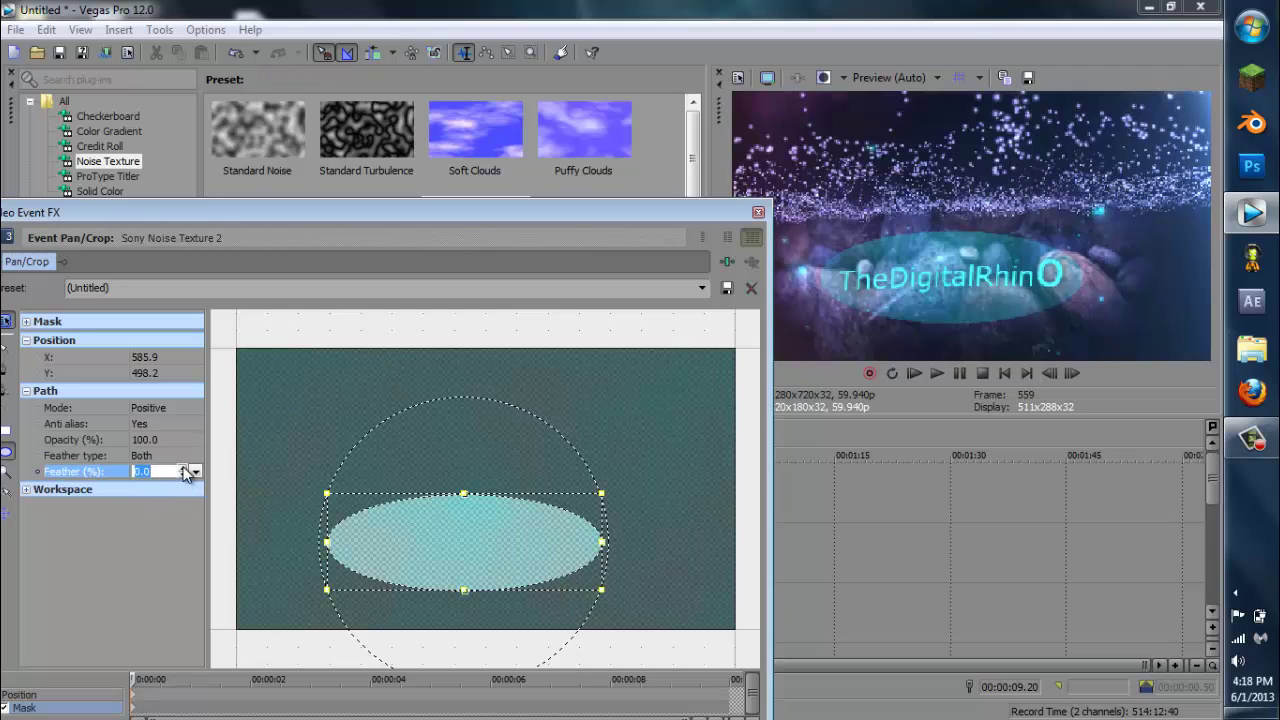
click(184, 471)
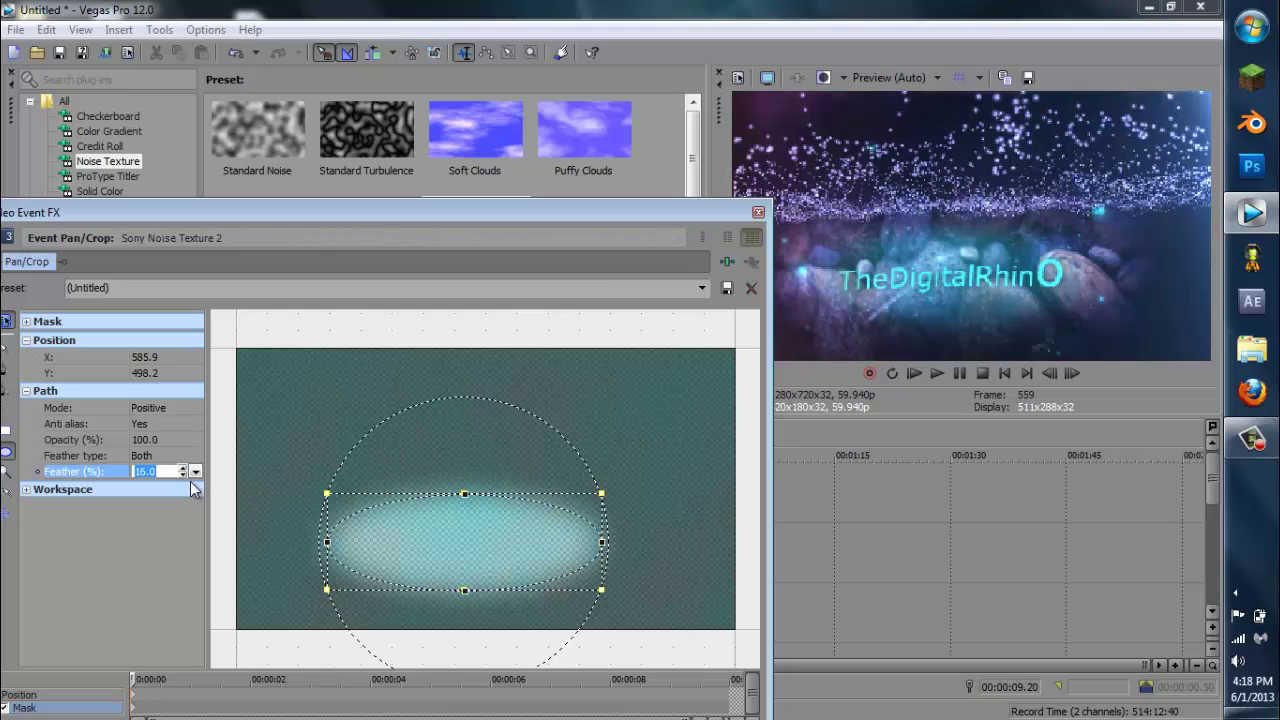
click(146, 522)
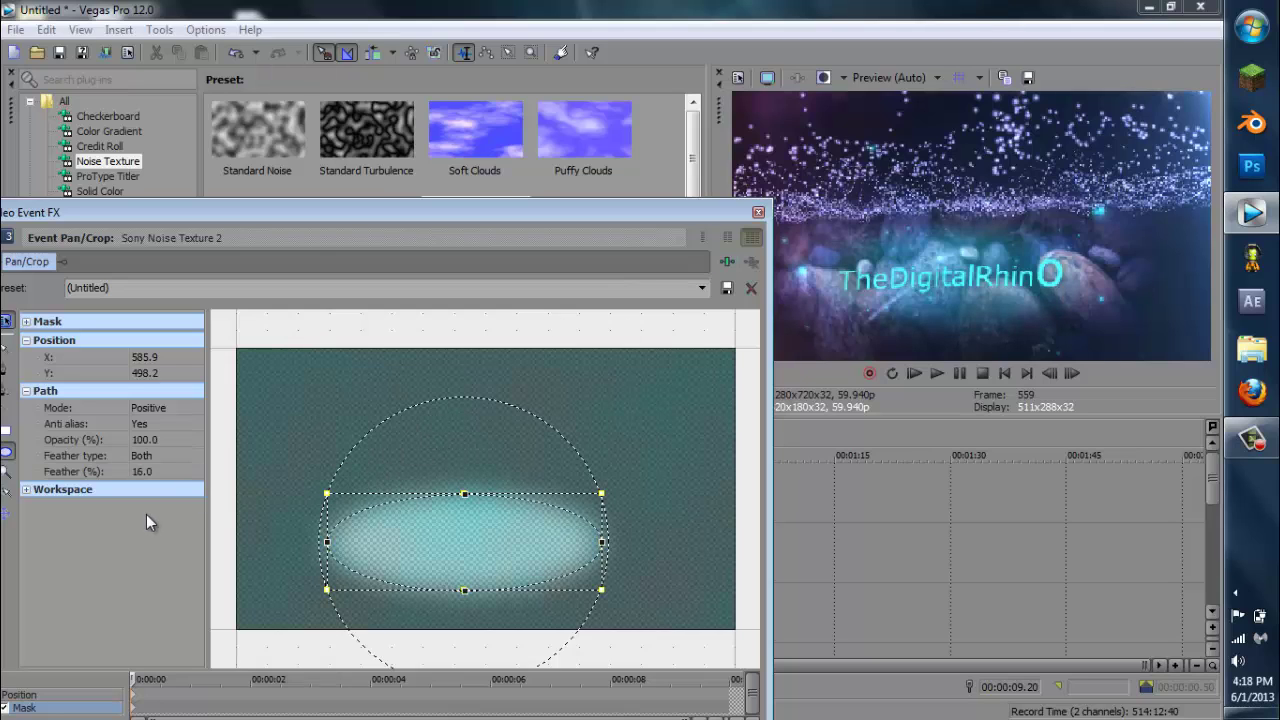
click(758, 212)
- Reopen the plasma clip's generated media settings and raise the cyan Color 2 alpha to 0.83
right_click(286, 626)
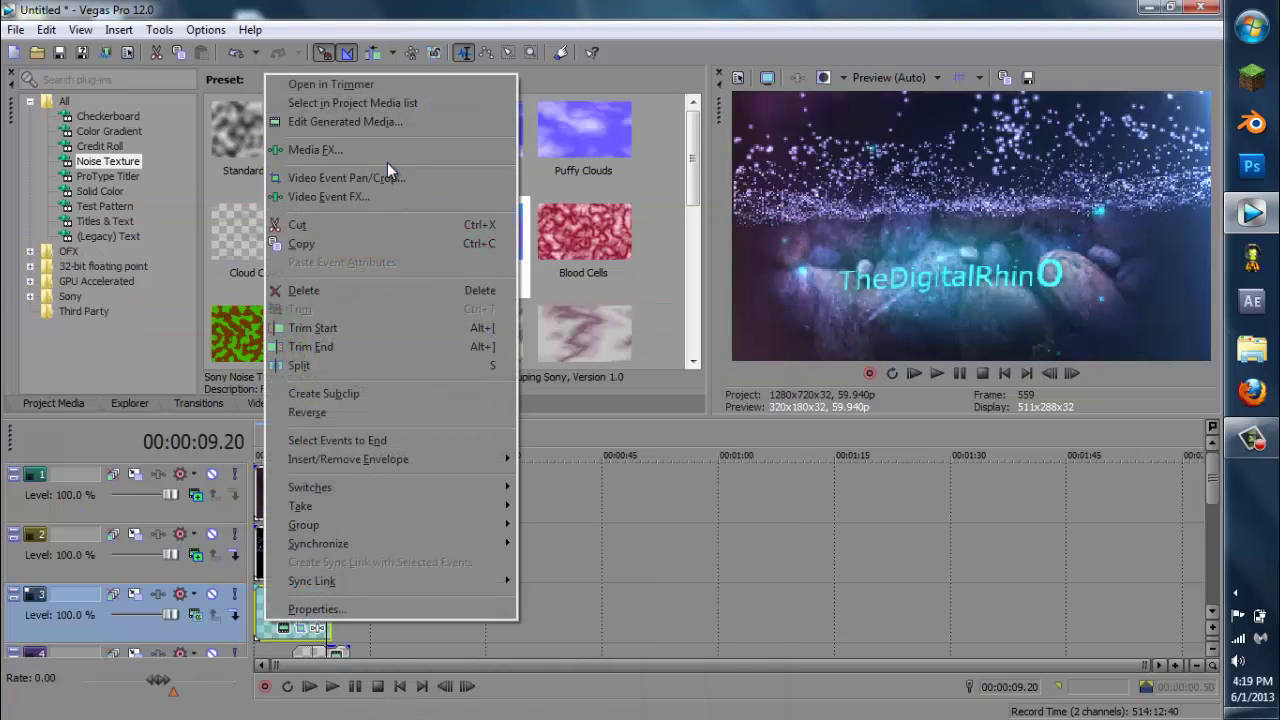
click(353, 122)
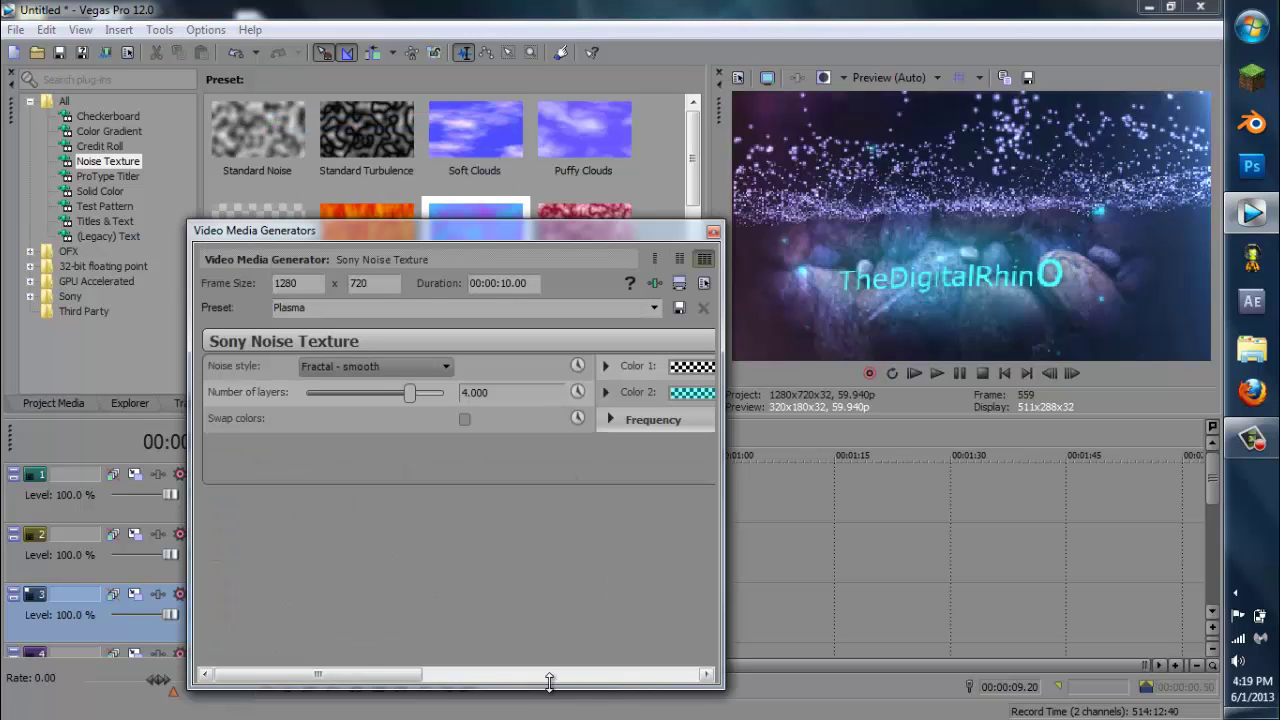
drag(386, 688, 545, 674)
click(221, 392)
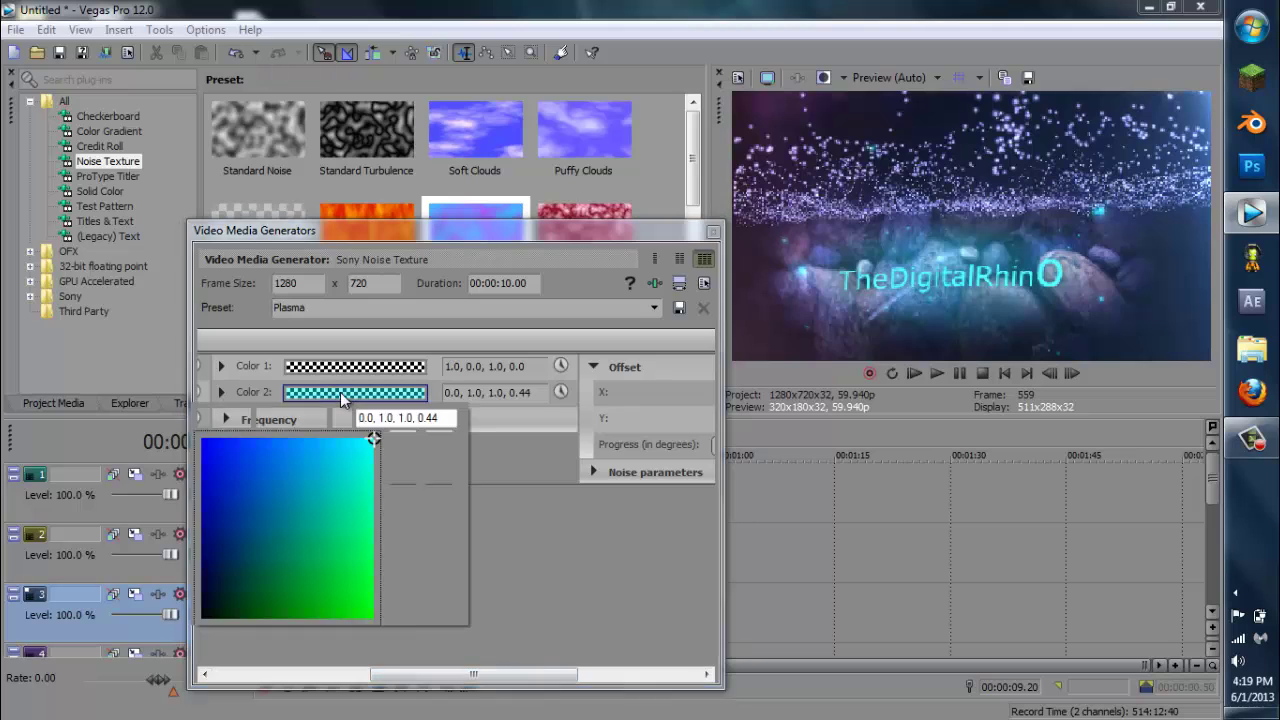
drag(432, 548, 438, 480)
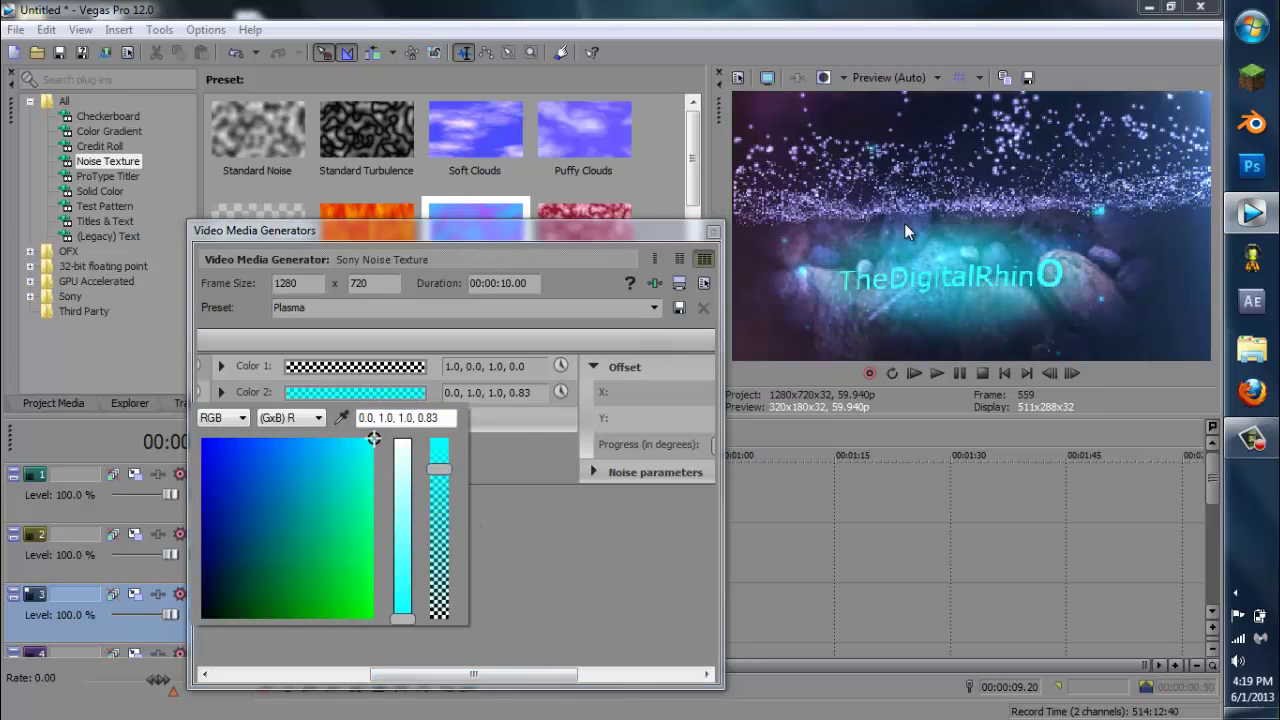
click(455, 677)
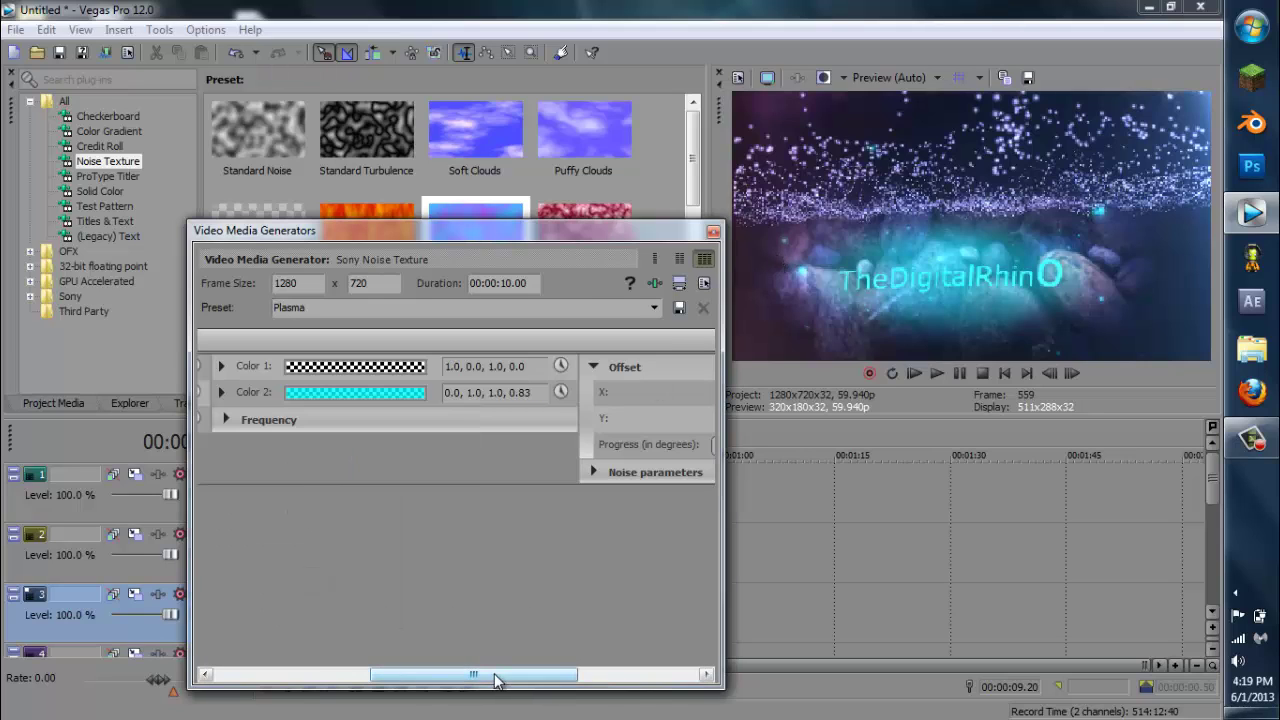
- Animate the plasma texture's offset Progress from 0 at the start to the slider's maximum at 00:00:10.00
drag(473, 675, 663, 677)
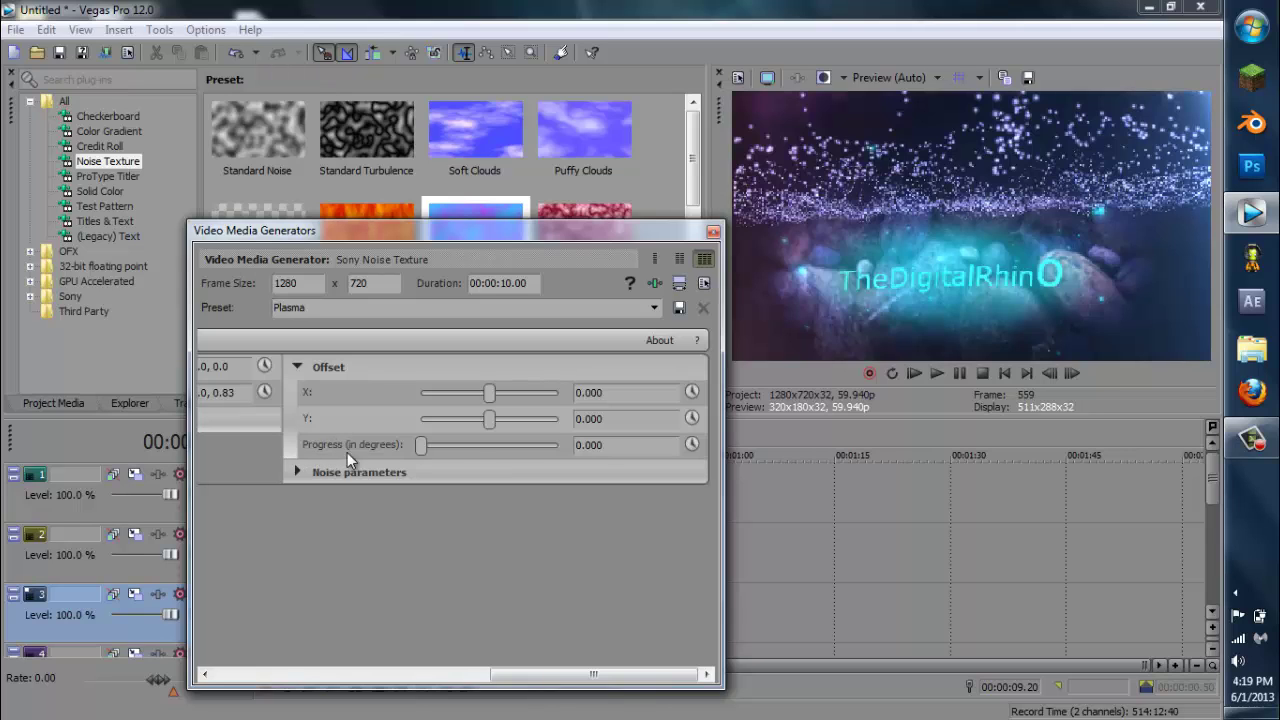
click(690, 444)
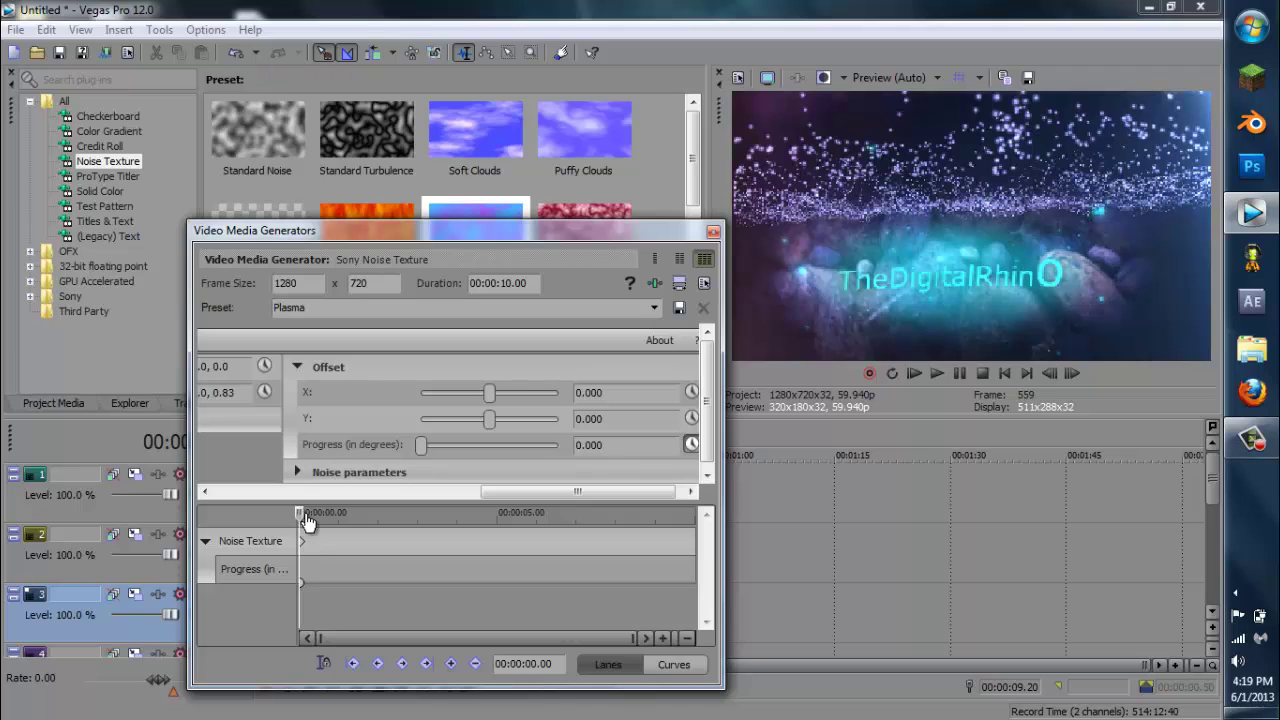
drag(307, 511, 736, 500)
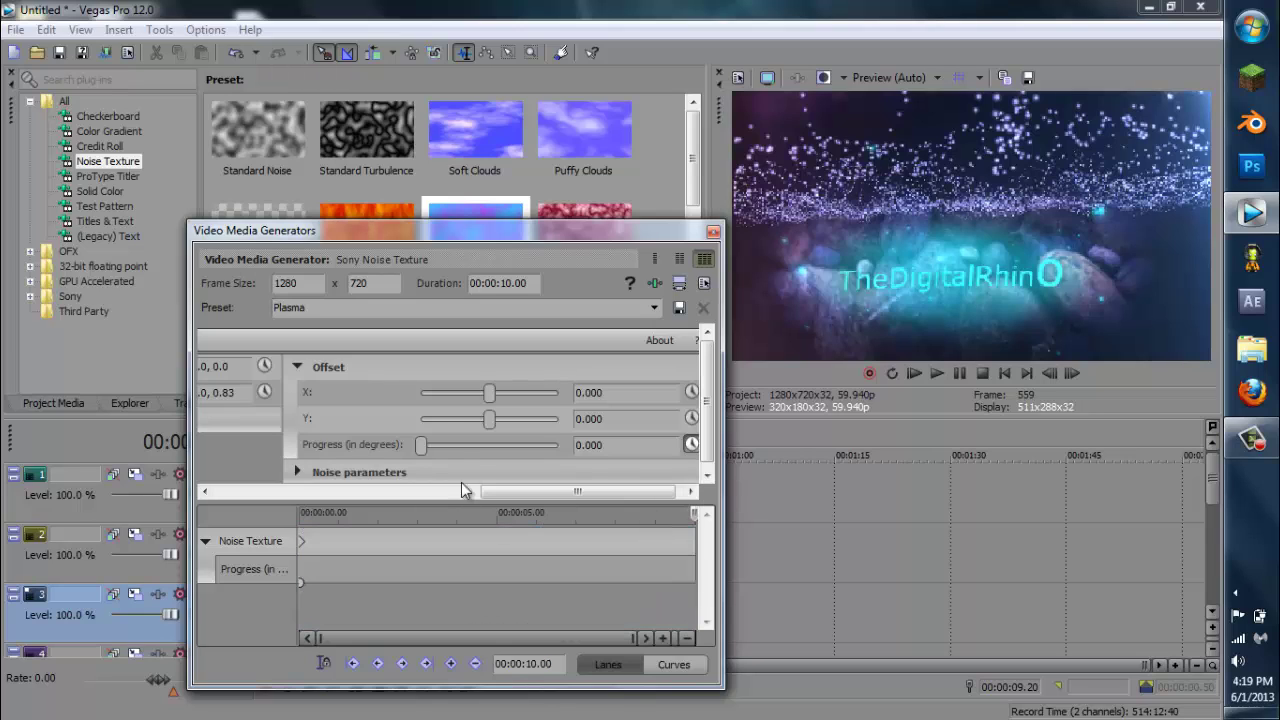
drag(416, 450, 634, 447)
click(713, 231)
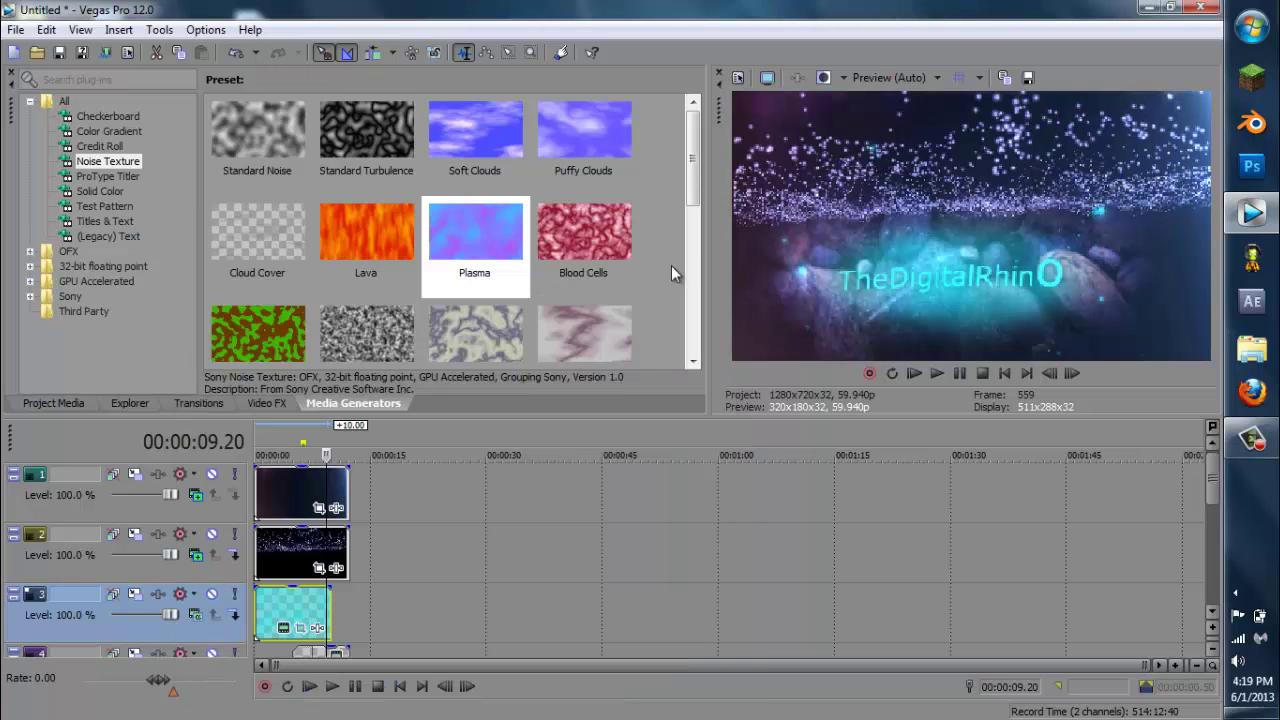
- Play the intro from the beginning to about 00:00:05.51 to review the masked plasma glow
click(256, 452)
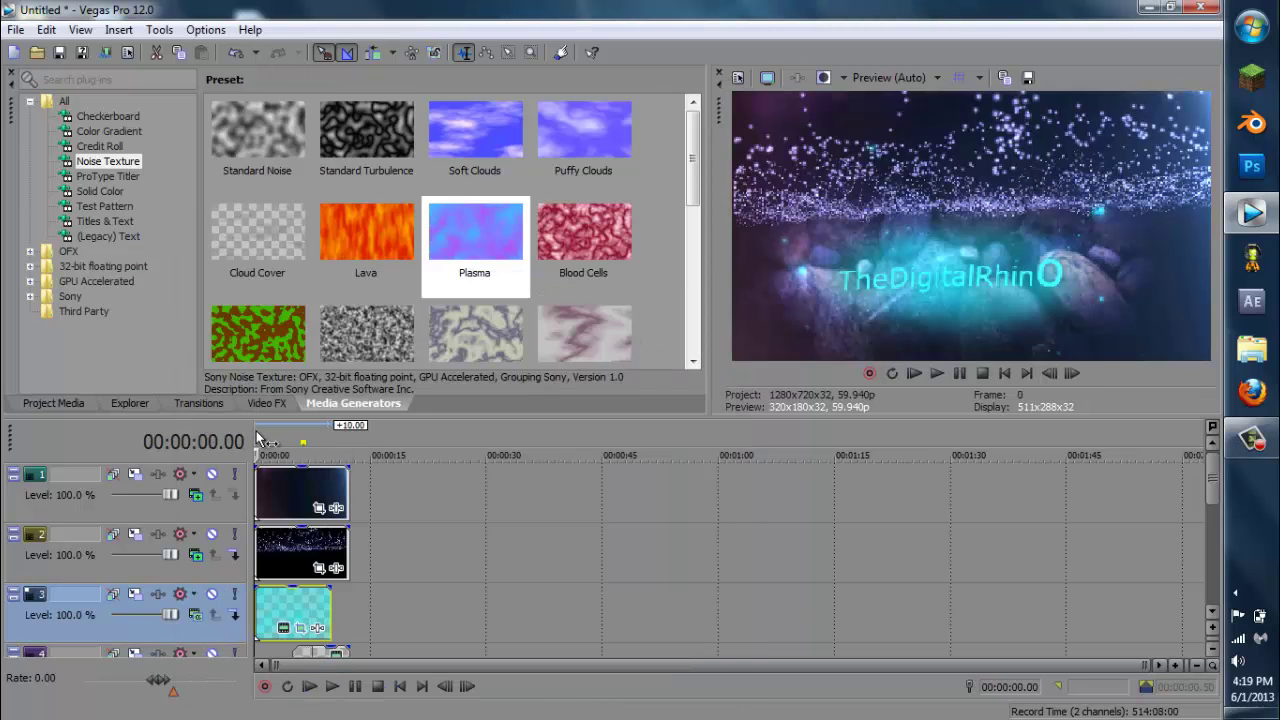
click(333, 686)
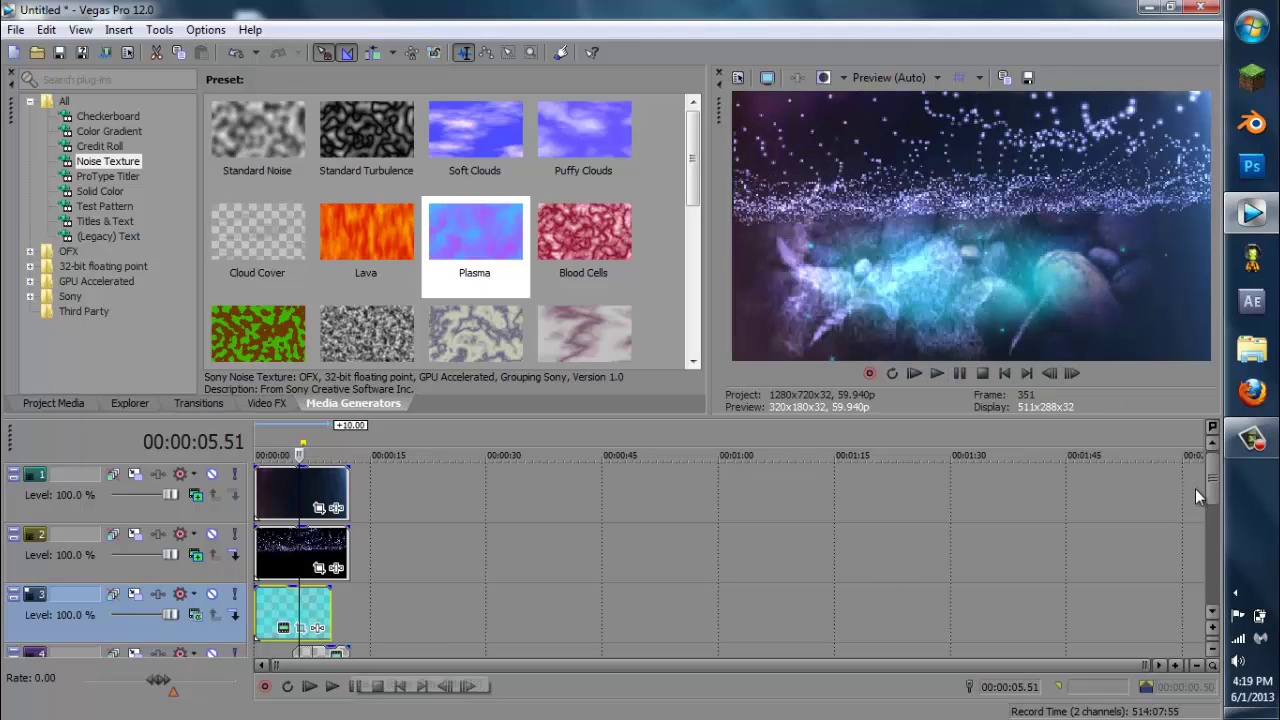
- Align the plasma clip's end with the title clip's end, and trim its start to just before 00:00:10
drag(1209, 489, 1203, 533)
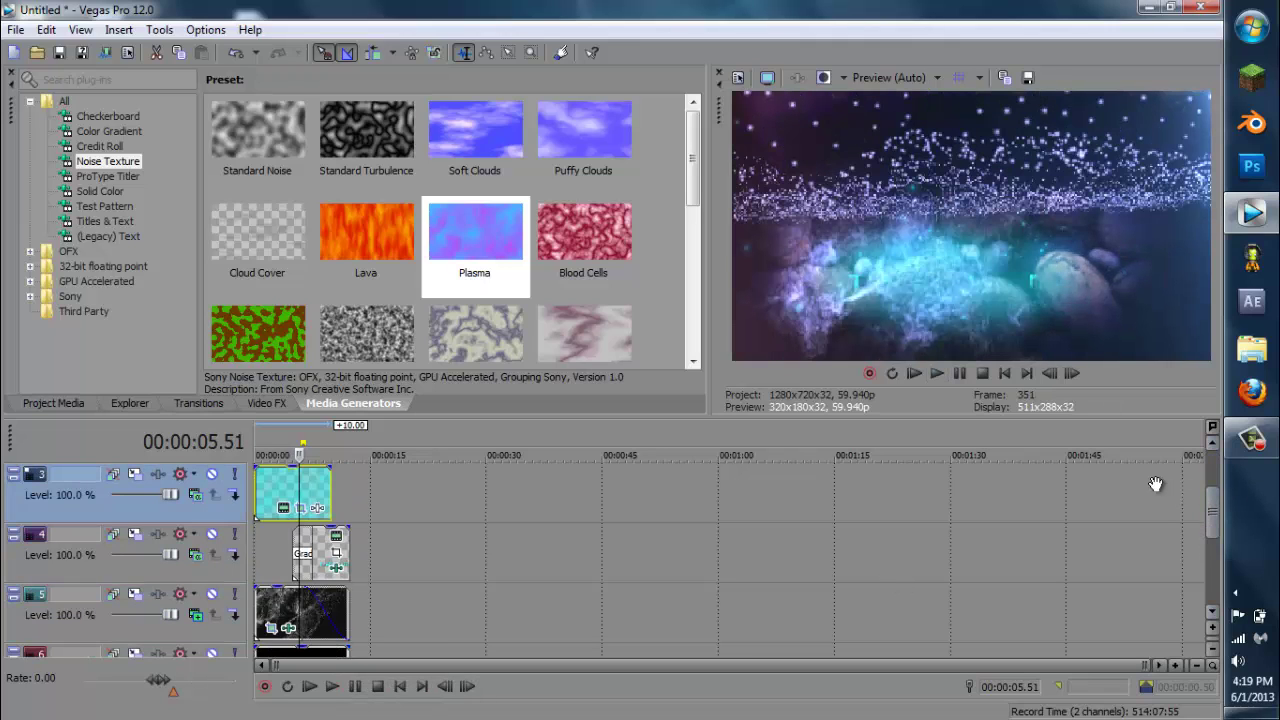
drag(307, 494, 334, 477)
key(Up)
key(Up)
key(Up)
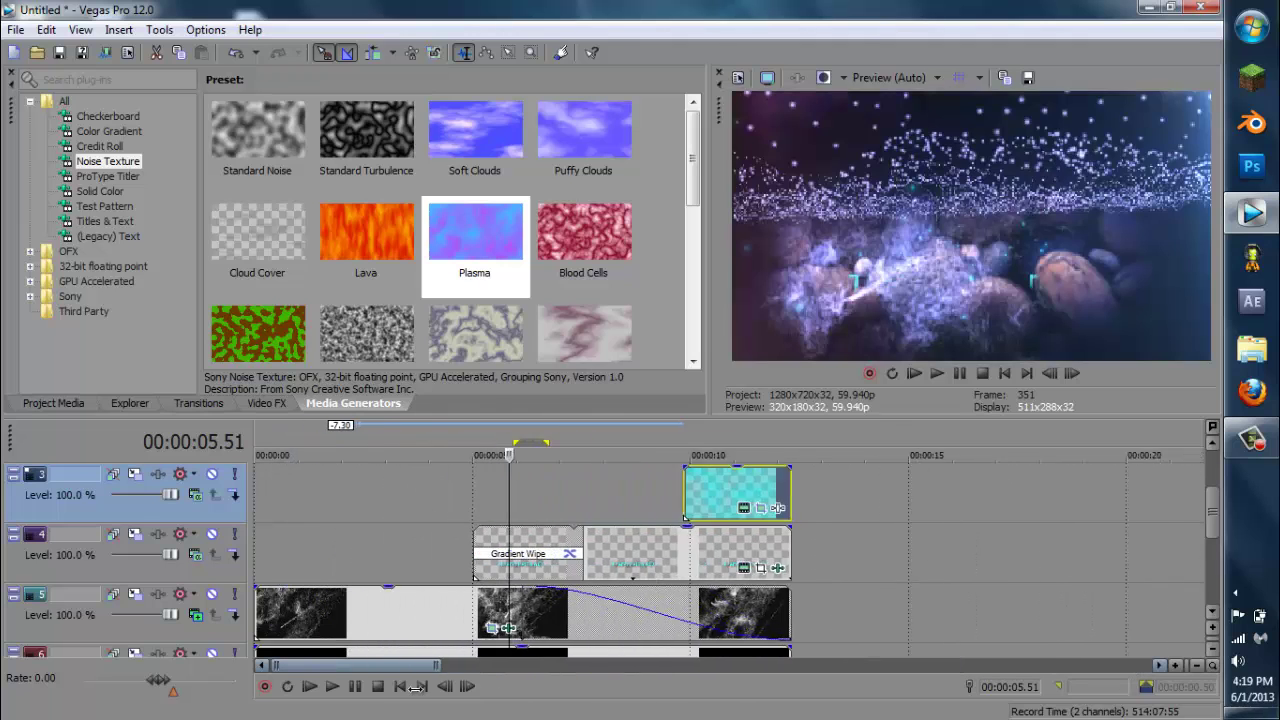
- Add a fade-in of about 1.2 seconds to the start of the trimmed plasma clip
drag(333, 666, 366, 666)
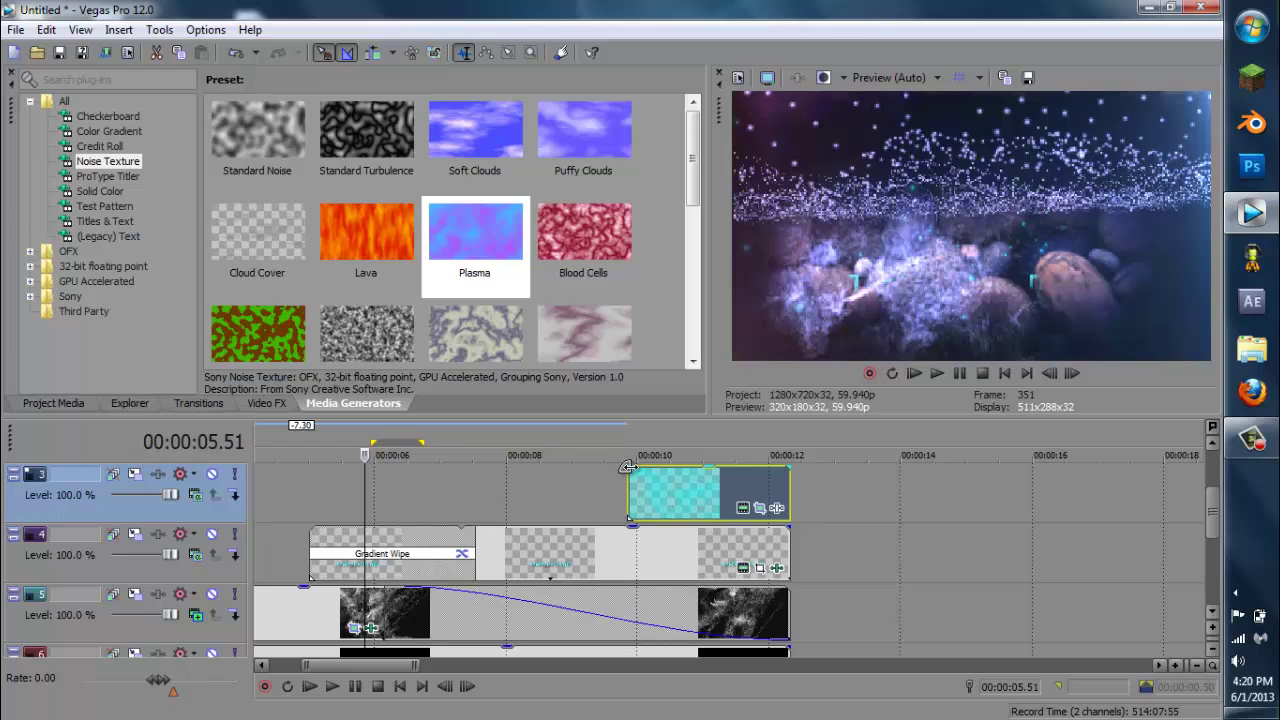
drag(628, 467, 708, 478)
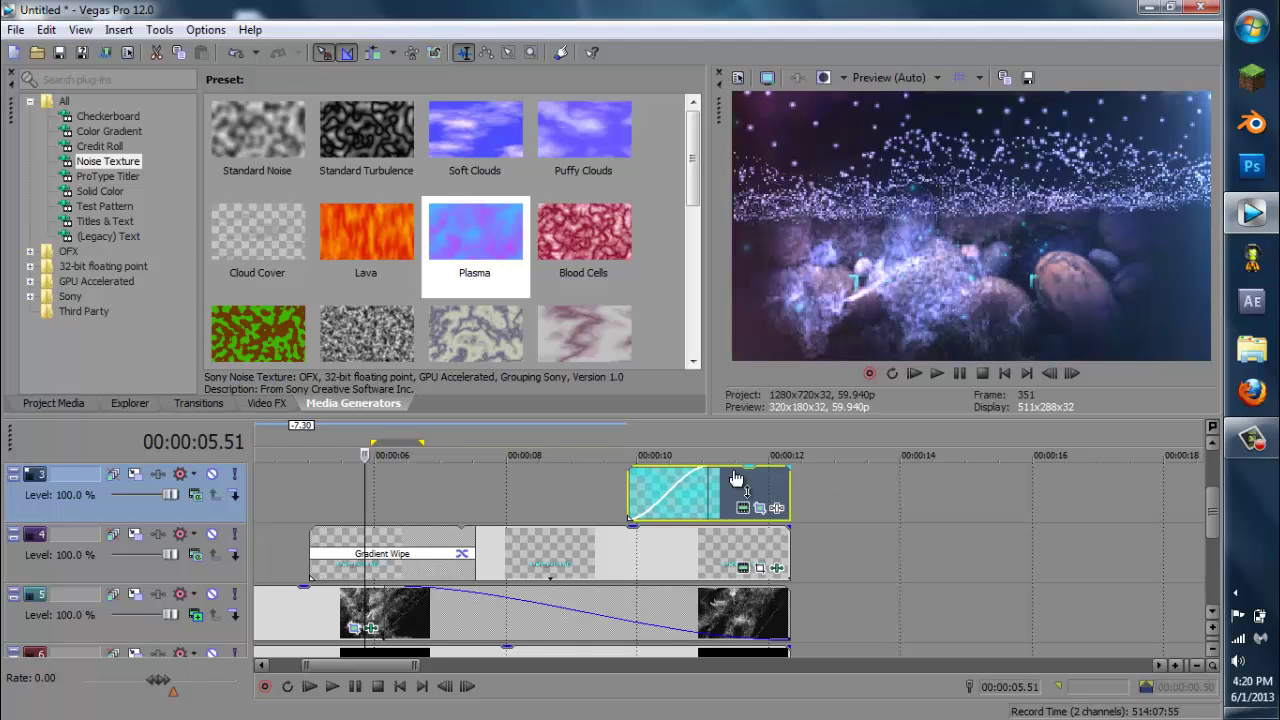
- Add a fade-out of about 1.1 seconds to the plasma clip's end, and check frames between 00:00:09.22 and 00:00:10.32
drag(791, 465, 718, 472)
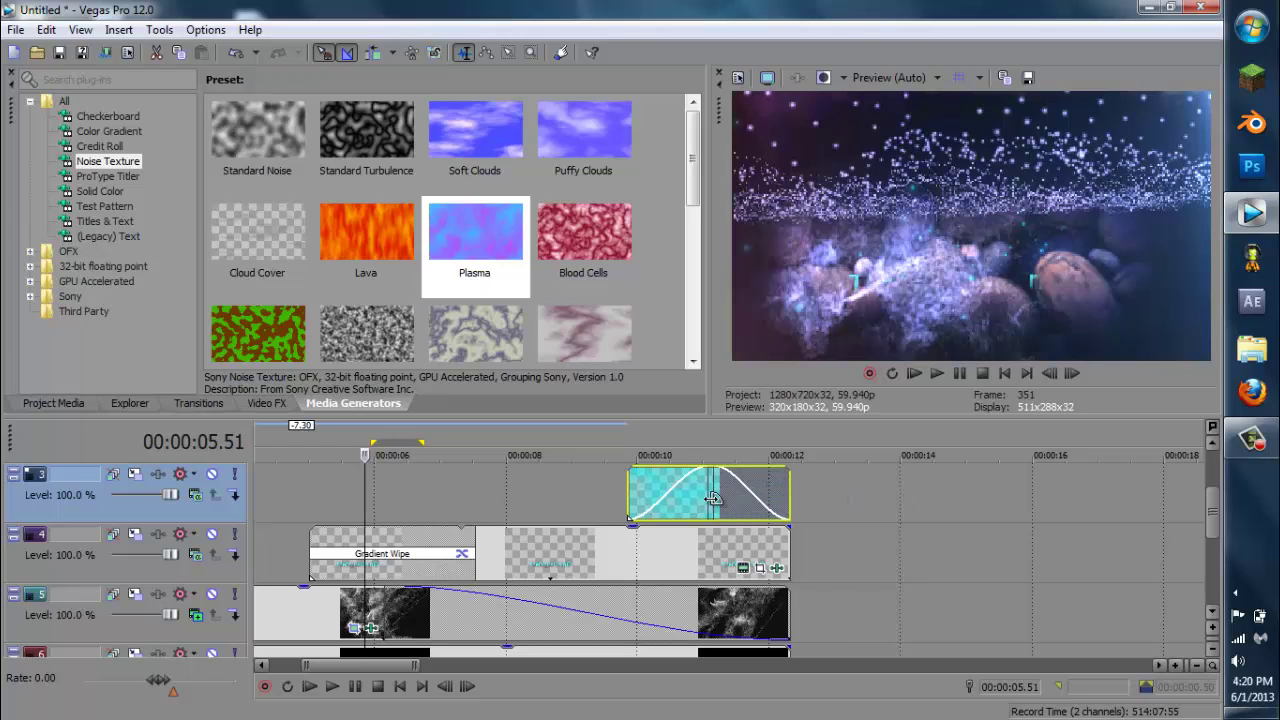
click(596, 444)
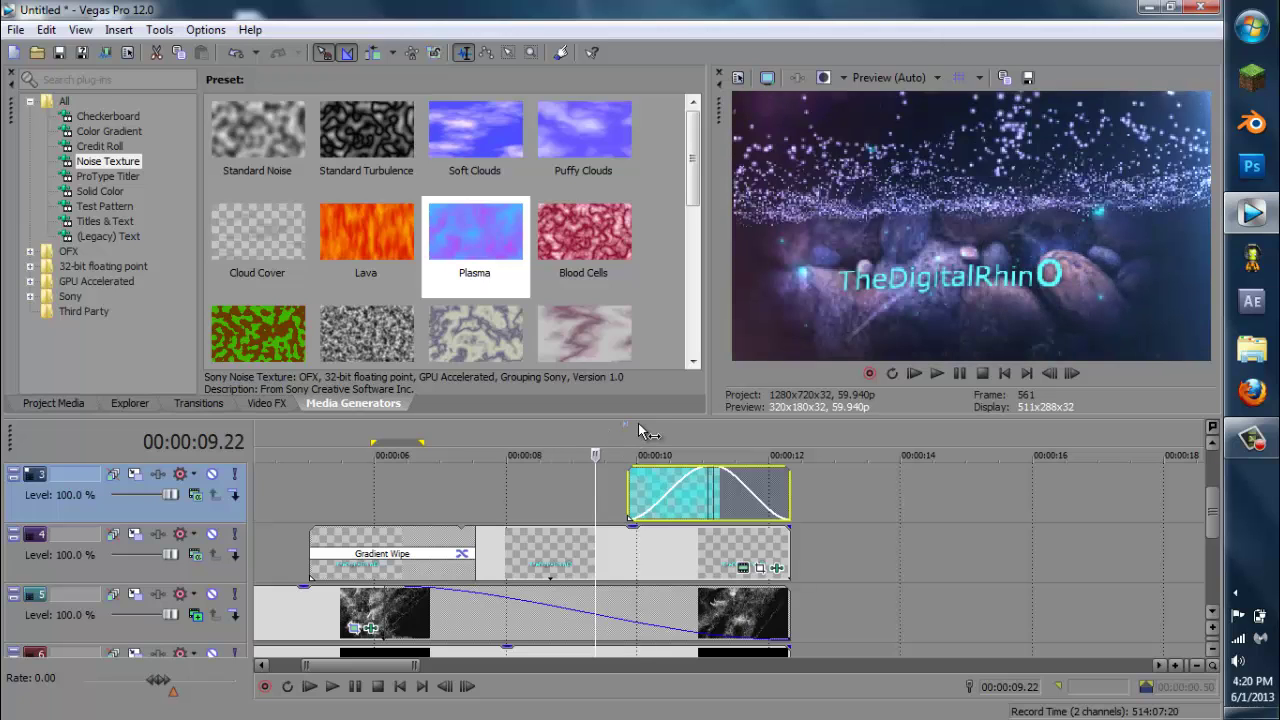
click(639, 440)
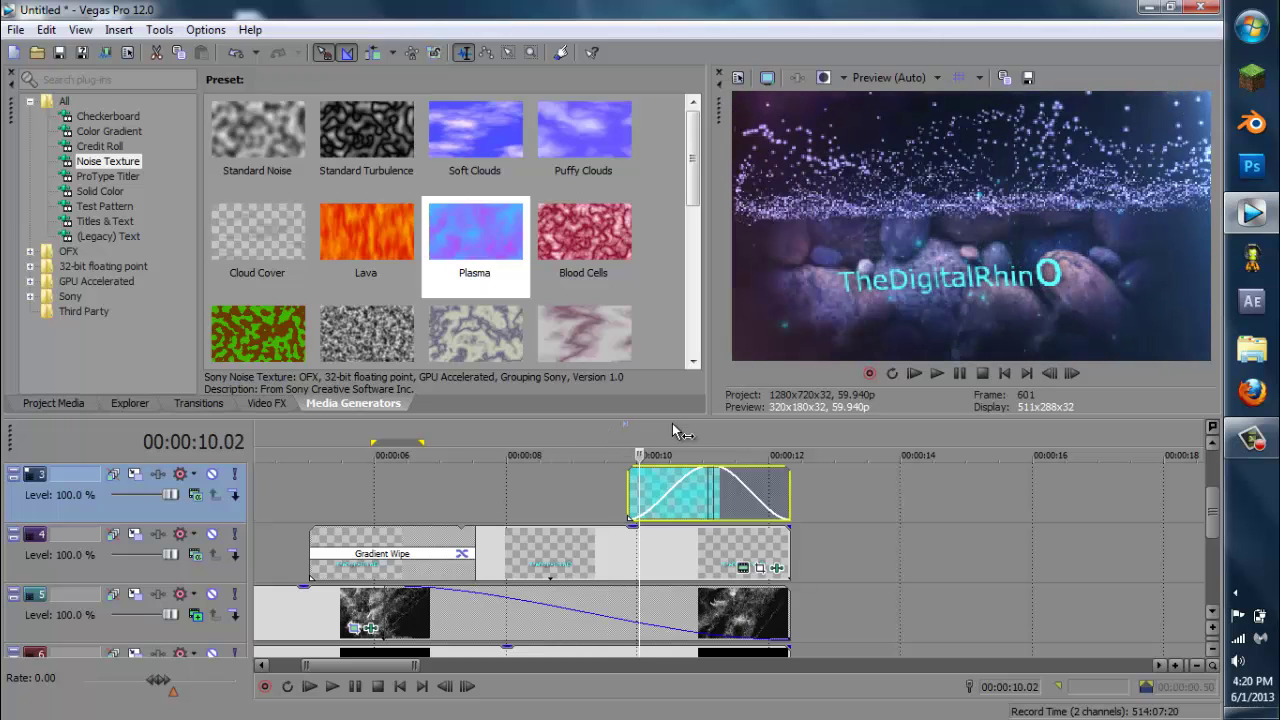
click(672, 436)
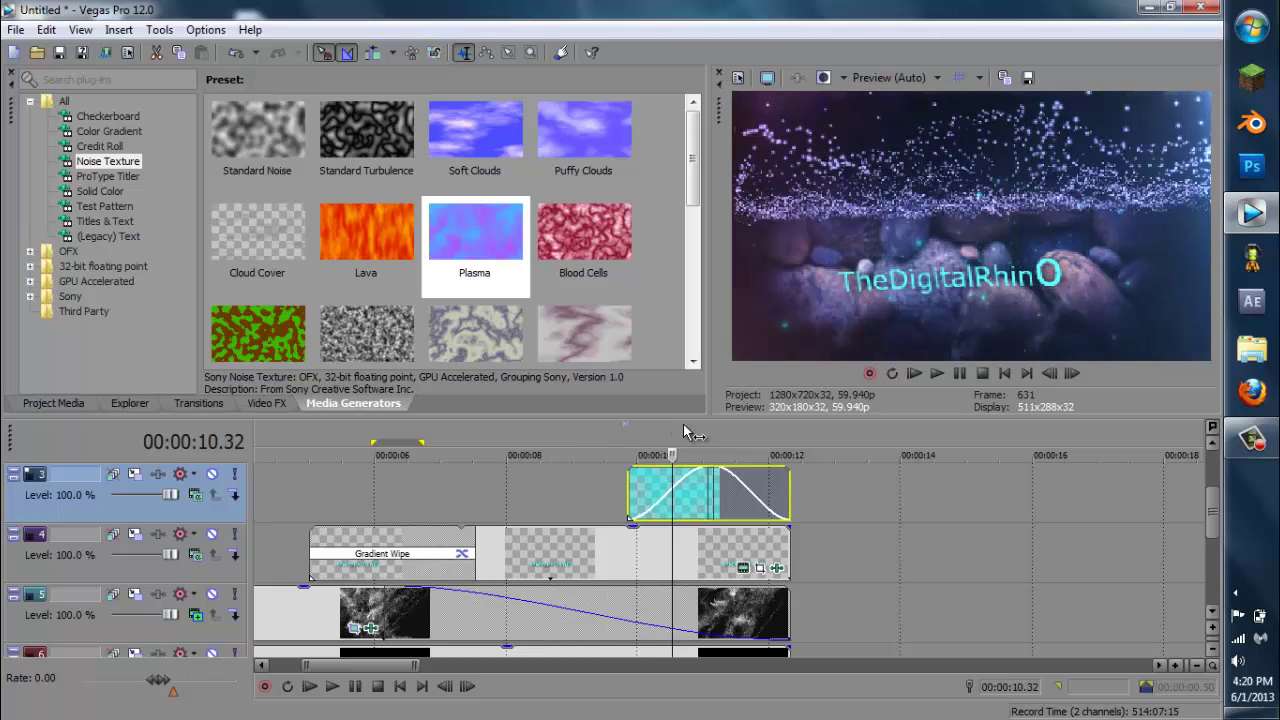
- Shorten the title clip to end at about 00:00:11 and fade it out from the plasma clip's start at 00:00:09.51
click(630, 445)
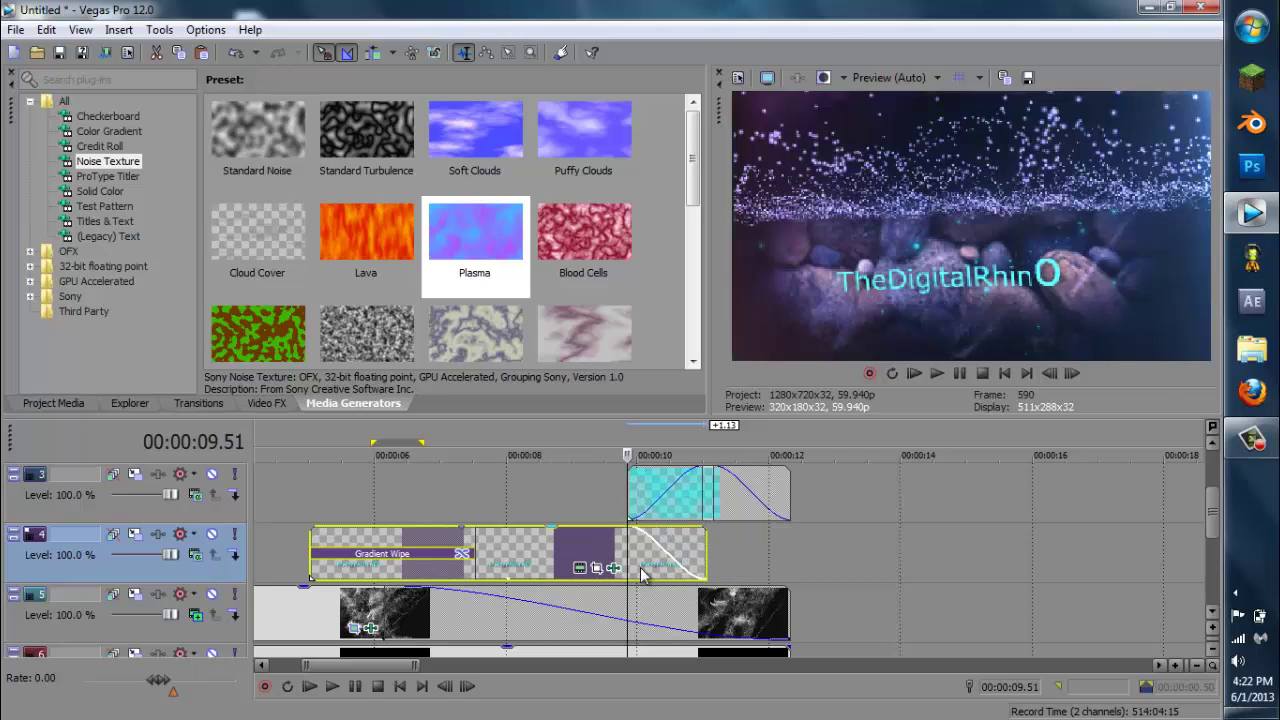
click(591, 433)
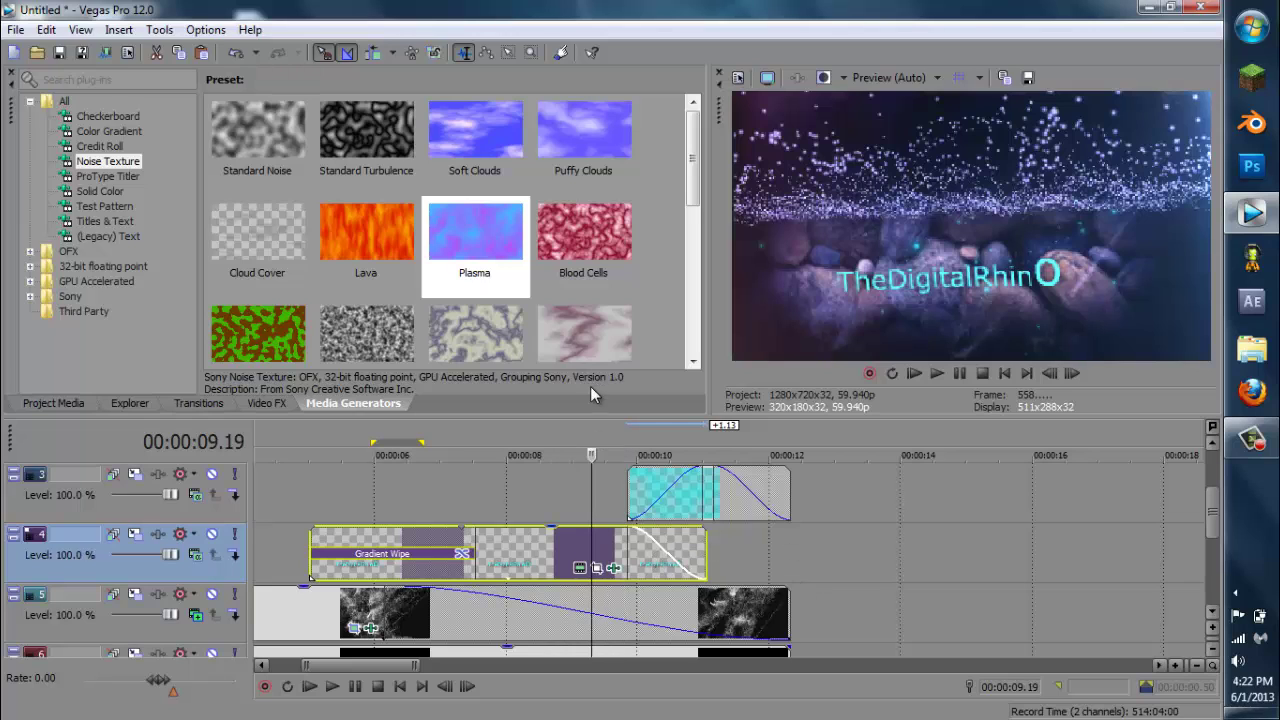
click(628, 440)
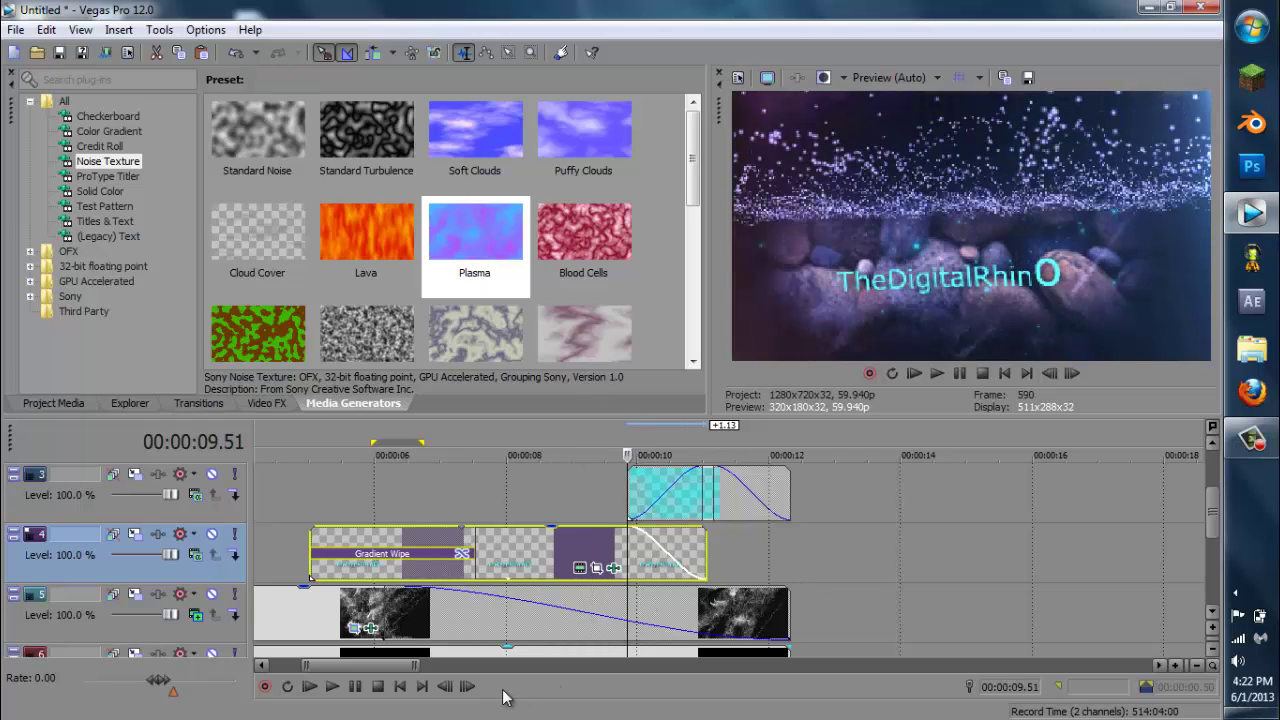
- Check the intro's last frame at 00:00:12.18 and look over the video layers from track 1 down to track 5
click(467, 686)
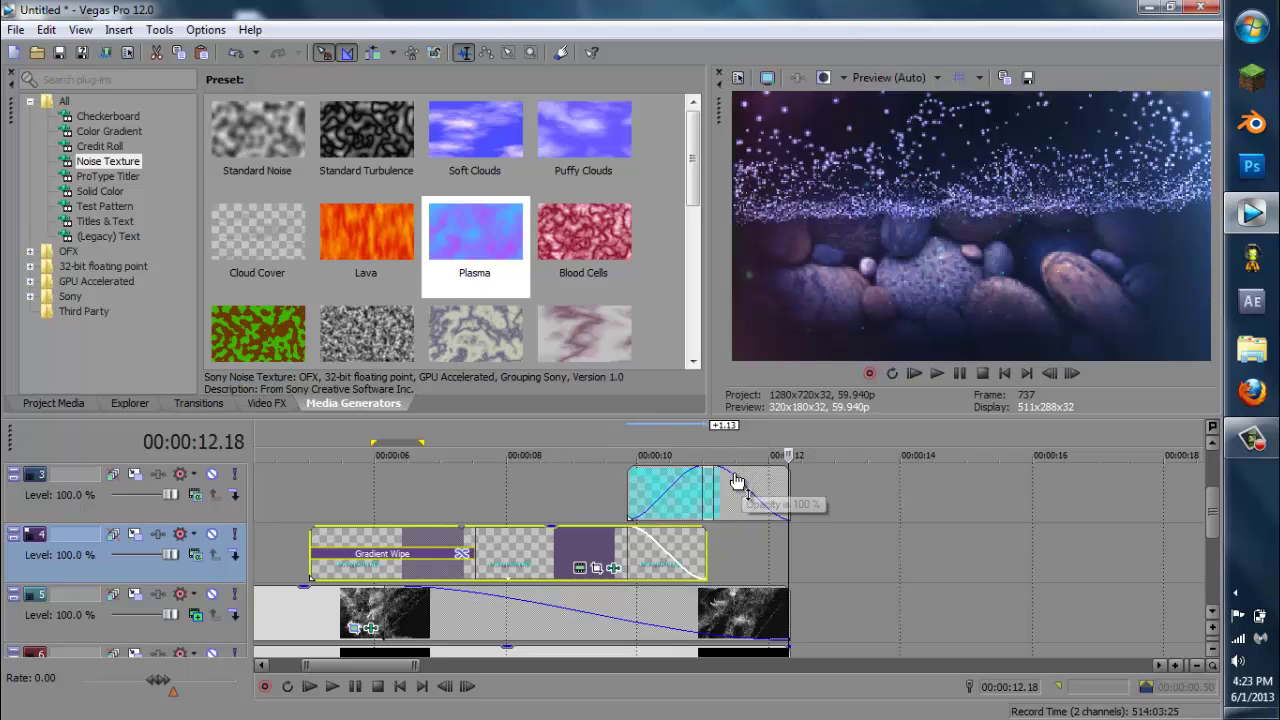
click(1205, 484)
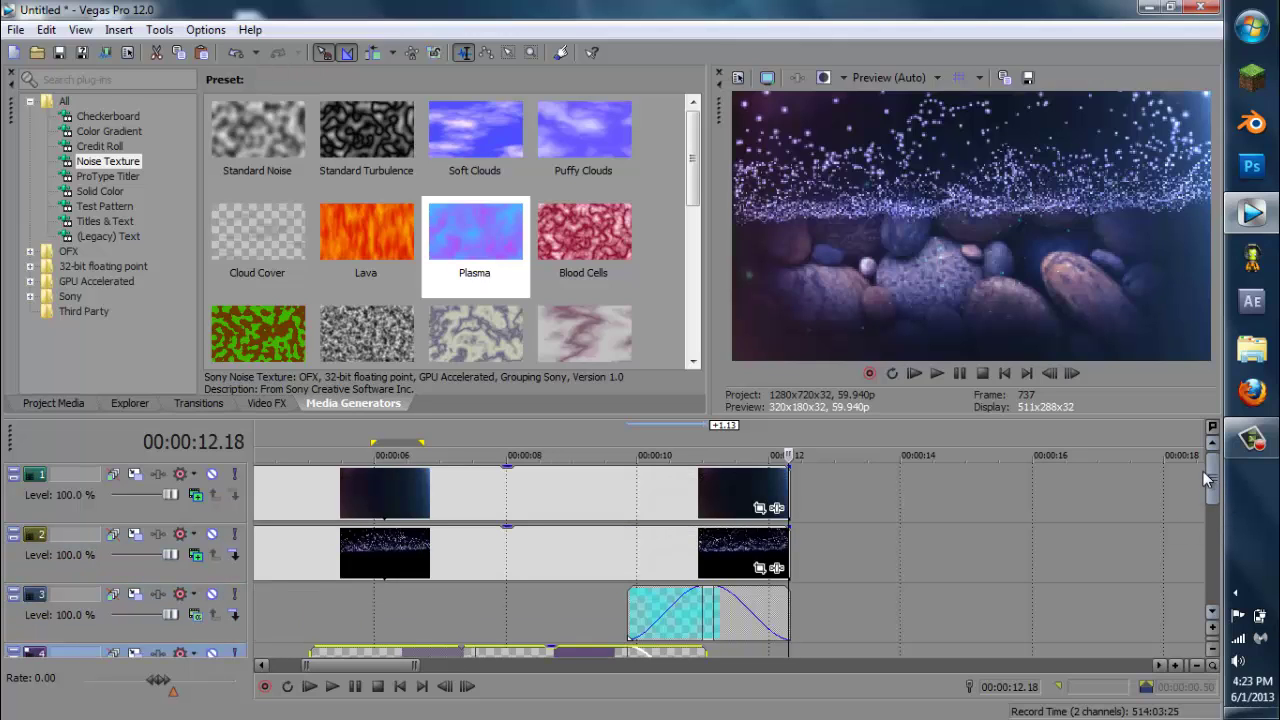
drag(1205, 480, 1212, 520)
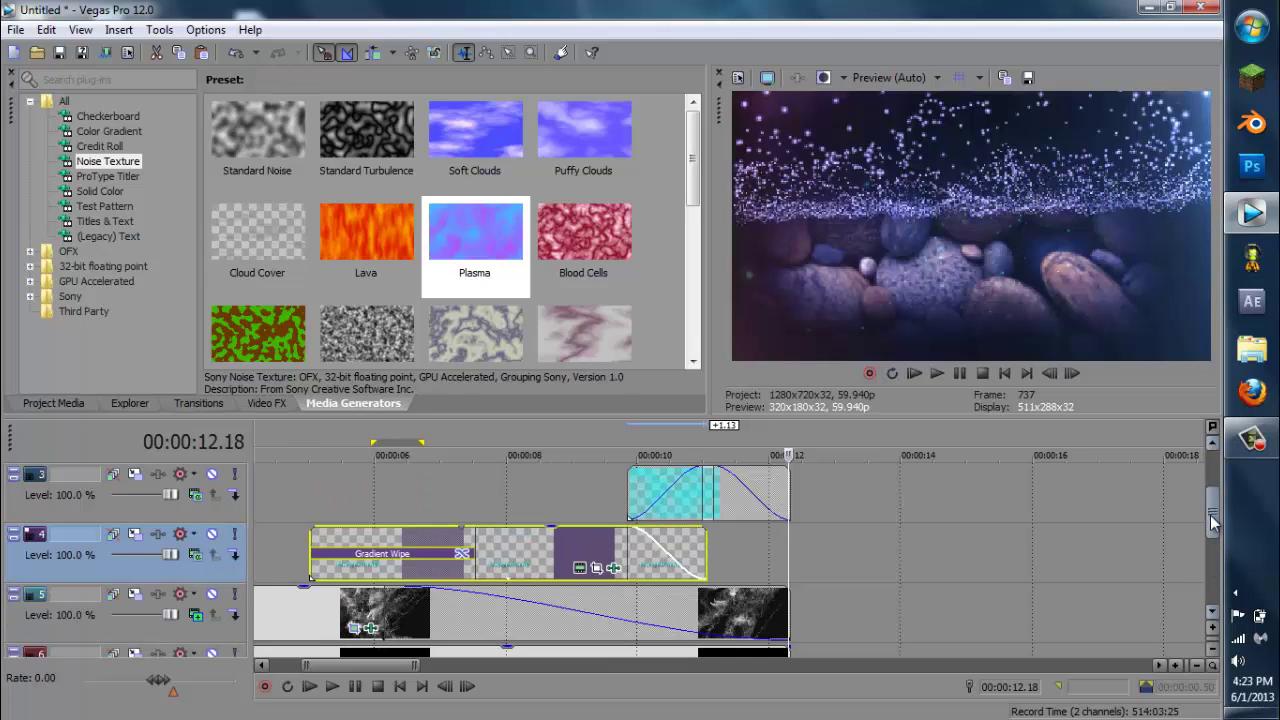